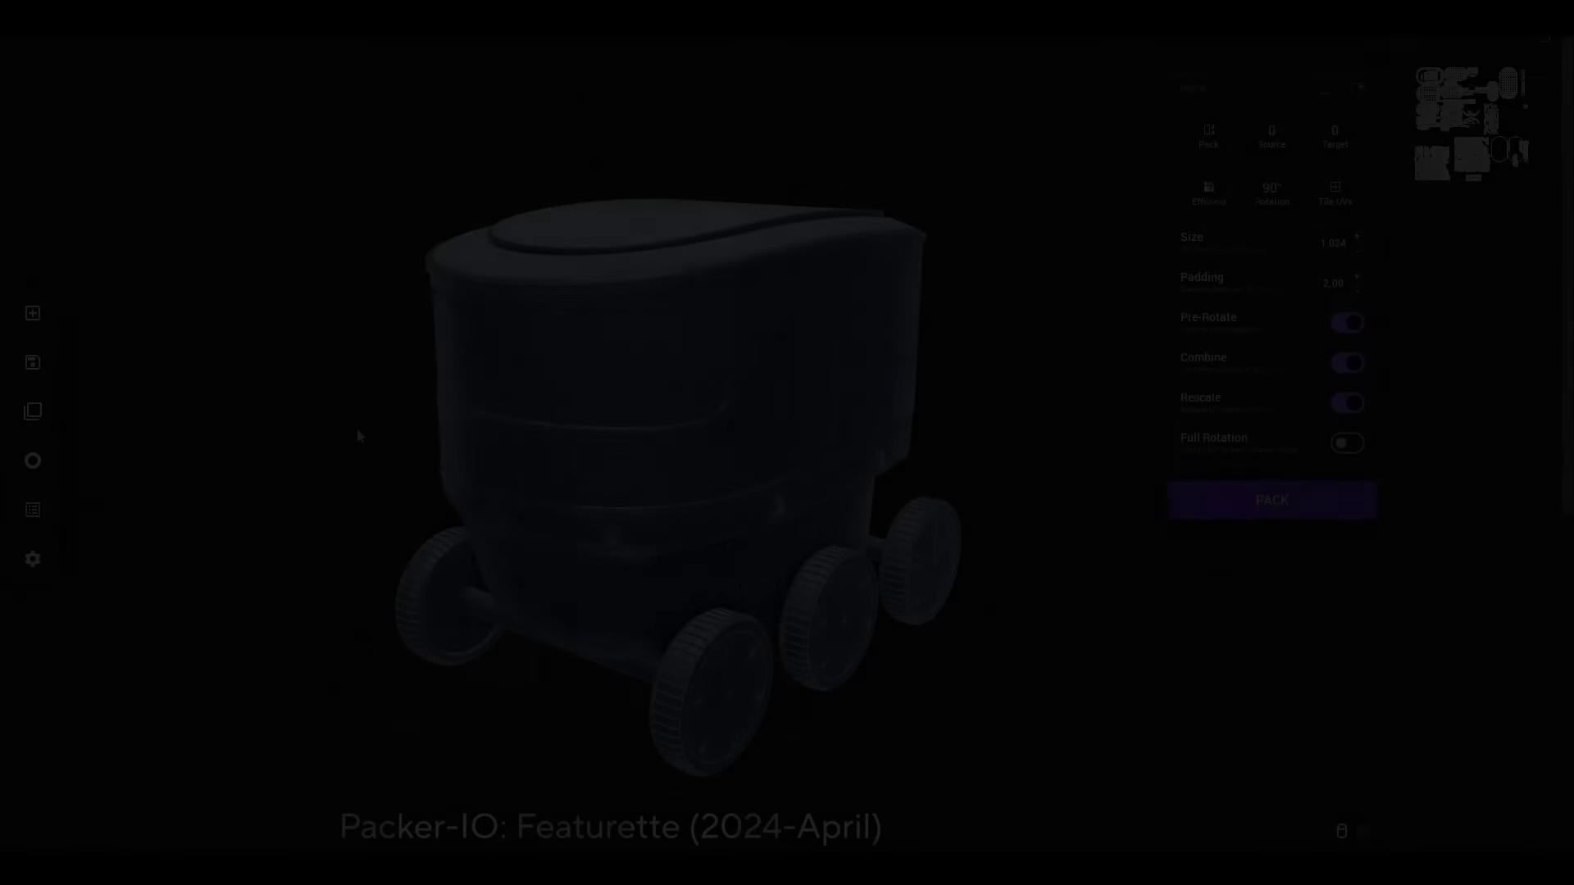
- Pack the loaded model's UV charts onto the sheet with Packer-IO's PACK button
left_click(1205, 485)
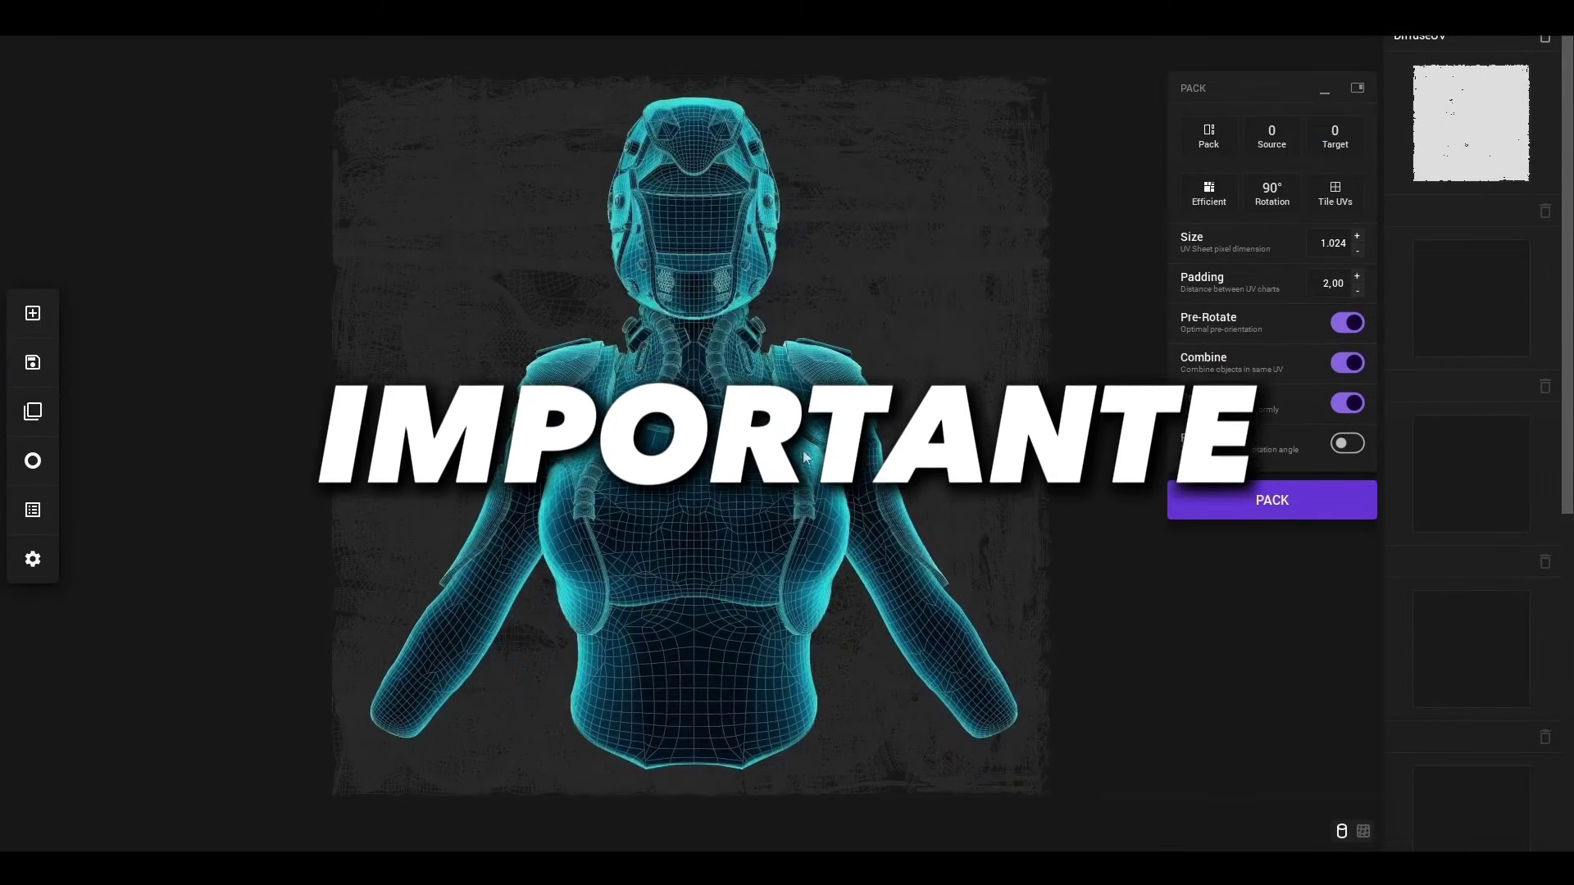
- Set the packing Target to sheet 1 and pack the character's UV charts
left_click(1342, 138)
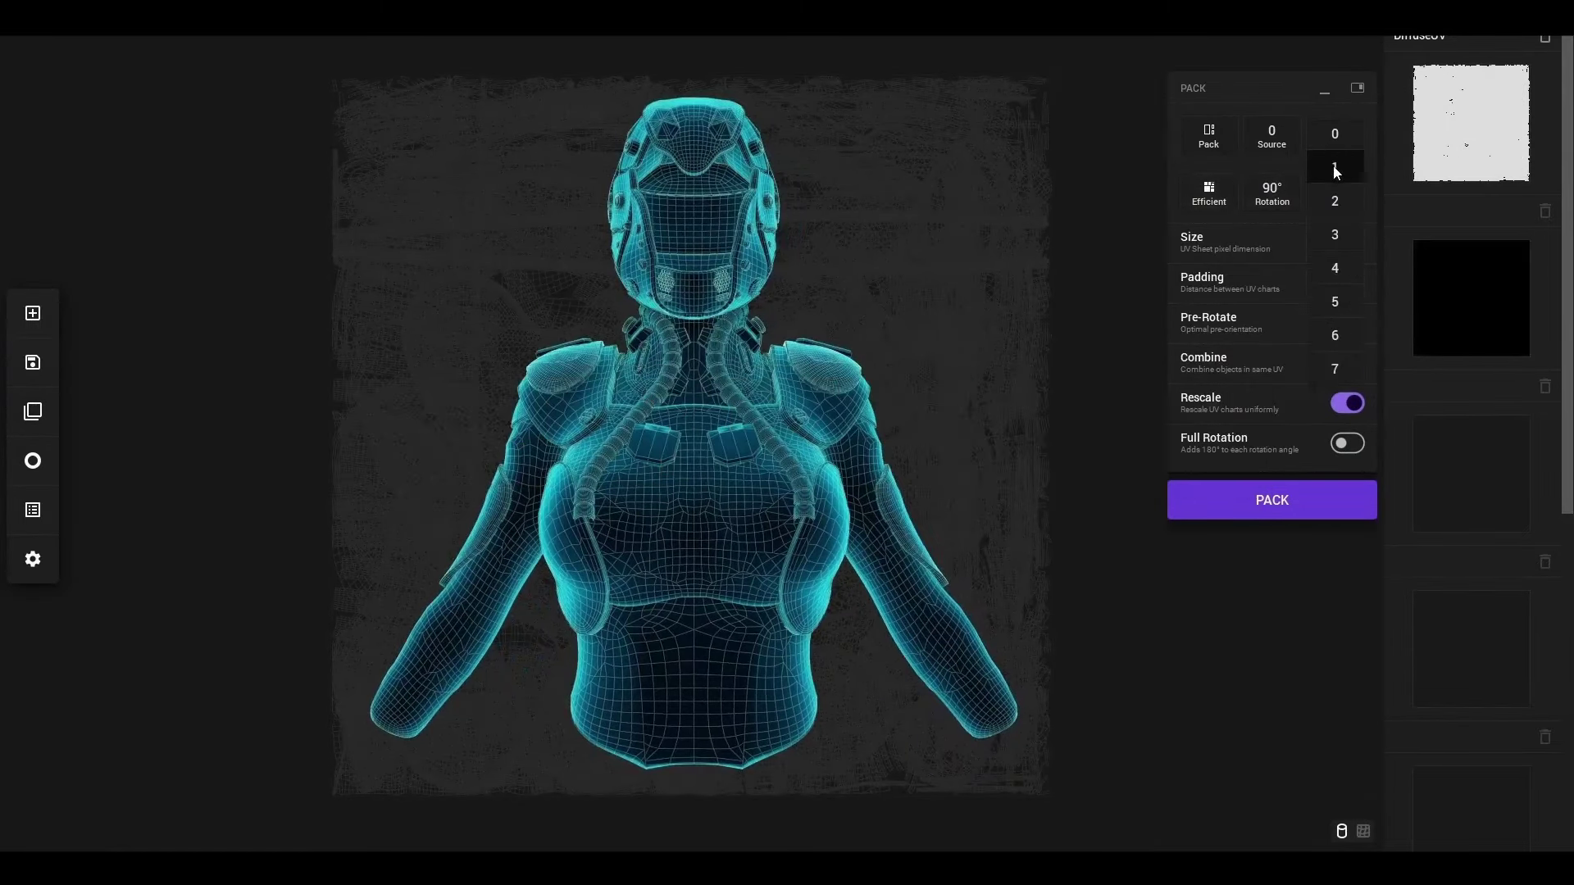
left_click(1316, 508)
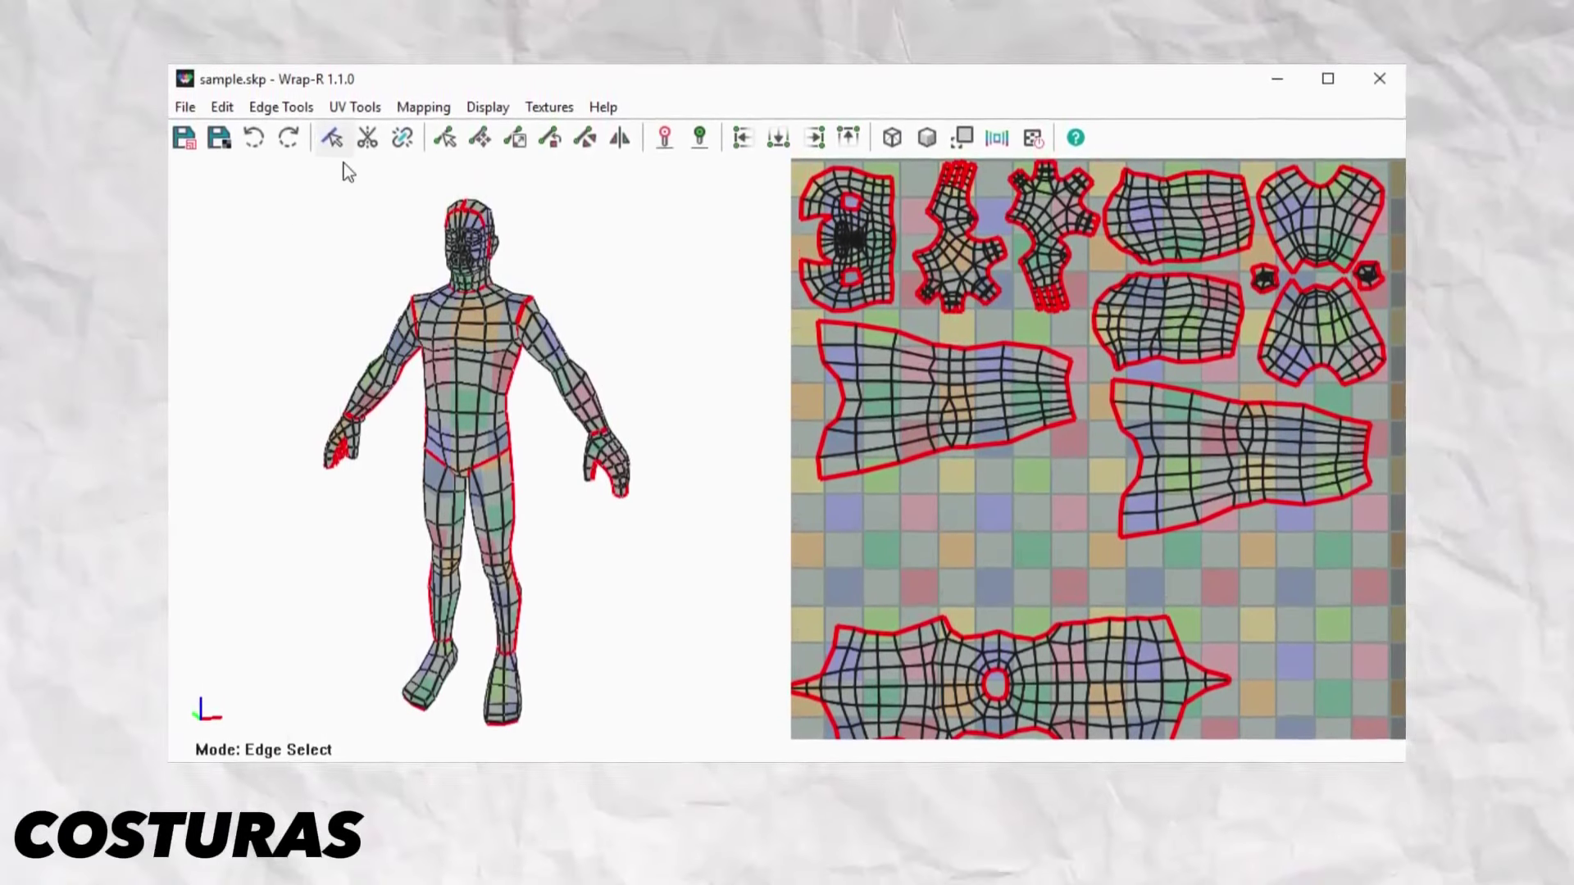
- Select a chest edge, then the right hand, then box-select both legs instead
left_click(472, 348)
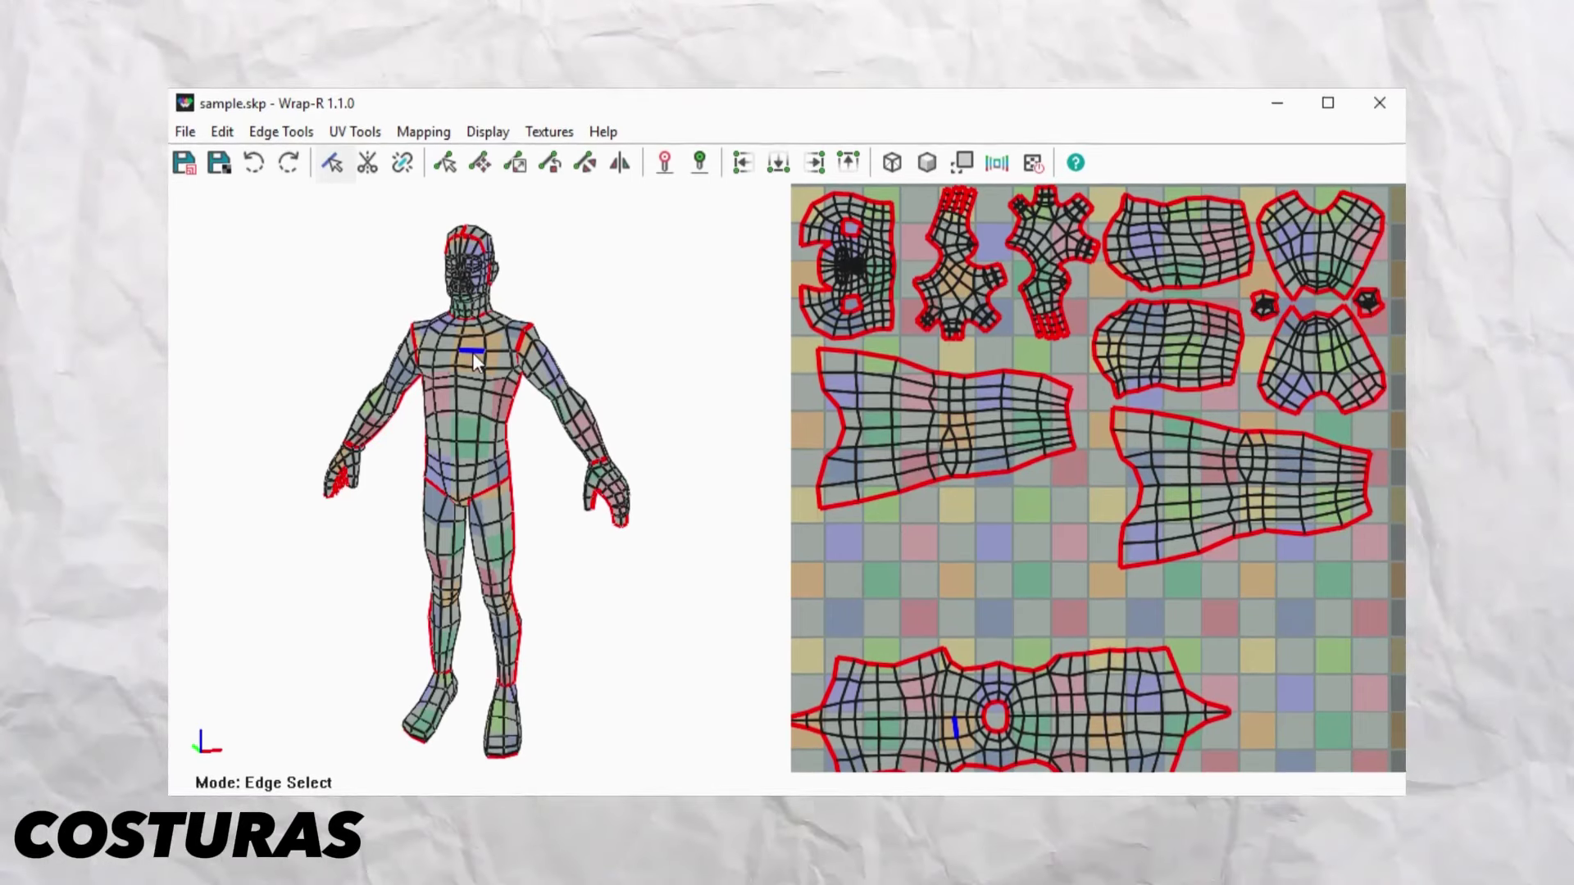
left_click_drag(526, 402, 687, 555)
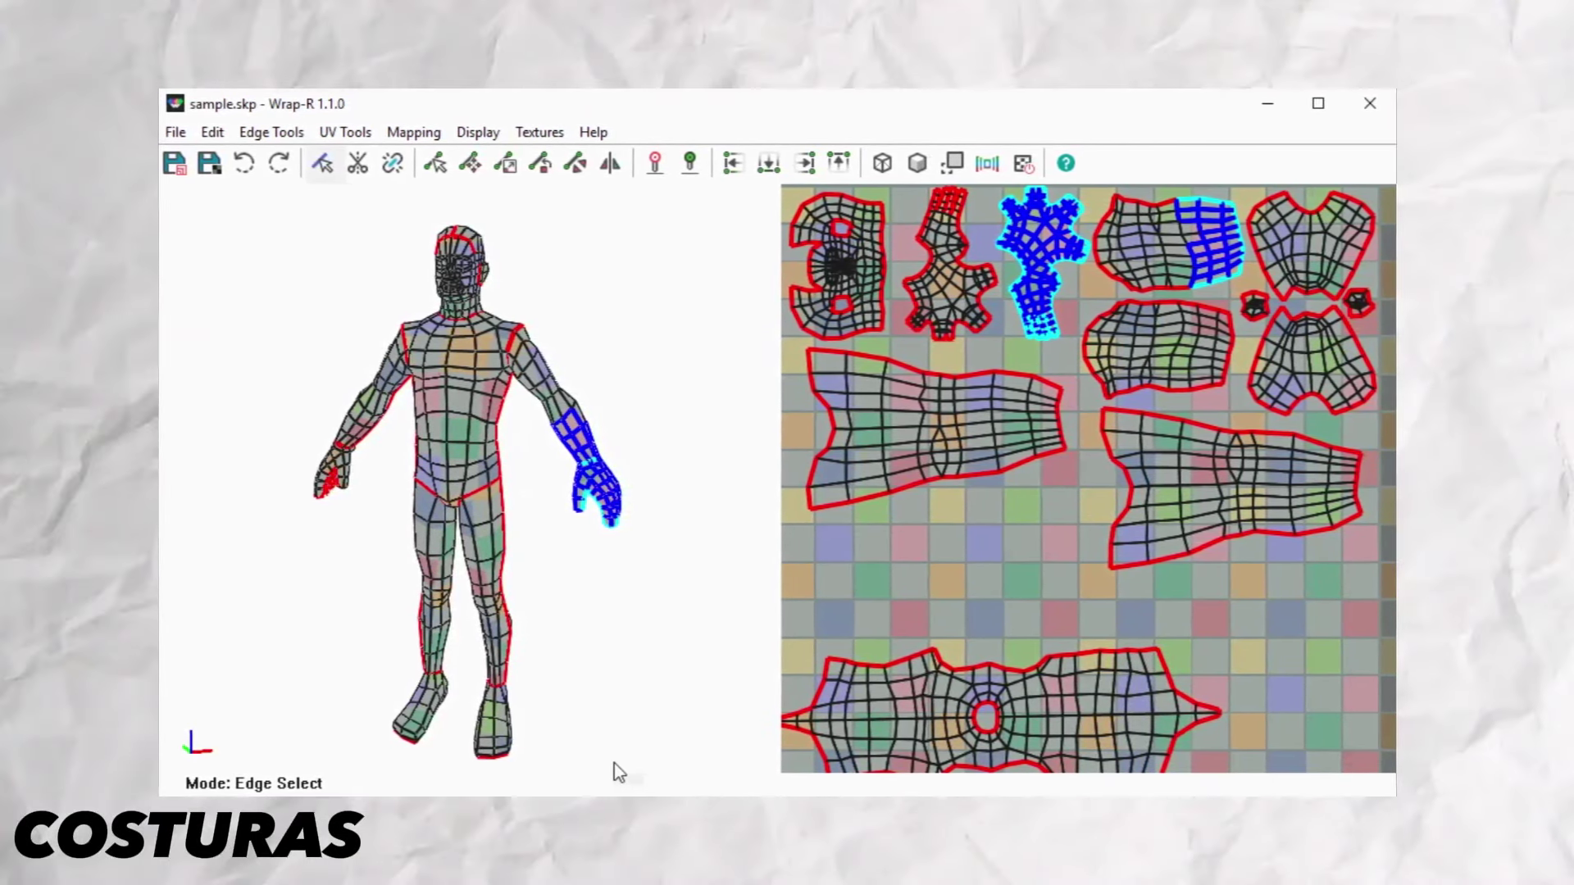
left_click_drag(582, 750, 293, 548)
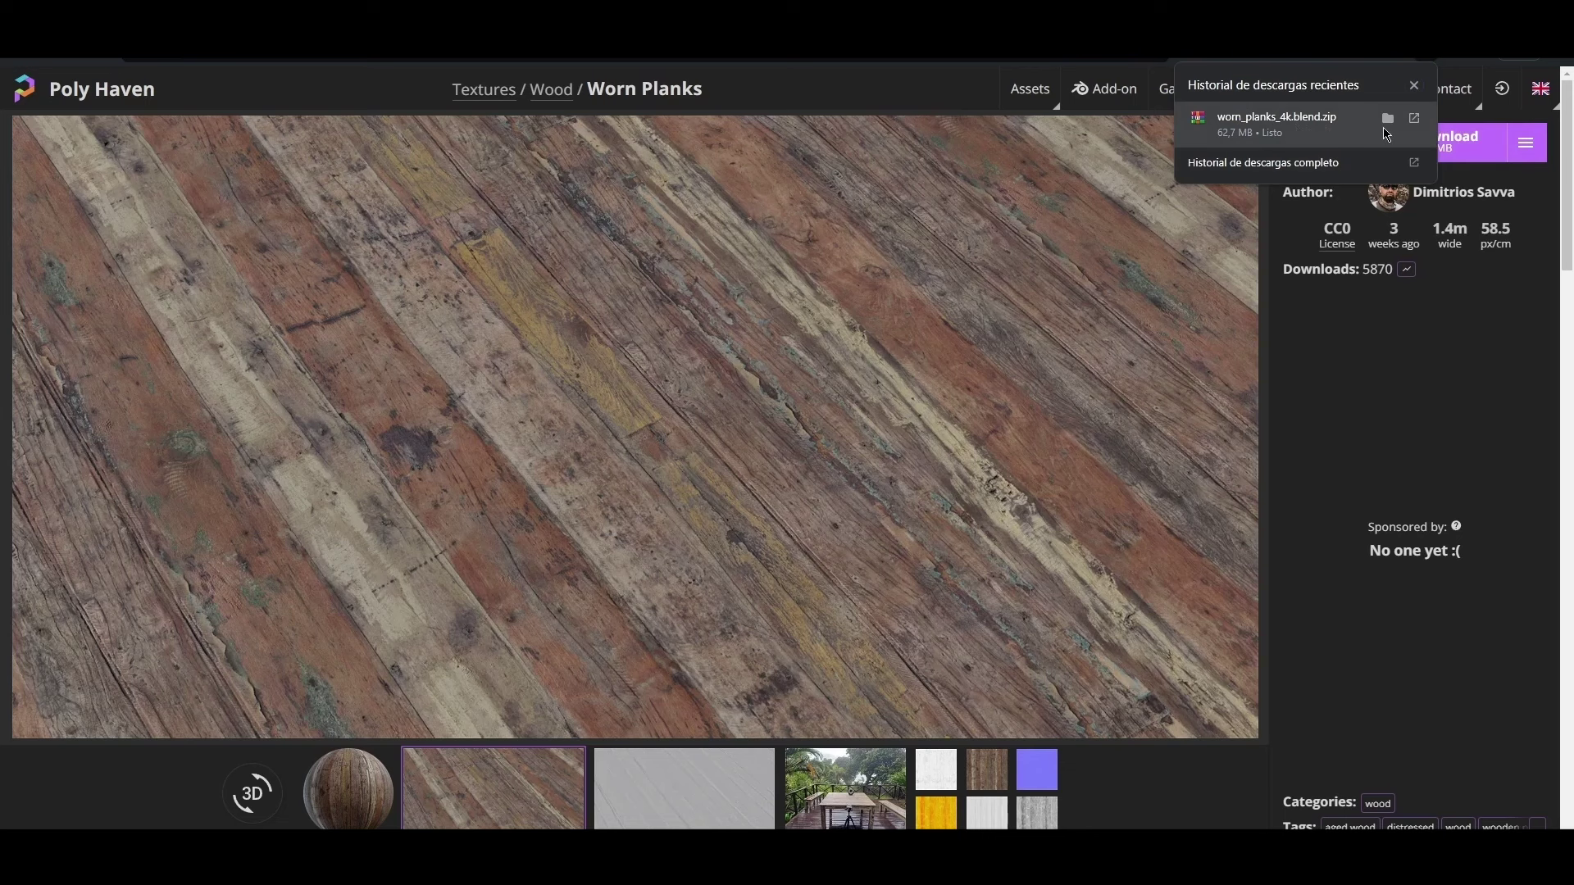
- Open the downloaded Worn Planks folder and select its four 4K texture images
left_click(1389, 119)
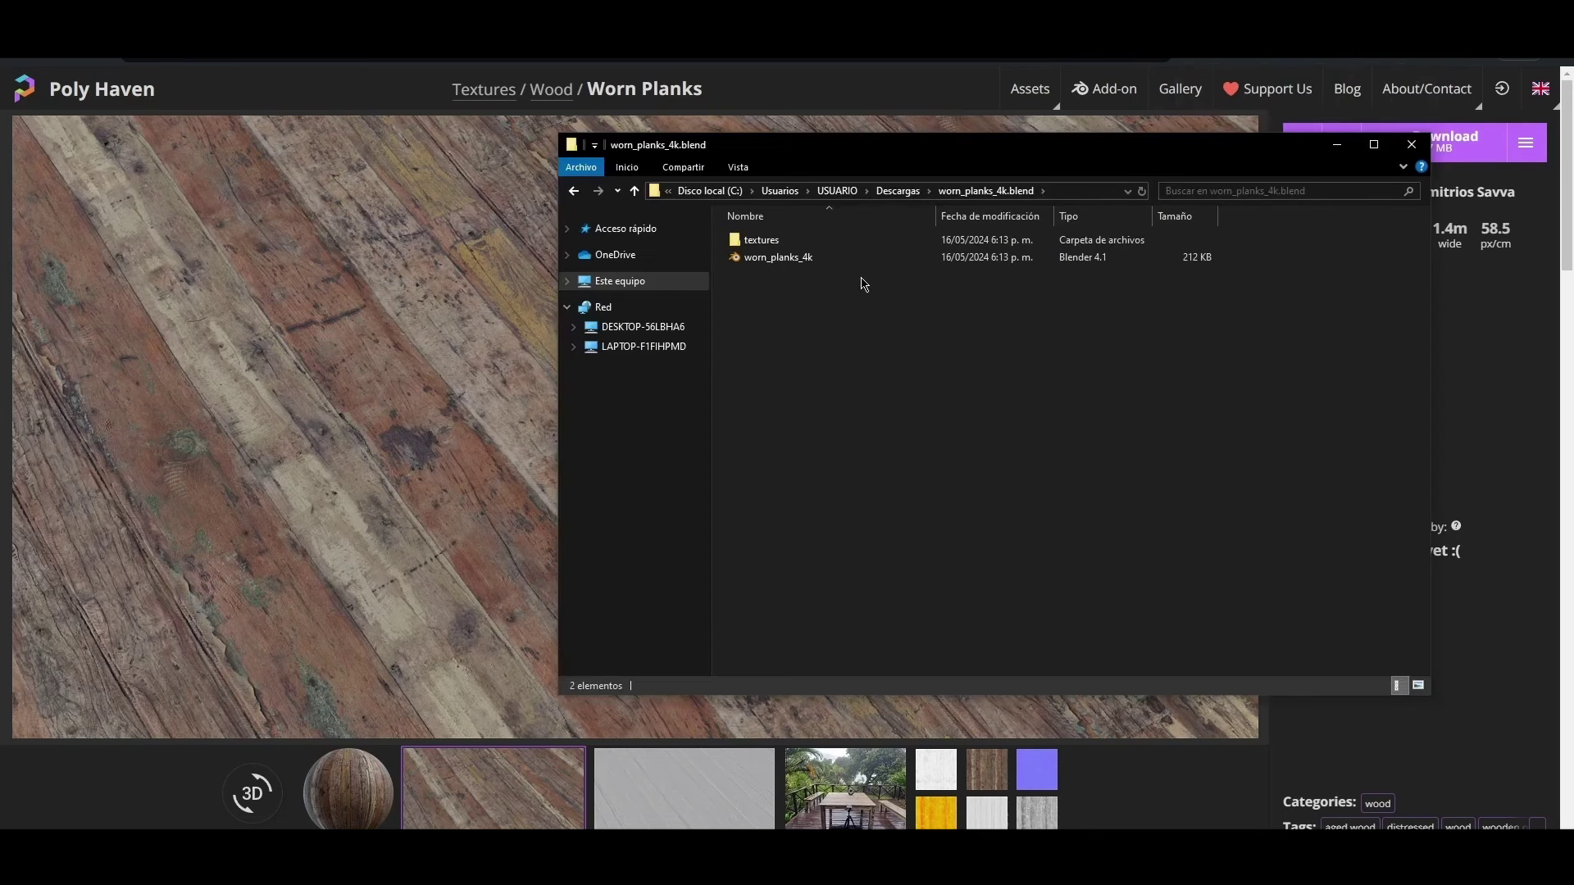
left_click_drag(785, 398, 1145, 266)
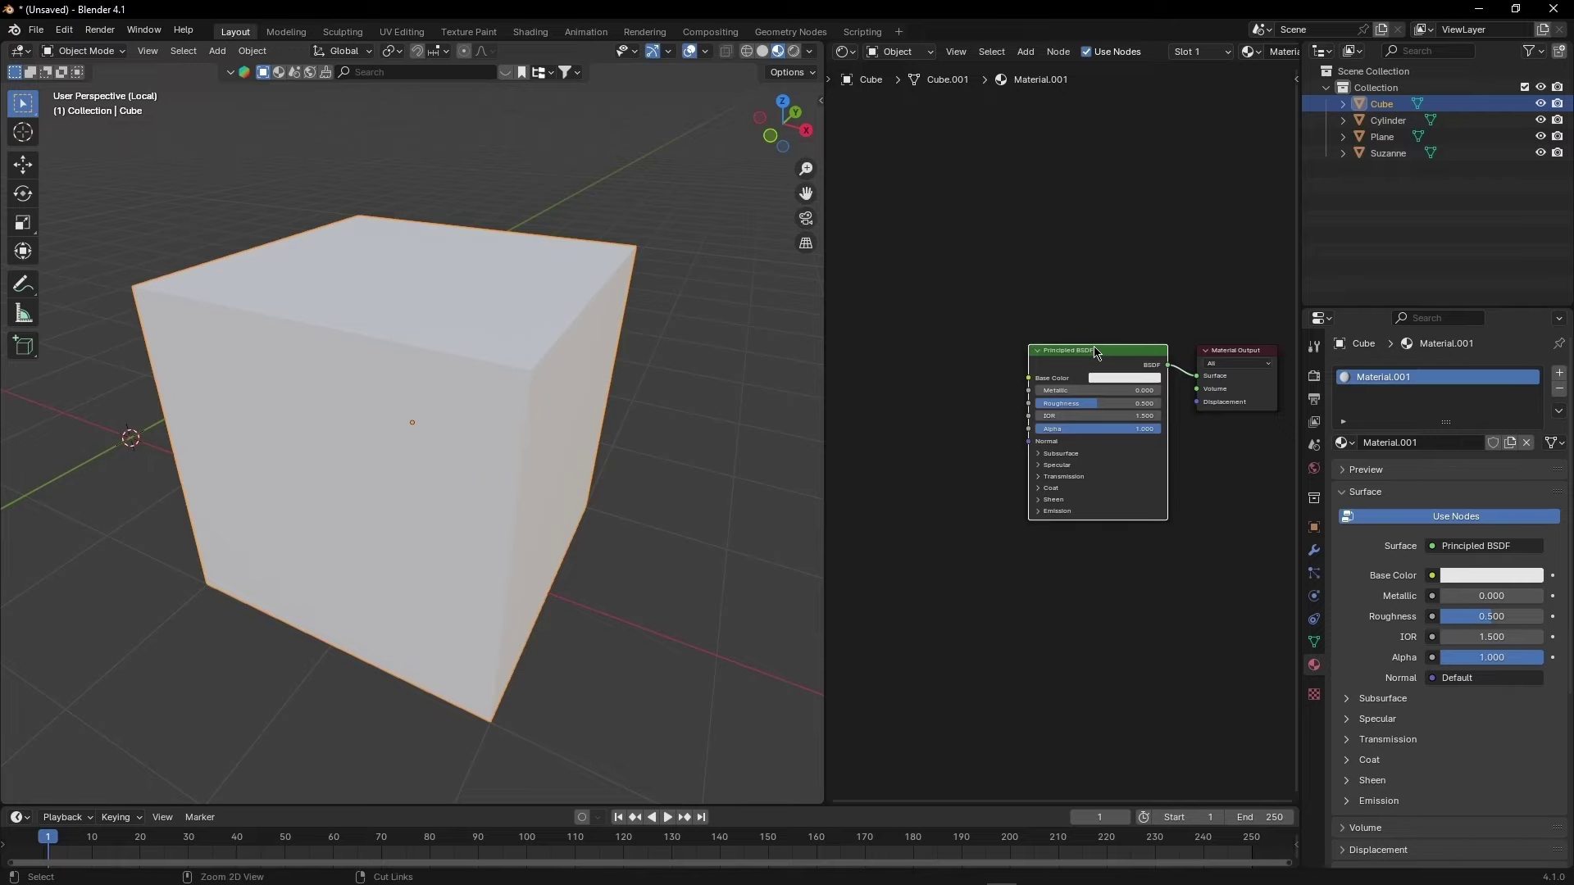
- Wire the worn_planks textures into the cube's material with Principled Texture Setup, then enter UV Editing
key("ctrl+shift+t")
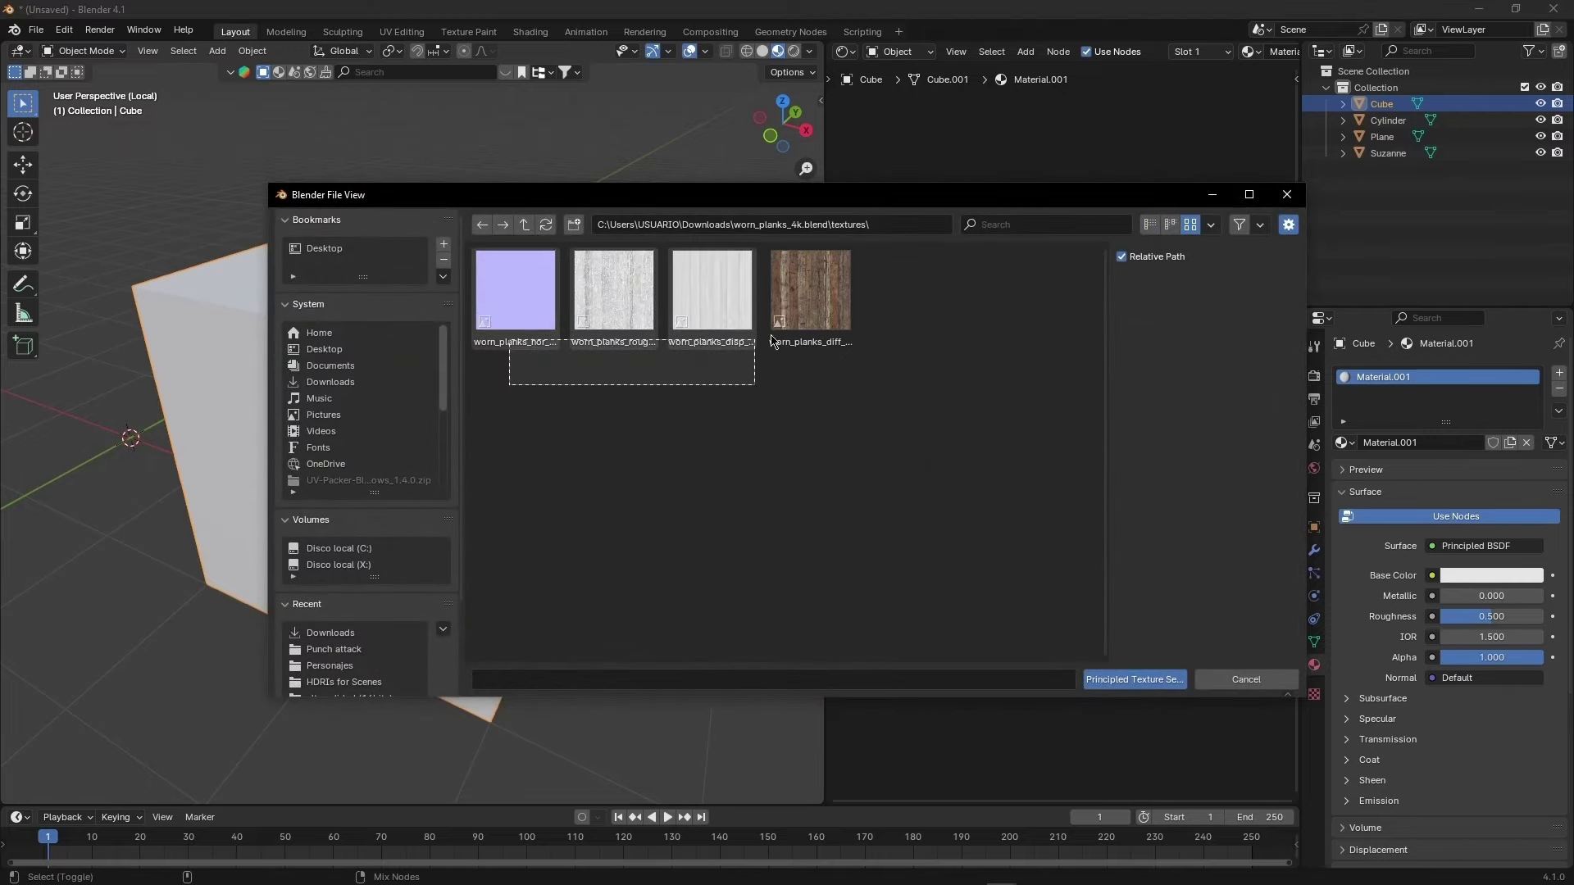
left_click(1109, 687)
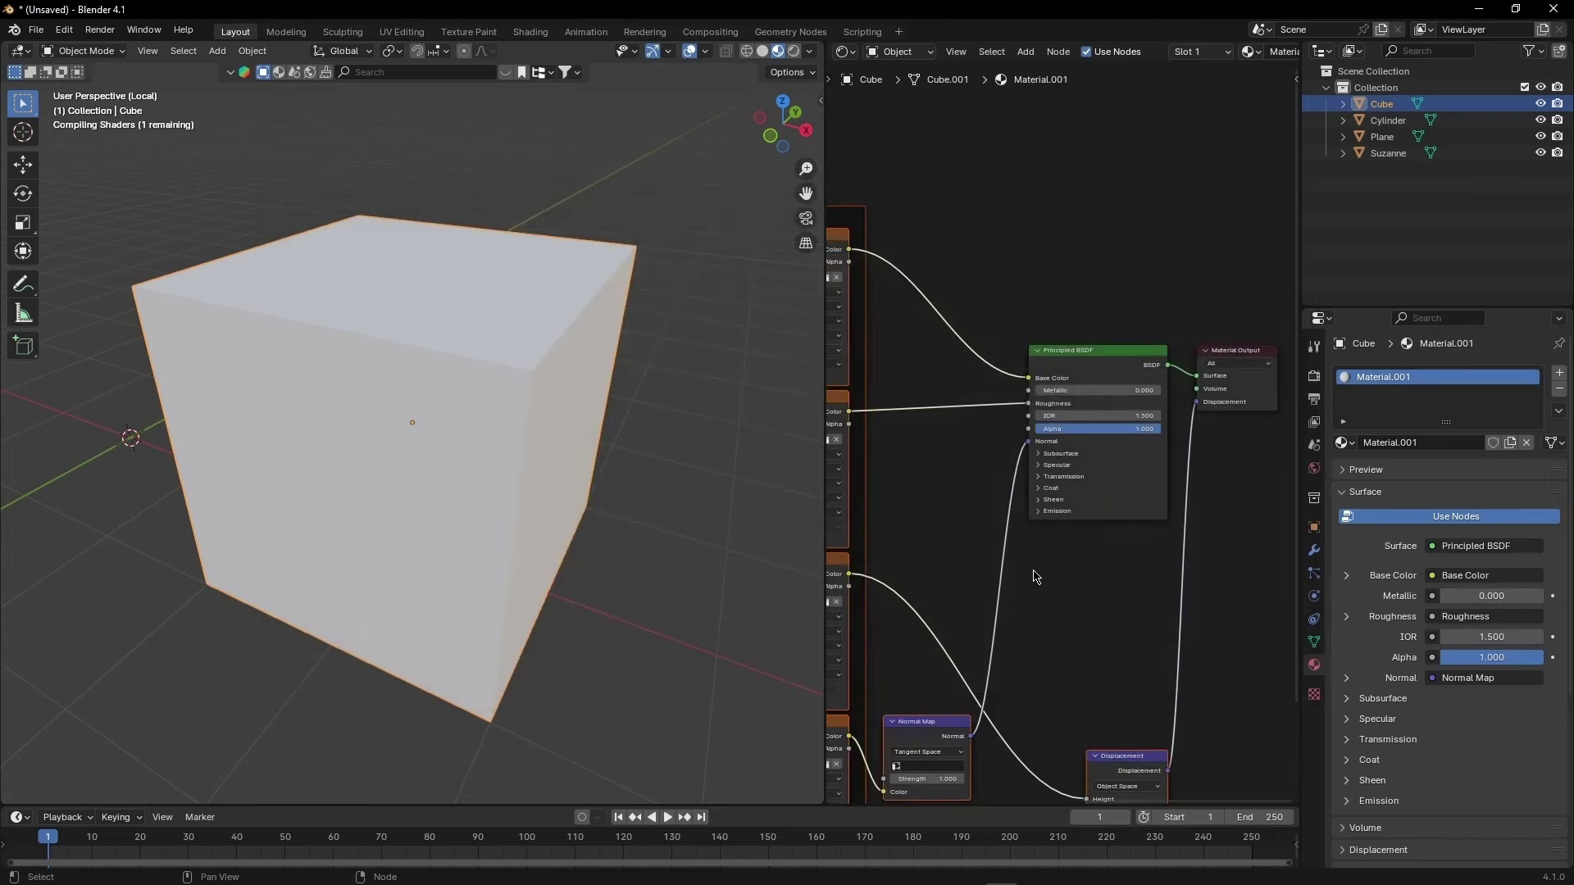
middle_click_drag(586, 405, 529, 453)
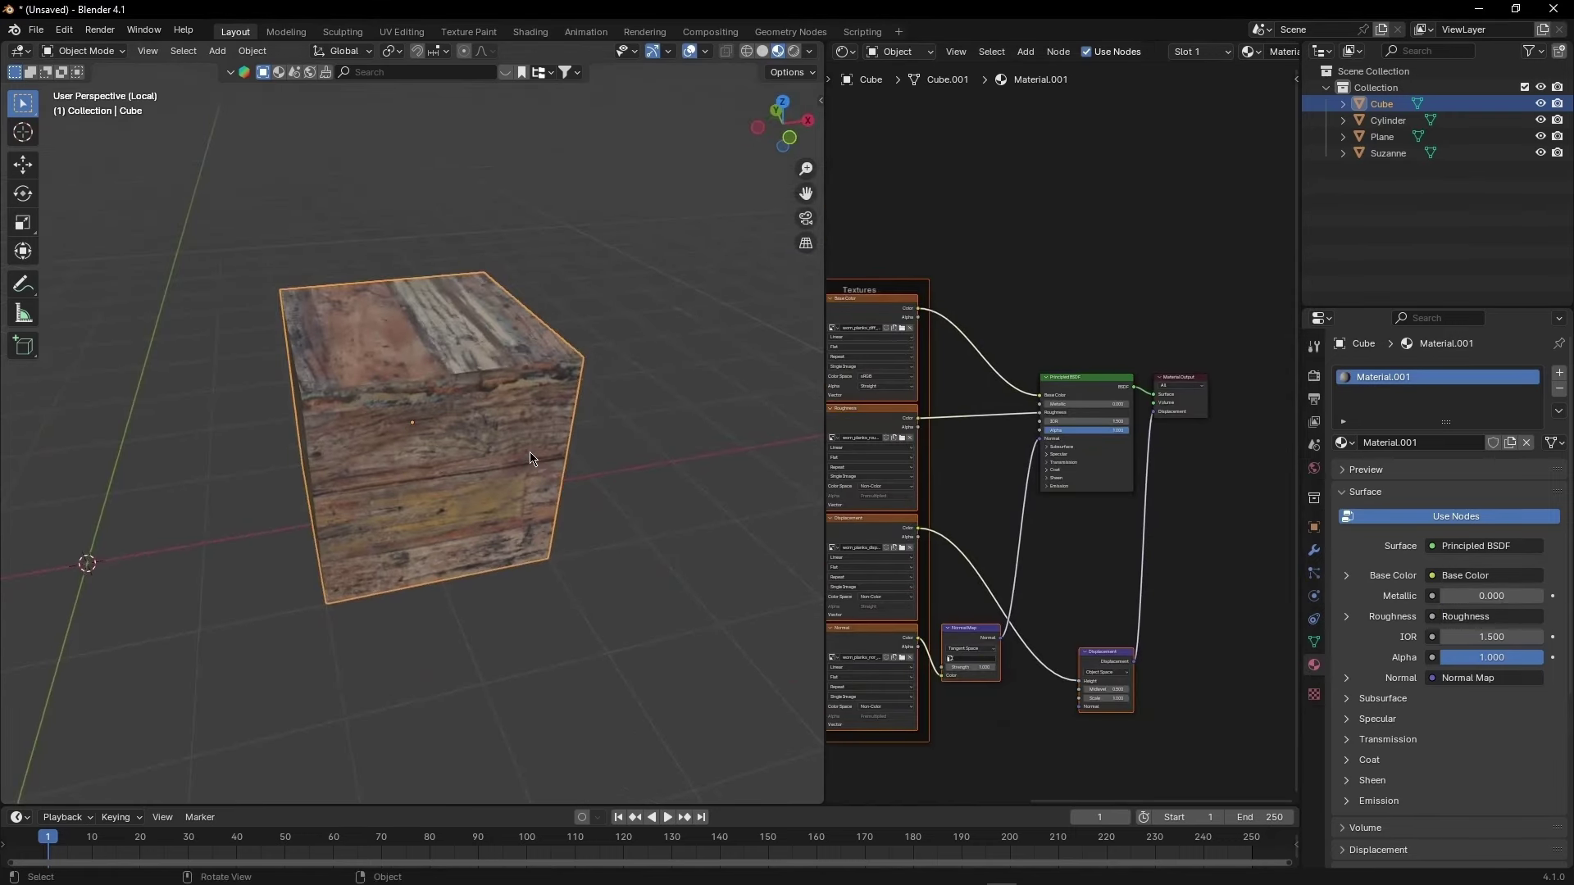
left_click(412, 34)
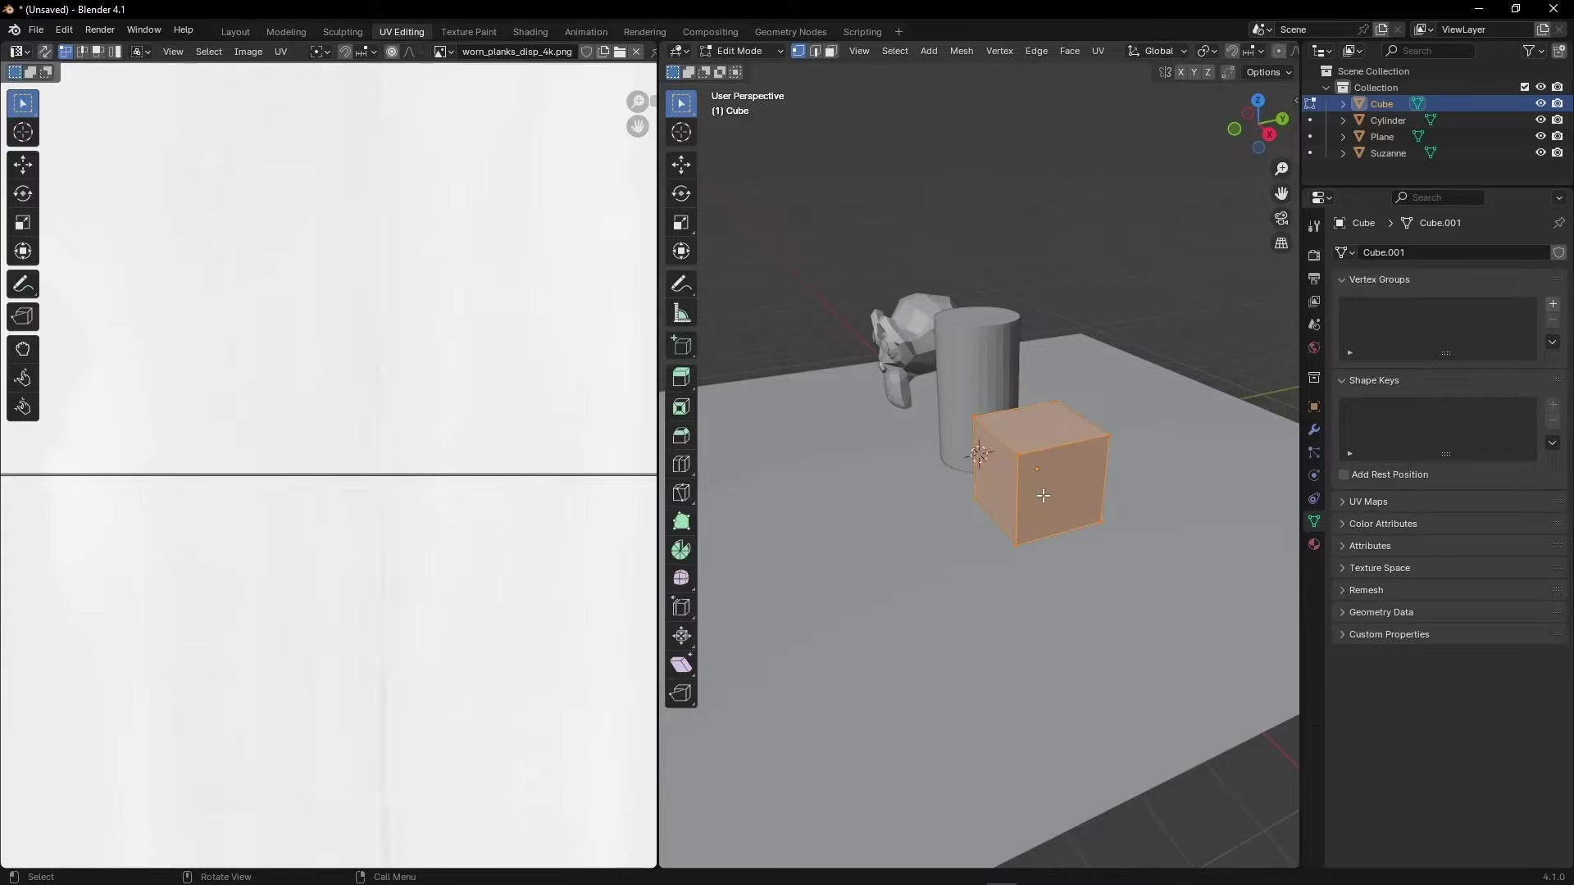
- Isolate the cube in local view and switch to Material Preview to show the planks
key("KP_Divide")
key("z")
left_click(1036, 597)
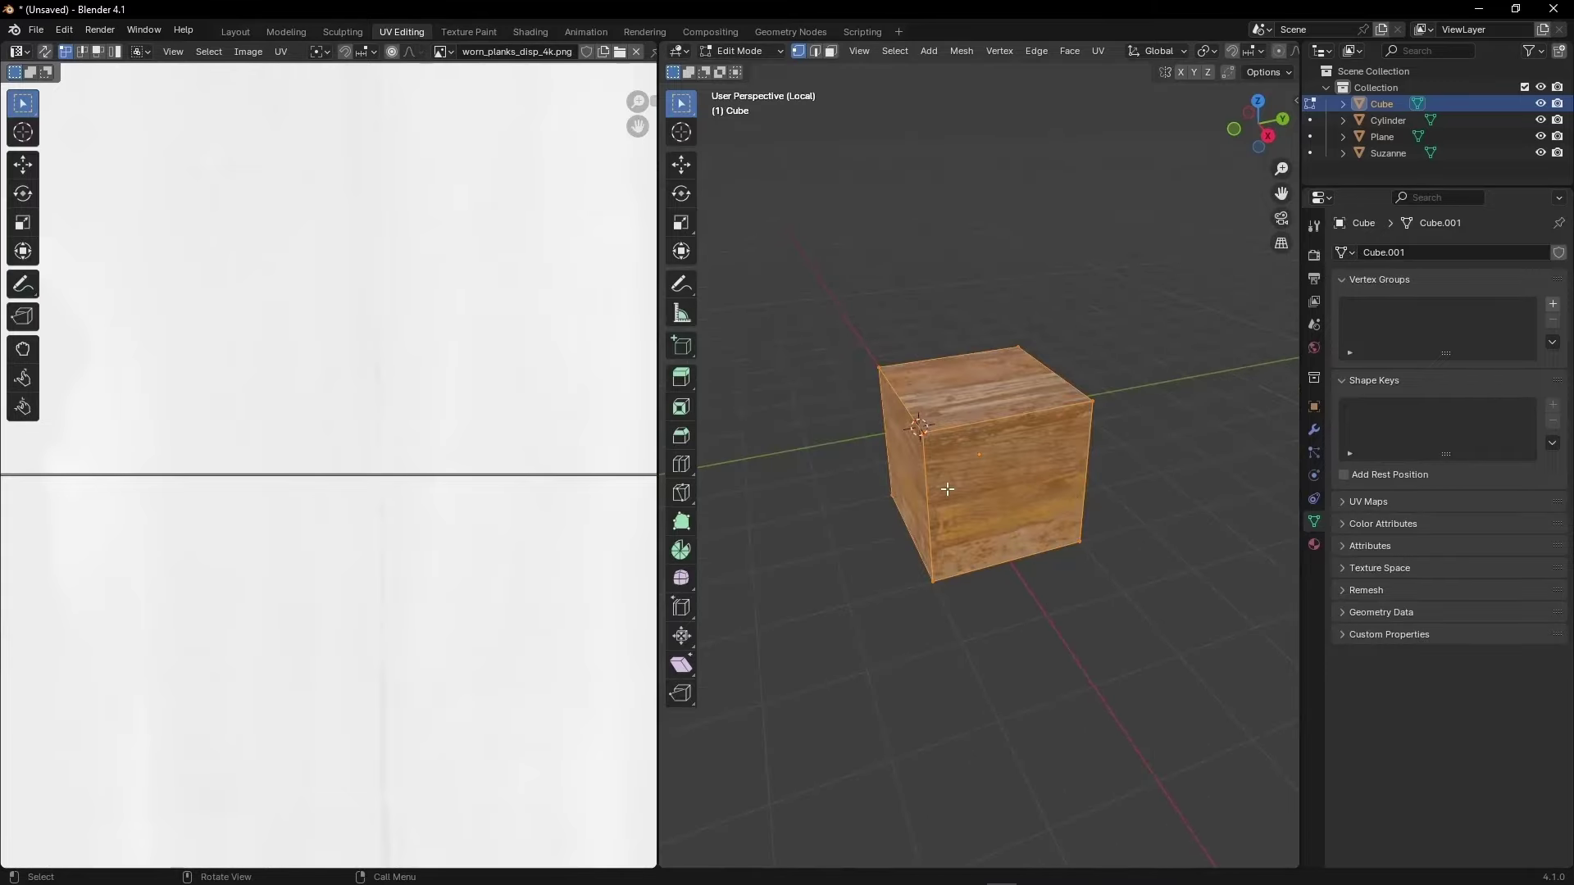
middle_click_drag(1036, 598, 968, 574)
scroll(454, 310, "down", 7)
scroll(393, 401, "up", 4)
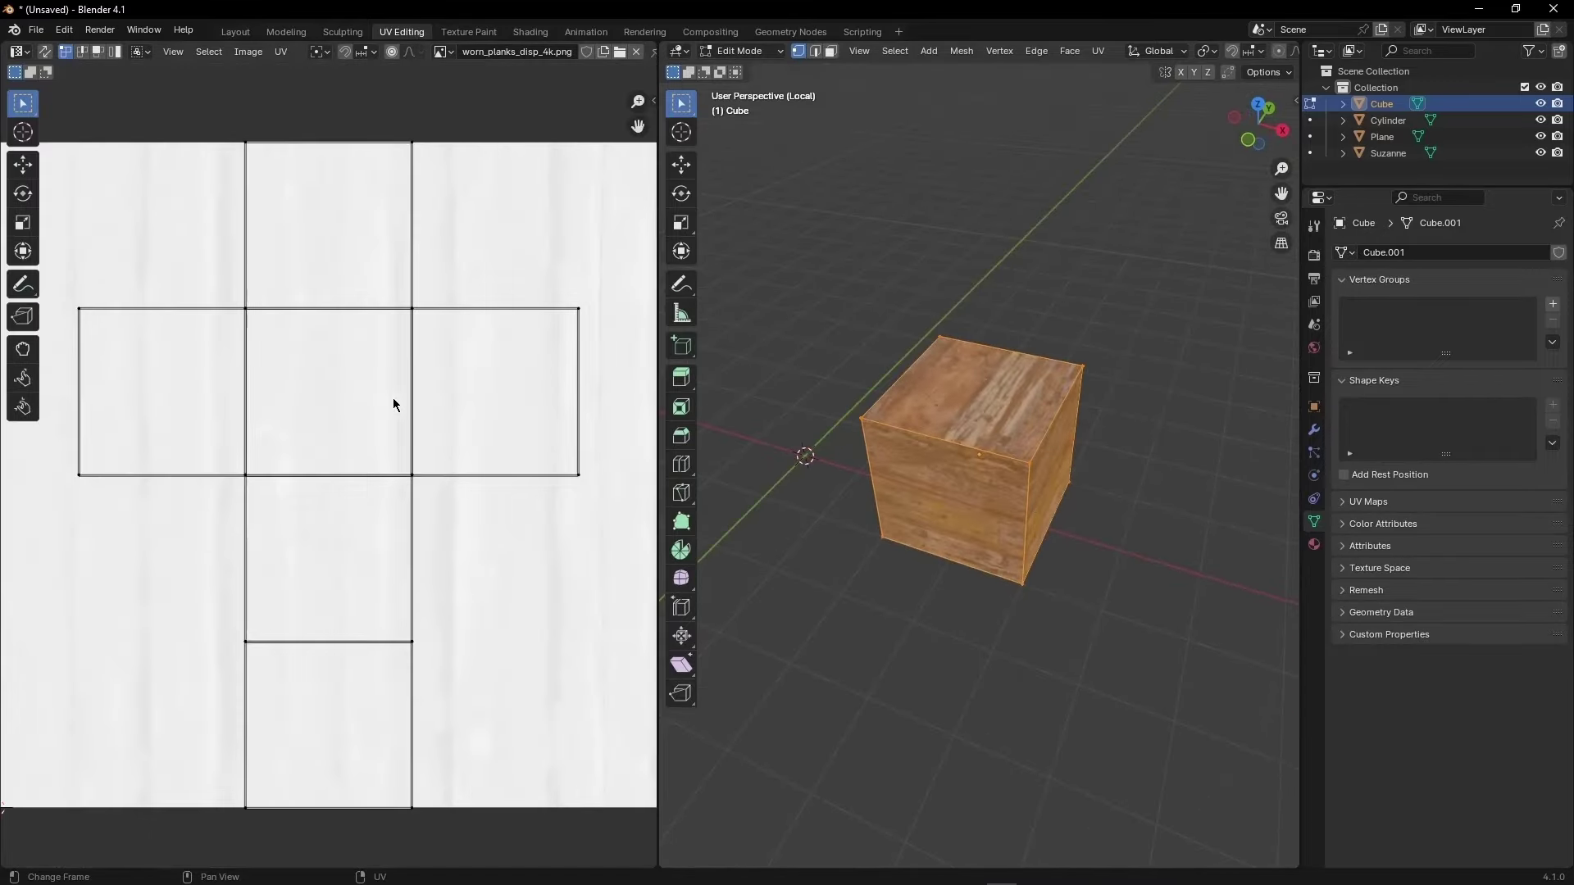
scroll(1079, 390, "up", 4)
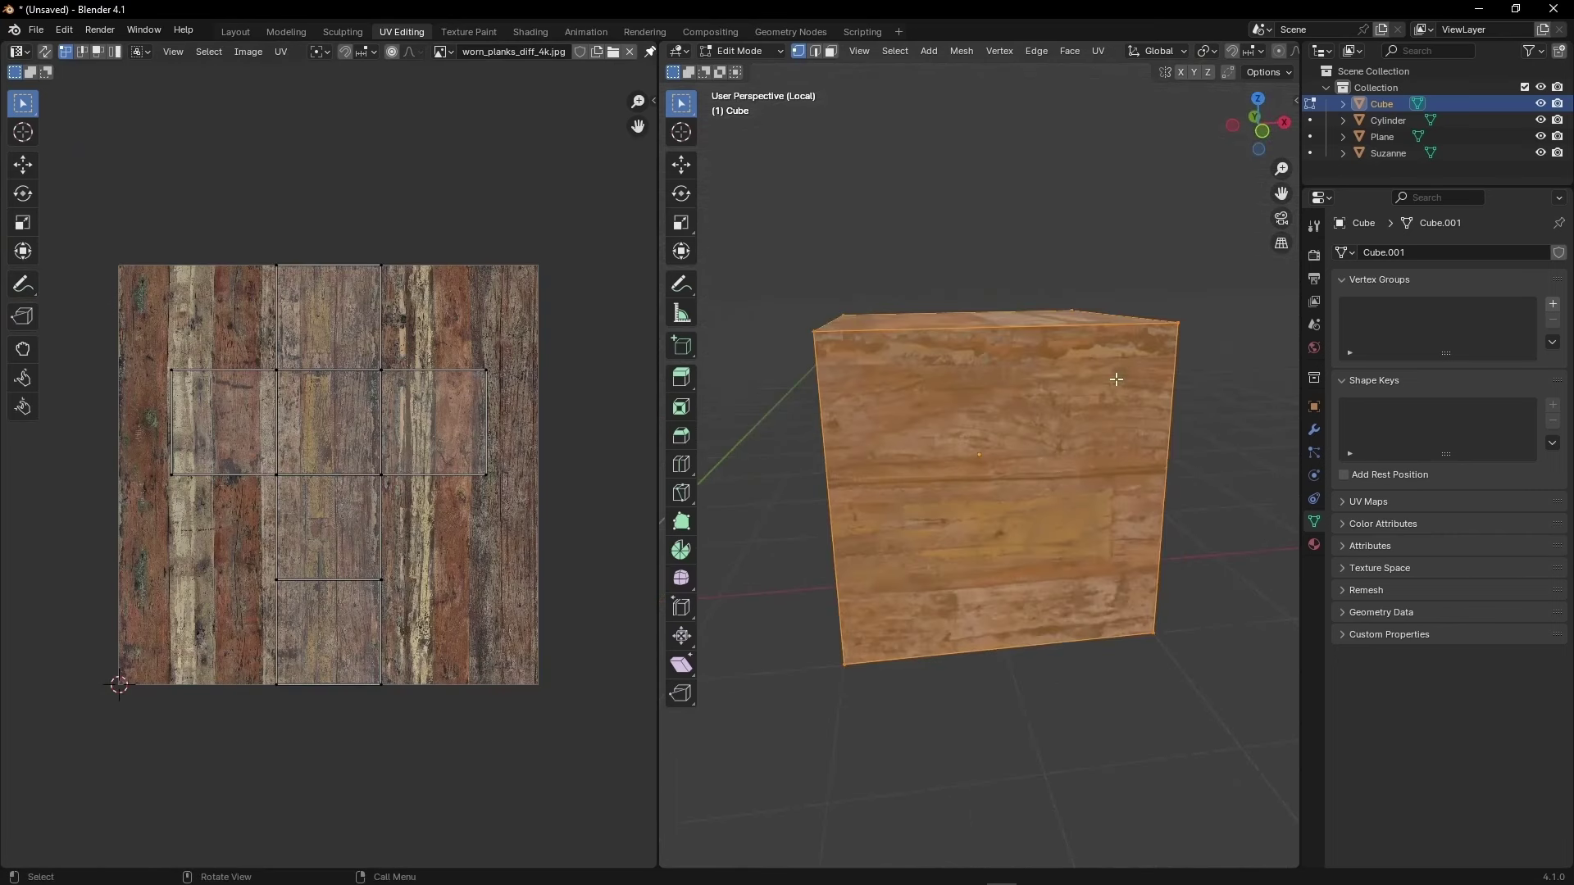
middle_click_drag(1033, 410, 1079, 390)
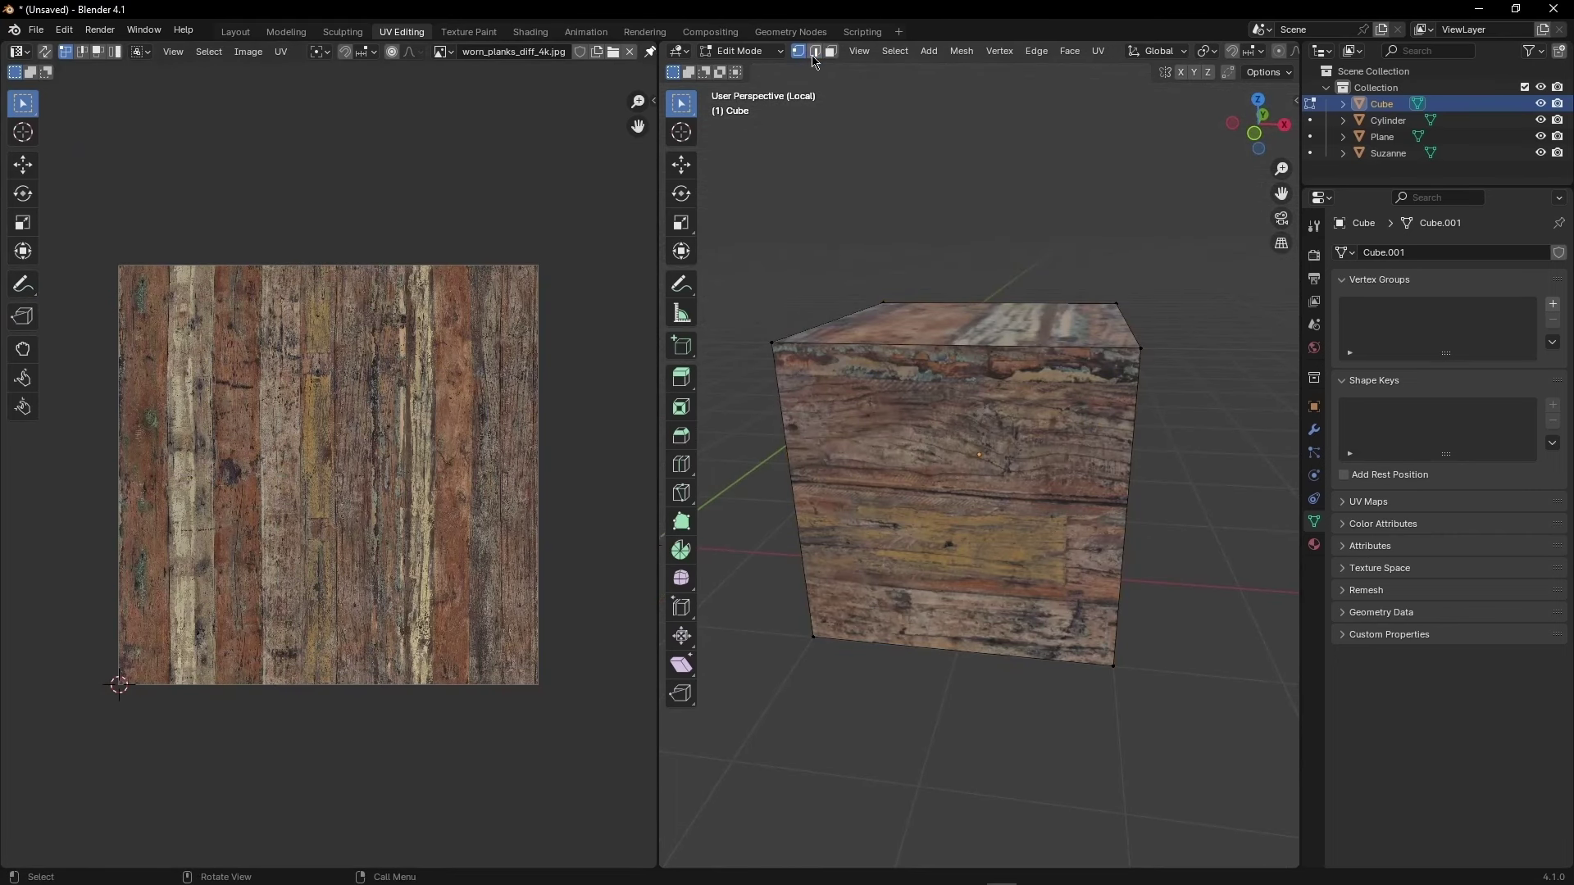
- Add two horizontal loop cuts around the cube's middle
key("ctrl+r")
scroll(1148, 492, "up", 1)
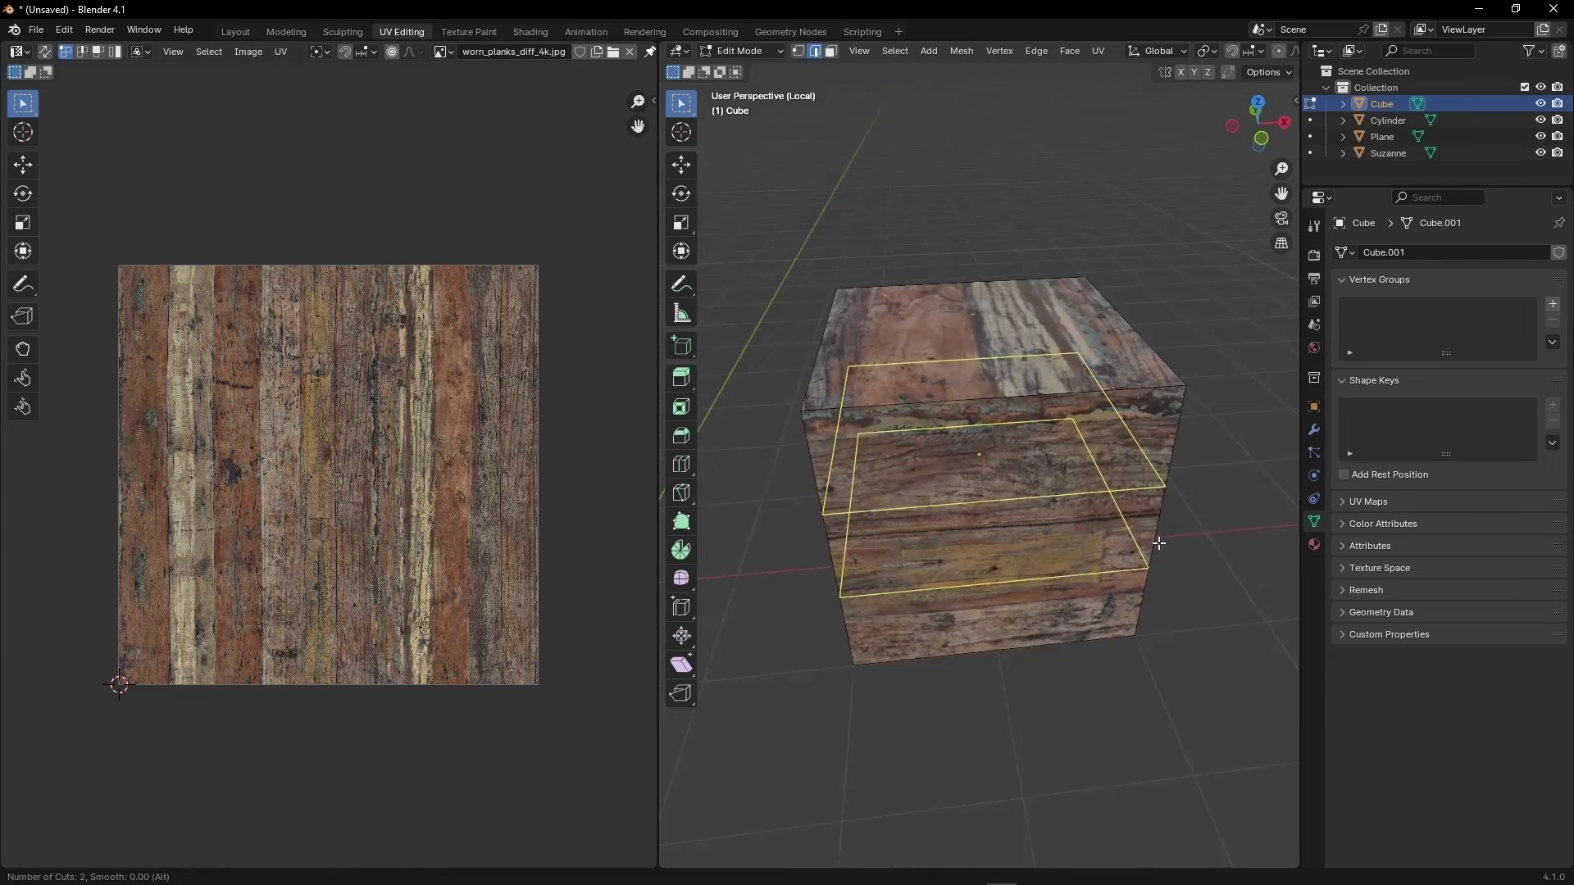
left_click(1147, 492)
middle_click_drag(1148, 492, 1154, 495)
- Widen the middle band by scaling it along X, then along Y
key("s")
key("x")
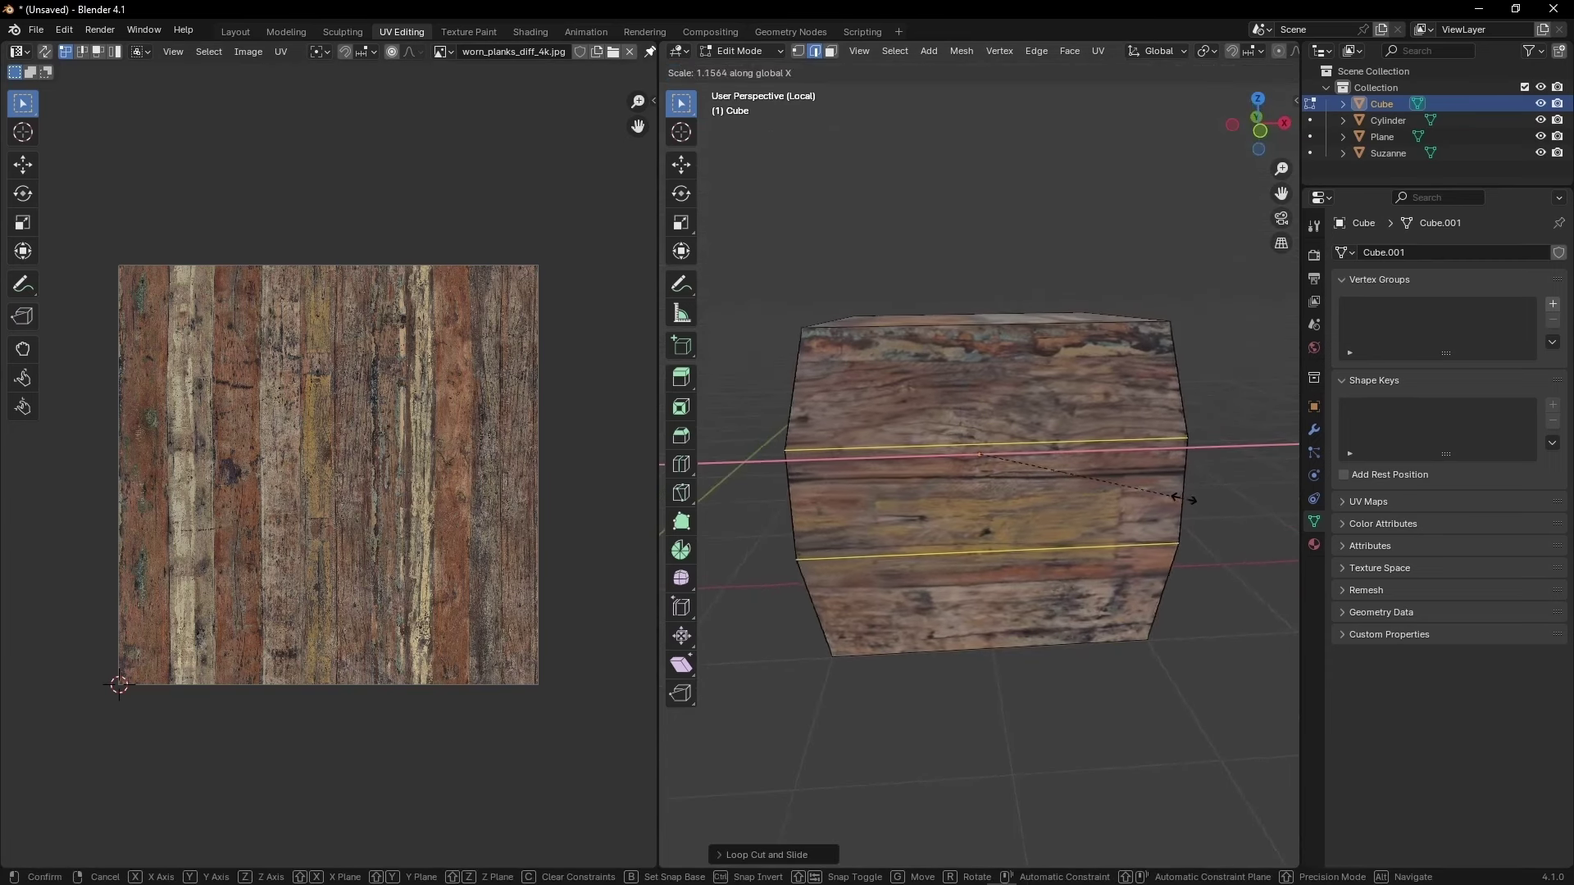
left_click(1249, 500)
middle_click_drag(1250, 500, 1221, 501)
key("s")
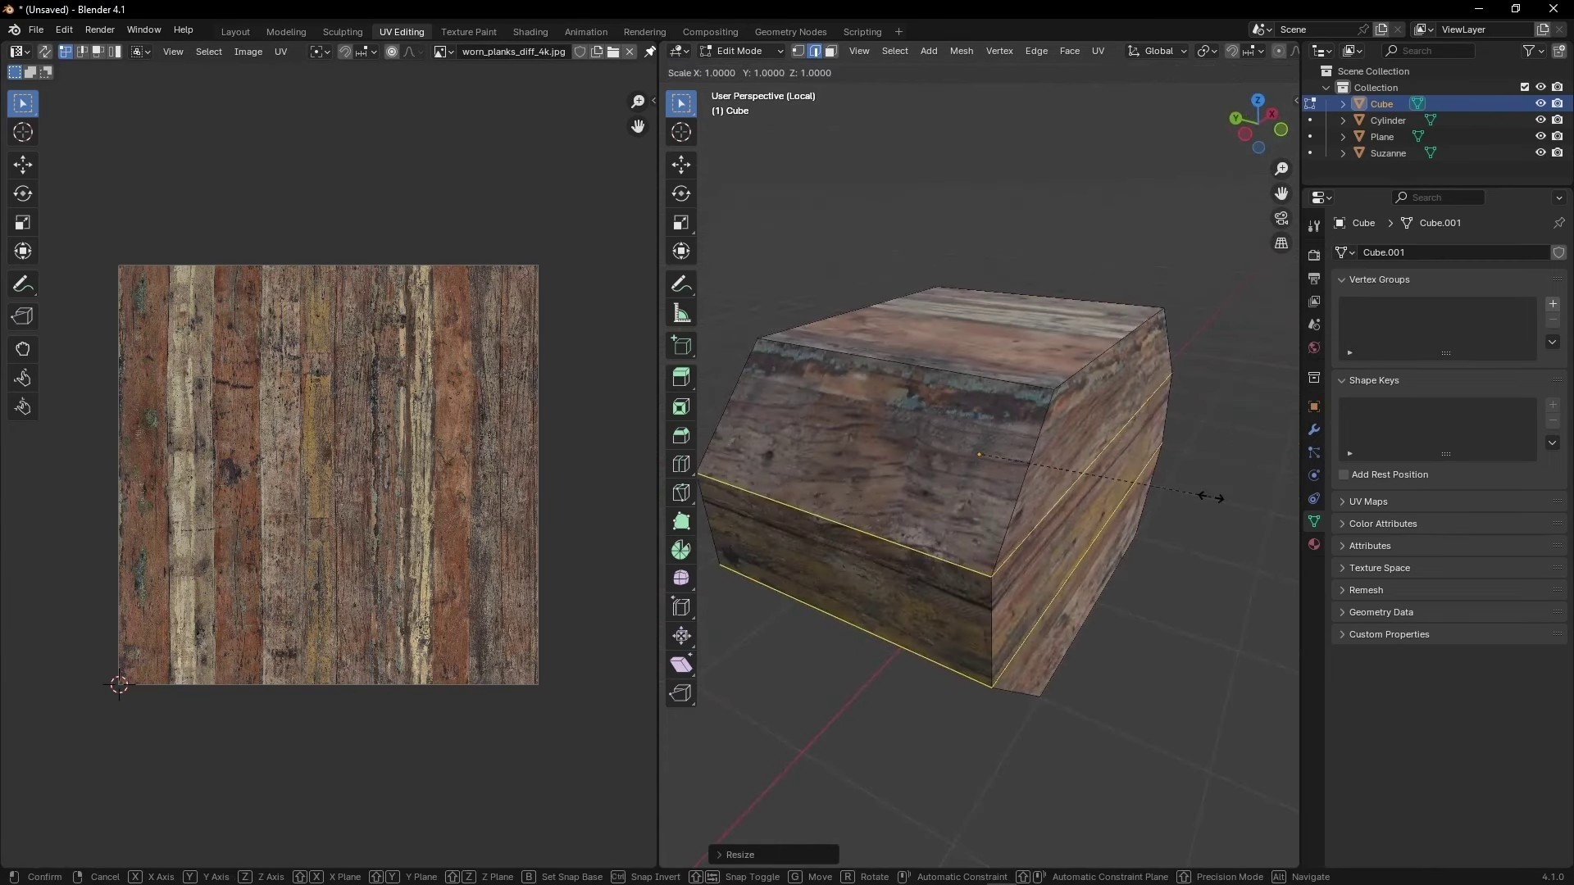
key("y")
left_click(1232, 505)
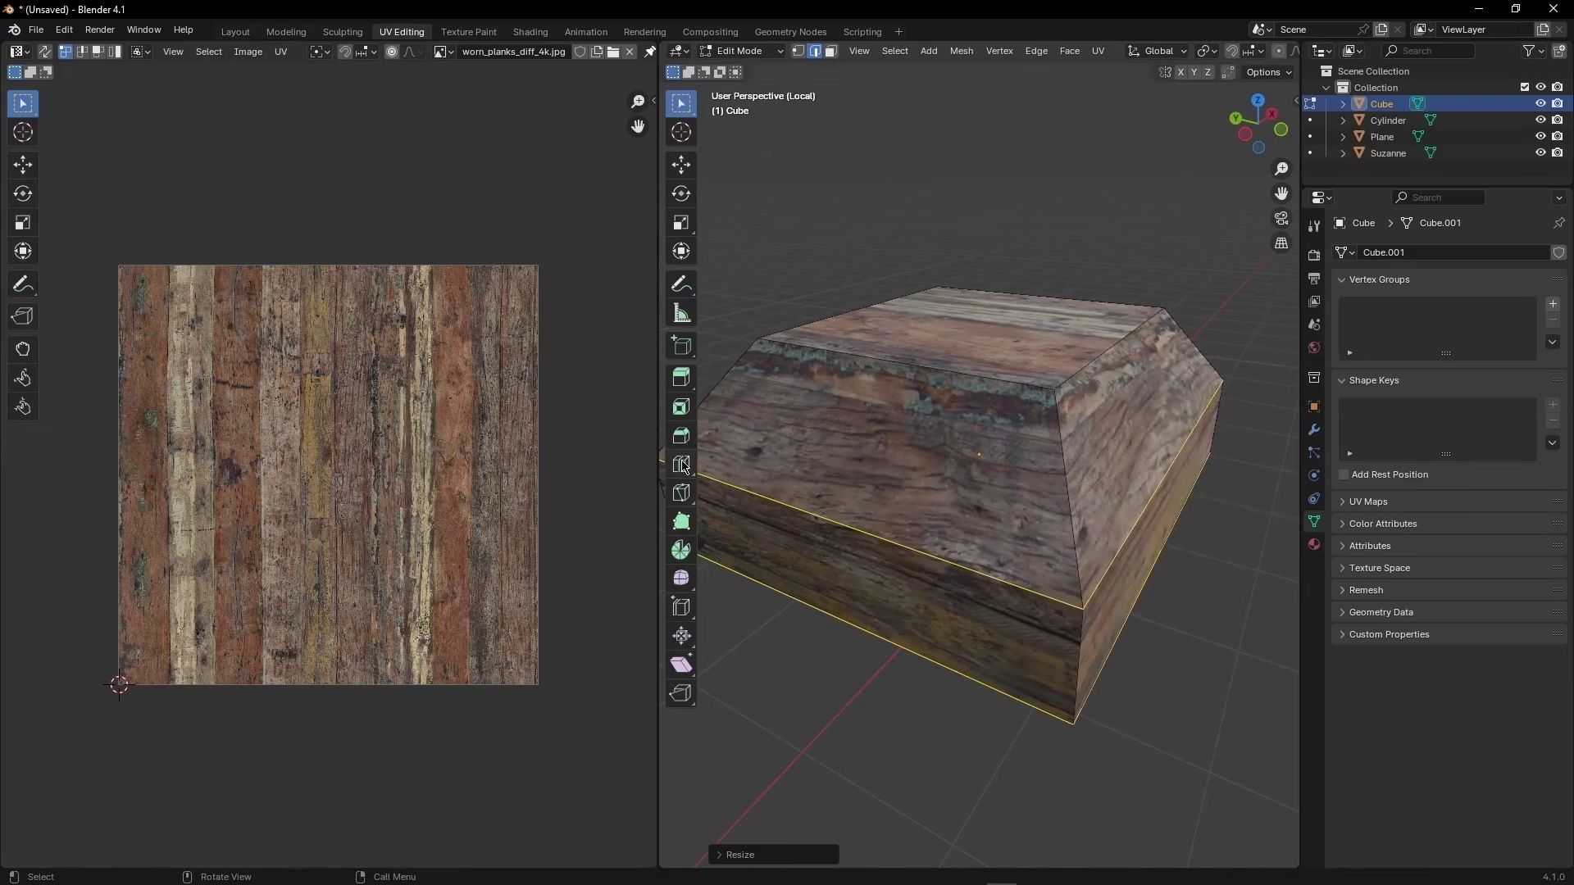
scroll(1070, 414, "up", 3)
mouse_move(1232, 505)
middle_mouse_down()
mouse_move(1070, 415)
mouse_move(918, 396)
mouse_move(960, 417)
mouse_move(956, 390)
mouse_move(1051, 443)
mouse_move(1069, 400)
middle_mouse_up()
- Toggle out to Object Mode and back into Edit Mode
key("Tab")
scroll(1069, 400, "down", 2)
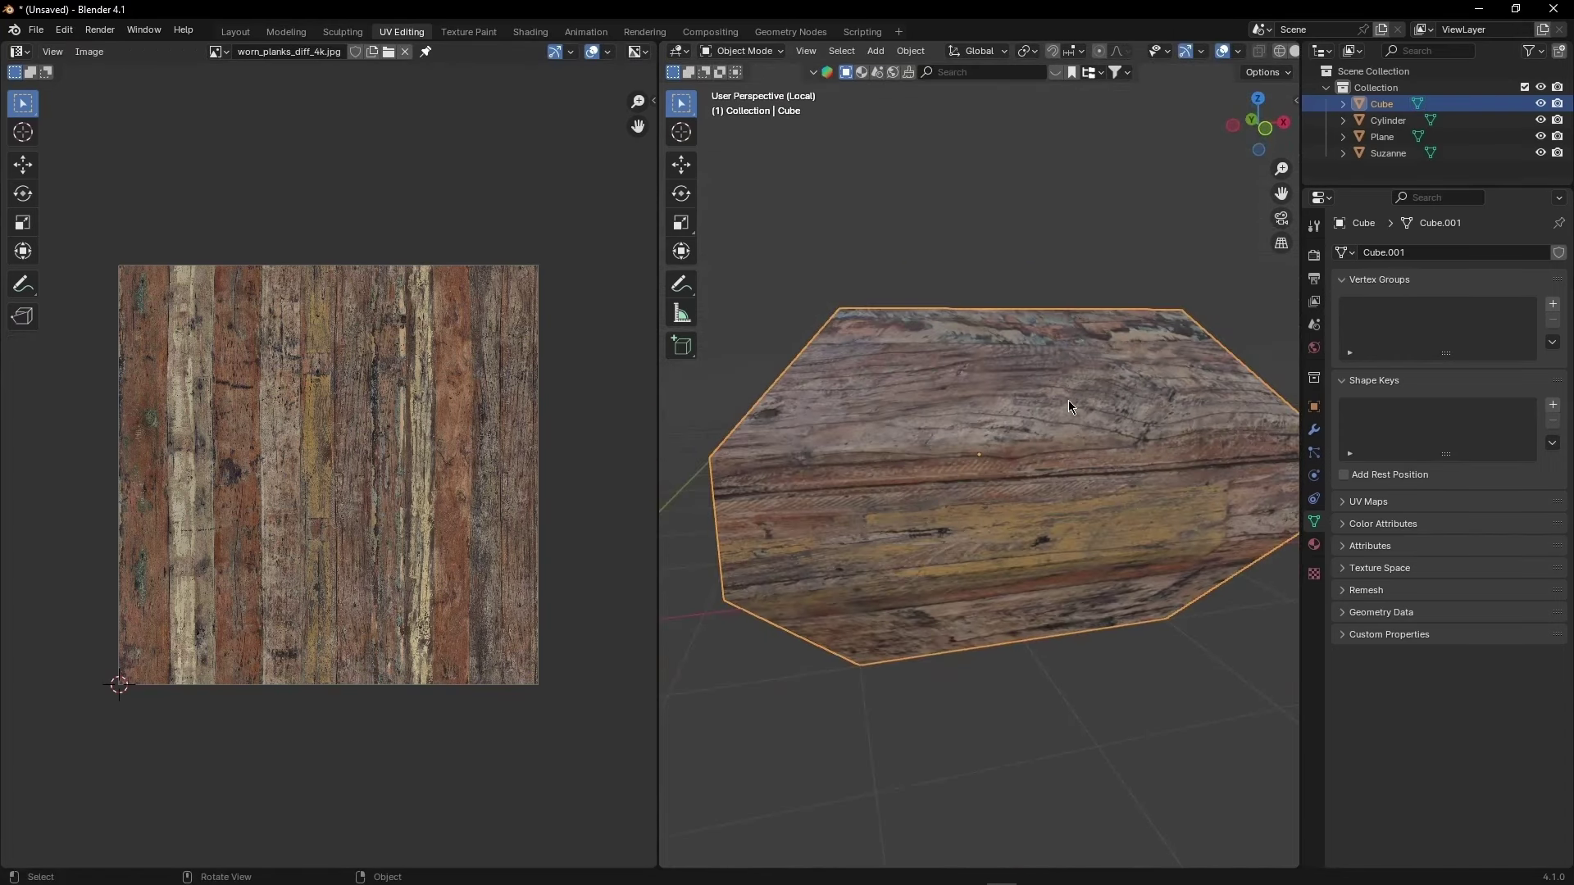
key("Tab")
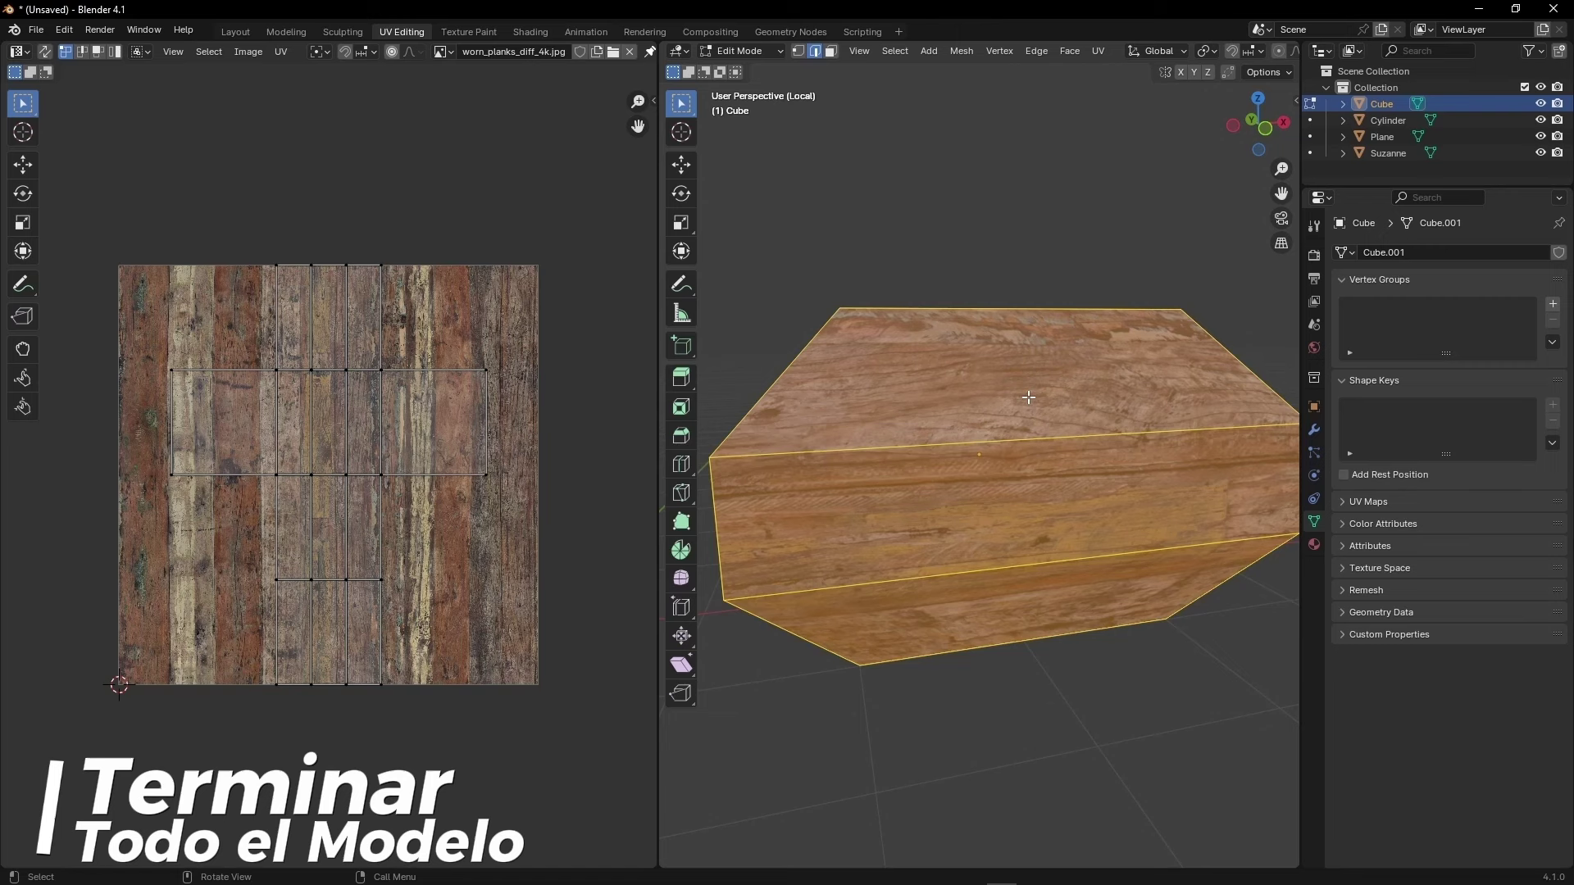
scroll(1029, 398, "down", 3)
- Switch to face select and move the middle band's front face to a new position
left_click(994, 460)
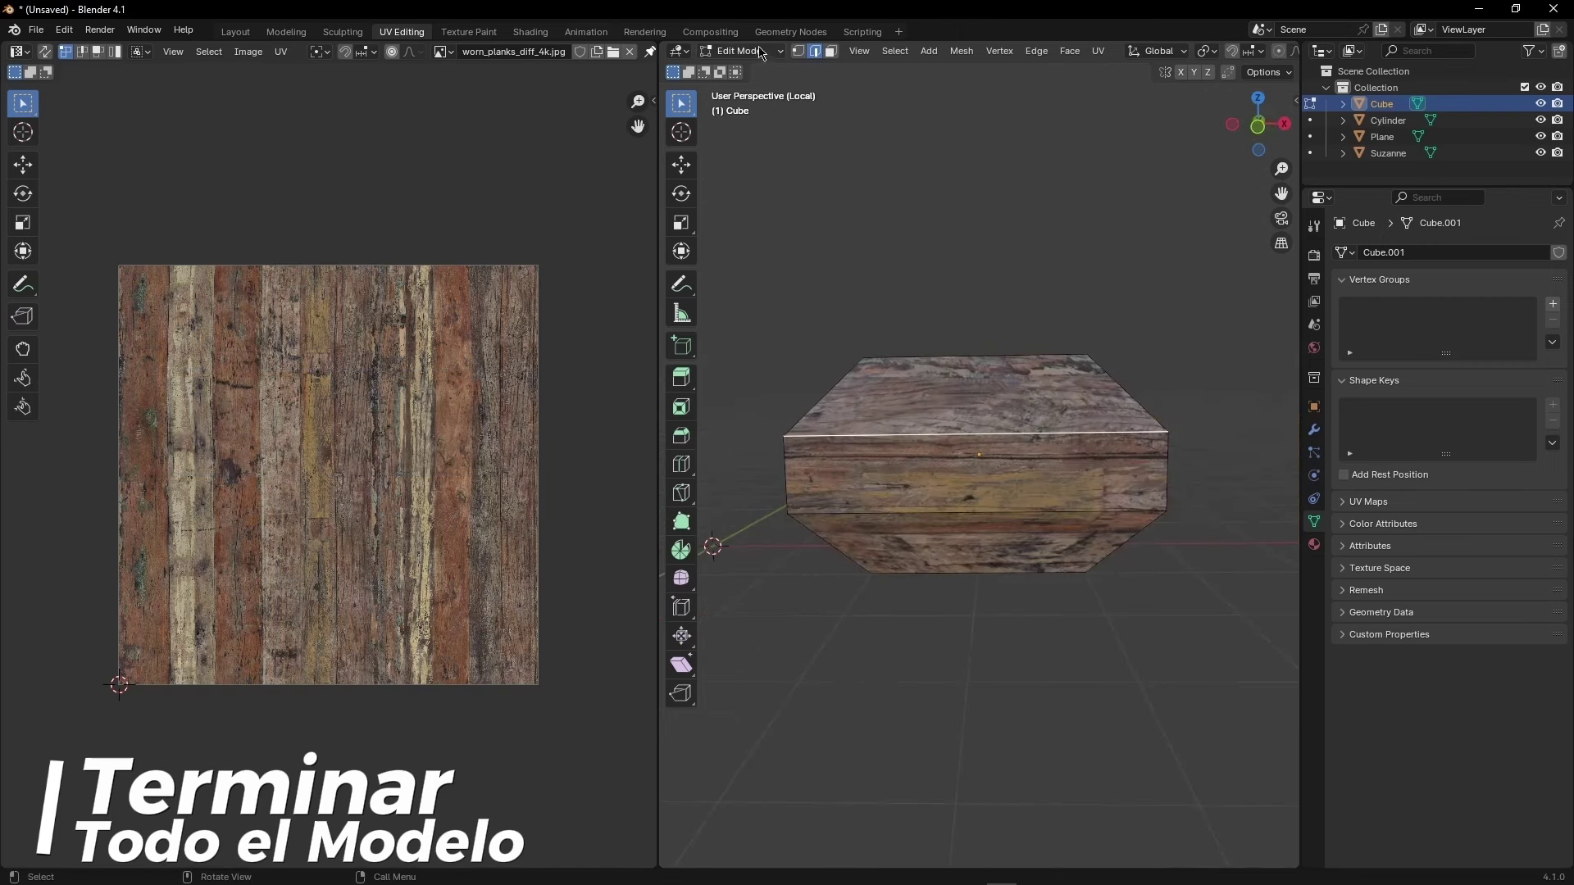
left_click(834, 53)
mouse_move(957, 463)
middle_mouse_down()
mouse_move(1068, 459)
mouse_move(1066, 508)
mouse_move(1050, 459)
middle_mouse_up()
left_click(1045, 480)
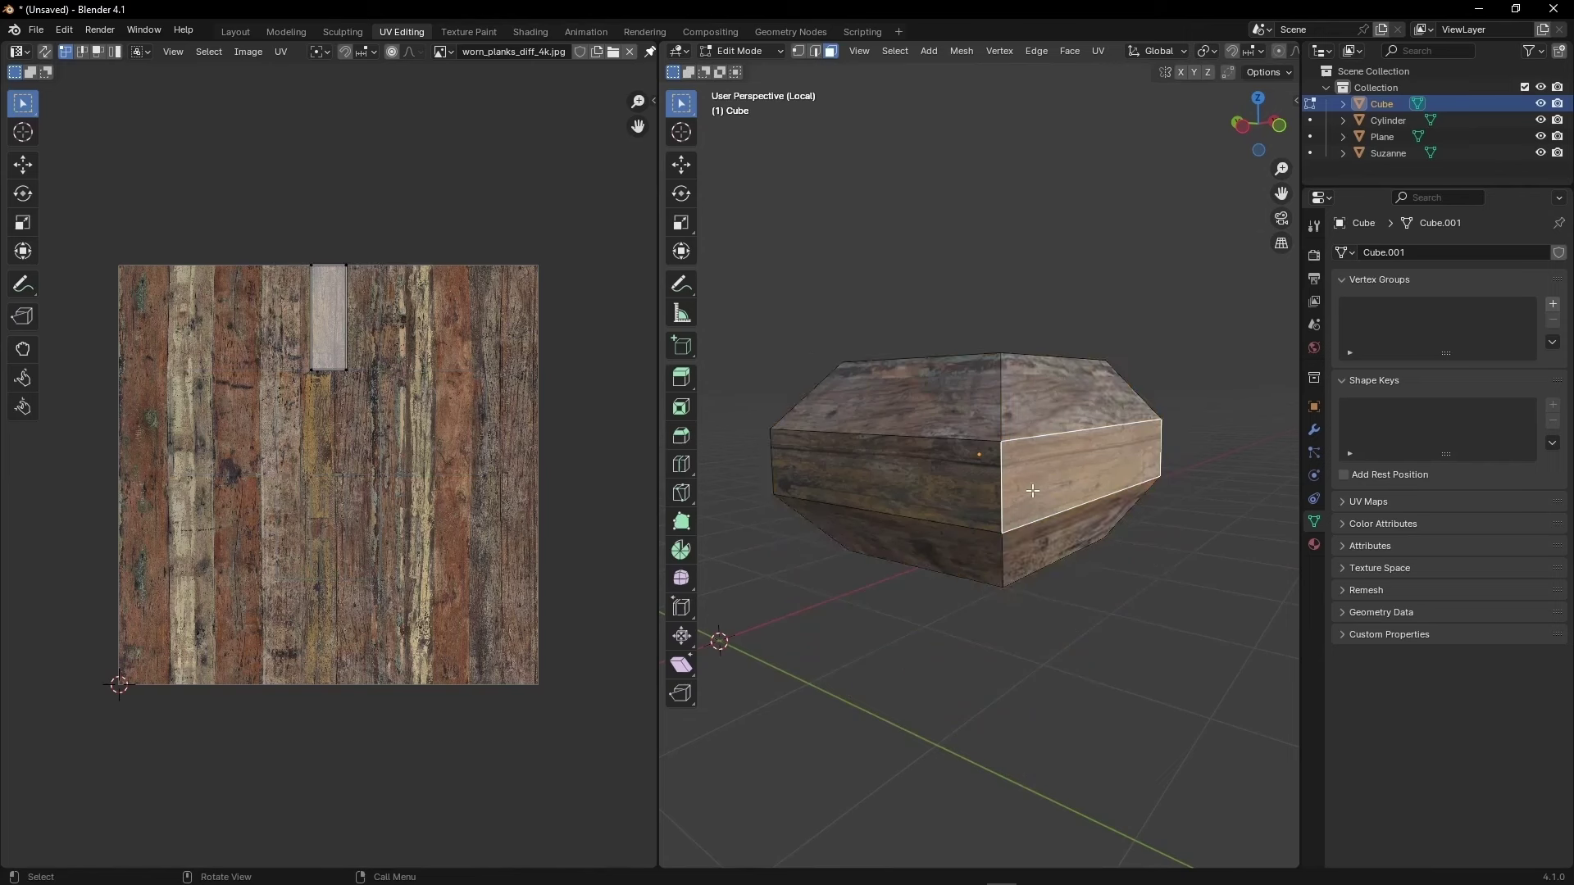
key("g")
left_click(915, 419)
scroll(916, 420, "up", 2)
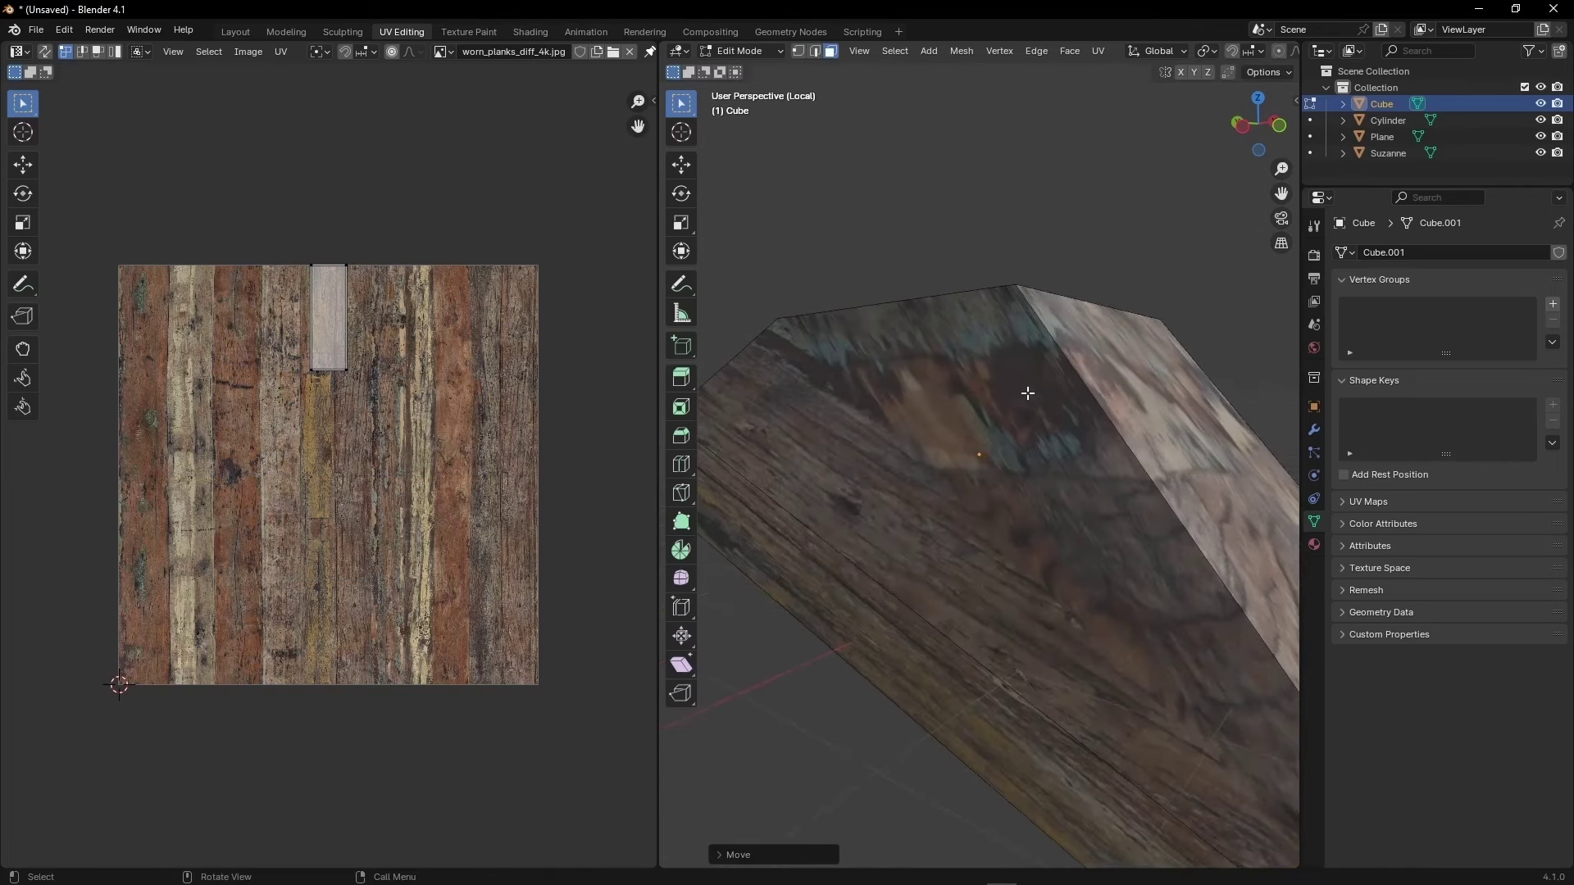
scroll(915, 419, "up", 2)
scroll(1115, 451, "down", 4)
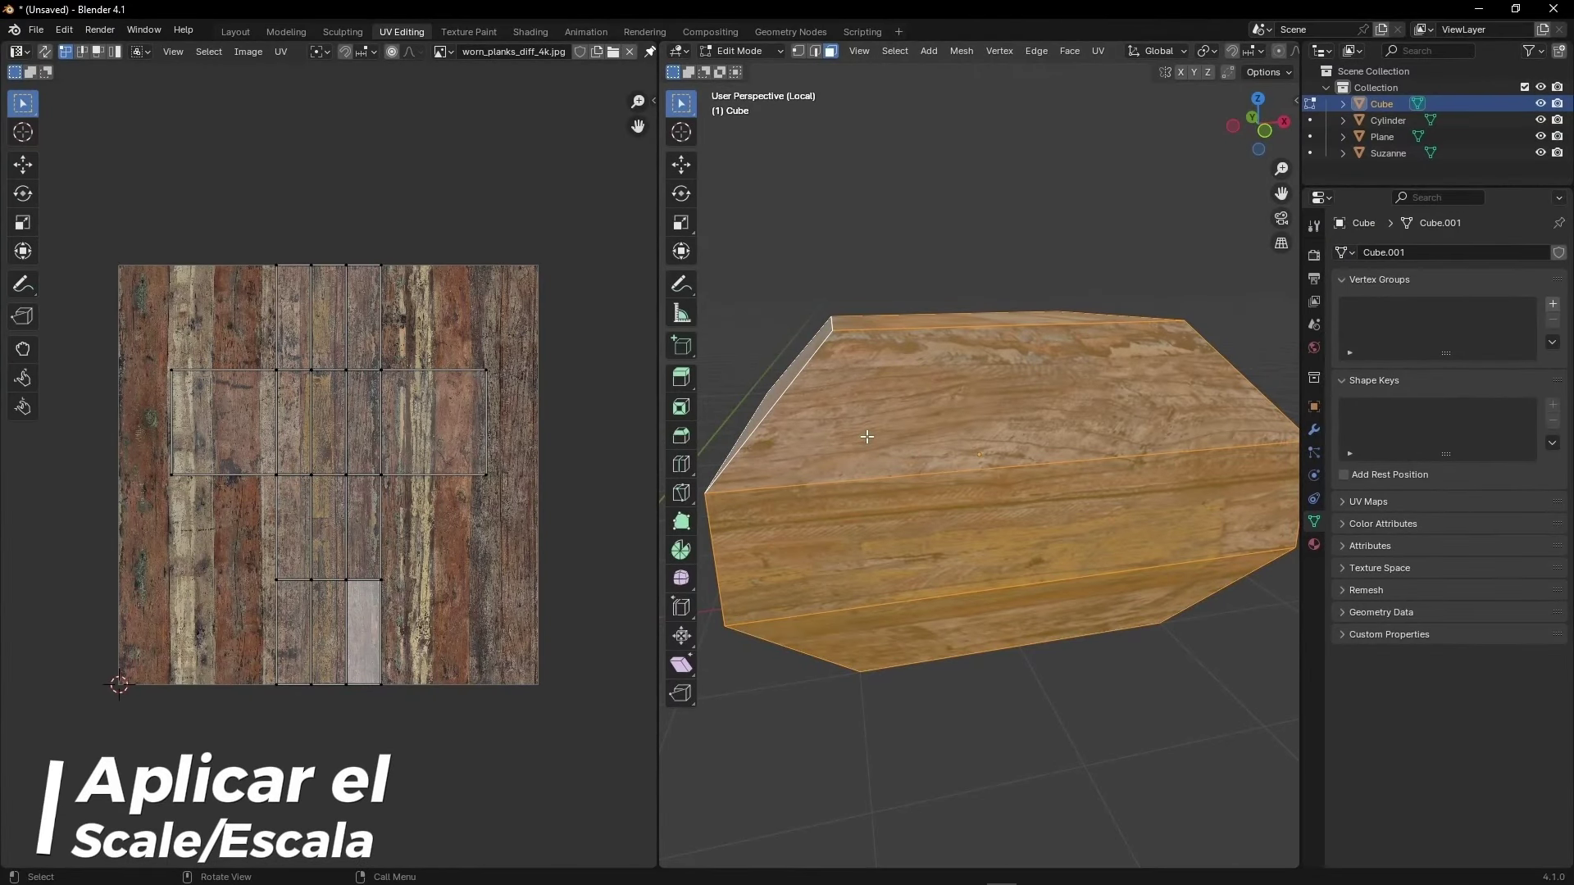
- In Object Mode, scale the whole cube along the Z axis
key("Tab")
key("s")
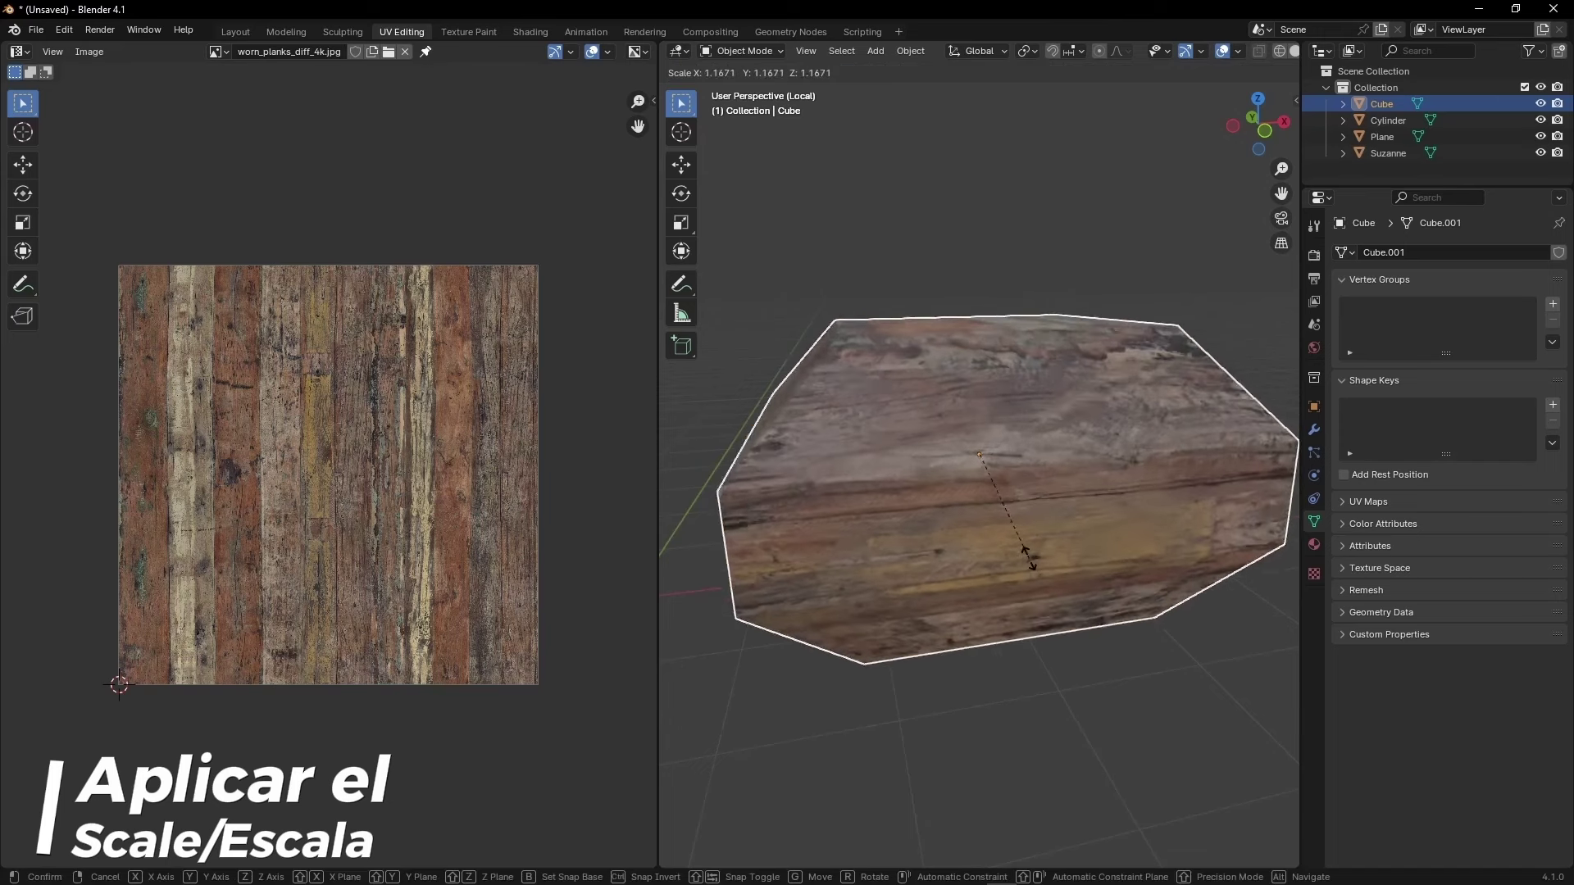
key("z")
left_click(1025, 713)
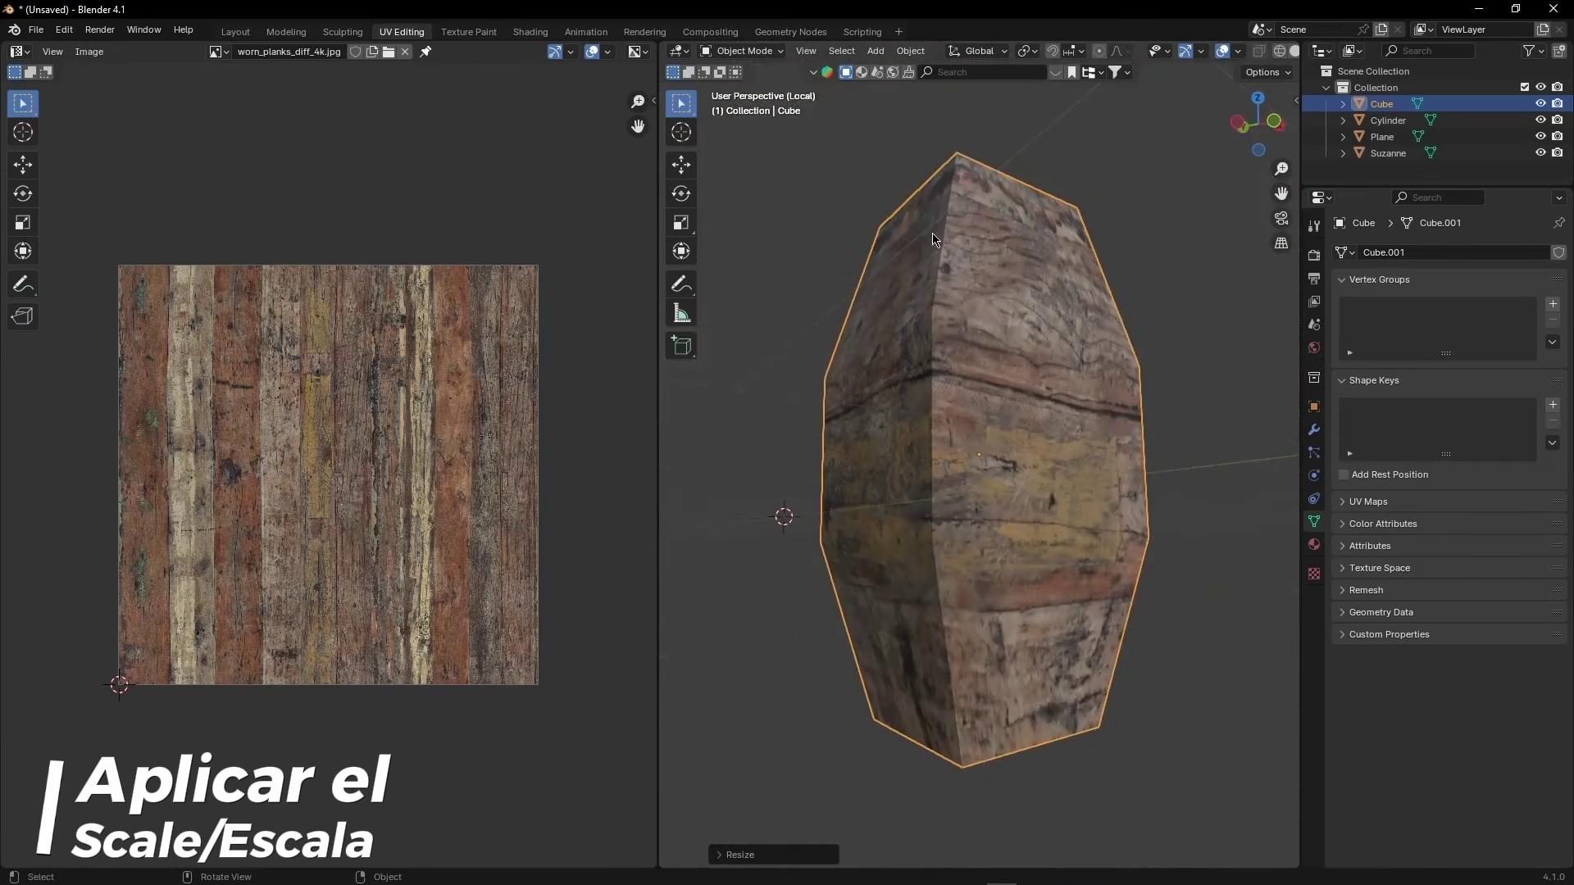
mouse_move(1041, 372)
middle_mouse_down()
mouse_move(1040, 416)
mouse_move(1015, 350)
middle_mouse_up()
- Apply the cube's scale via Ctrl+A > Scale
key("ctrl+a")
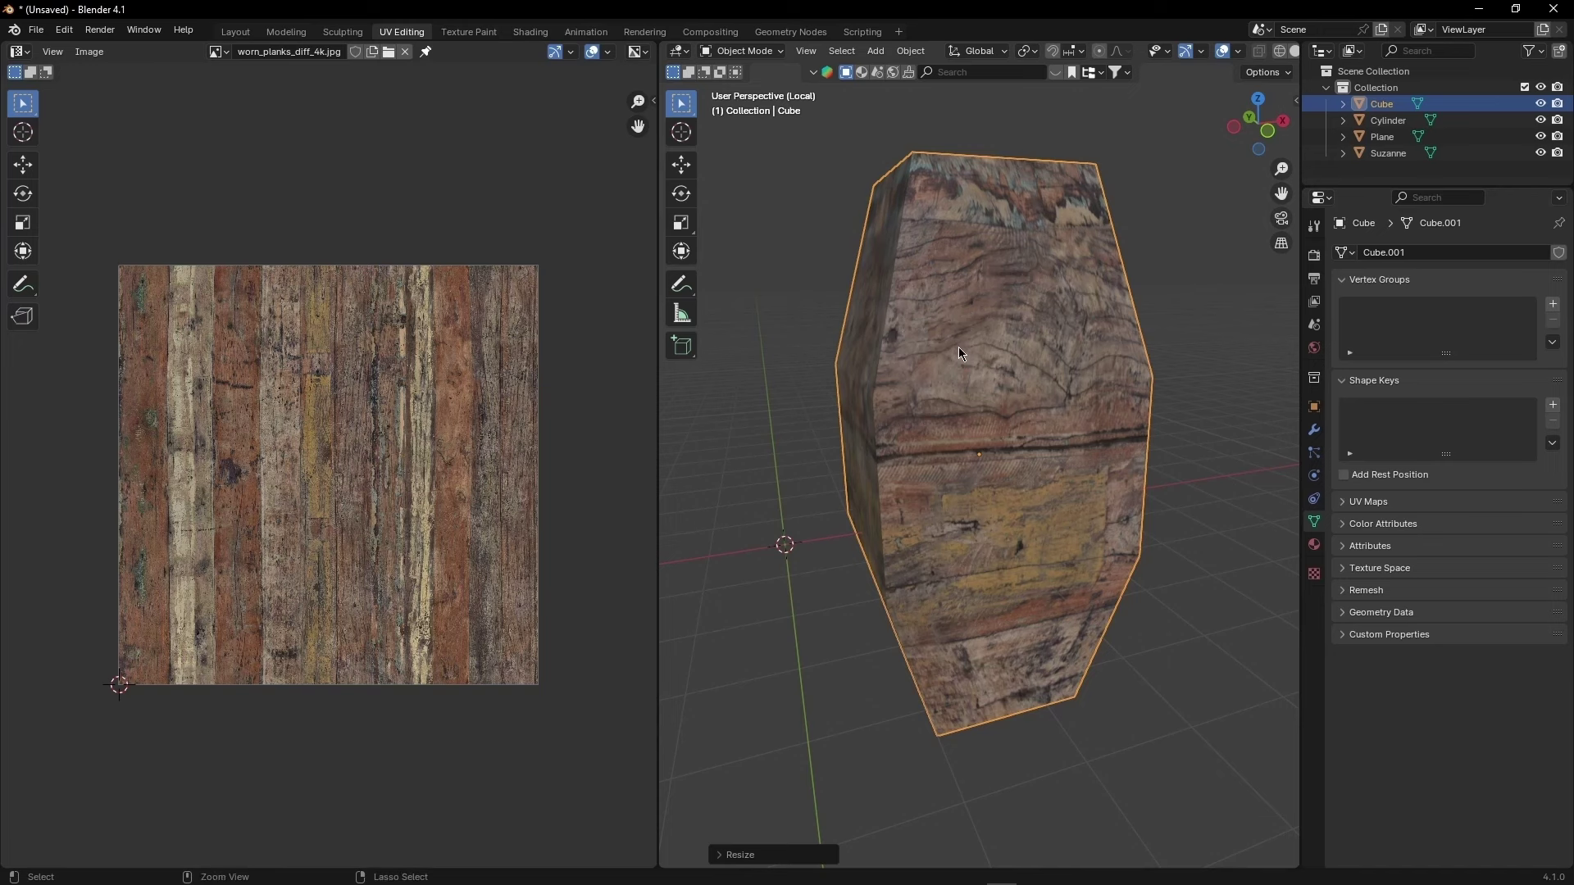
key("ctrl+a")
left_click(866, 382)
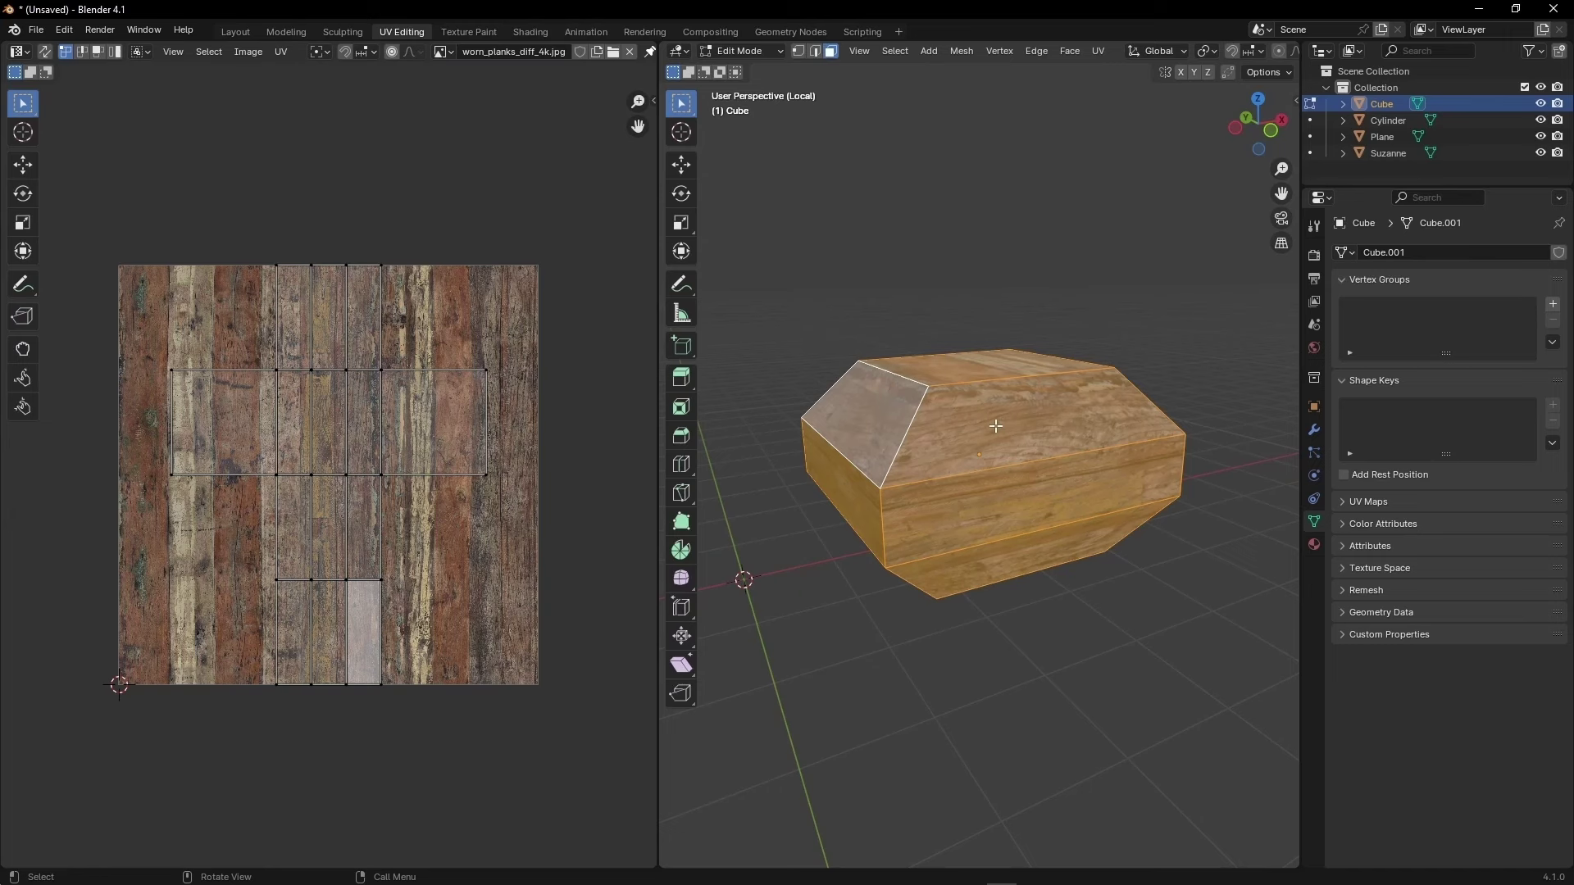
- Select all of the cube's faces and all their UV islands
left_click(995, 426)
left_click(951, 485)
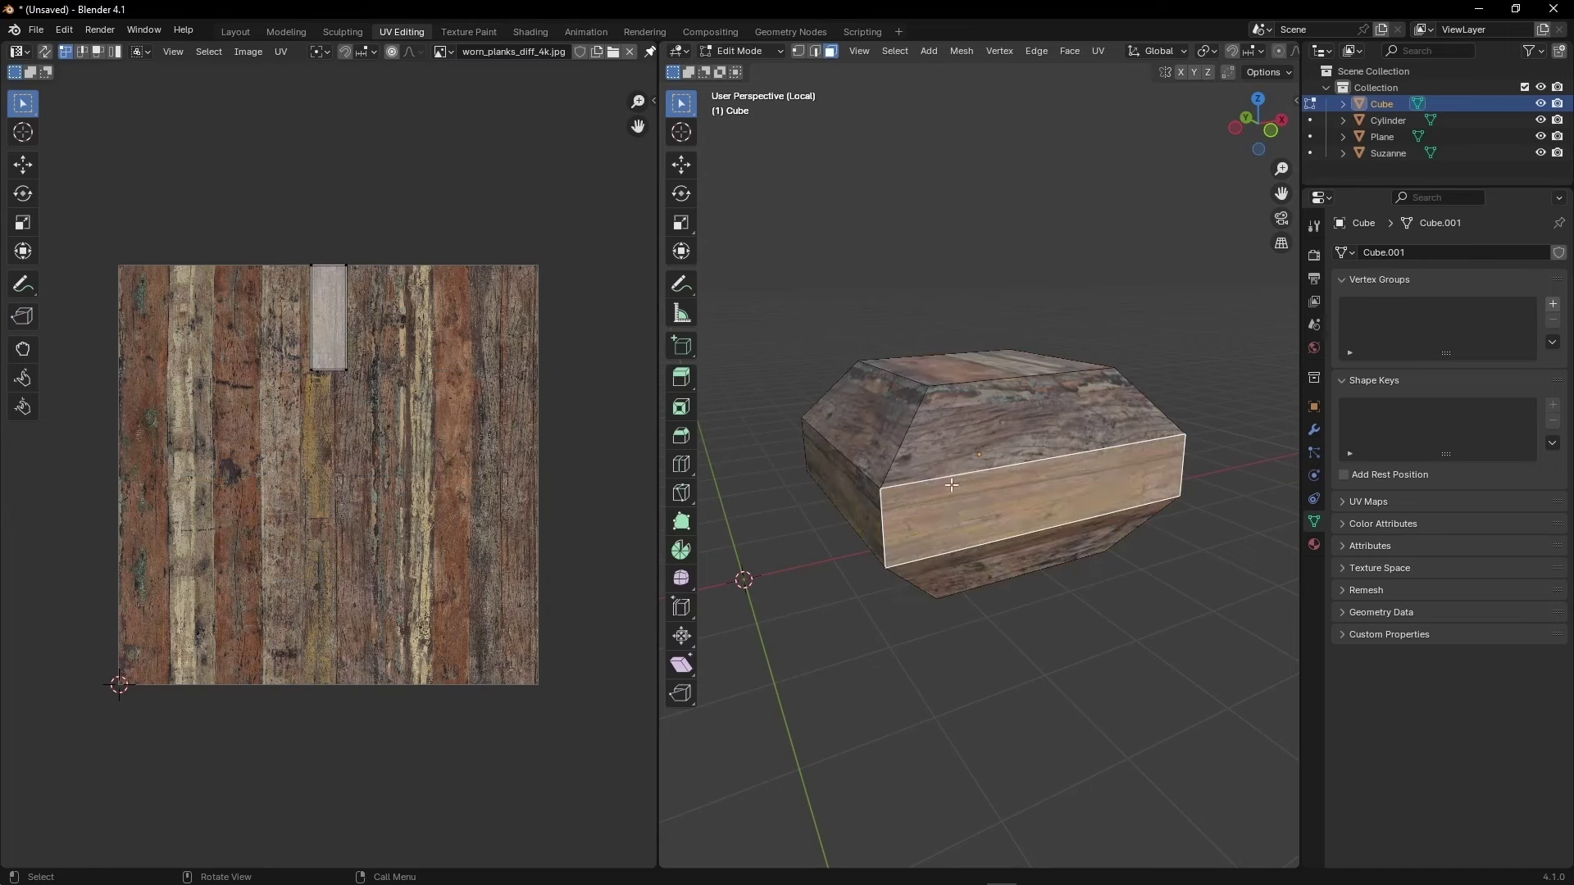
key("a")
mouse_move(945, 493)
middle_mouse_down()
mouse_move(870, 476)
mouse_move(1001, 505)
middle_mouse_up()
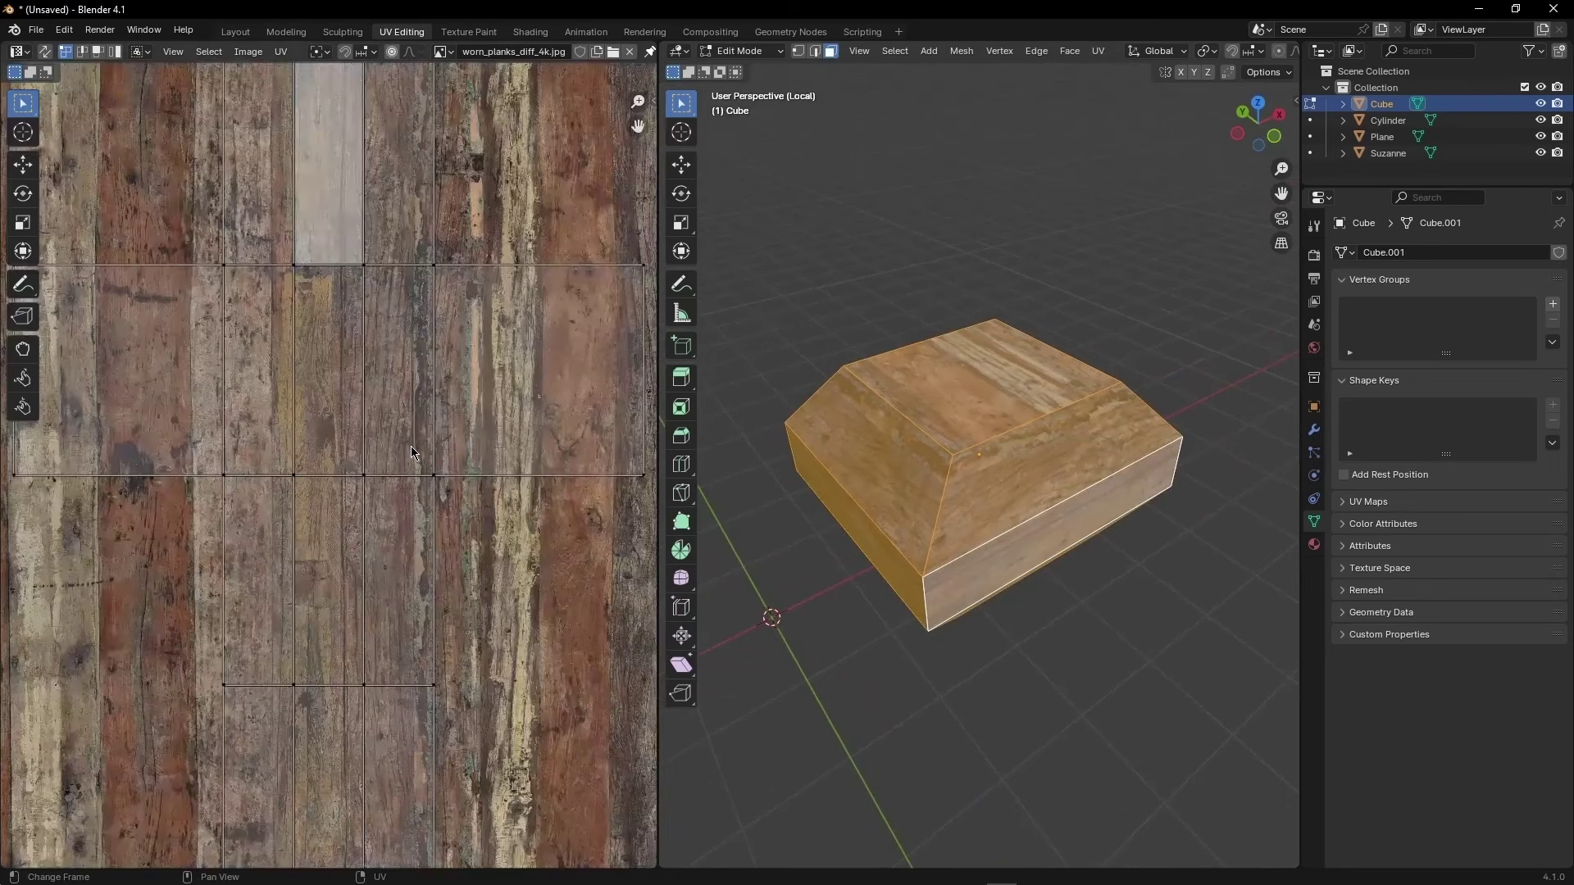
key("a")
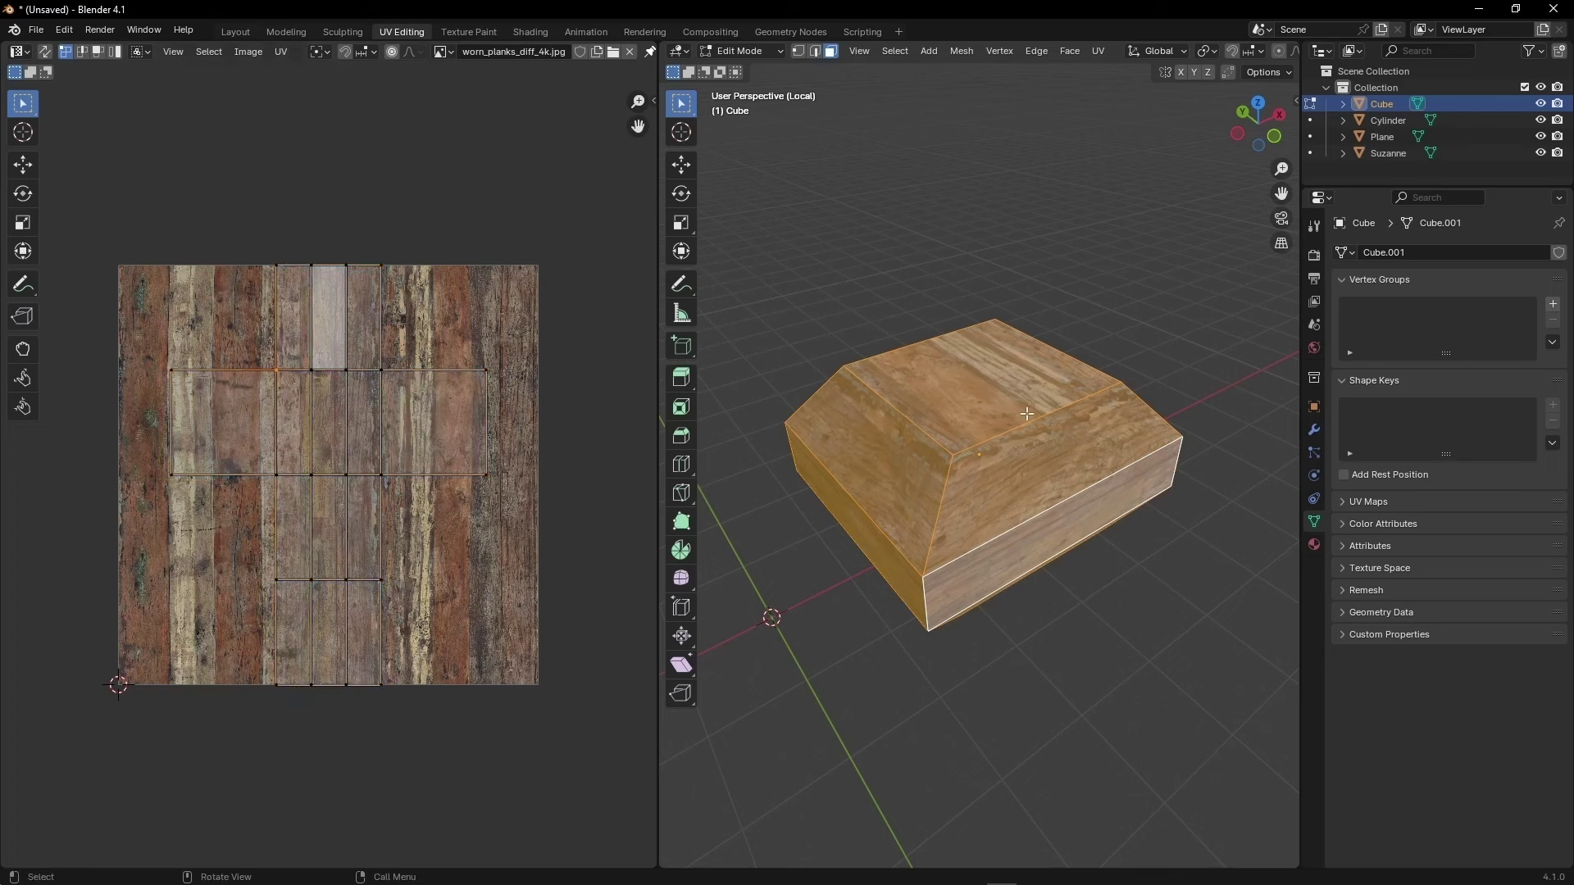
- Select the top face, then reselect the whole cross-shaped UV layout for rotating
left_click(984, 386)
key("a")
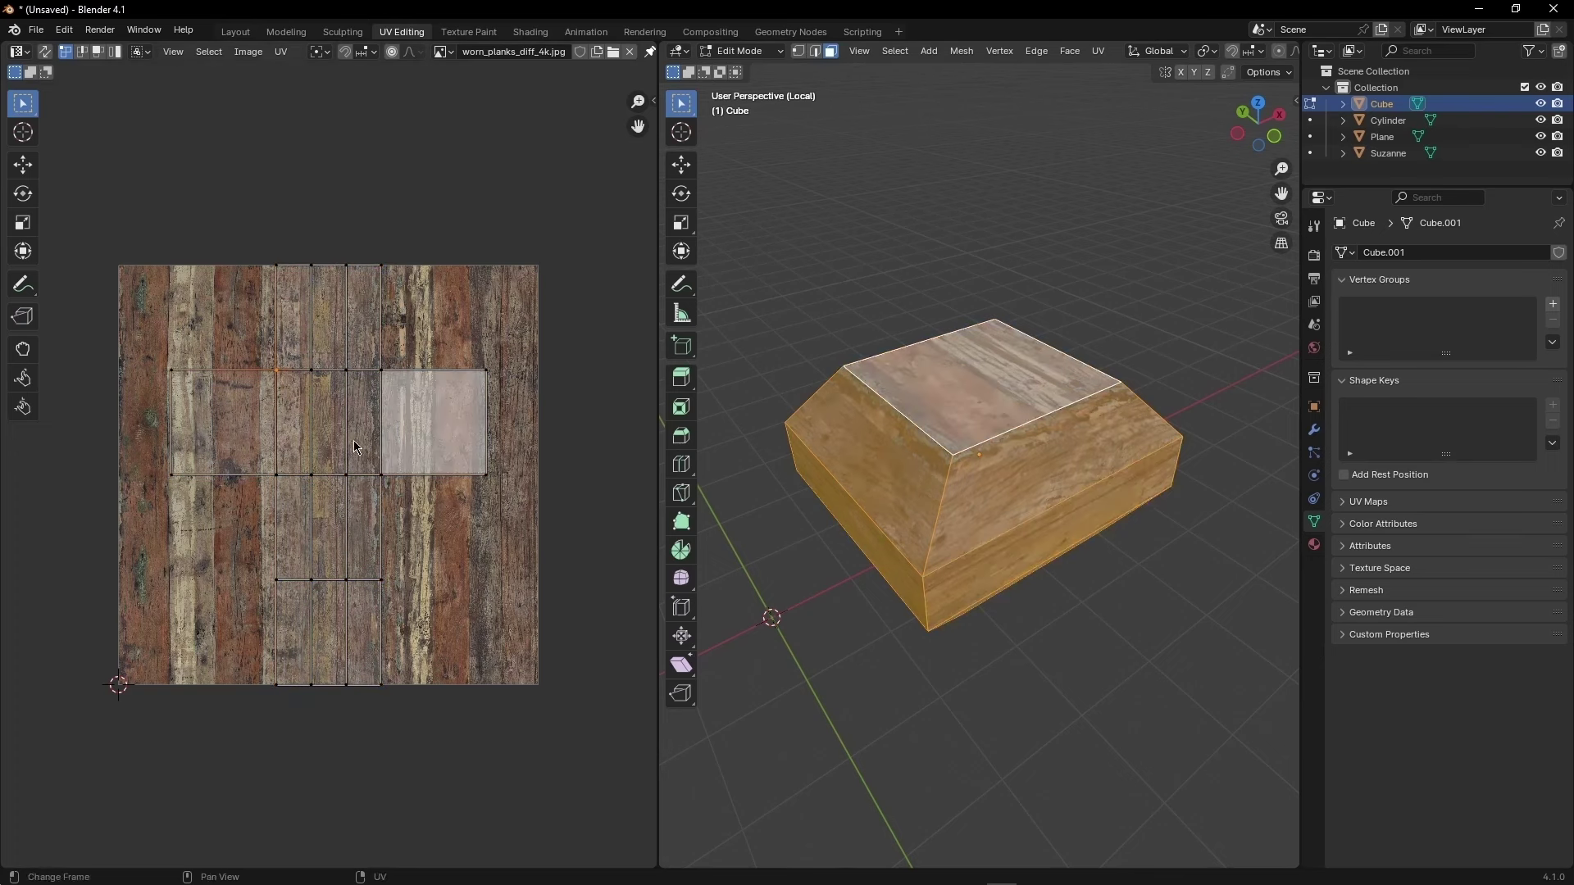
key("a")
left_click(171, 379)
key("a")
key("r")
- Hide the viewport overlays and try rotating the UV islands, cancelling both attempts
mouse_move(943, 426)
middle_mouse_down()
mouse_move(1019, 451)
mouse_move(992, 480)
mouse_move(993, 452)
middle_mouse_up()
scroll(1251, 54, "down", 3)
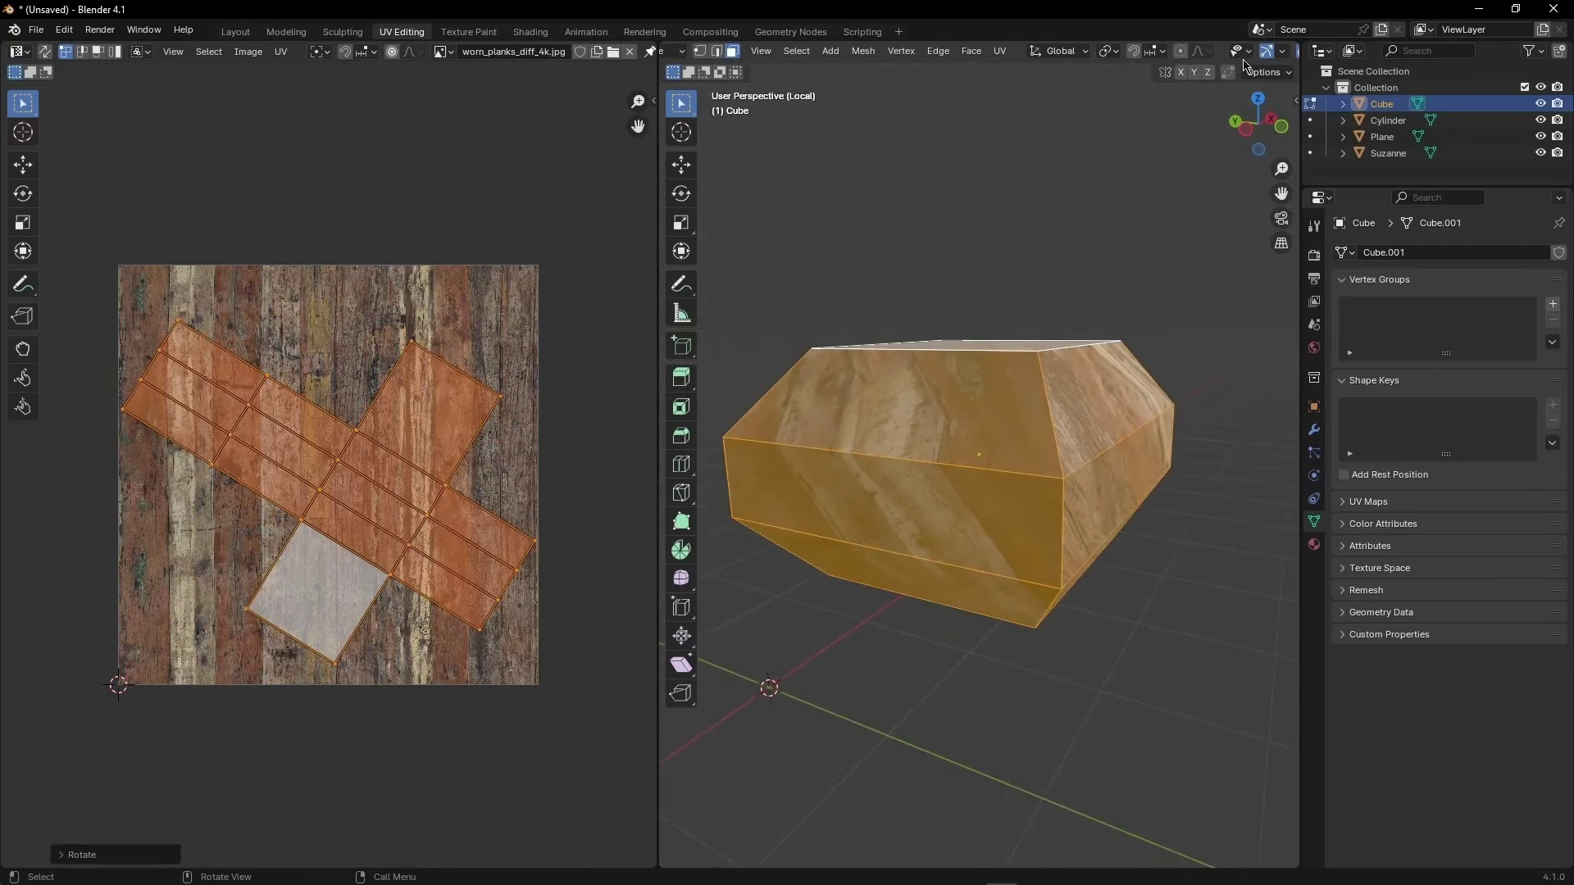
scroll(1244, 54, "down", 3)
left_click(1205, 51)
key("r")
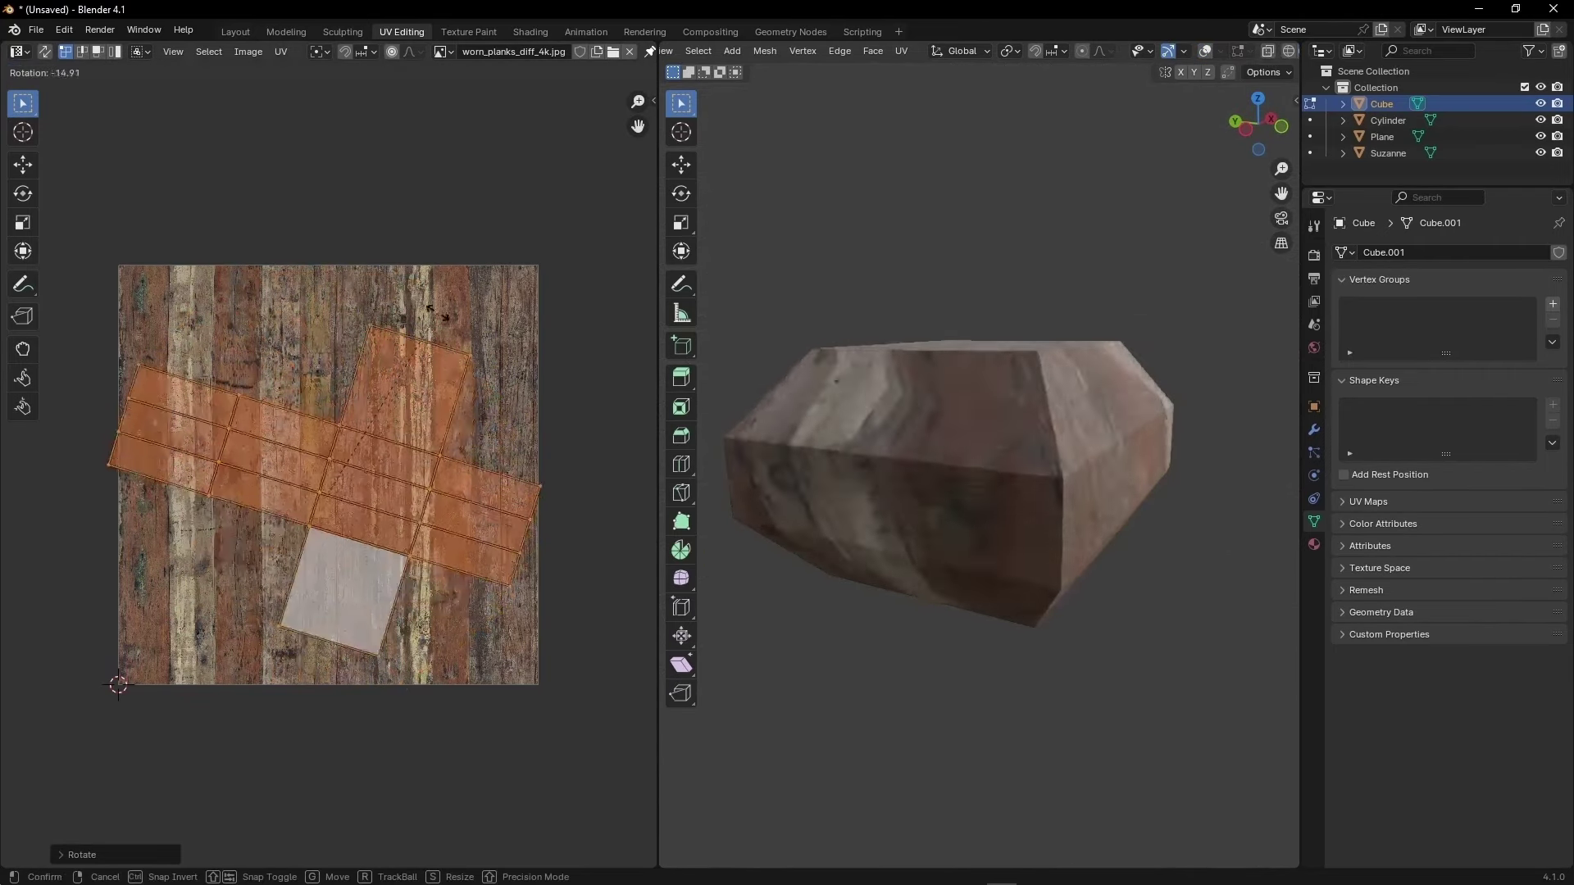
key("Escape")
key("r")
key("Escape")
- Scale the UV islands along X and Y to make them taller, then restore overlays
key("s")
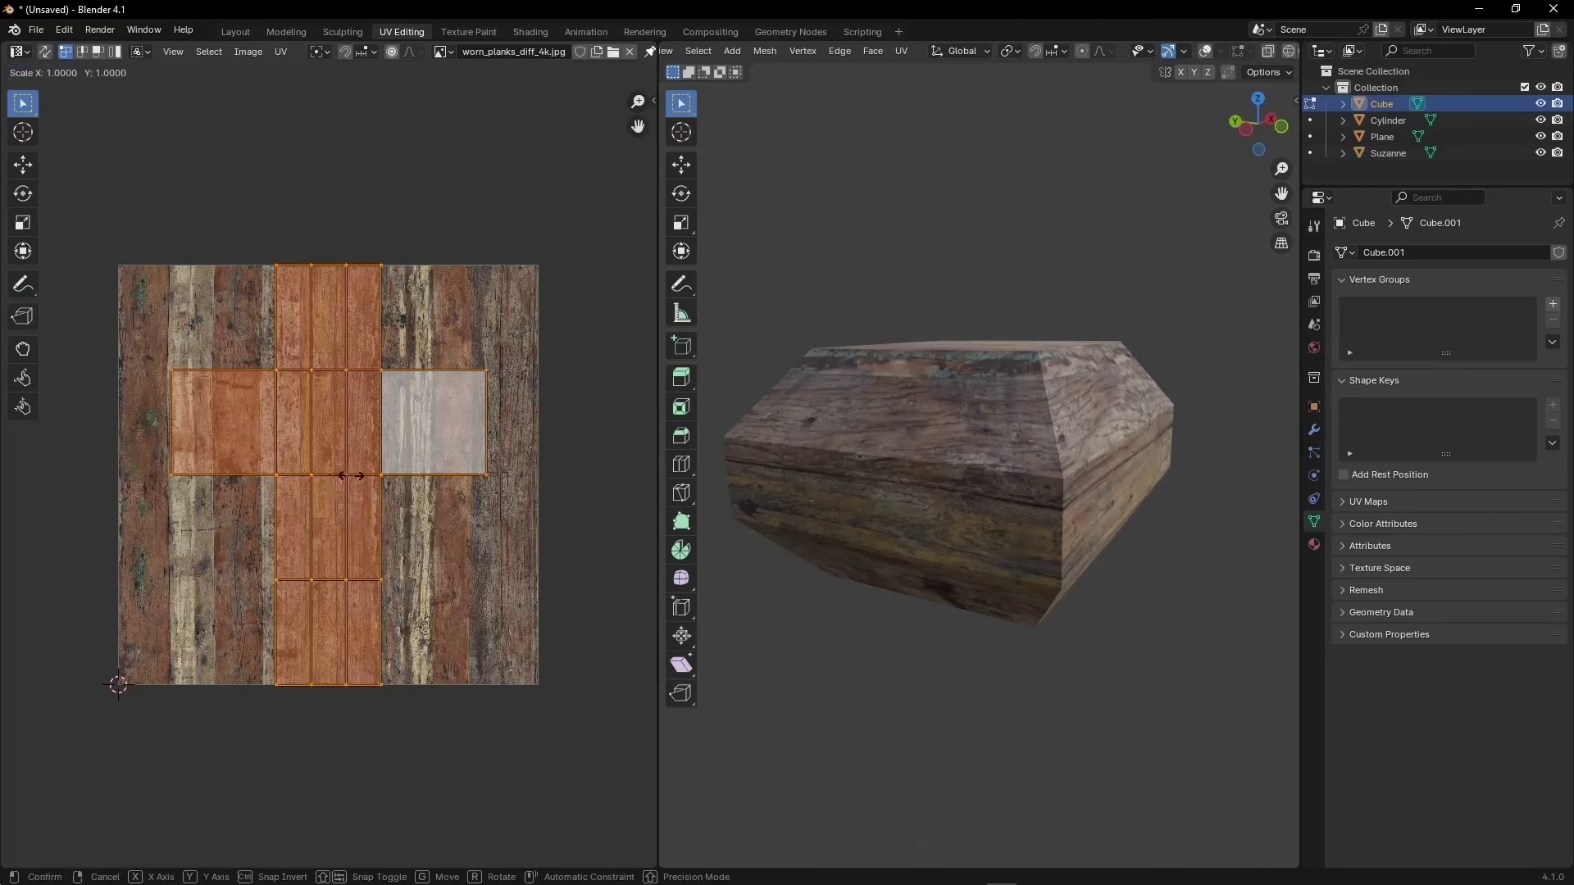
key("x")
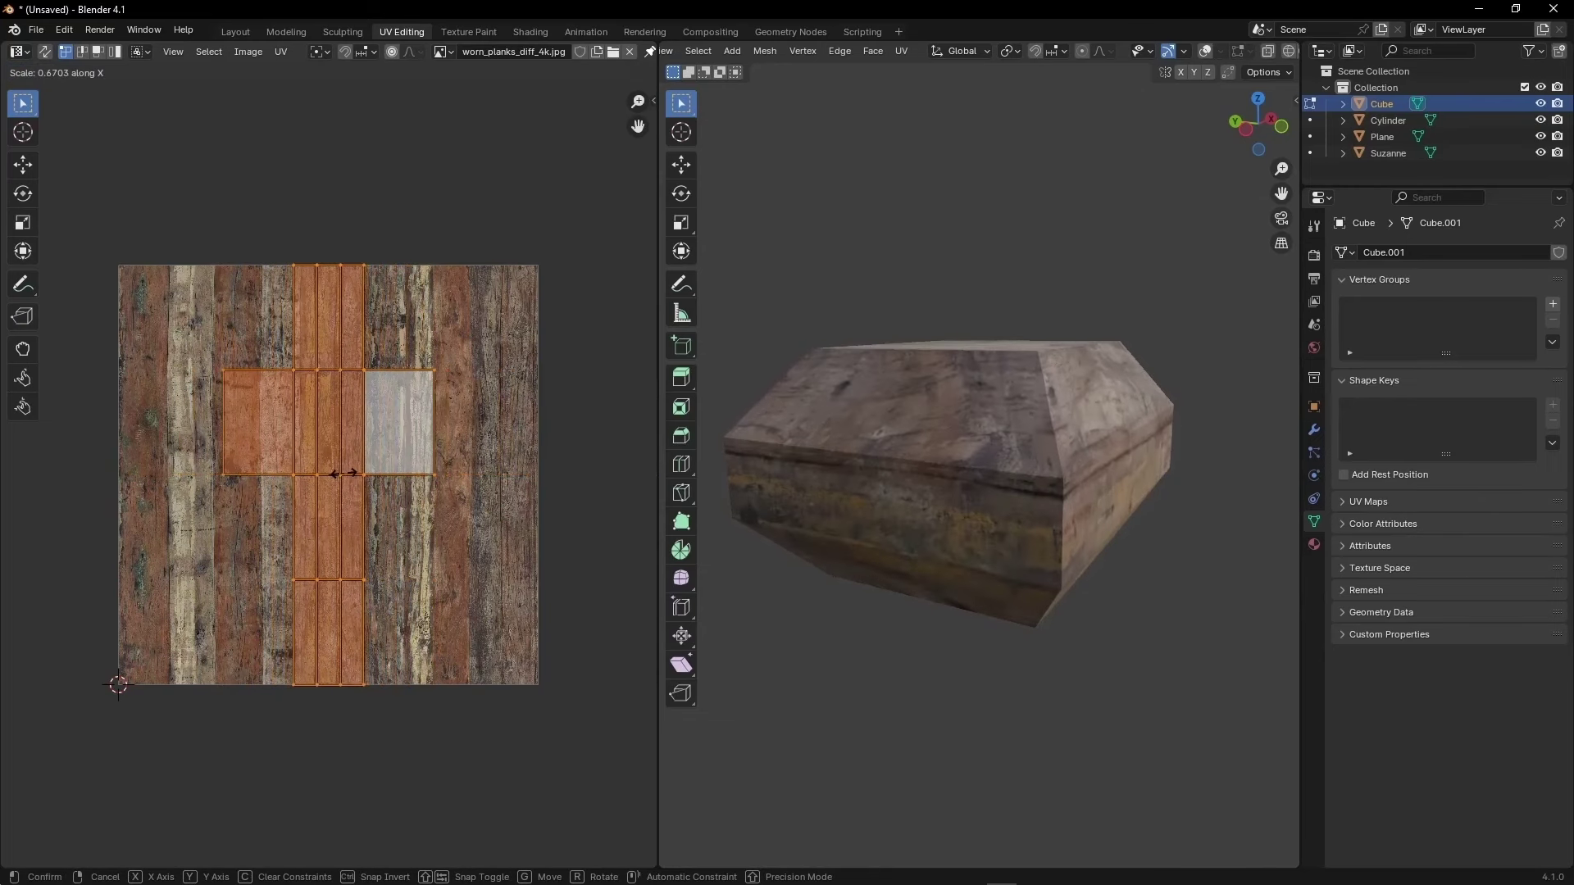
key("x")
key("y")
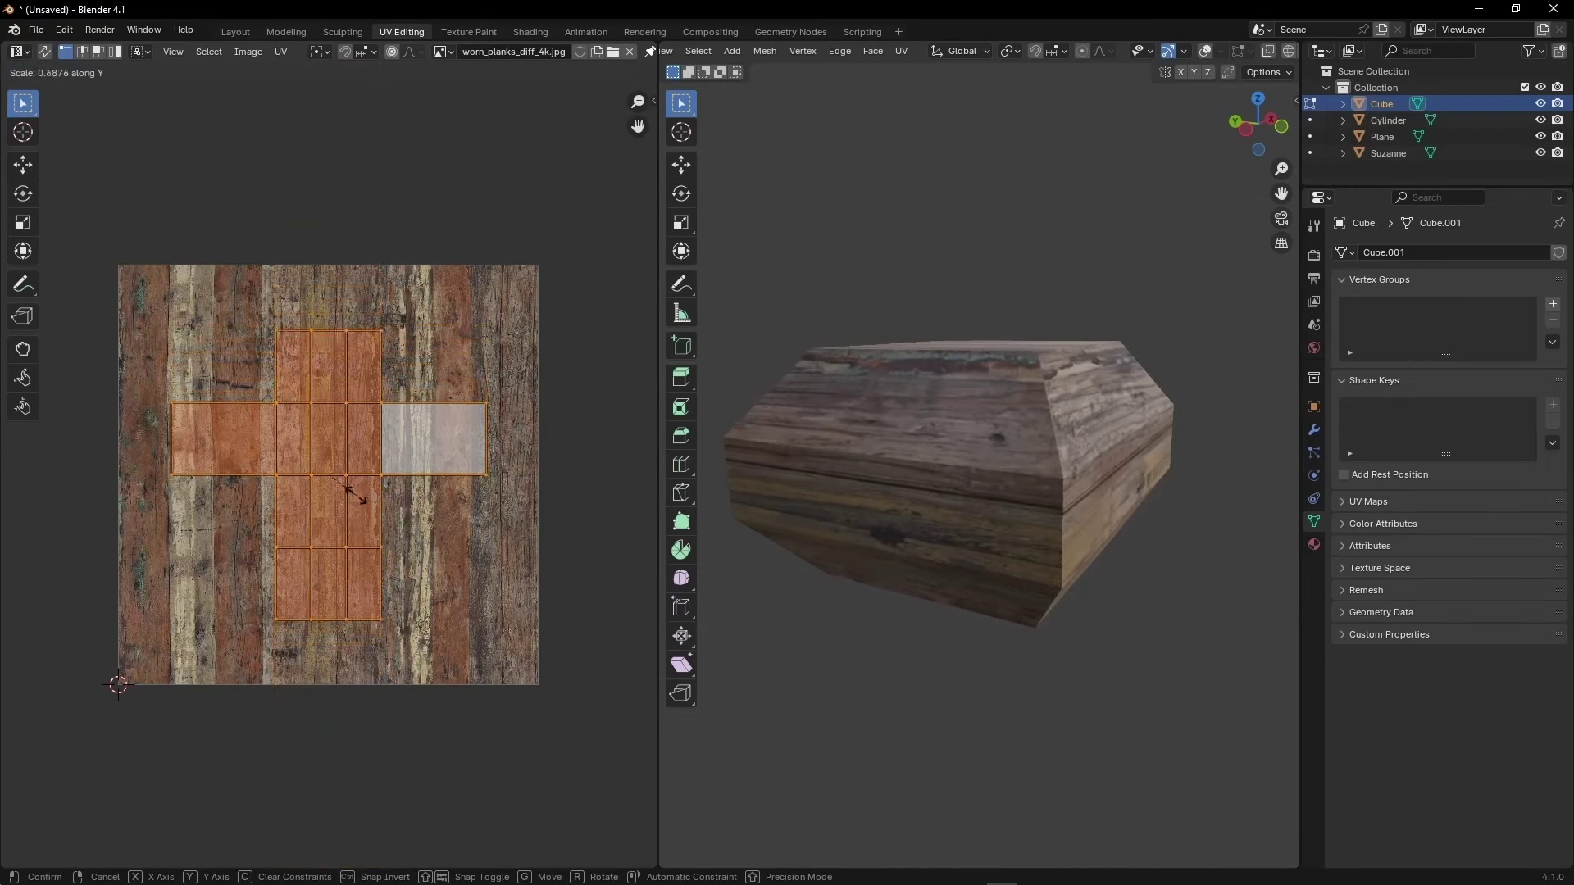
left_click(408, 488)
middle_click_drag(820, 434, 862, 494)
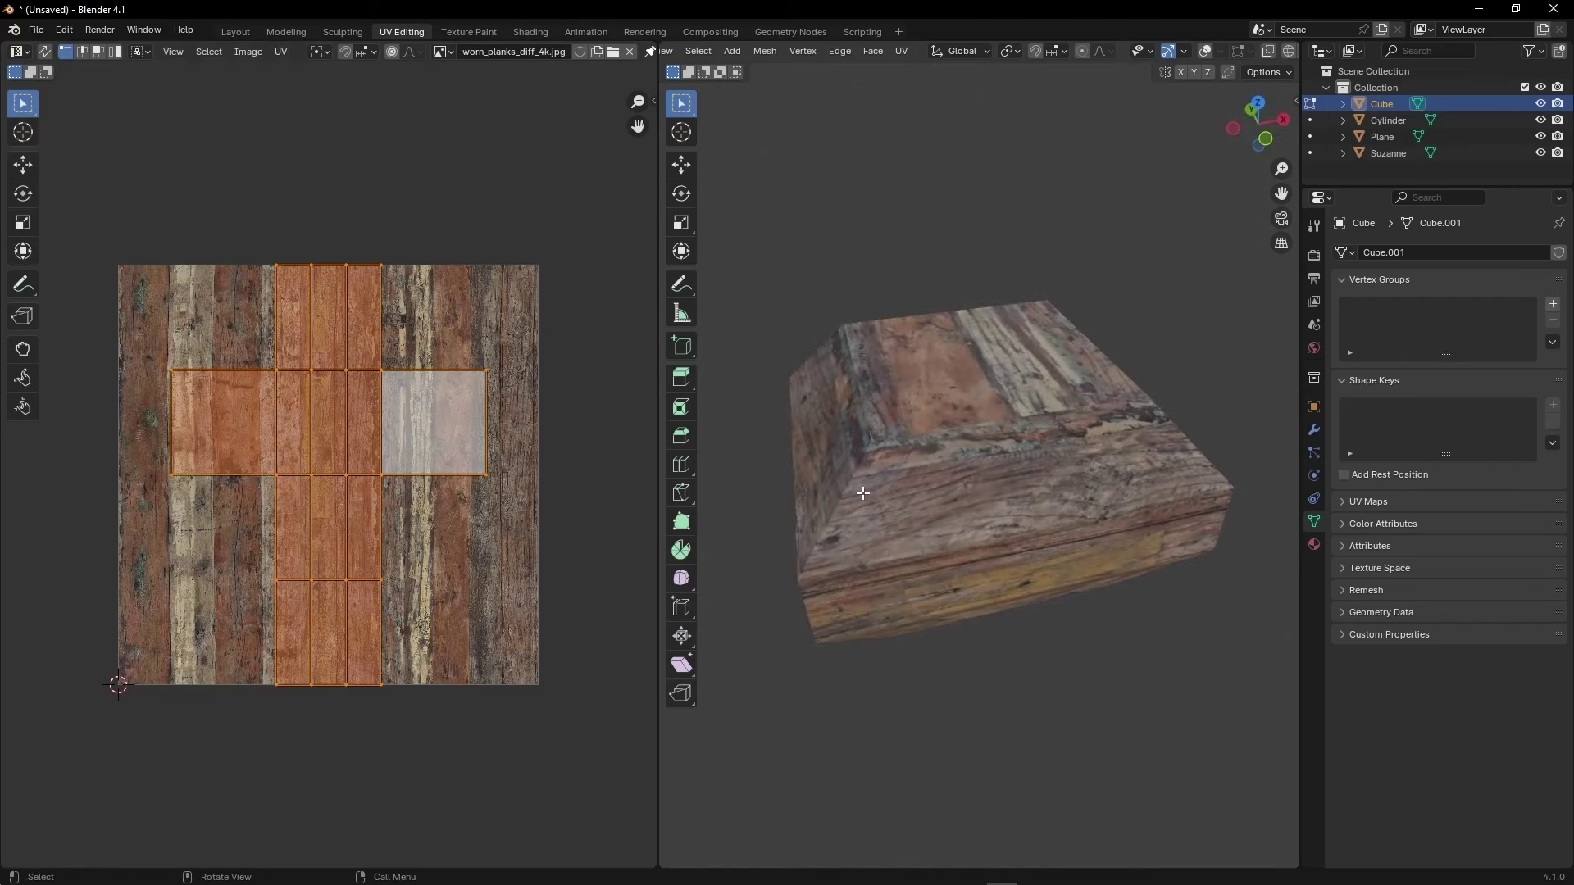
left_click(1205, 56)
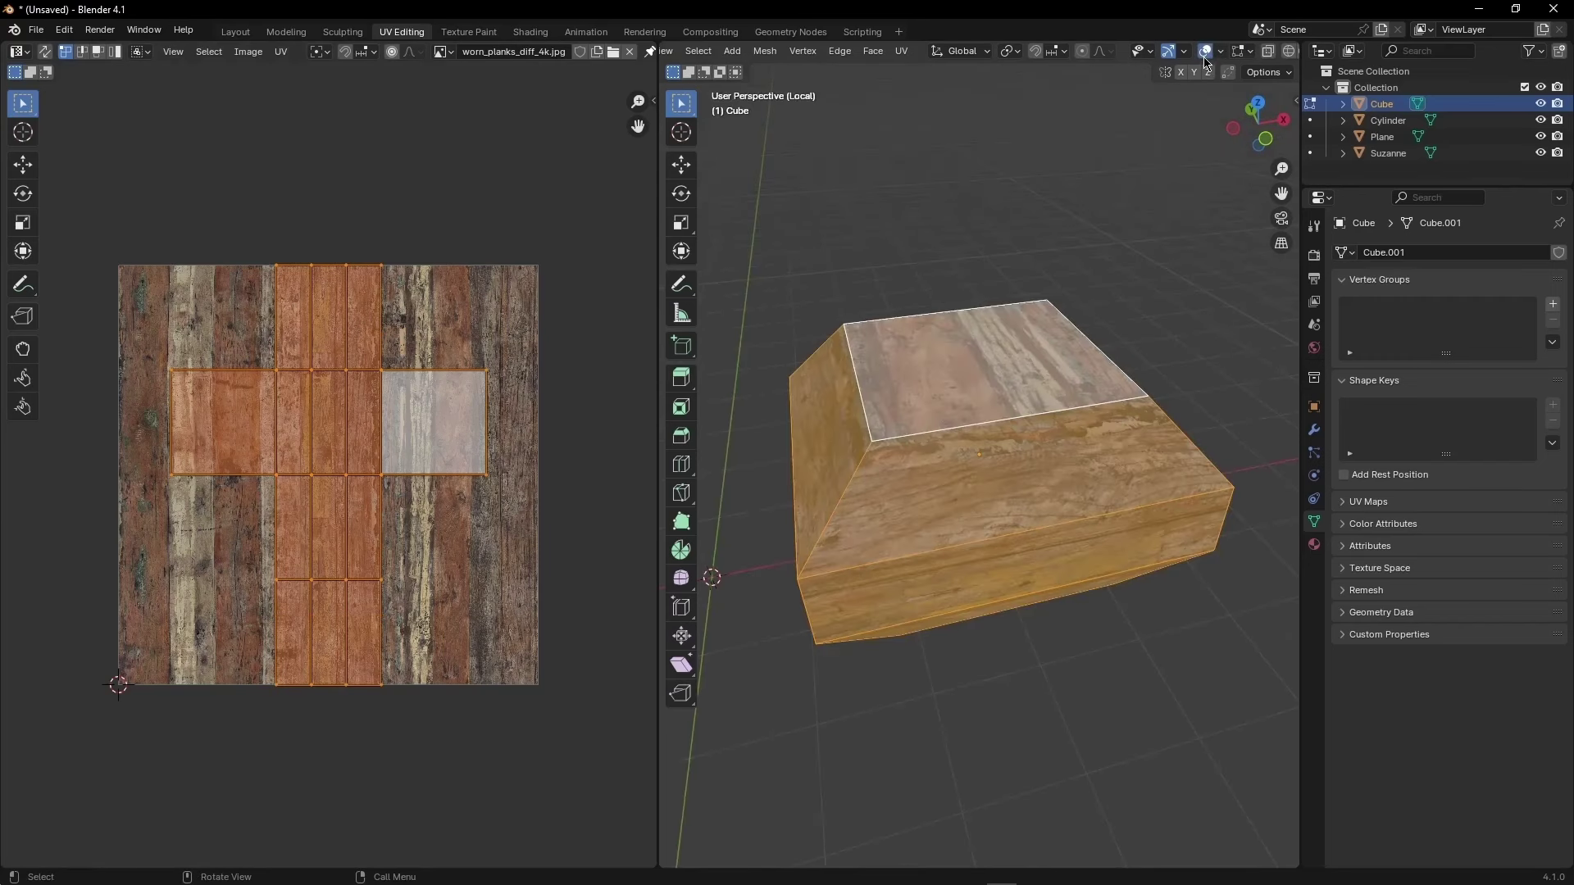
- Select the top face and move its UV island into a new position
left_click(966, 516)
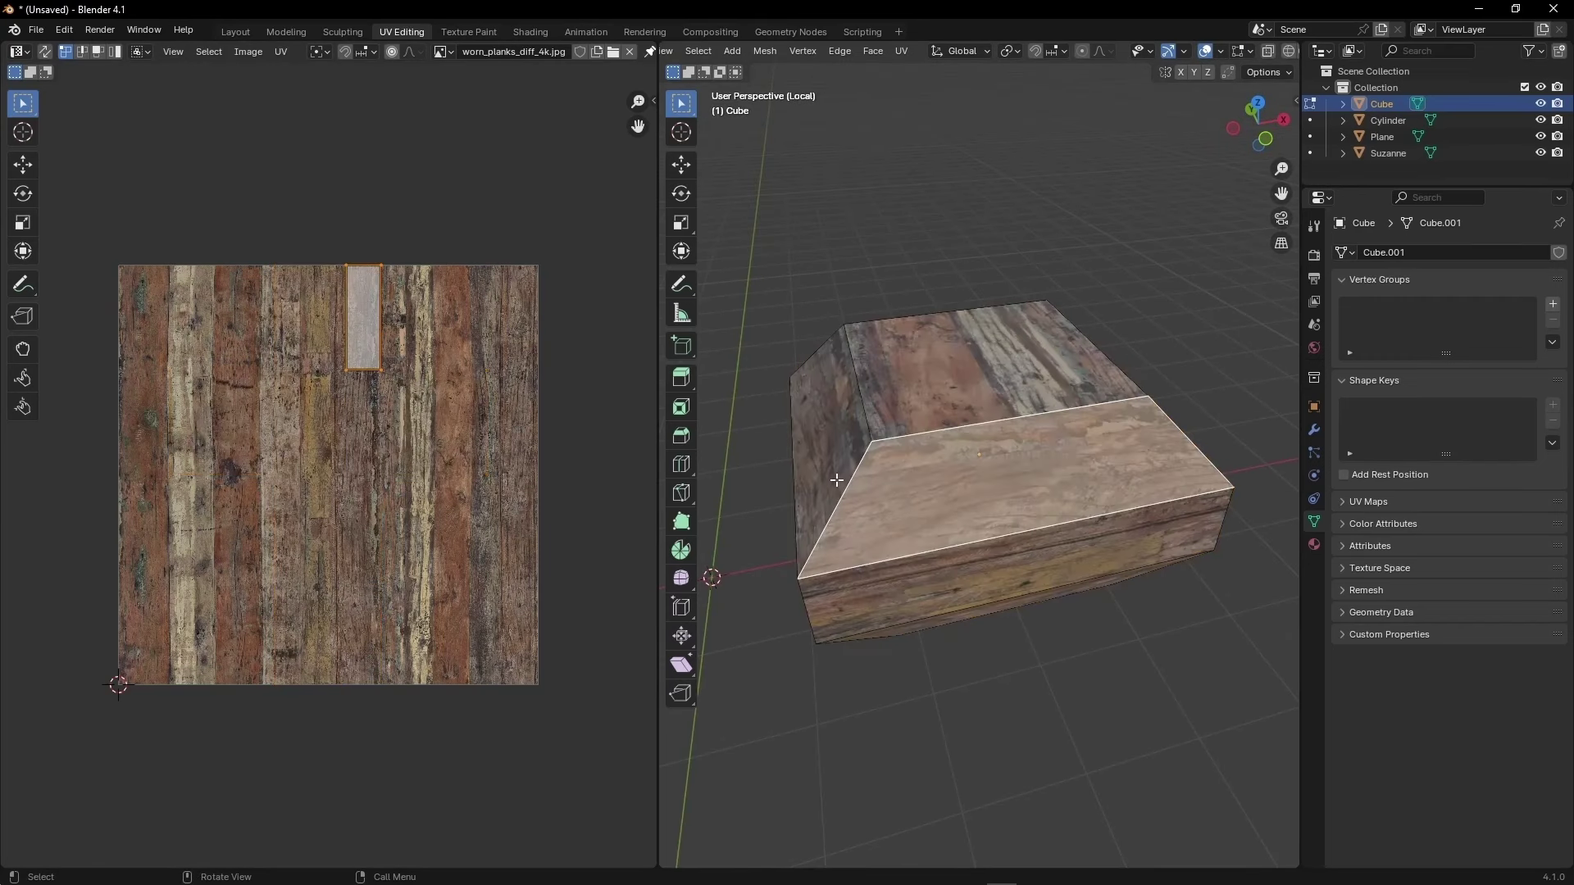
left_click(1009, 411)
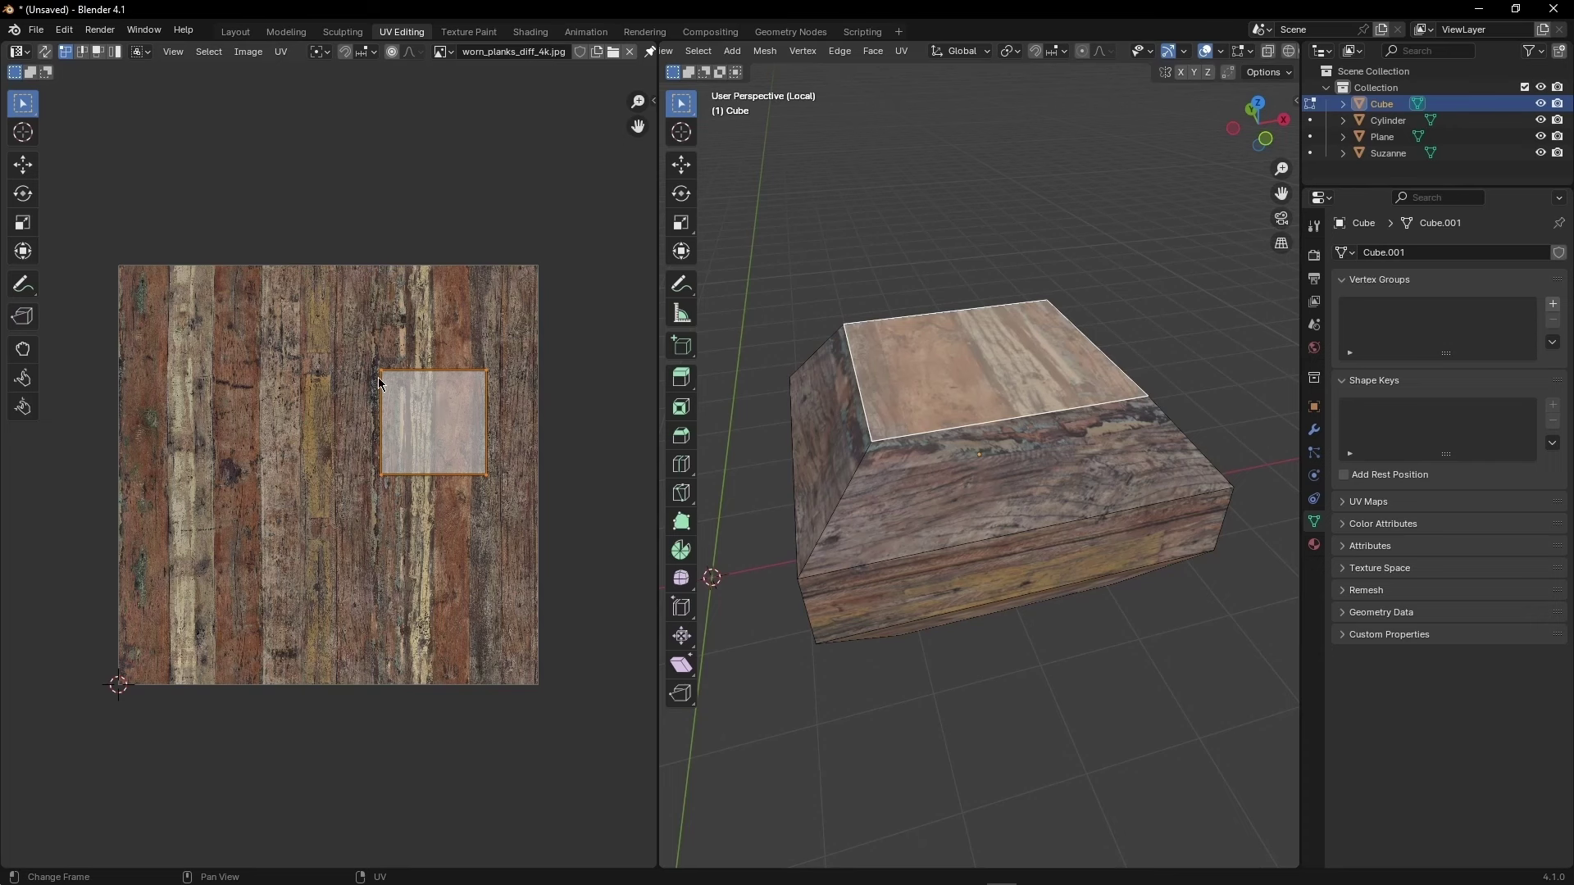
key("g")
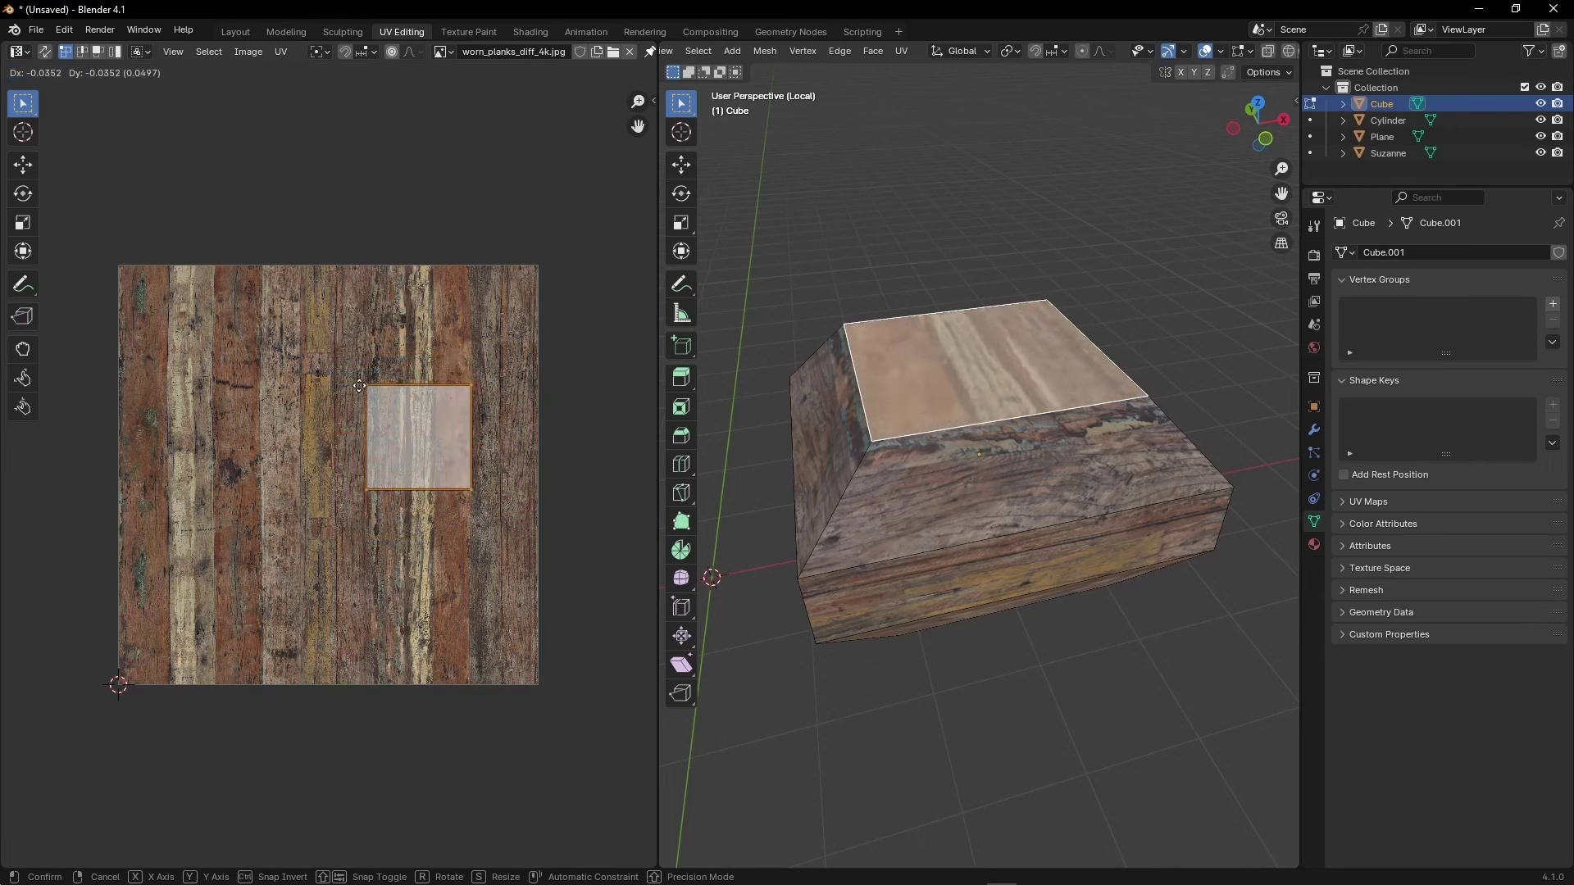
left_click(337, 372)
middle_click_drag(951, 394, 916, 408)
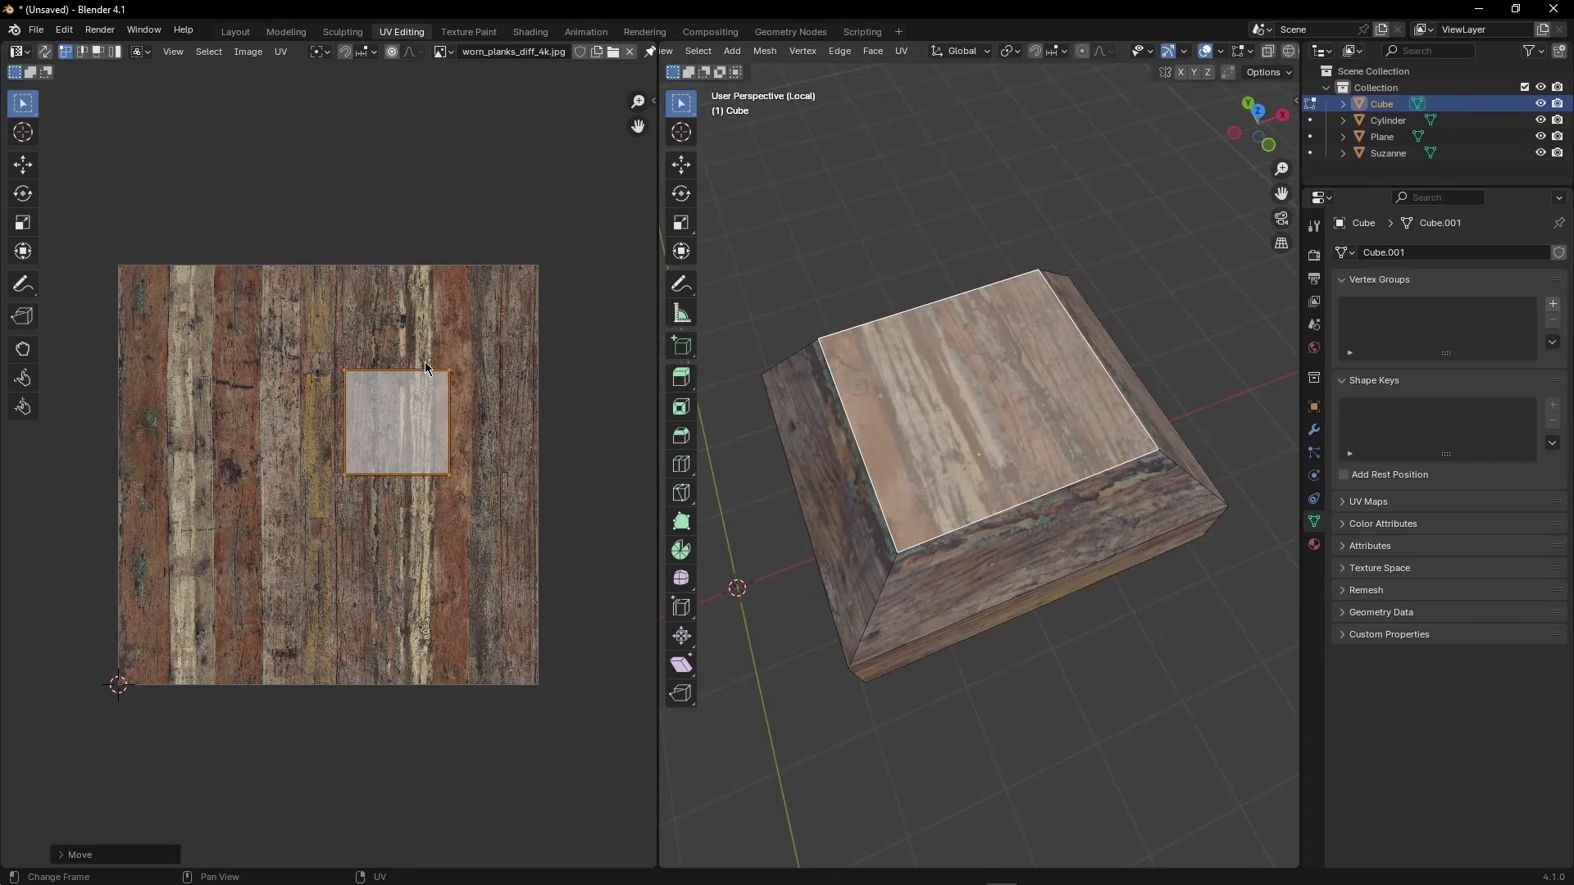
left_click_drag(425, 362, 411, 354)
- Try selecting the slanted faces, then undo back to the top-face selection
middle_click_drag(938, 400, 871, 426)
left_click(943, 361)
left_click(871, 426)
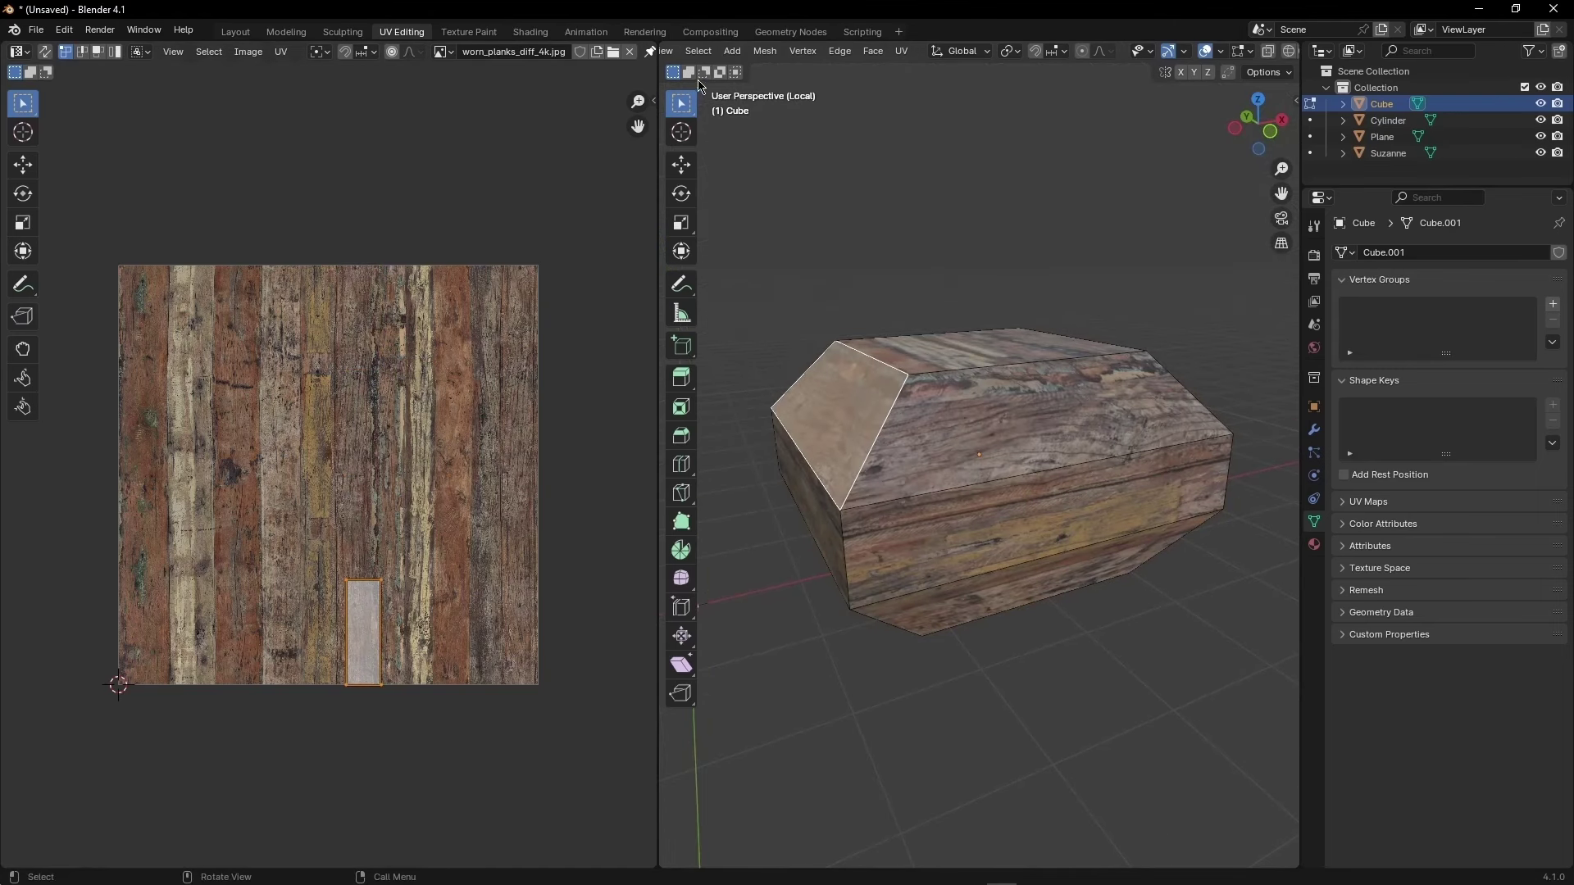
key("ctrl+z")
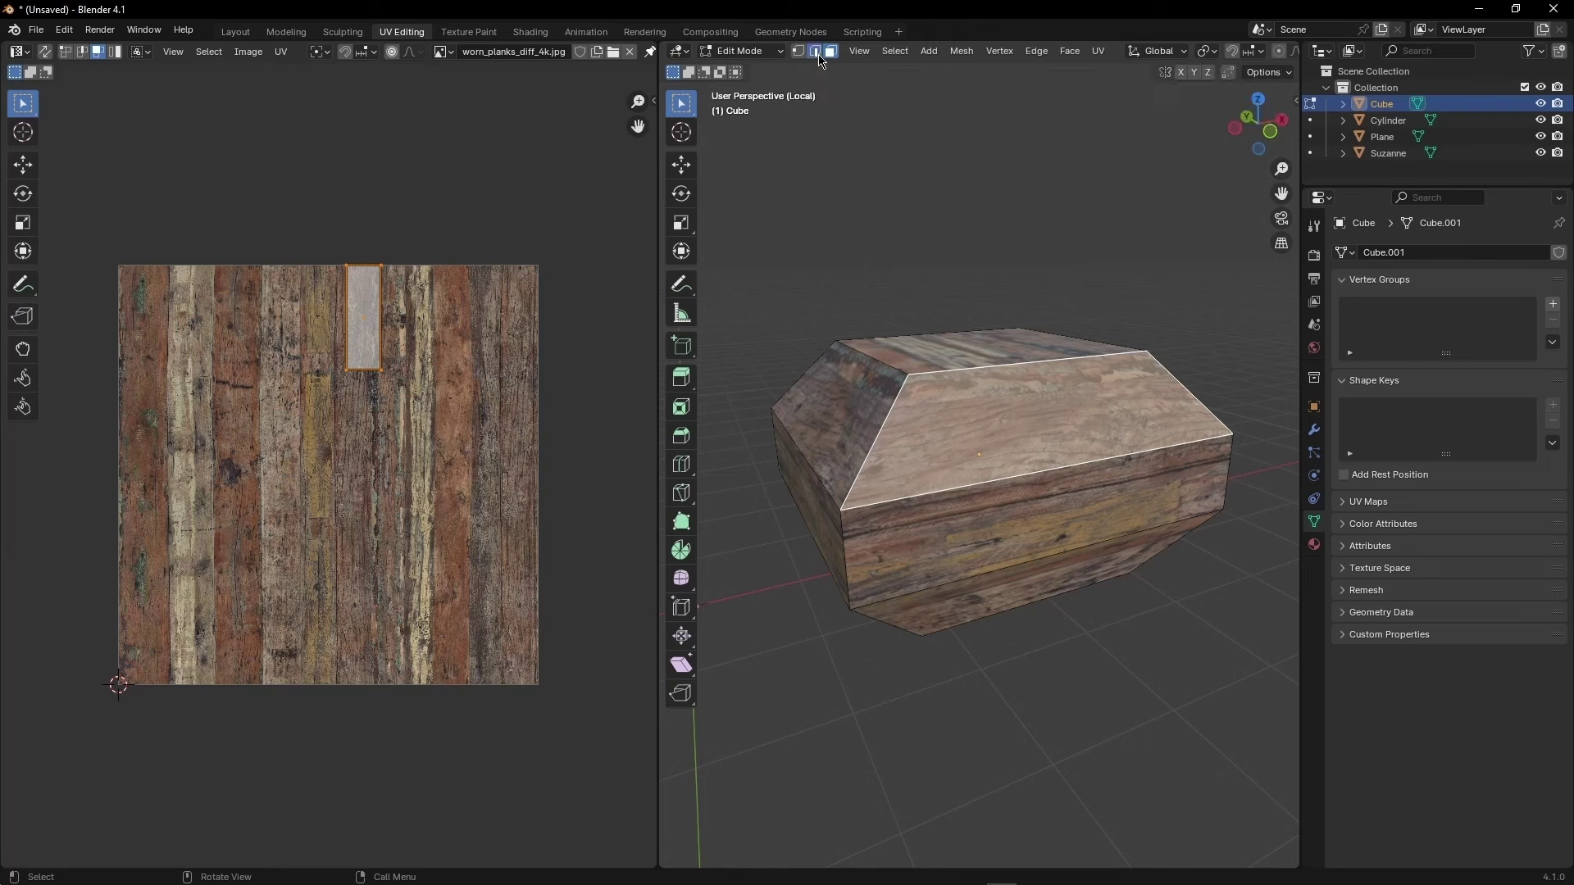
- Try selecting top, left and front edges, then select the top slanted and front faces
left_click(818, 54)
left_click(1033, 362)
middle_click_drag(1033, 363, 828, 434)
left_click(824, 434, "shift")
left_click(831, 484, "shift")
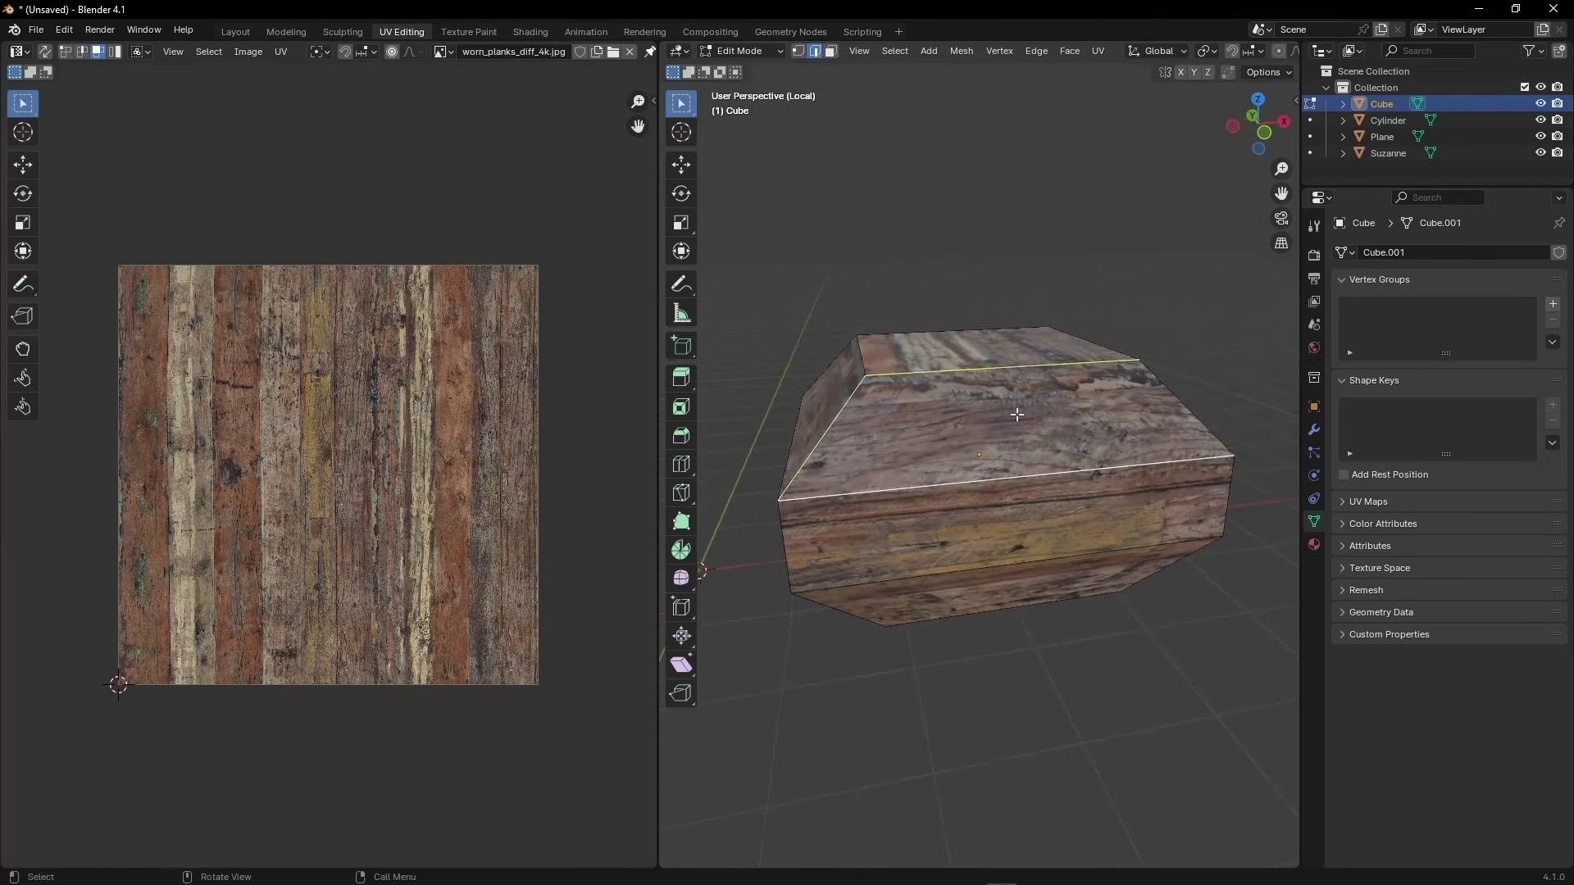
key("ctrl+z")
key("ctrl+z")
key("3")
left_click(912, 429)
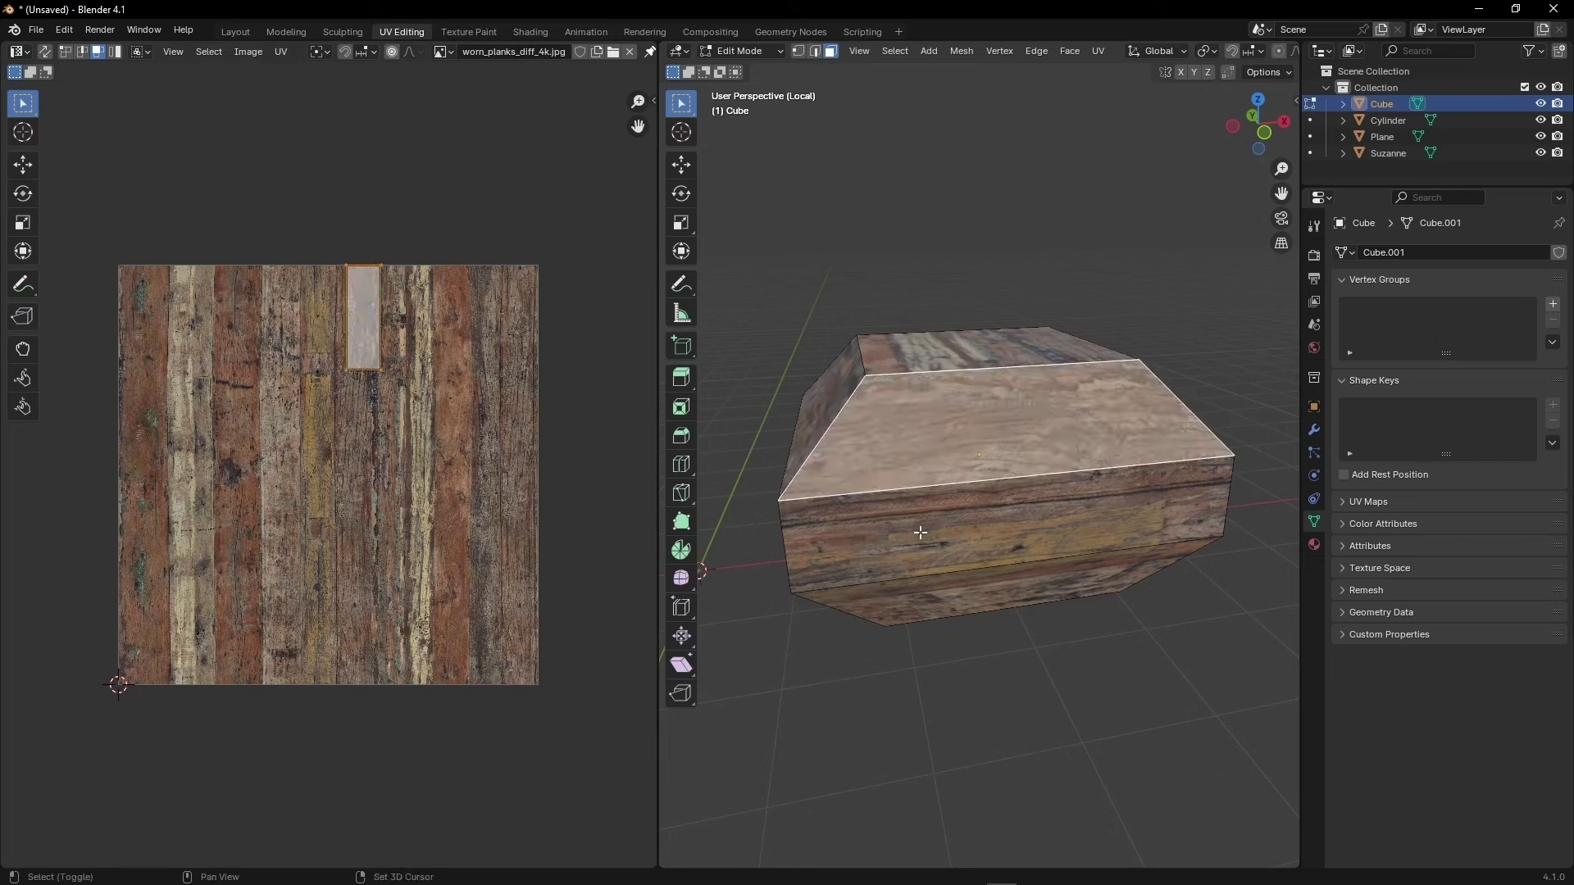
left_click(924, 564, "shift")
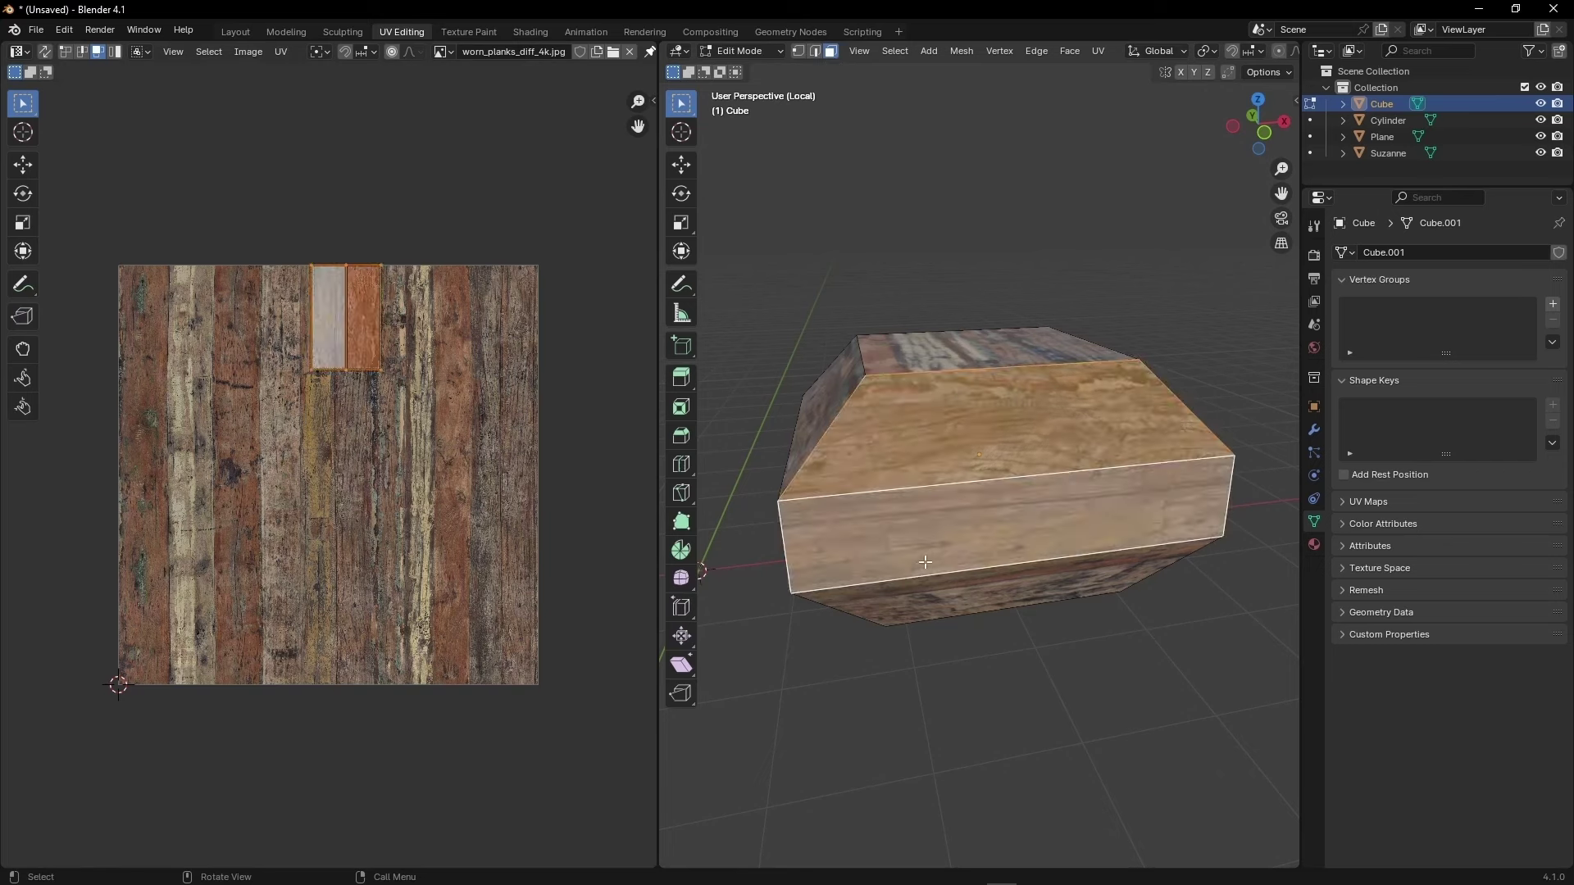
- Select all cube faces, keep the diffuse texture in the UV editor, open view options
key("a")
middle_click_drag(925, 562, 910, 476)
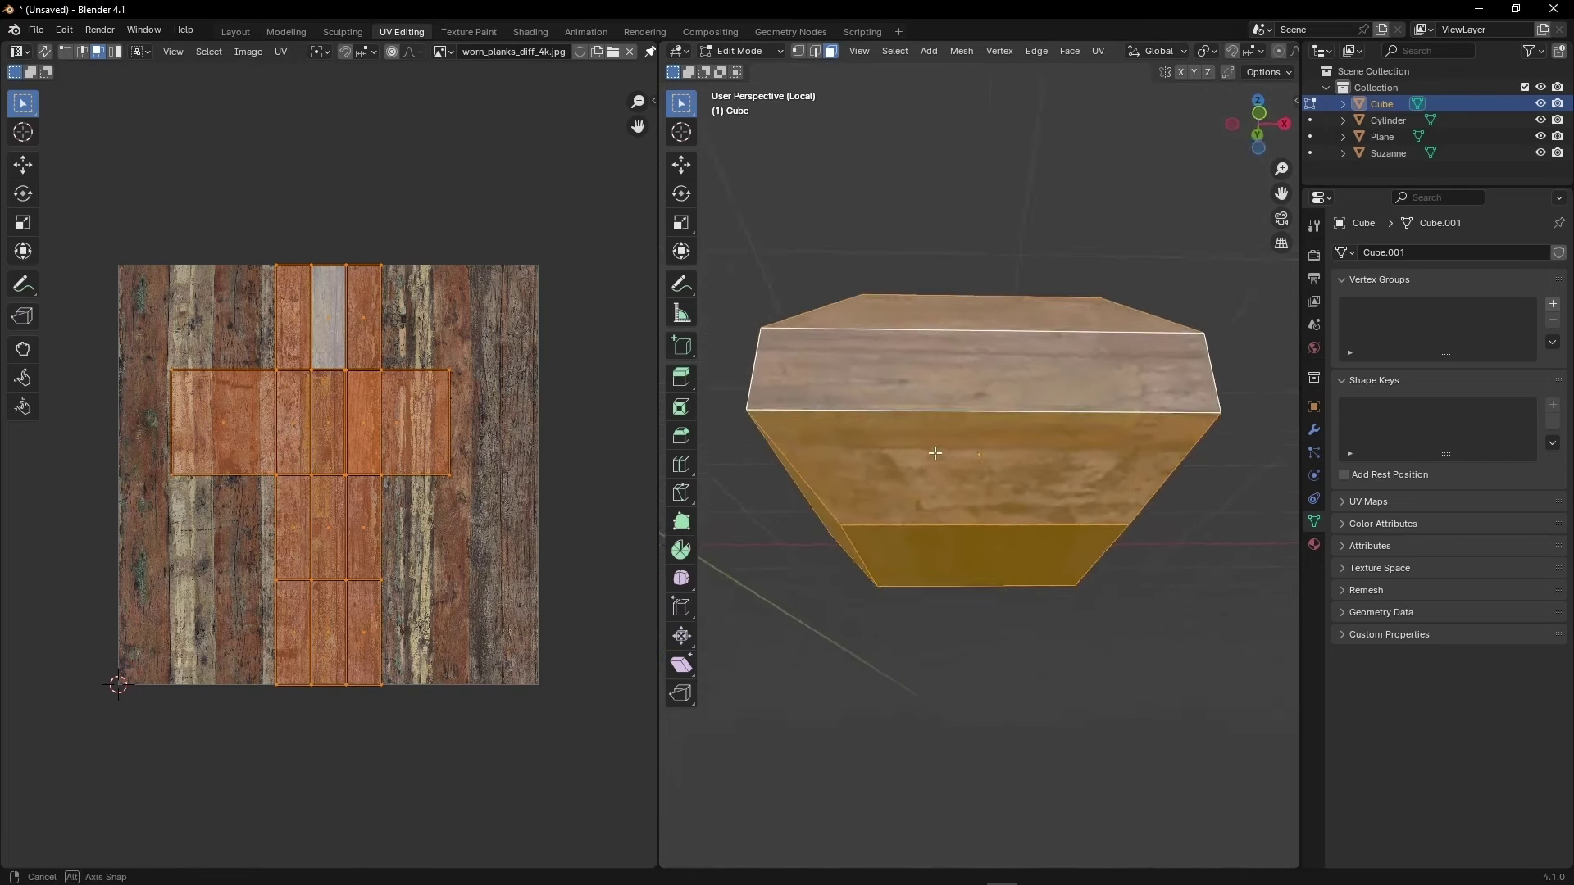
left_click(443, 54)
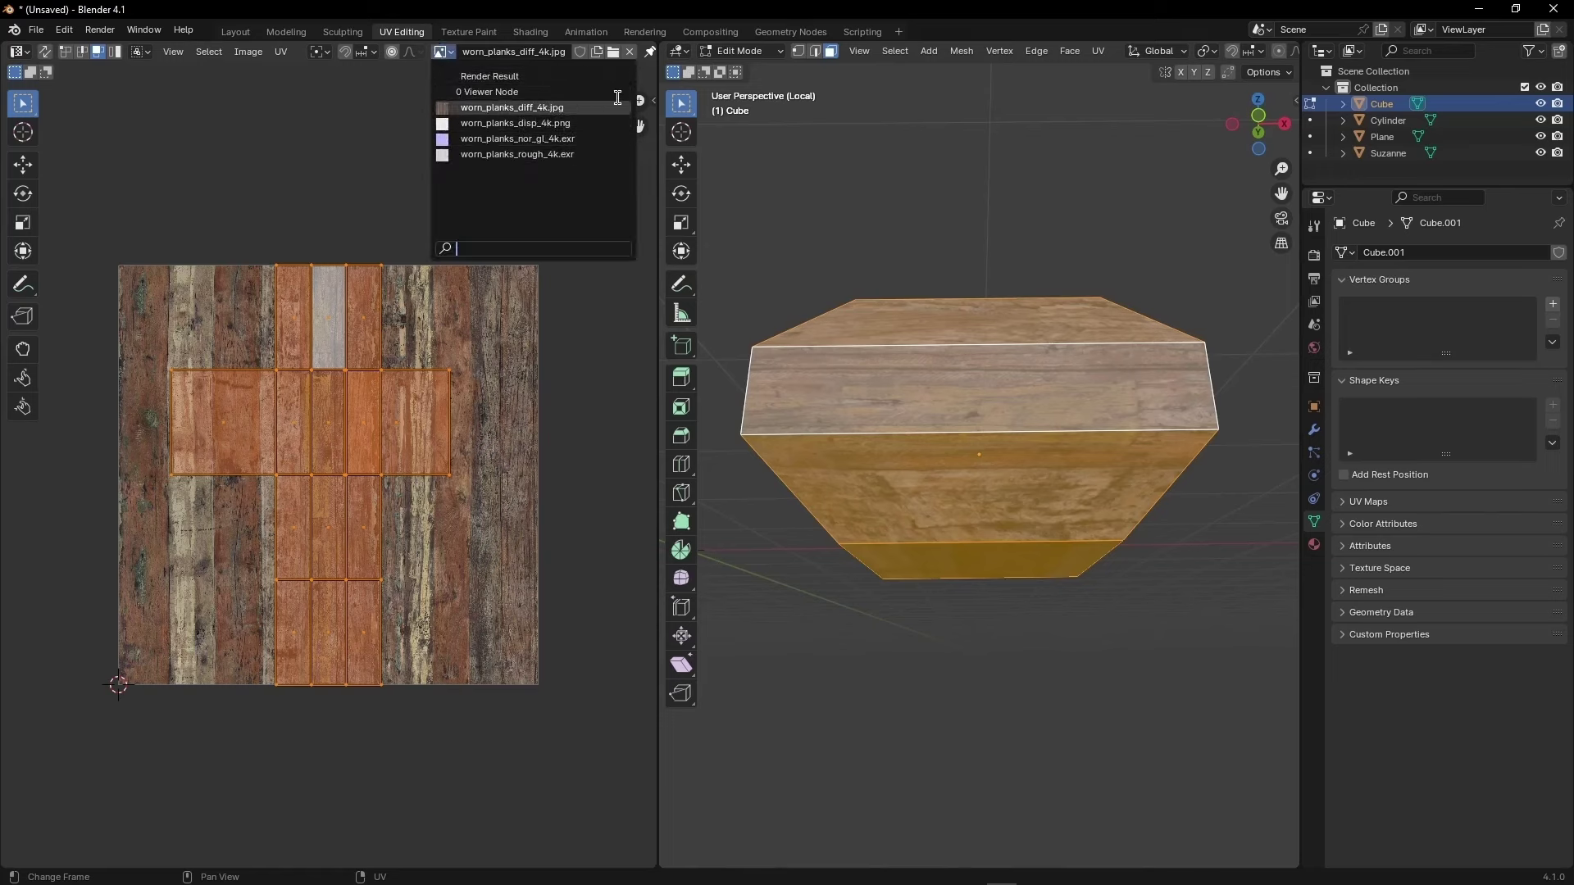
left_click(443, 52)
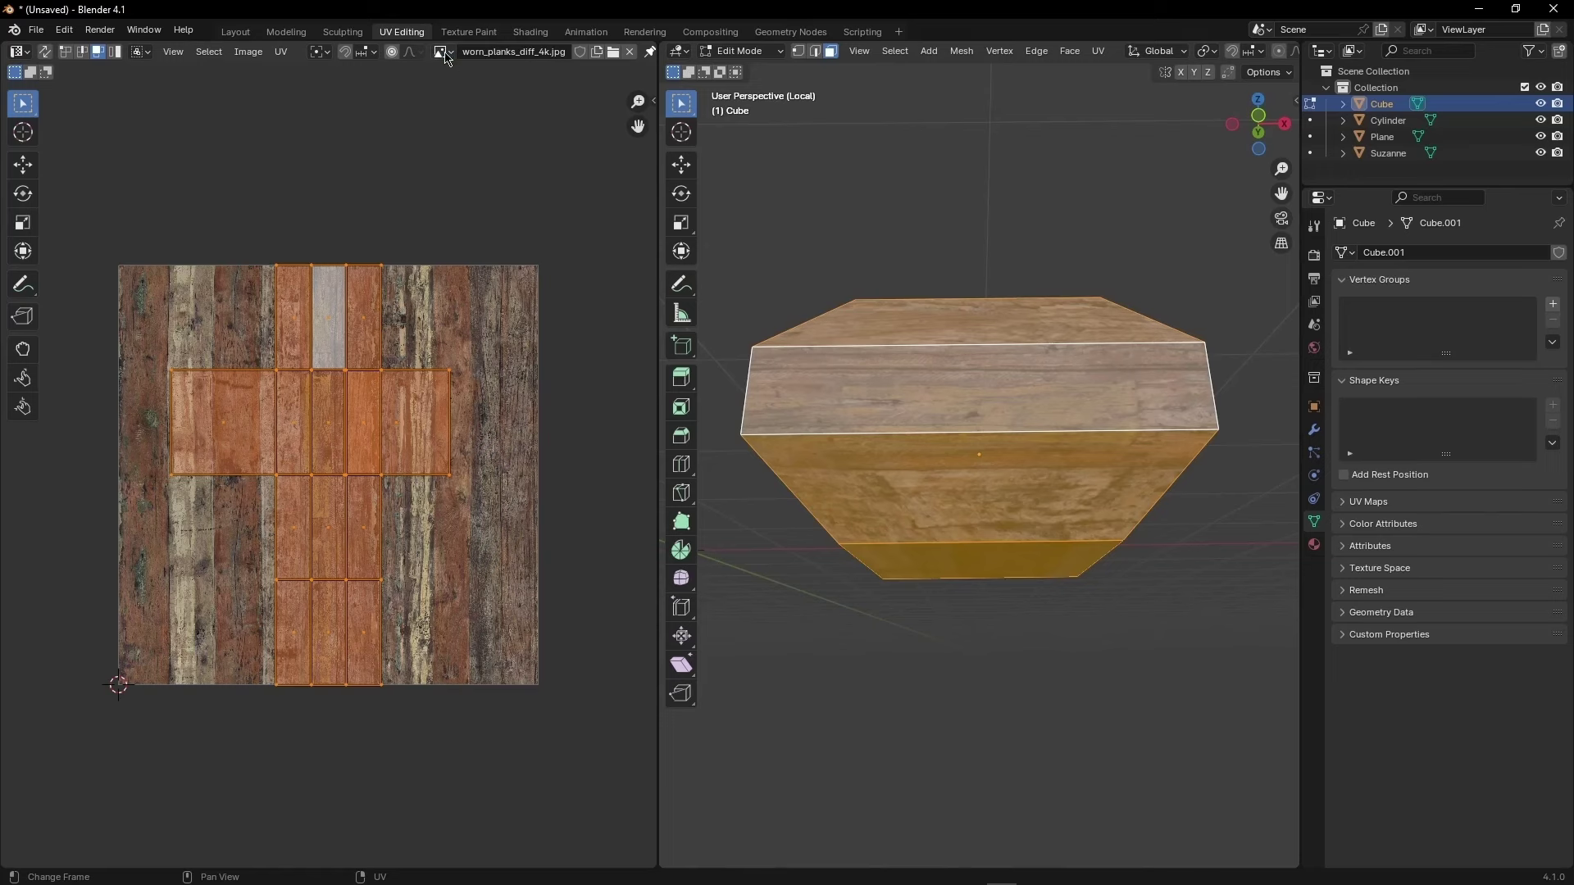
left_click(173, 52)
- Warp the UV layout with the Grab sculpt brush at 147 px radius, then undo
left_click(24, 410)
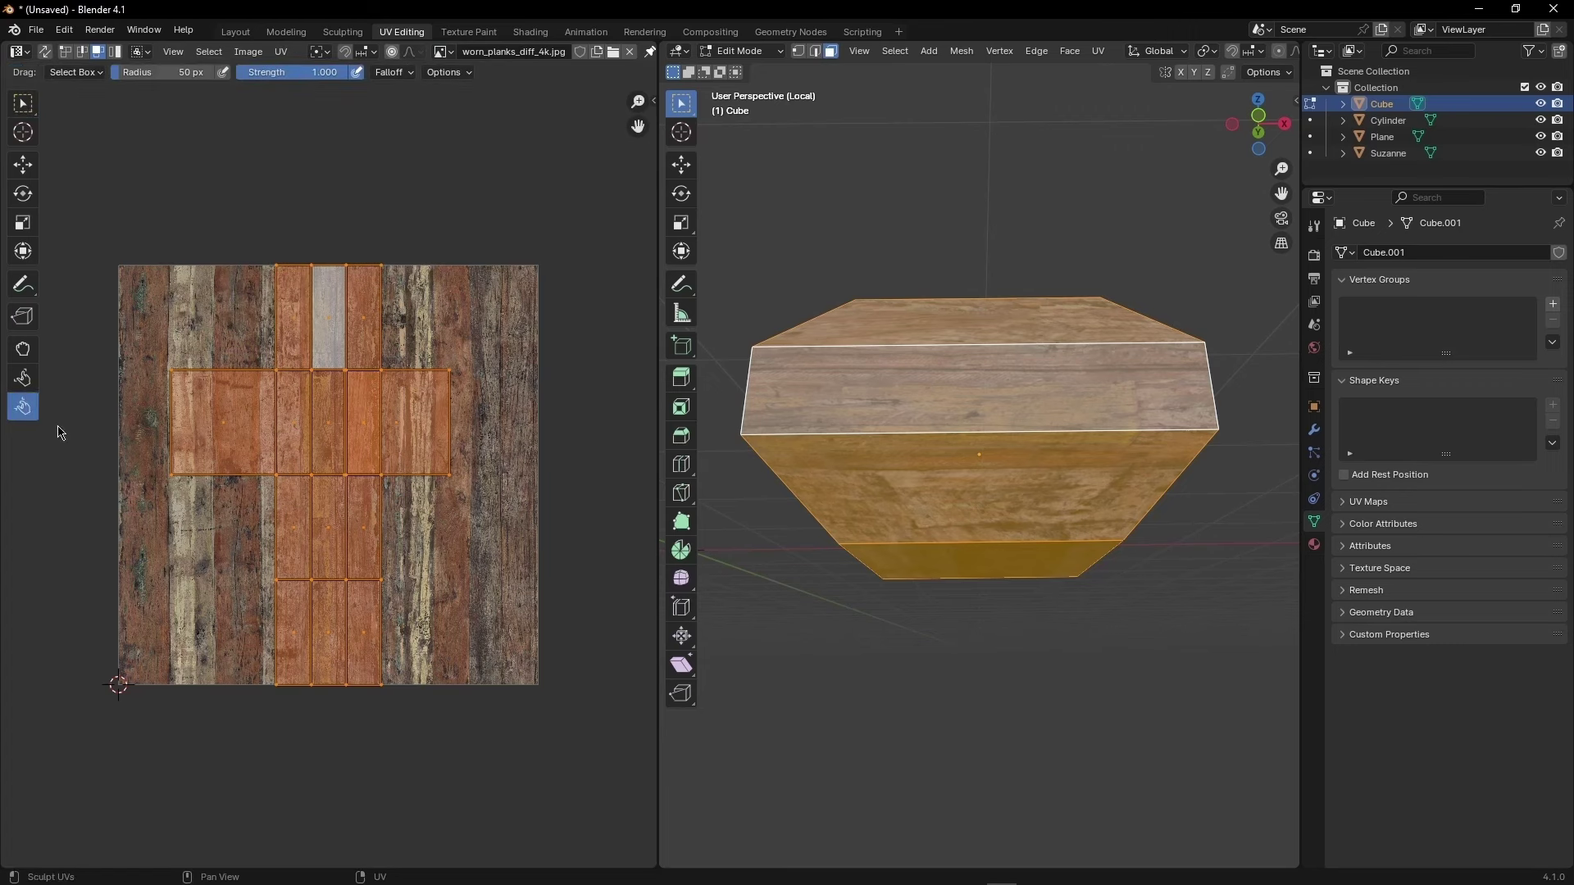
left_click_drag(162, 461, 291, 515)
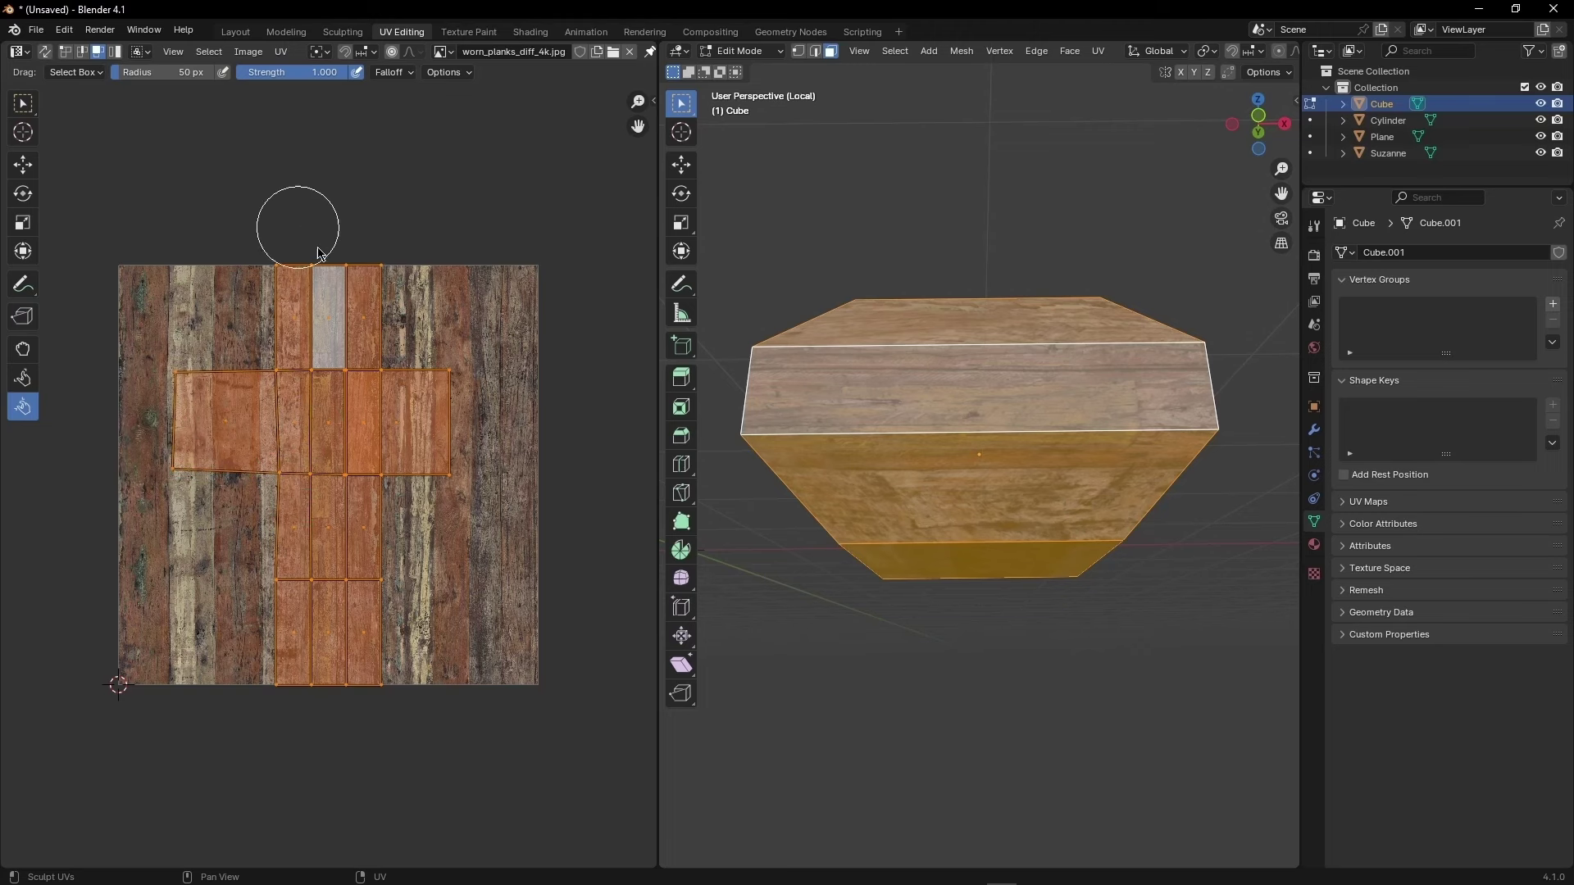
left_click_drag(164, 72, 205, 72)
left_click_drag(343, 471, 226, 376)
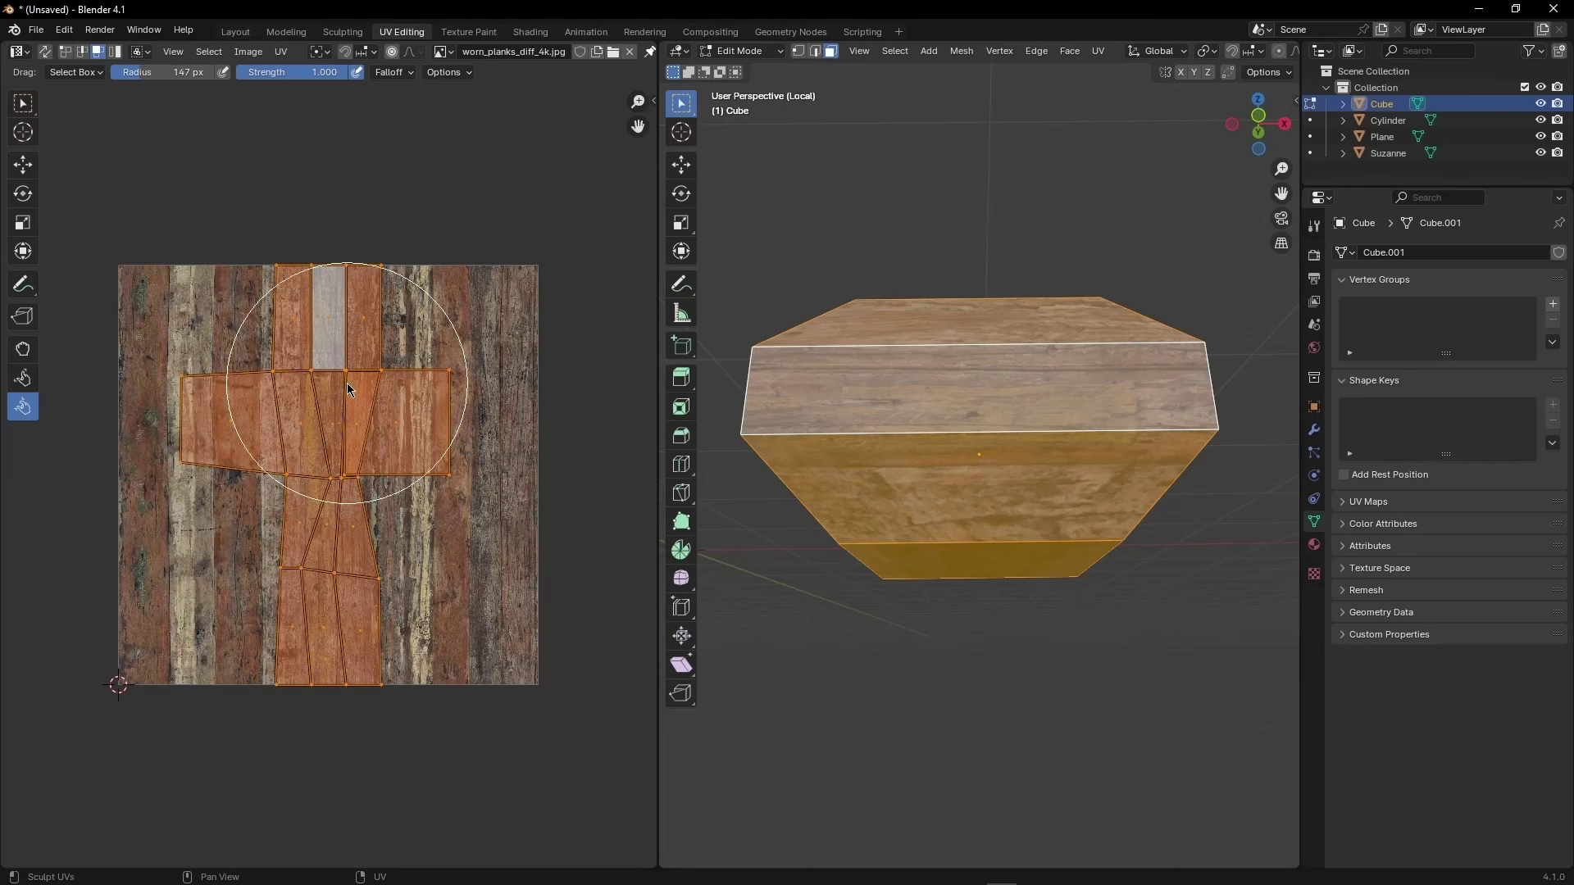
middle_click_drag(346, 382, 369, 419)
key("ctrl+z")
key("ctrl+z")
key("ctrl+z")
key("ctrl+z")
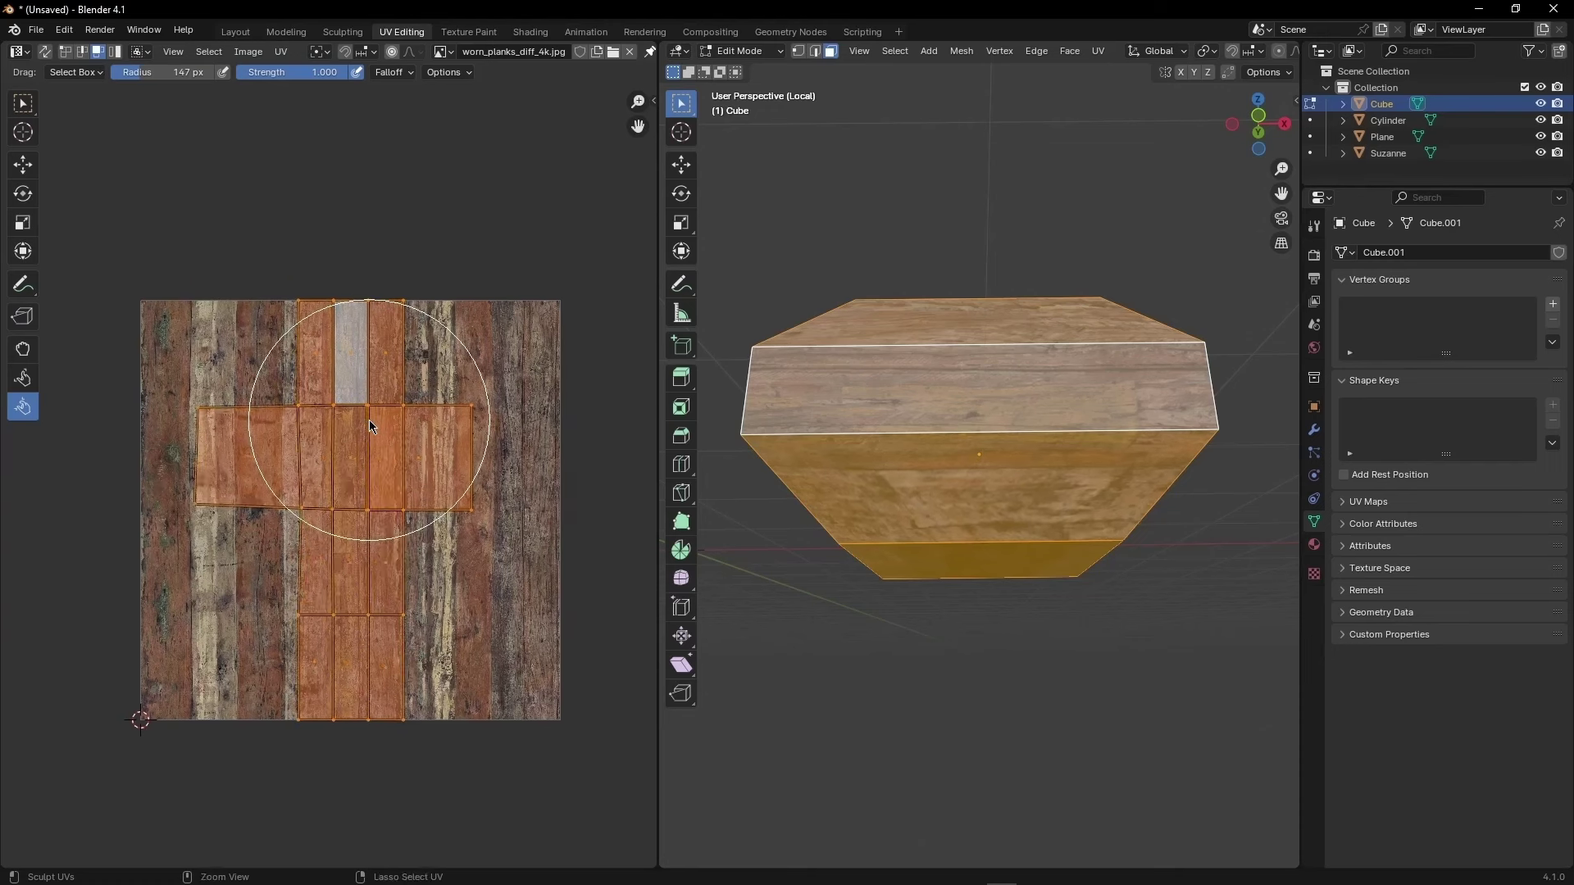
- Try smoothing and pinching the island at 0.565 strength, undoing back to the cross
left_click(22, 378)
left_click_drag(238, 488, 283, 500)
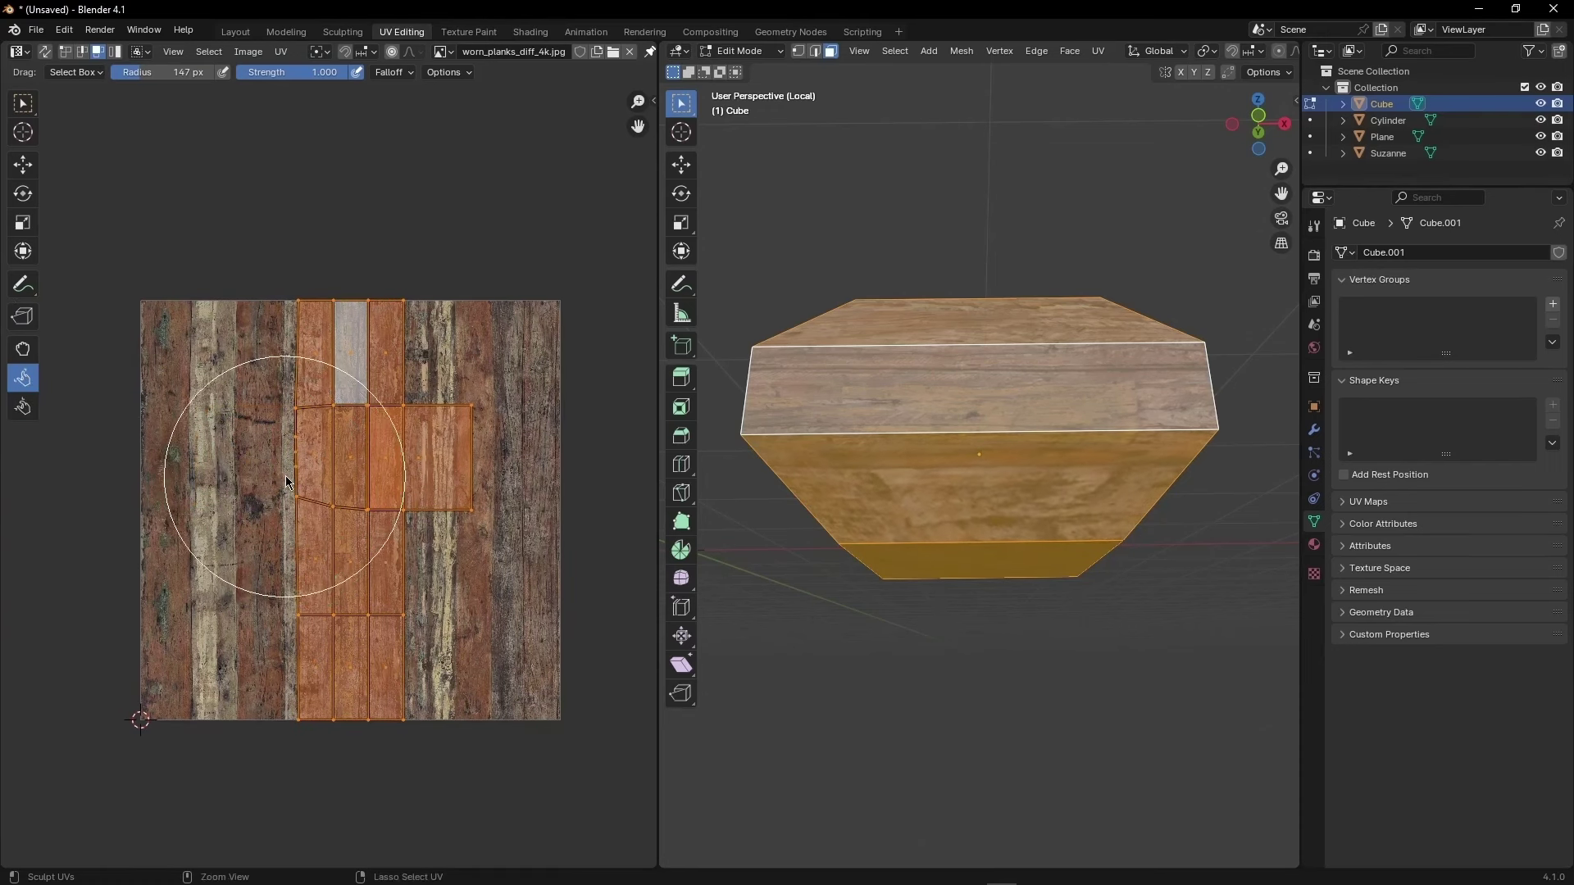
key("ctrl+z")
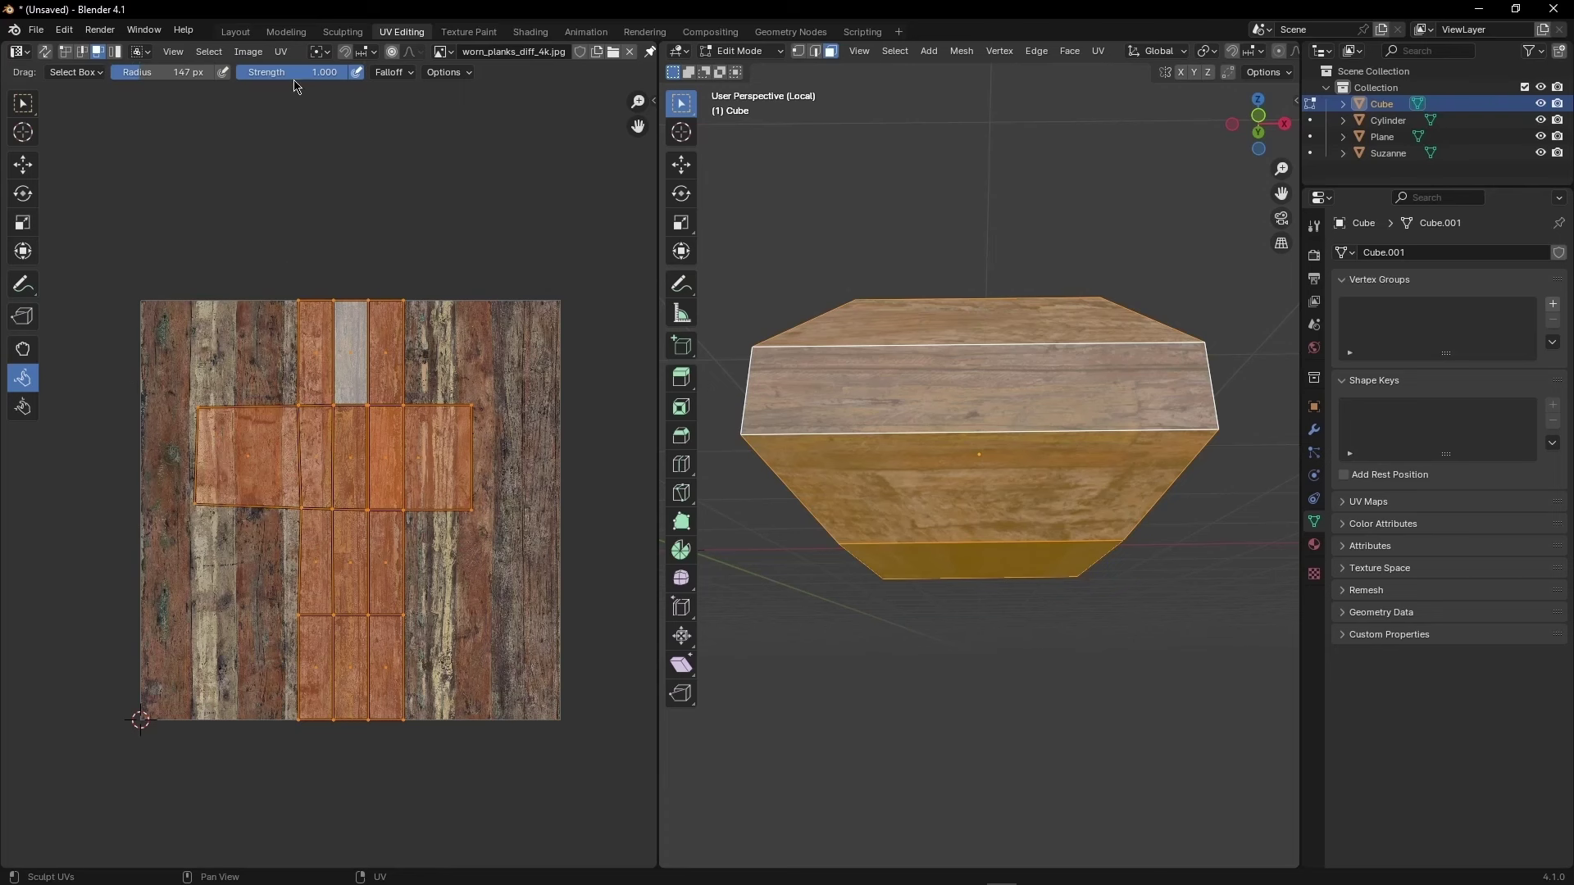
left_click_drag(334, 76, 279, 76)
mouse_move(363, 475)
left_mouse_down()
mouse_move(347, 459)
mouse_move(379, 496)
left_mouse_up()
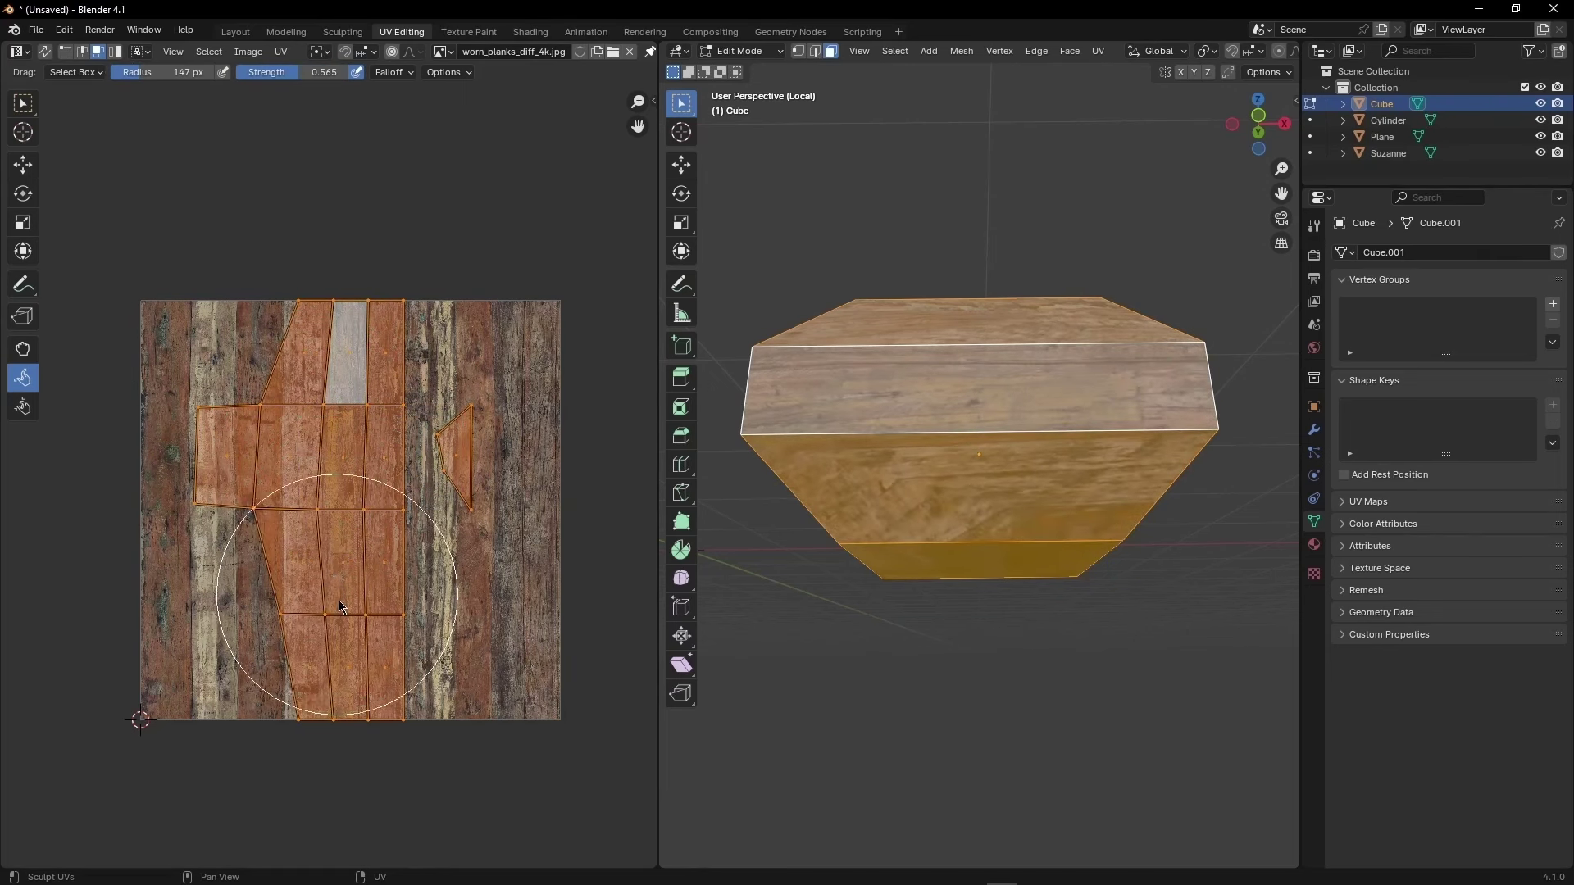
key("ctrl+z")
key("ctrl+z")
key("ctrl+z")
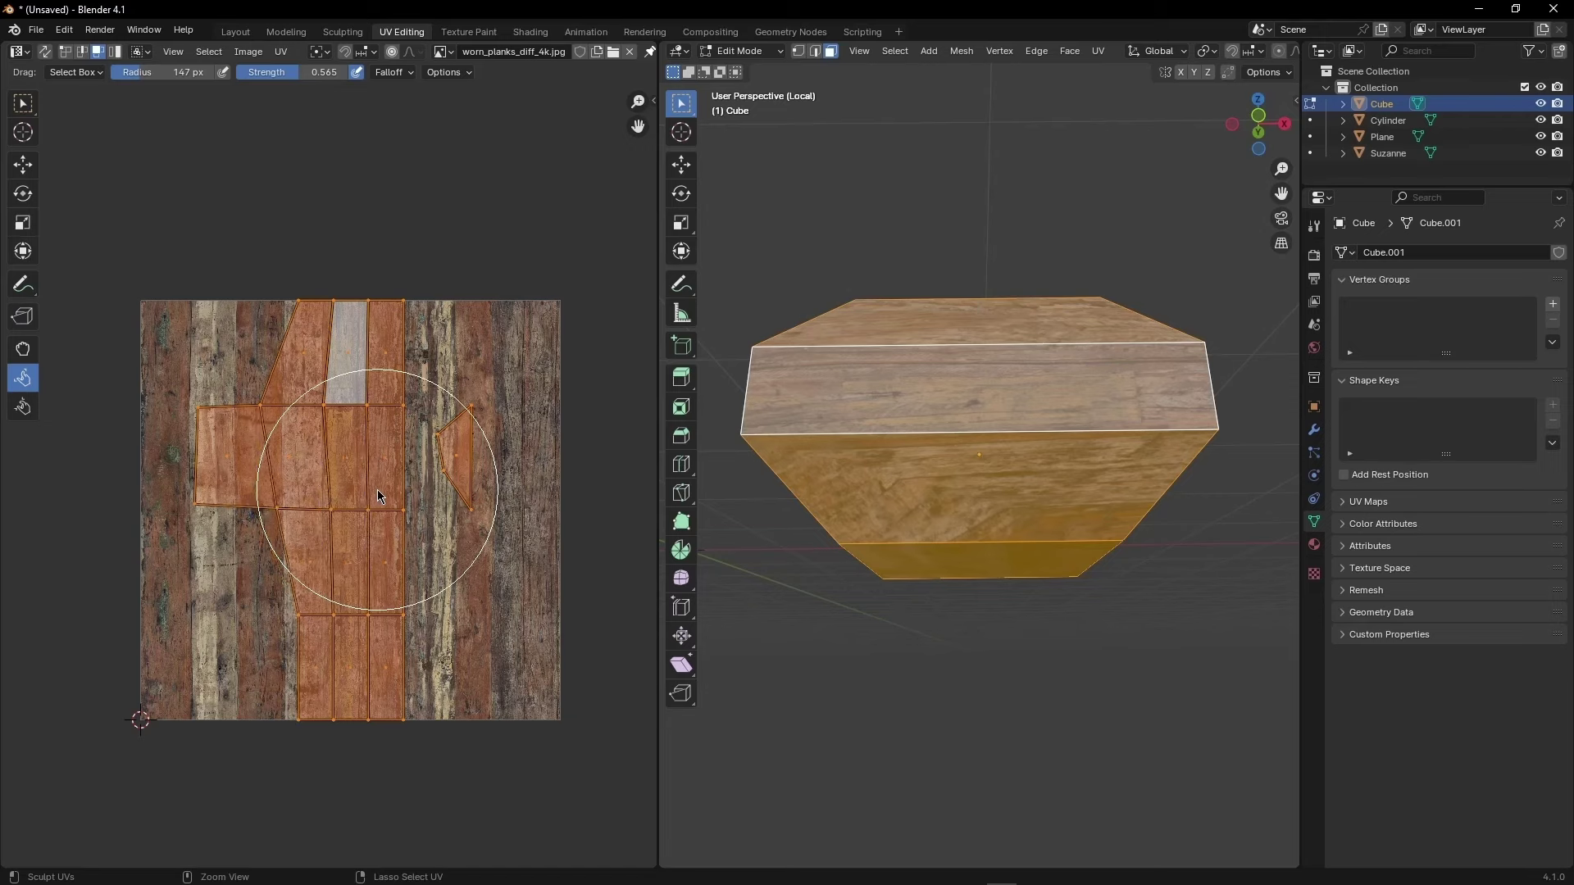
key("ctrl+z")
key("ctrl+z")
- Grab the island's left arm, undo it, and reselect the whole restored UV island
left_click(23, 348)
mouse_move(199, 408)
left_mouse_down()
mouse_move(252, 401)
mouse_move(332, 459)
mouse_move(248, 475)
mouse_move(199, 600)
left_mouse_up()
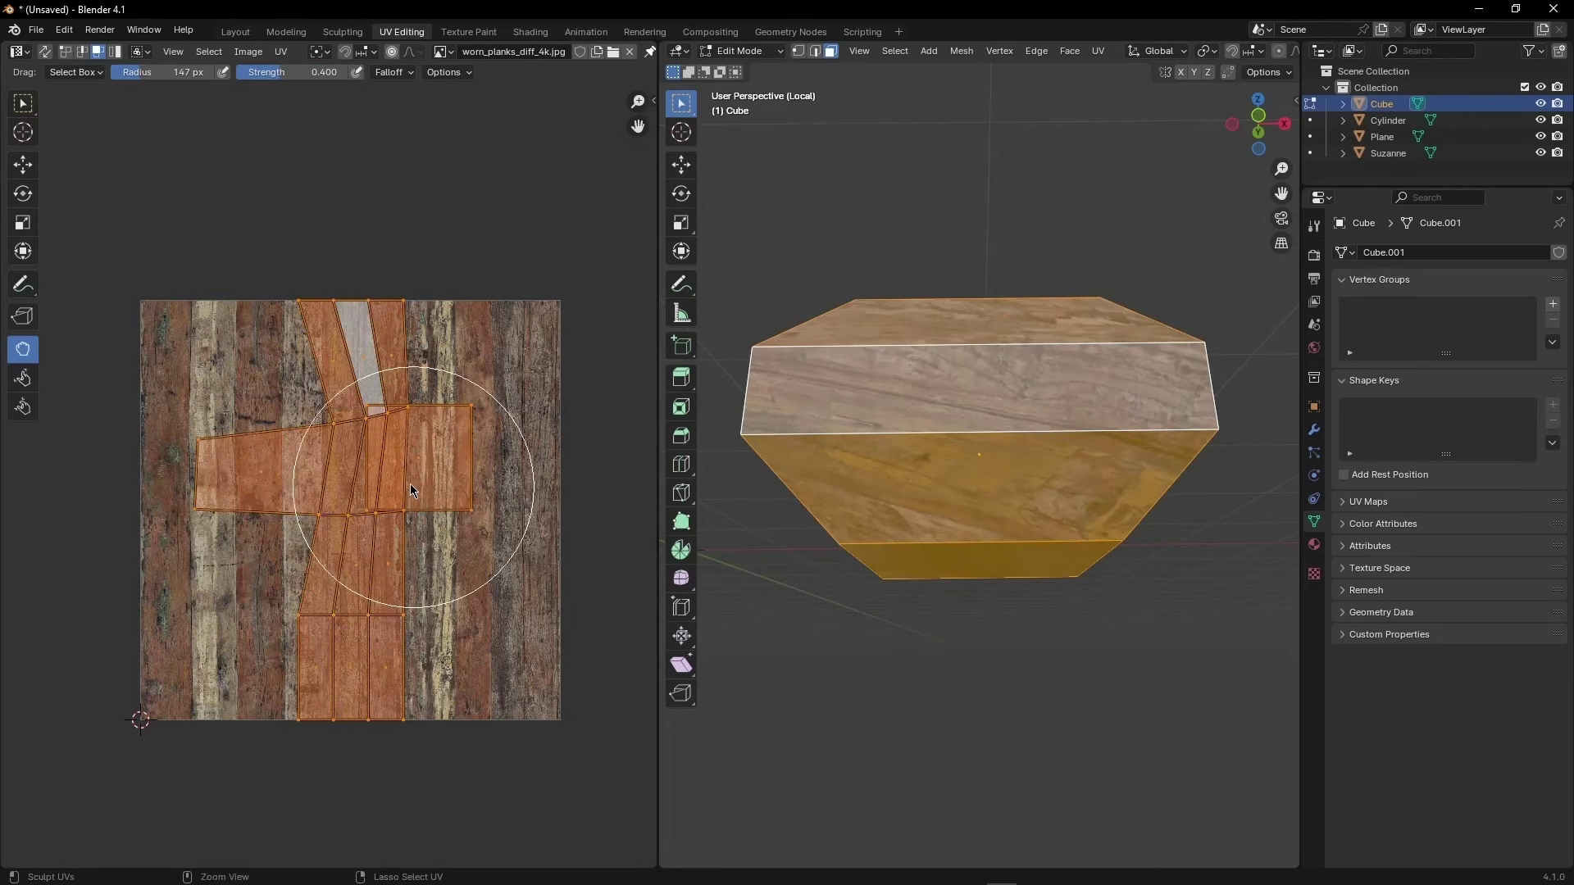
key("ctrl+z")
mouse_move(898, 339)
middle_mouse_down()
mouse_move(943, 394)
mouse_move(967, 397)
mouse_move(956, 369)
middle_mouse_up()
left_click(371, 450)
key("a")
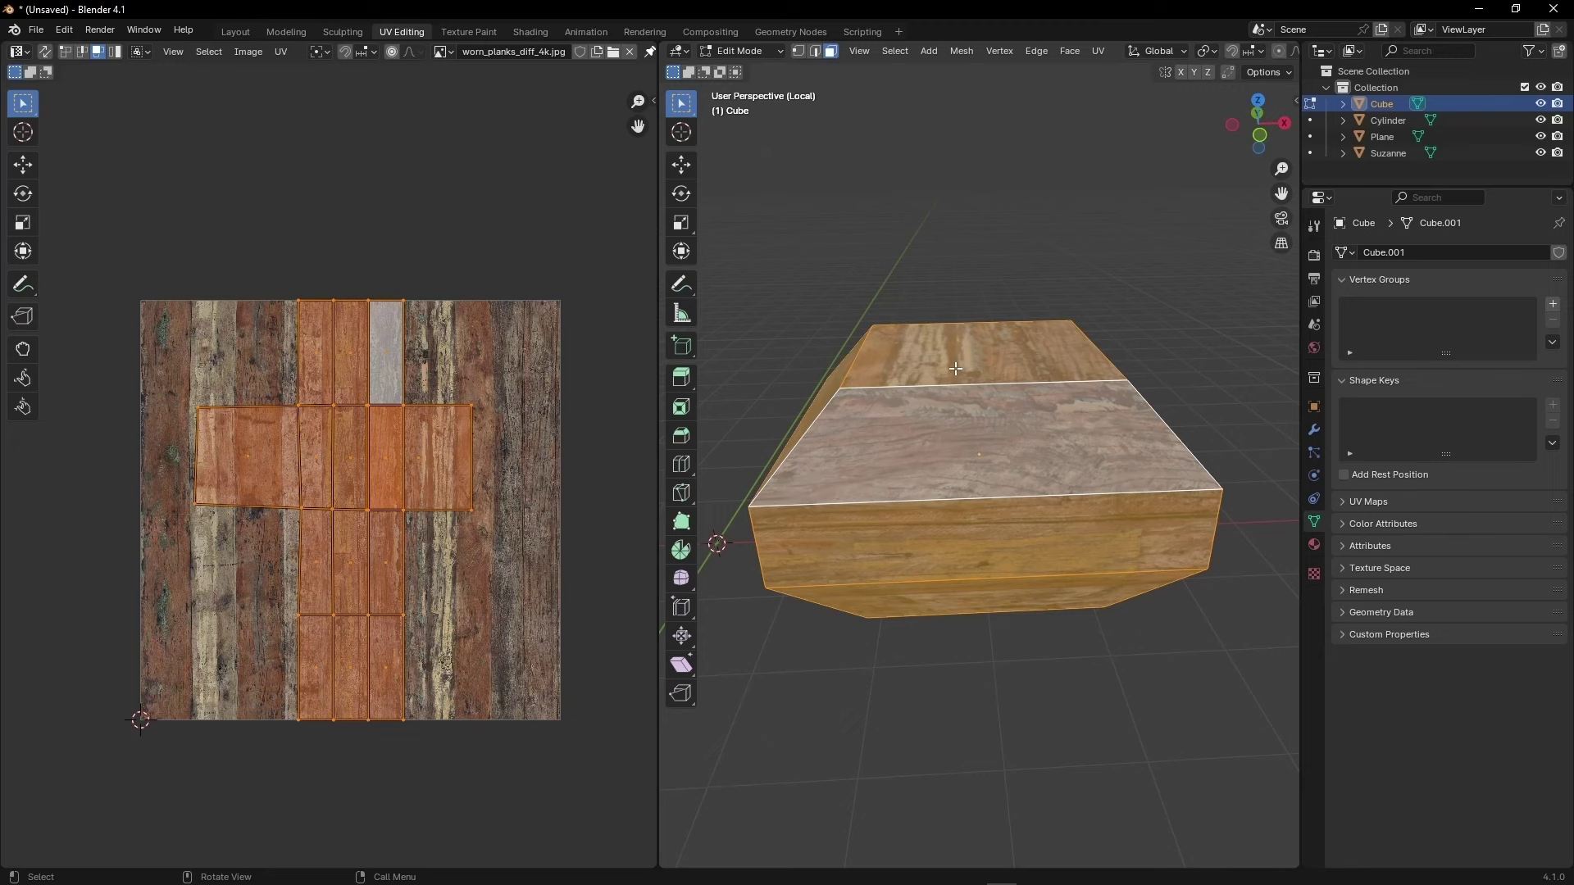
- Unwrap the box's UVs again with U > Unwrap
key("u")
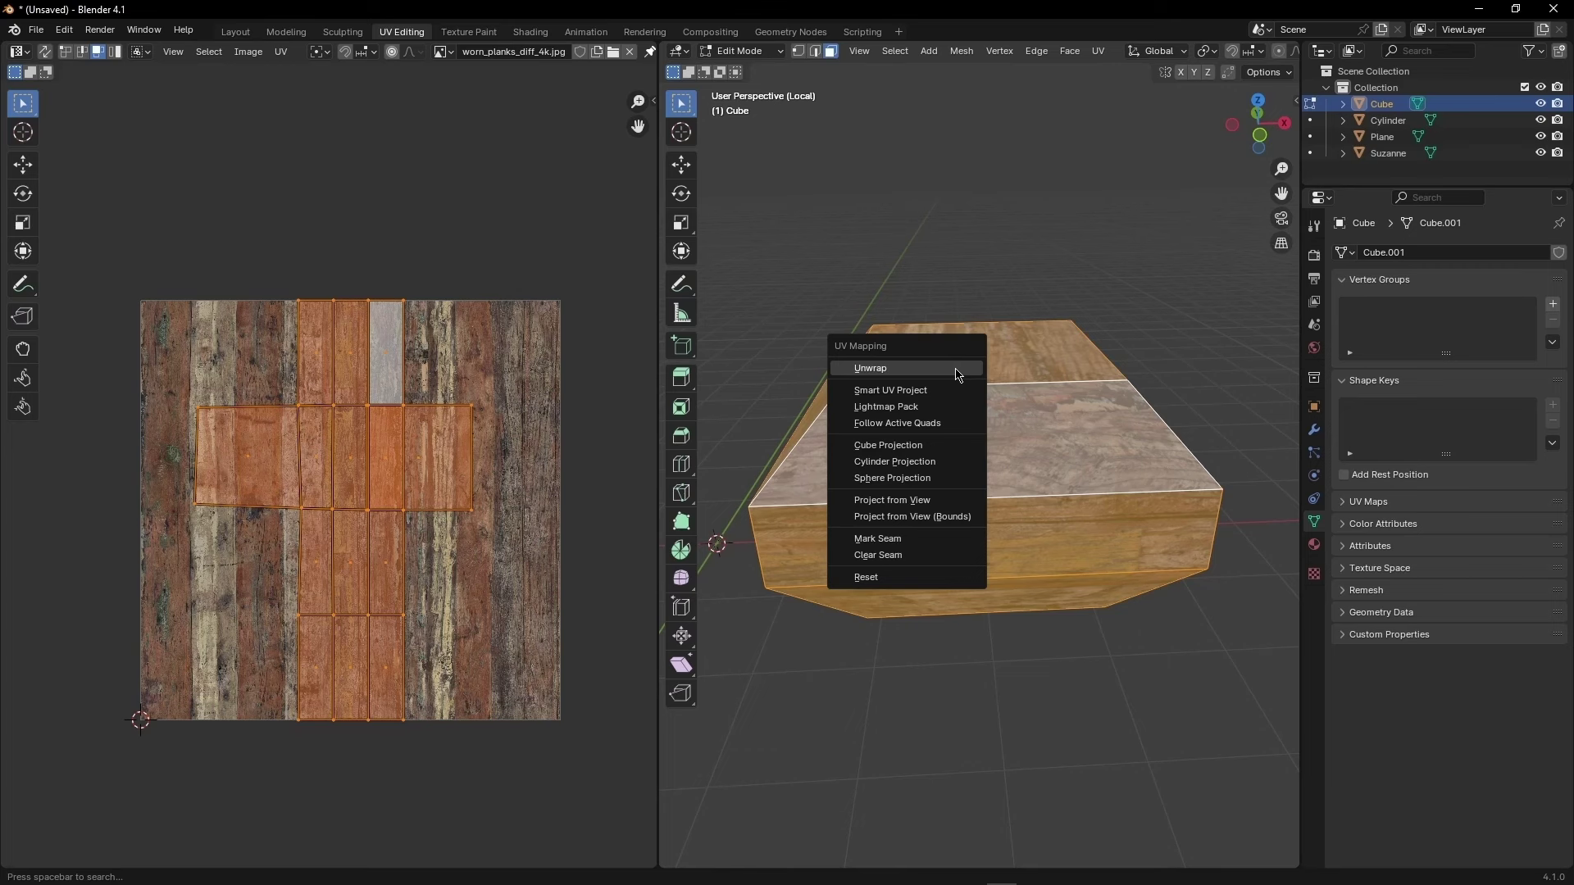
left_click(958, 374)
scroll(387, 488, "up", 2)
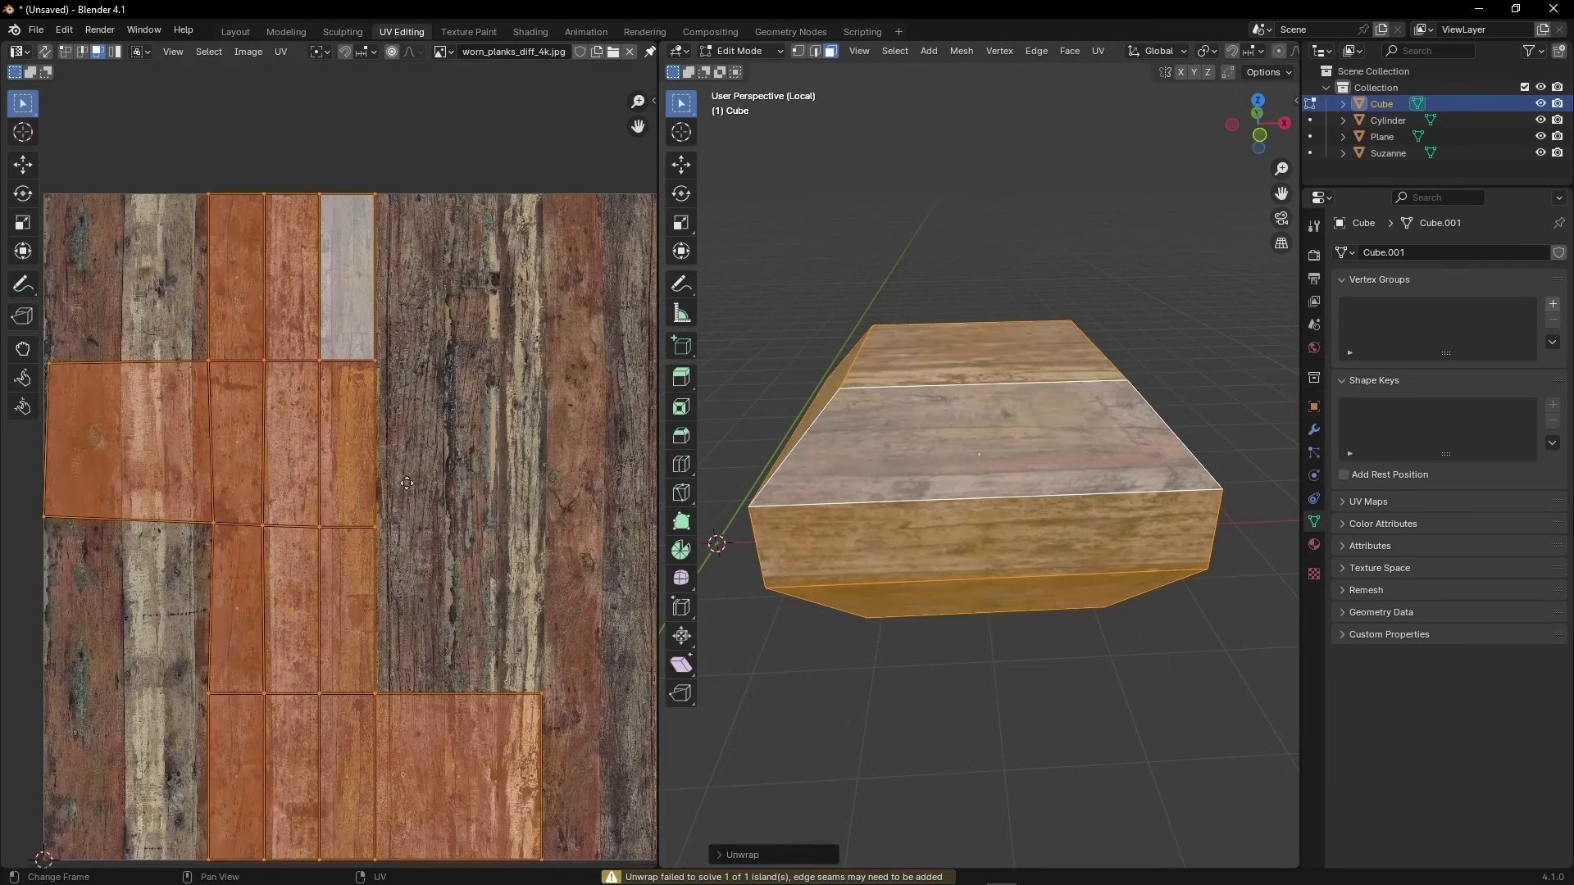
scroll(441, 487, "up", 1)
- Return the box to Object Mode and exit Local view so the whole scene shows
middle_click_drag(902, 459, 919, 492)
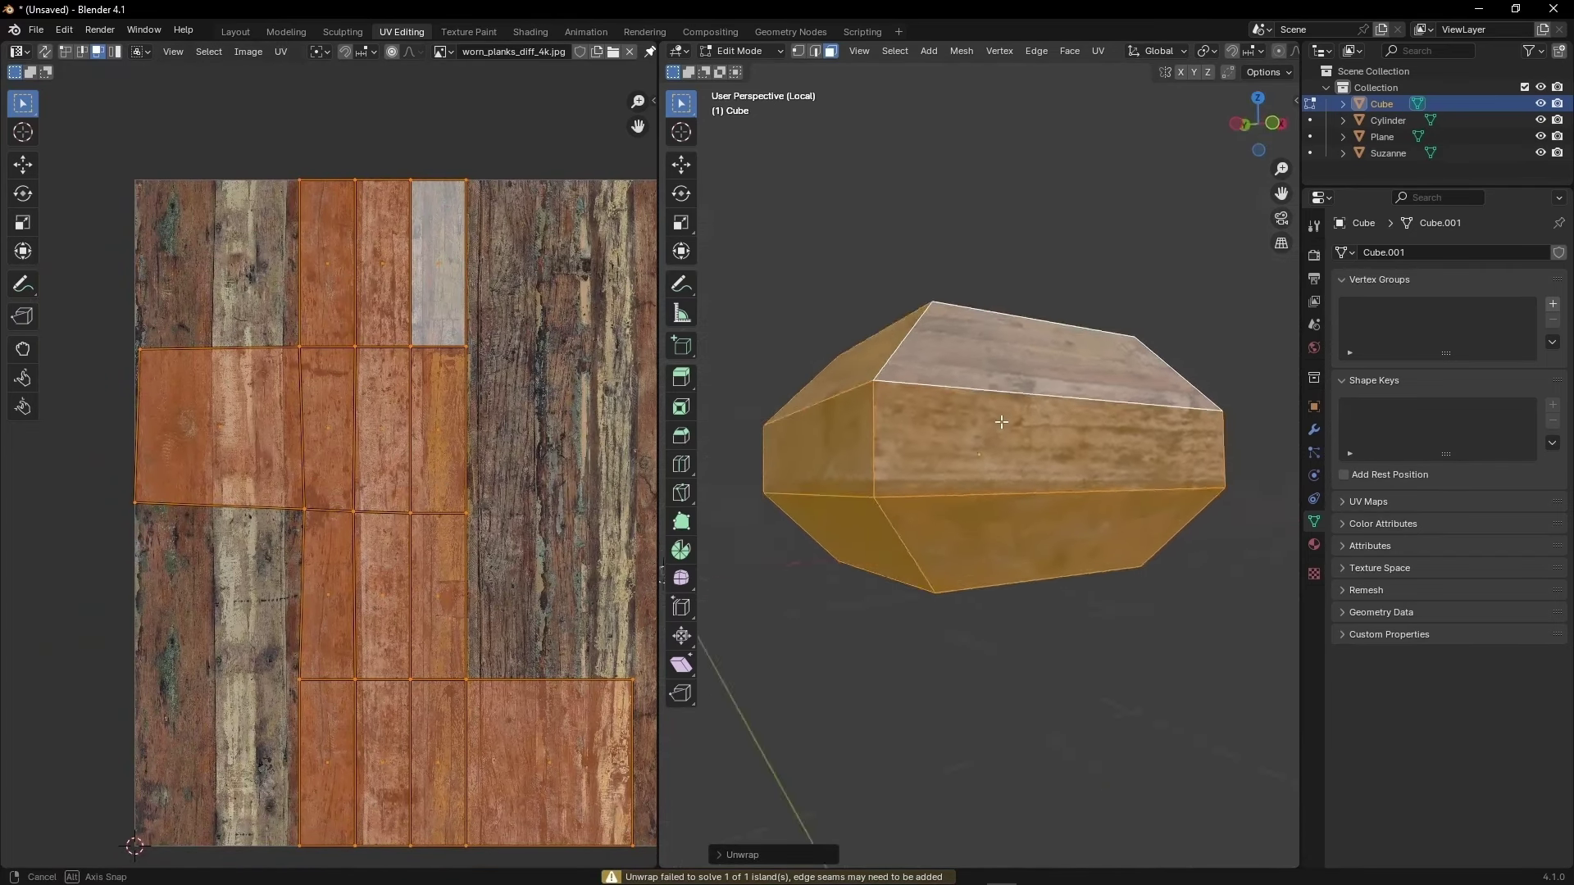
key("Tab")
scroll(888, 483, "down", 3)
key("KP_Divide")
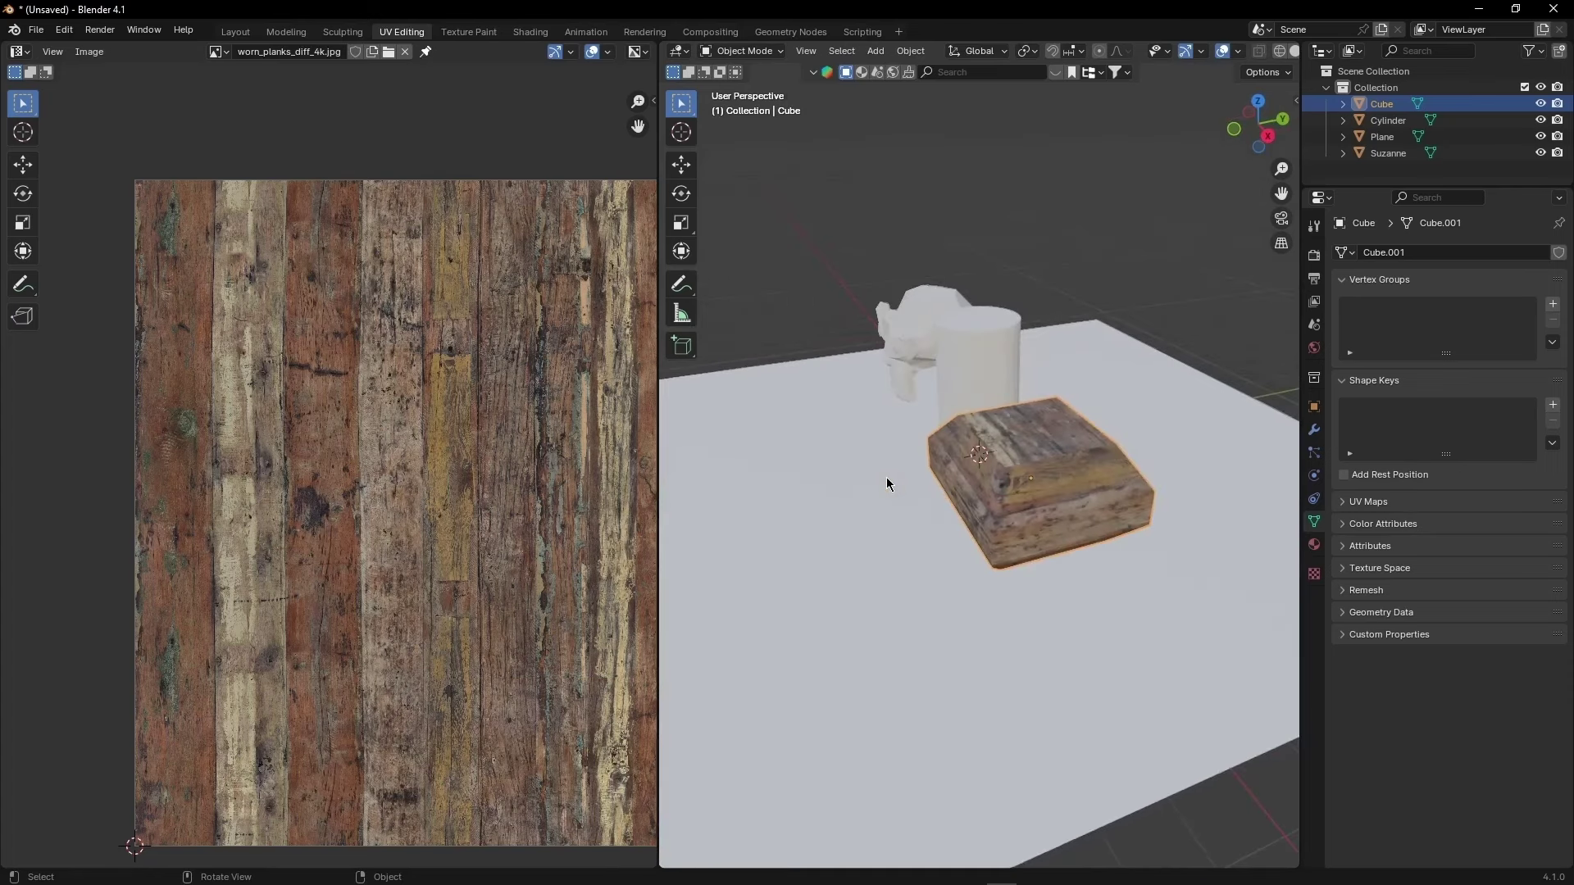
- Select the cylinder and inspect its top cap, bottom cap and a single side face
left_click(1006, 388)
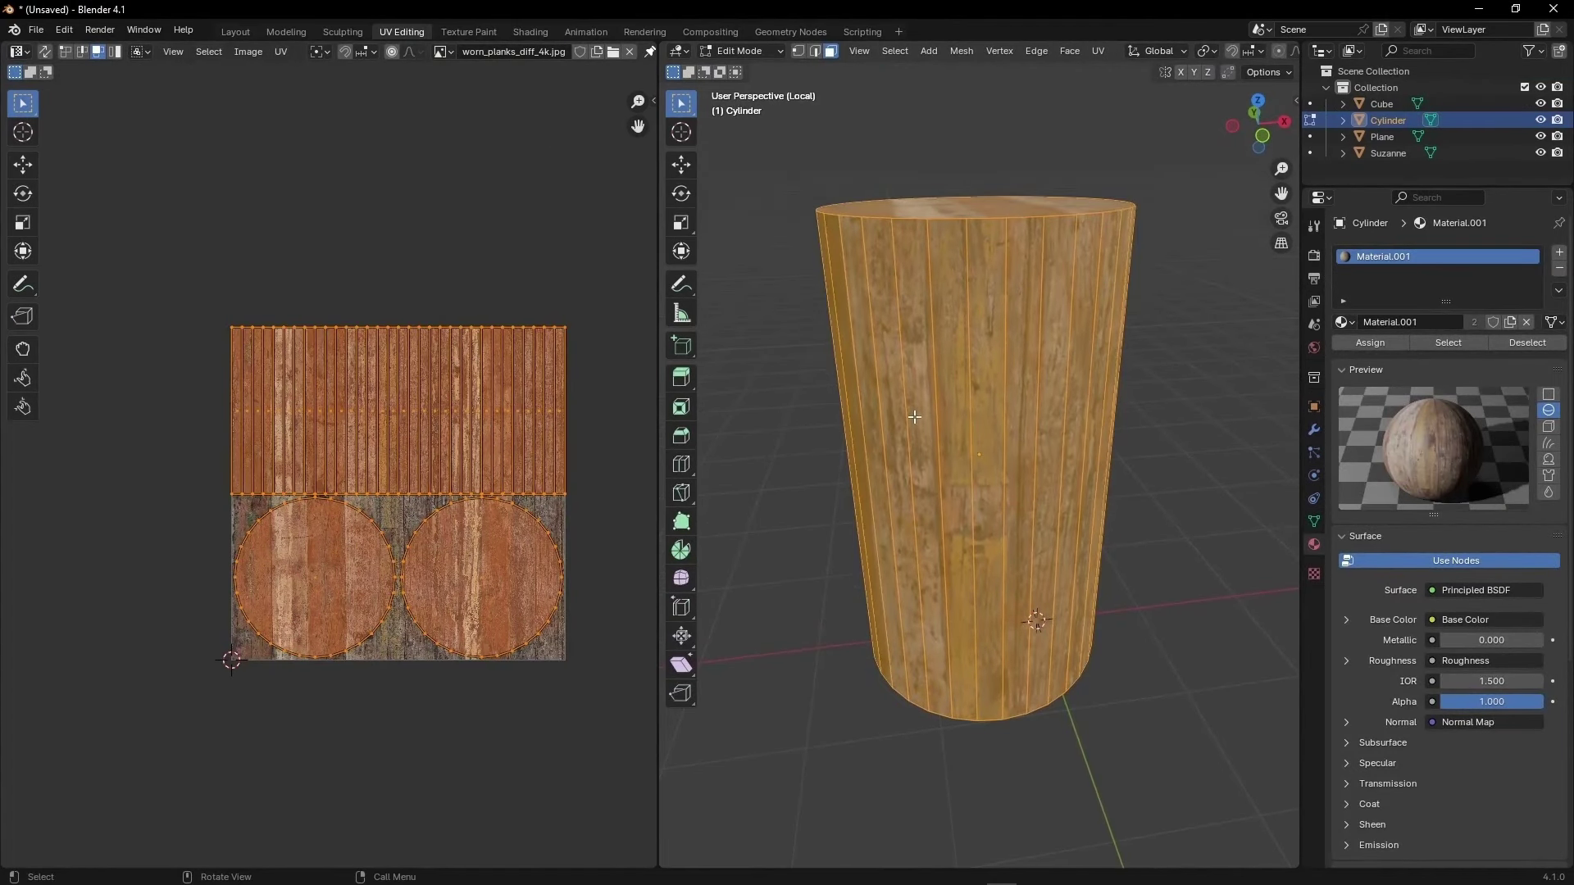
middle_click_drag(899, 437, 740, 68)
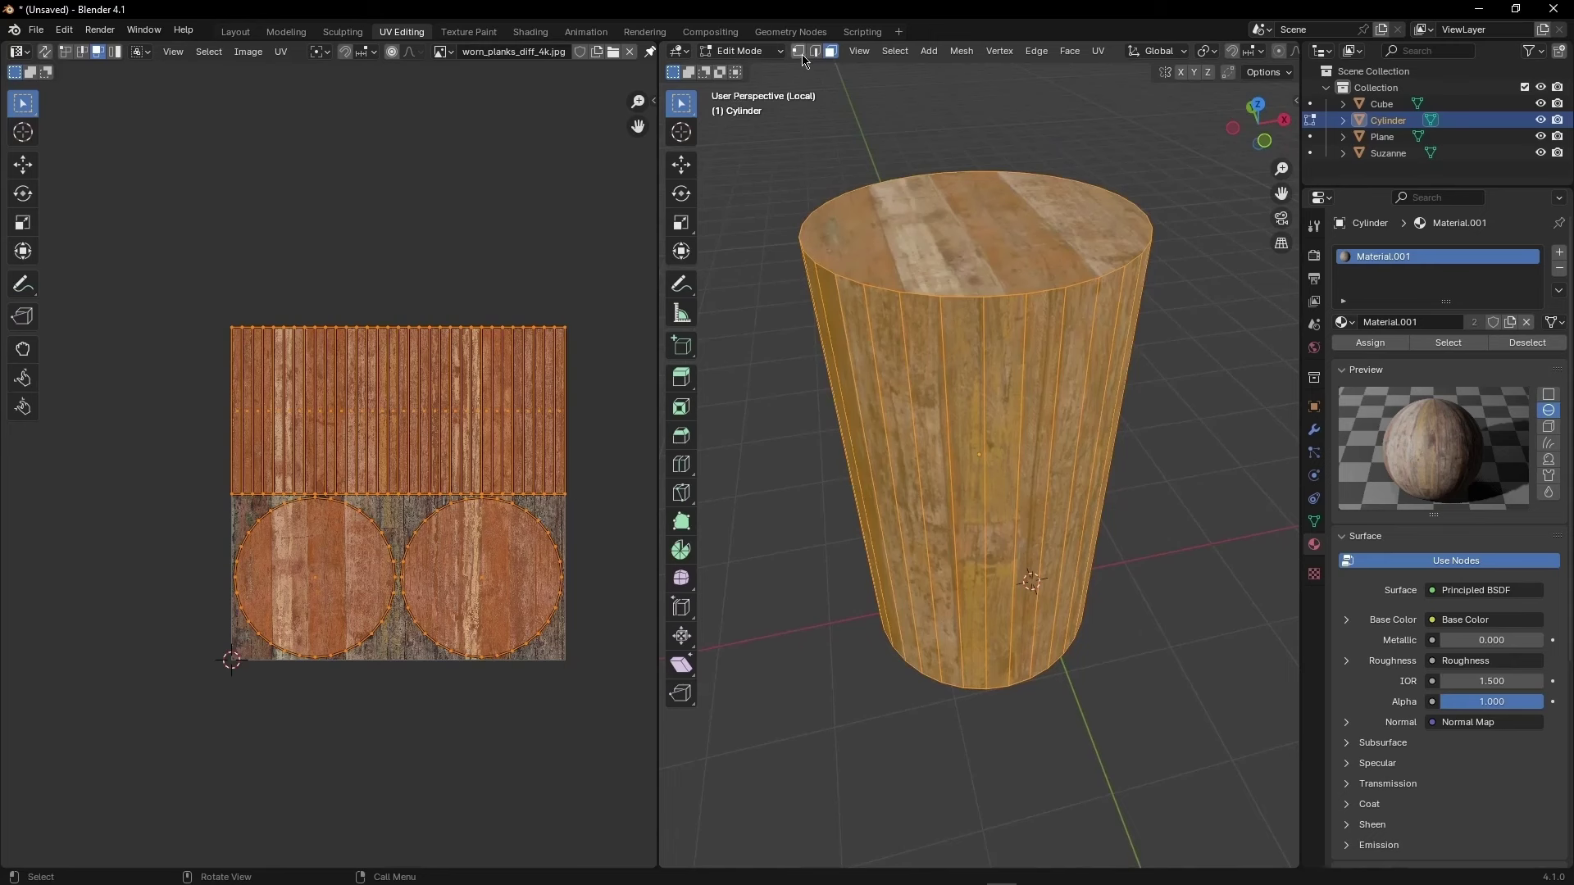
left_click(882, 218)
middle_click_drag(943, 330, 895, 263)
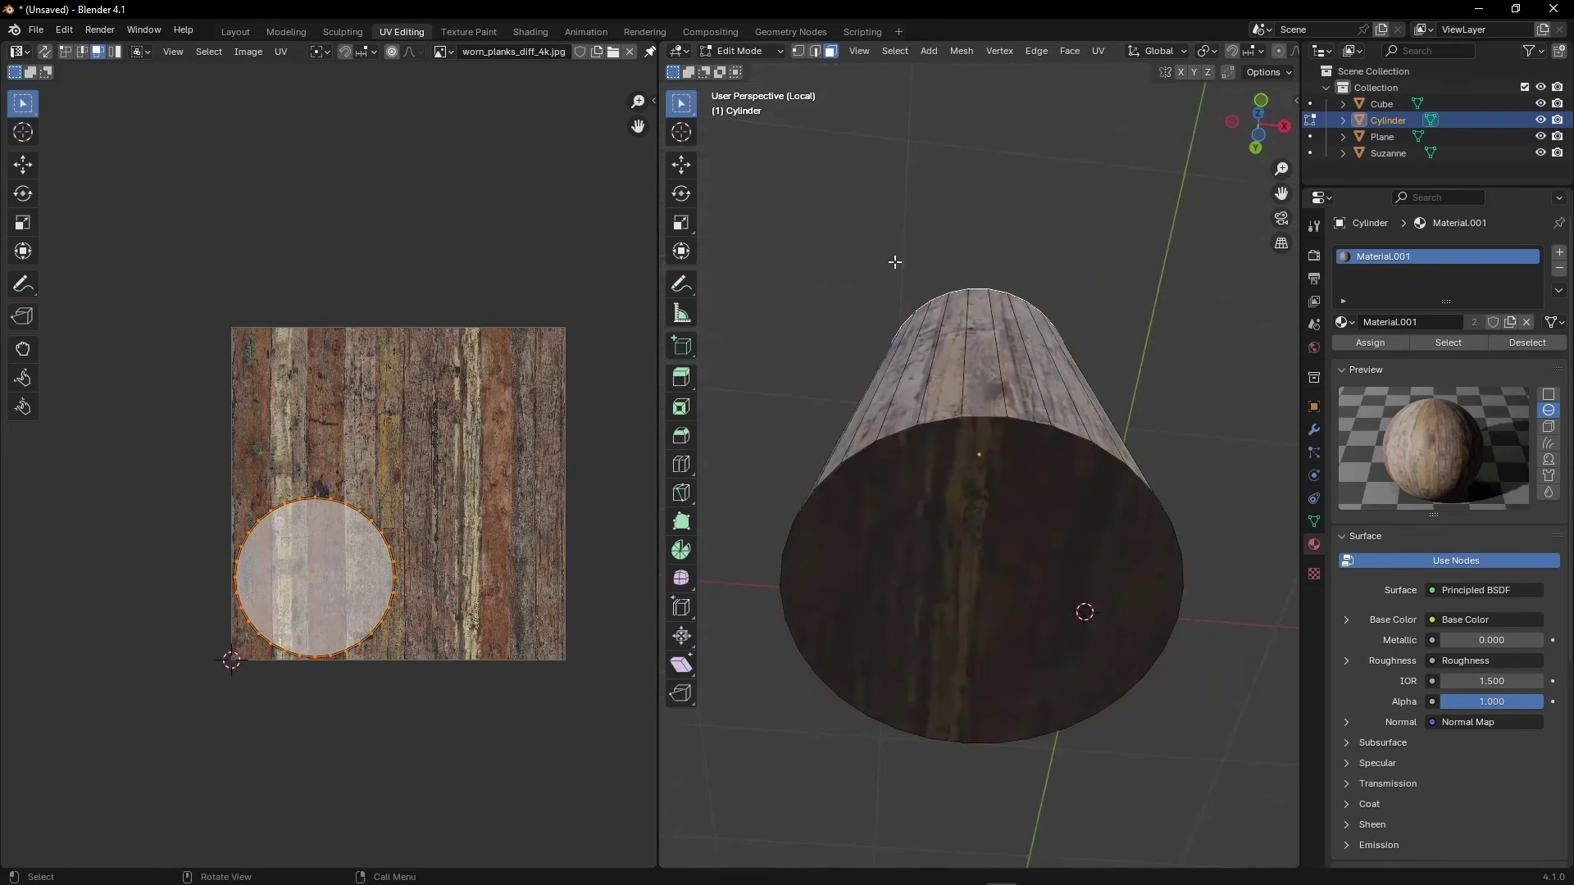
left_click(917, 571)
middle_click_drag(918, 570, 967, 448)
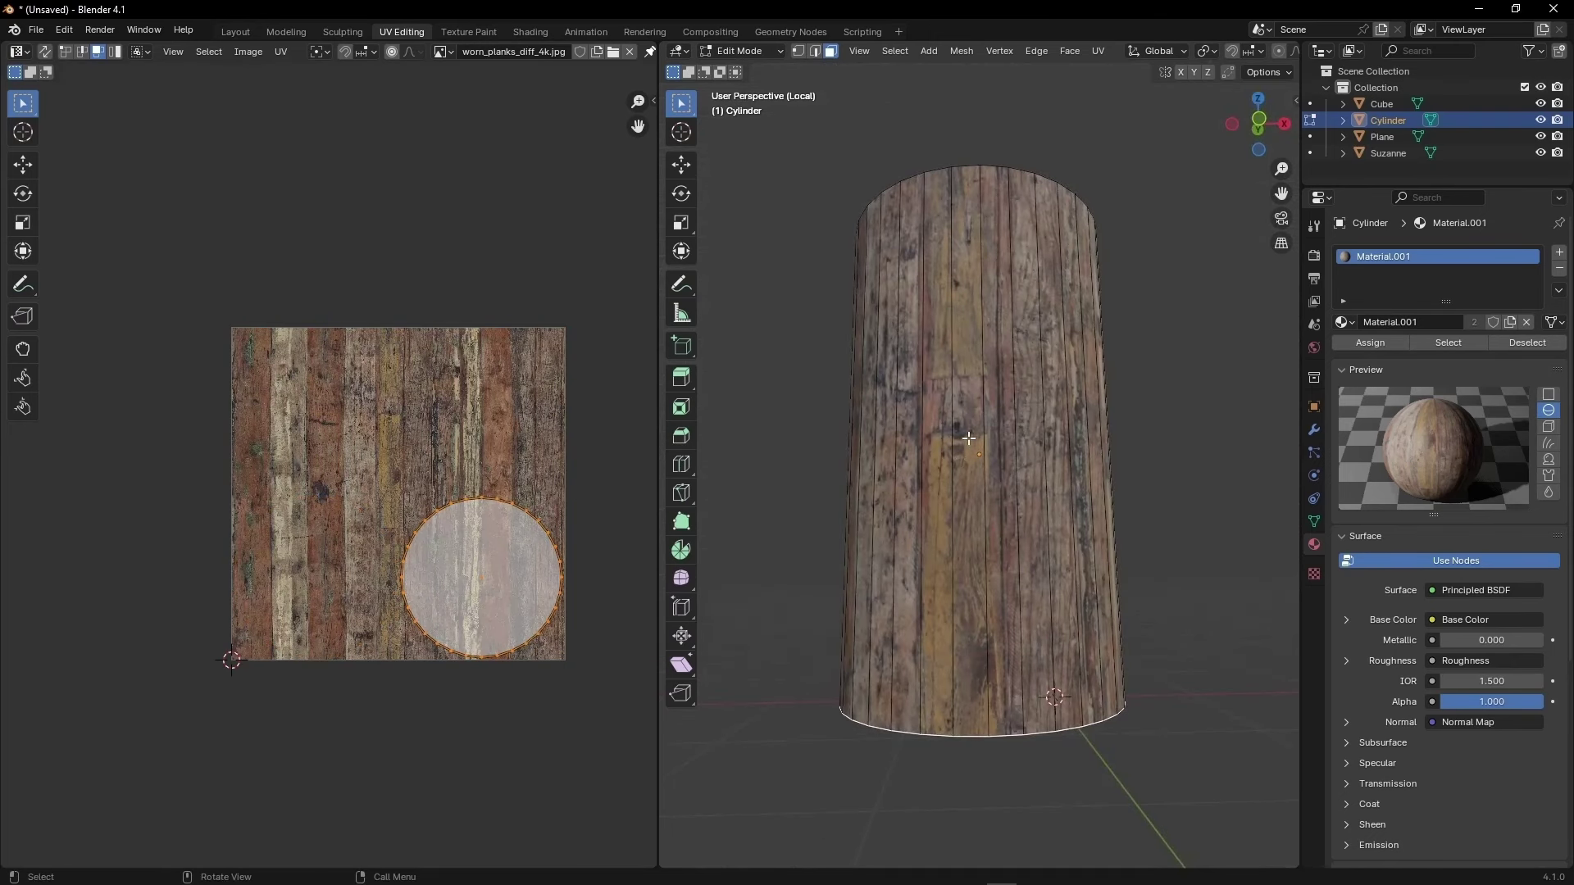
left_click(968, 443)
middle_click_drag(960, 437, 970, 529)
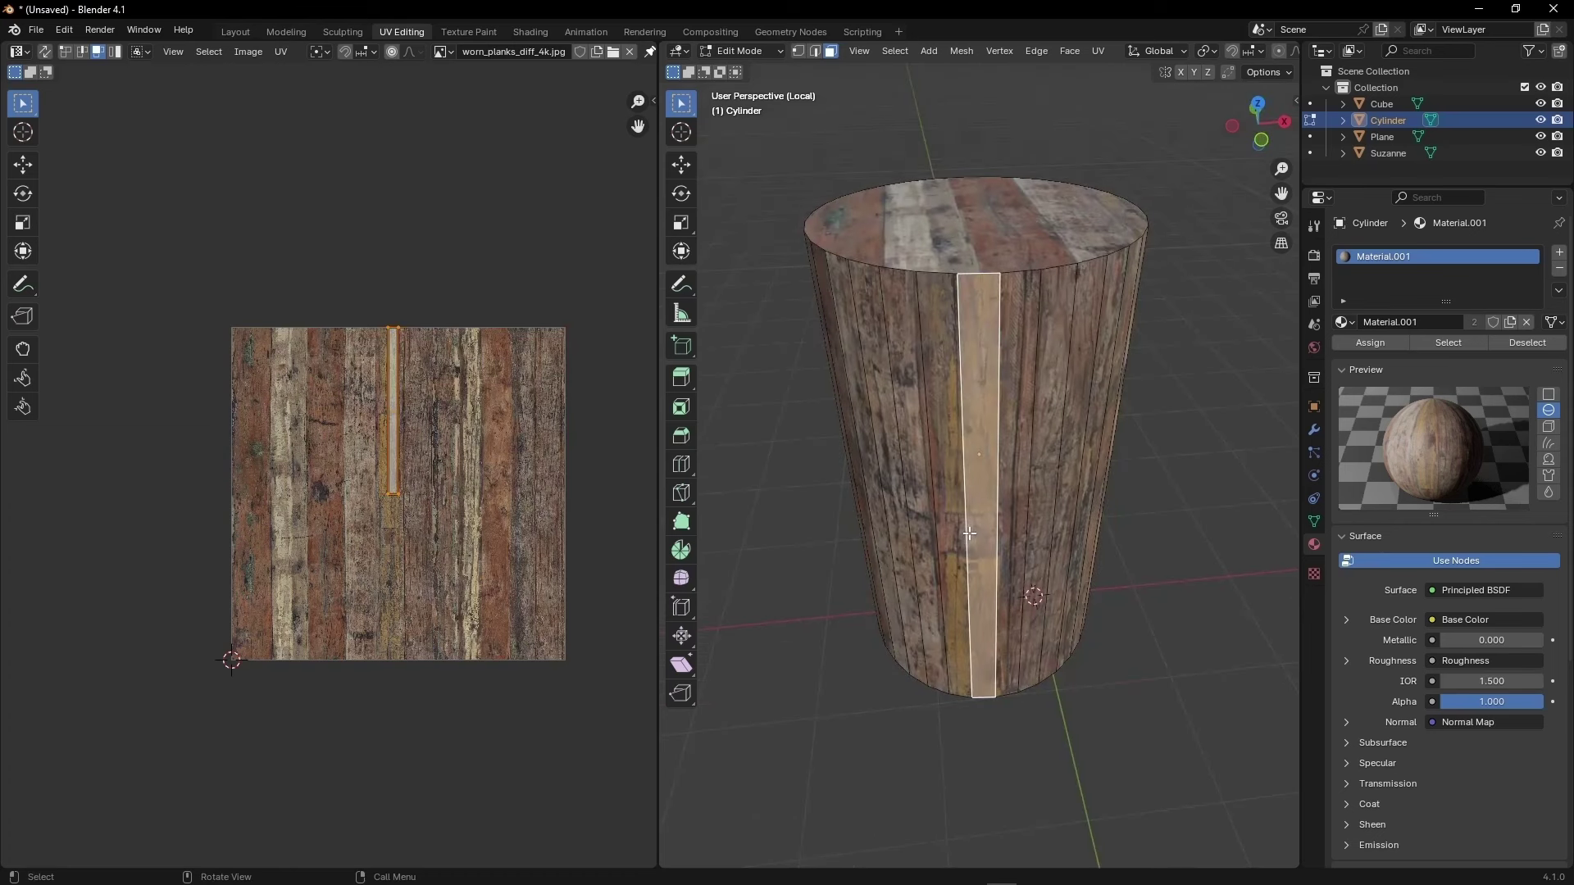
- Select the whole cylinder mesh and unwrap it into a side strip and two cap islands
key("a")
key("u")
left_click(971, 532)
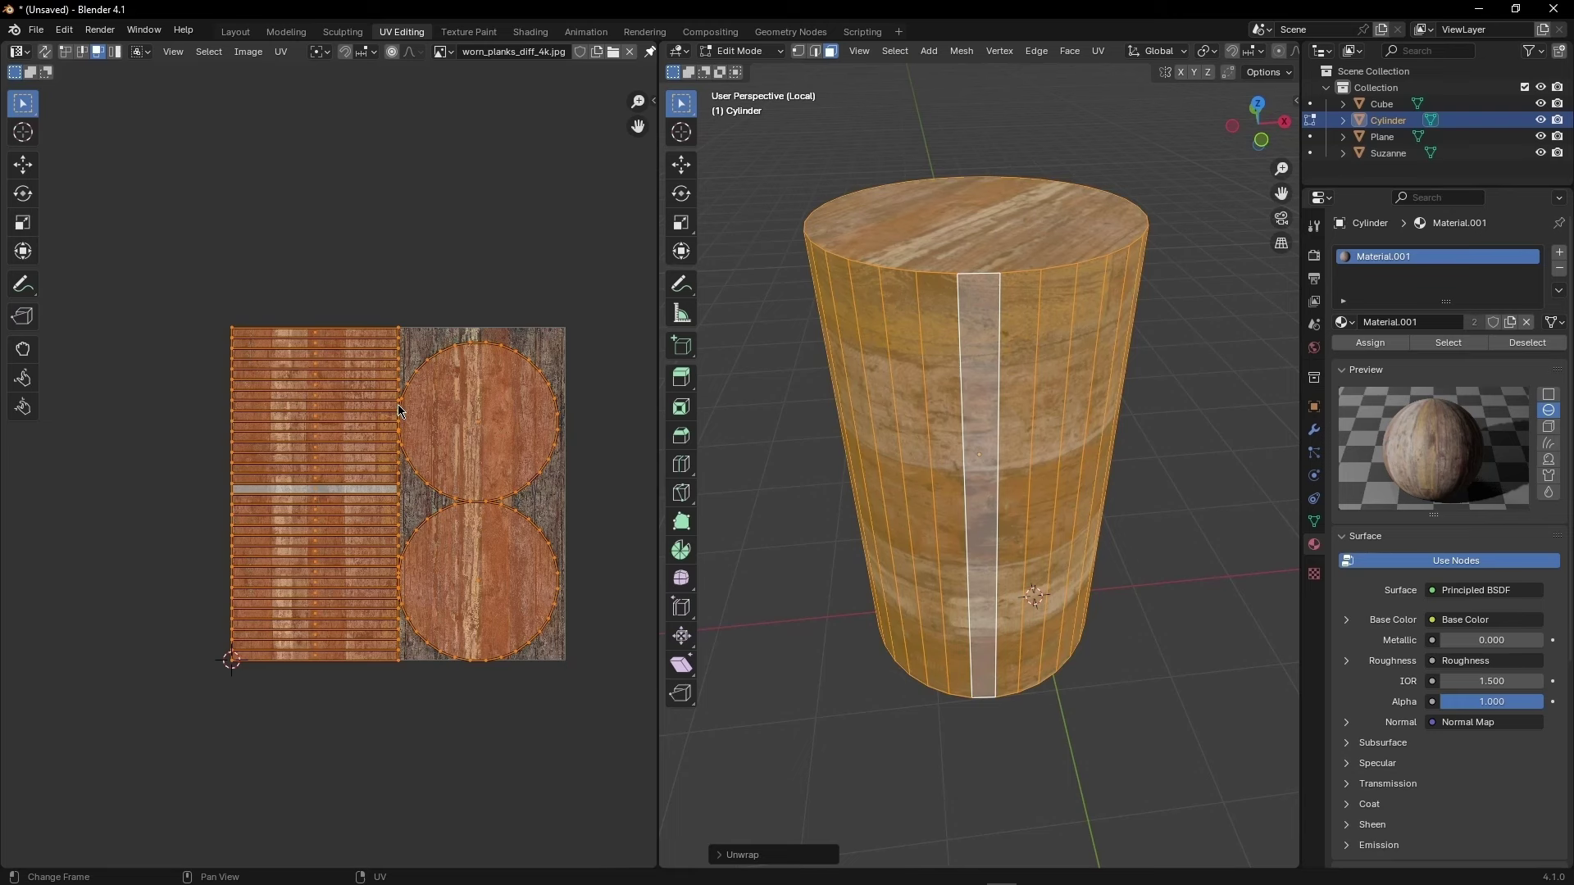
left_click(735, 243)
middle_click_drag(975, 369, 966, 326)
- Select the whole cylinder mesh again and bring up the UV Mapping menu
key("a")
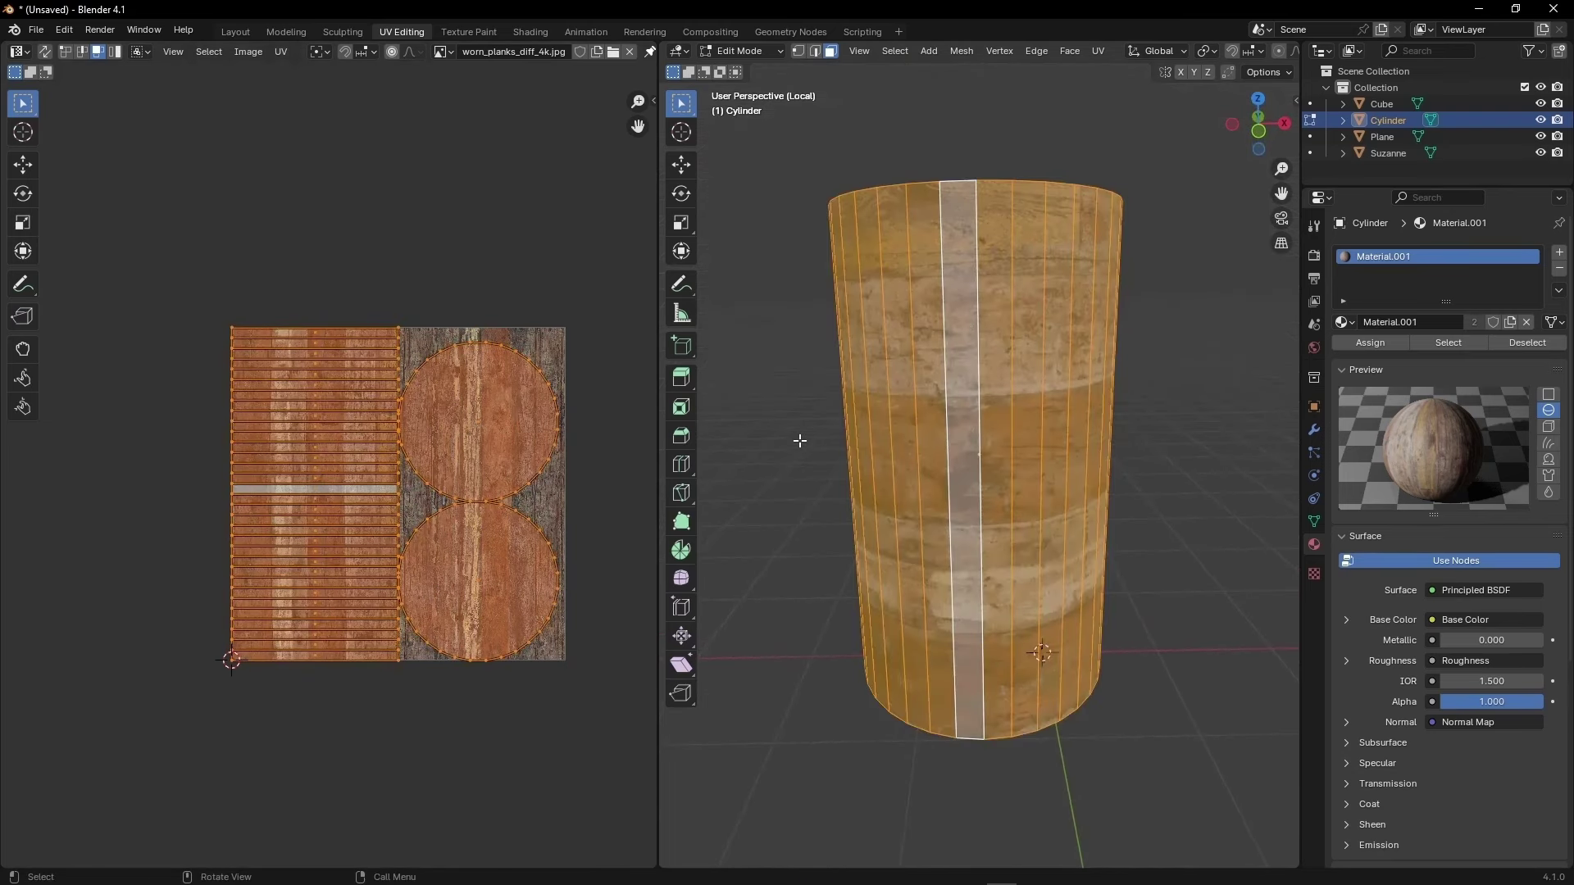
key("u")
key("u")
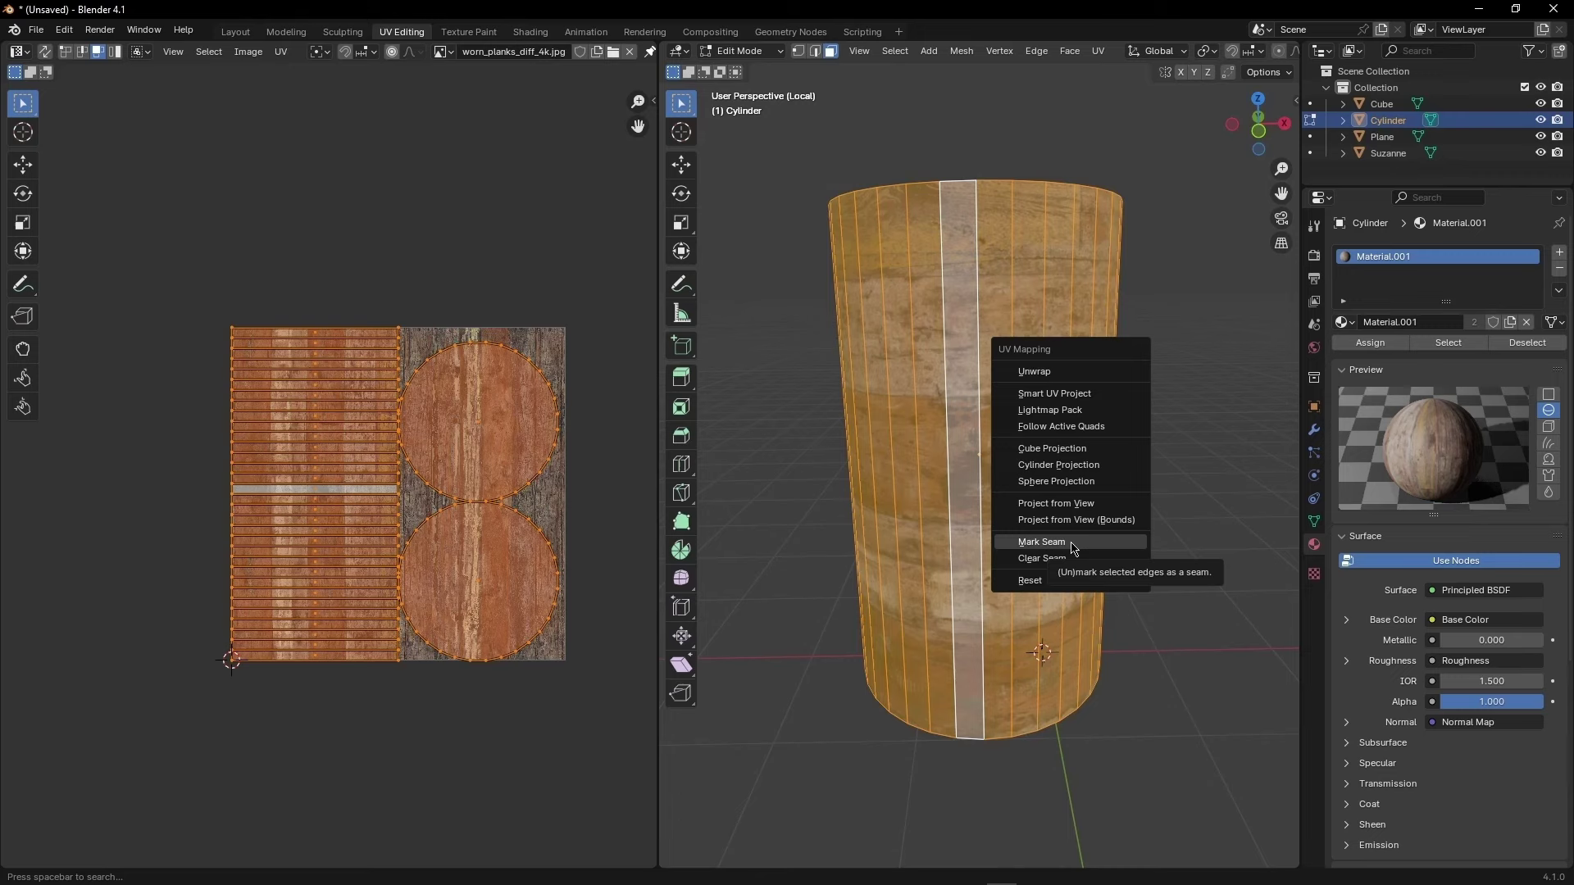
- Apply Smart UV Project to the cylinder with a 0.05 island margin
left_click(1061, 394)
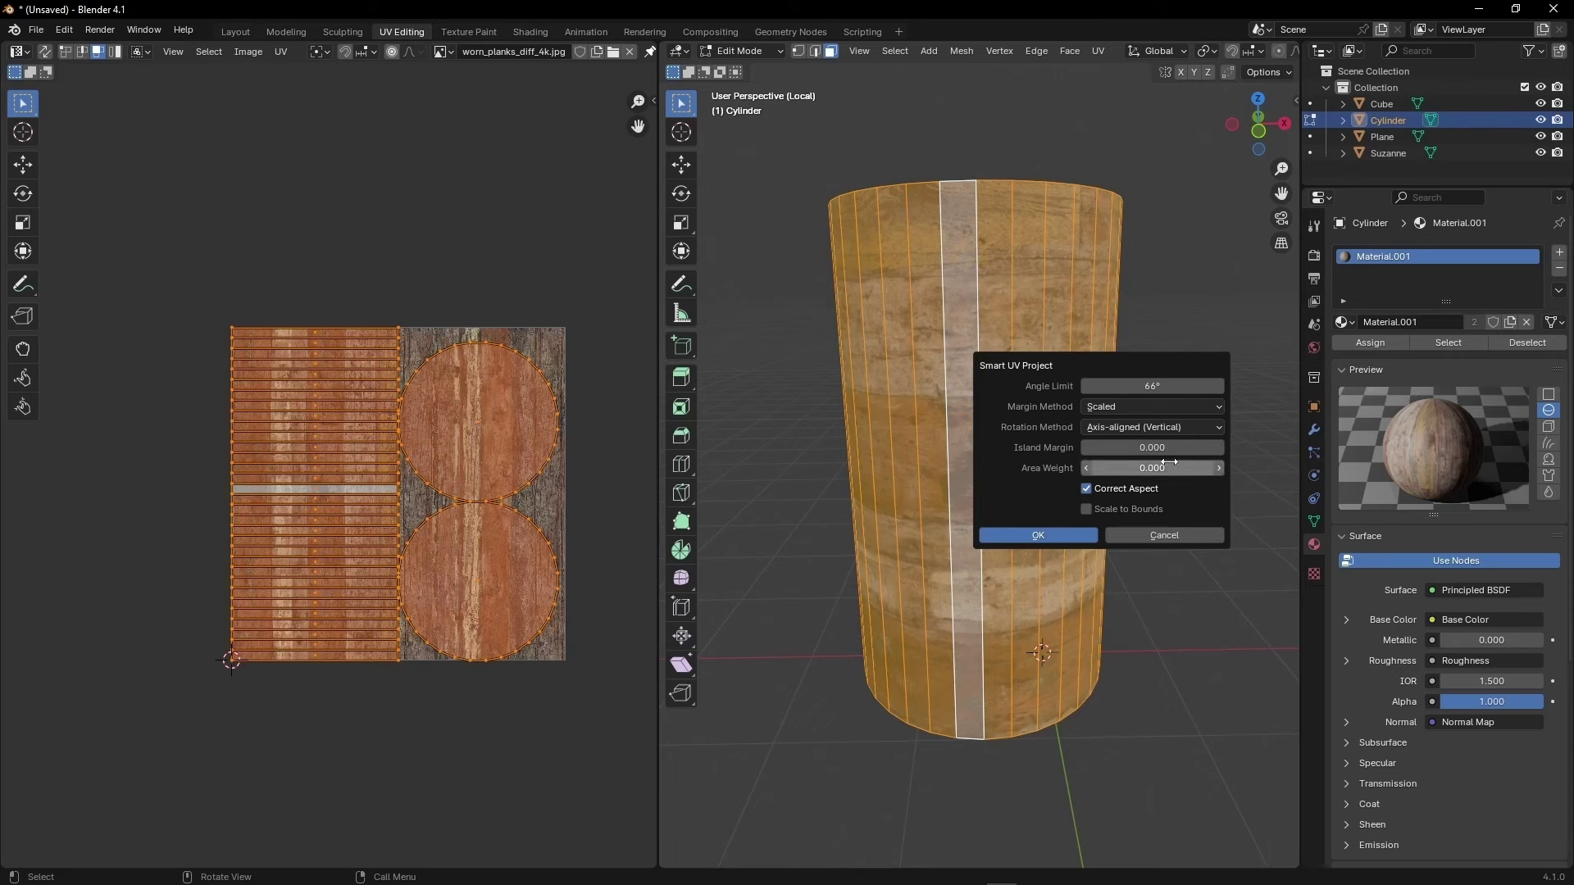
left_click(1221, 448)
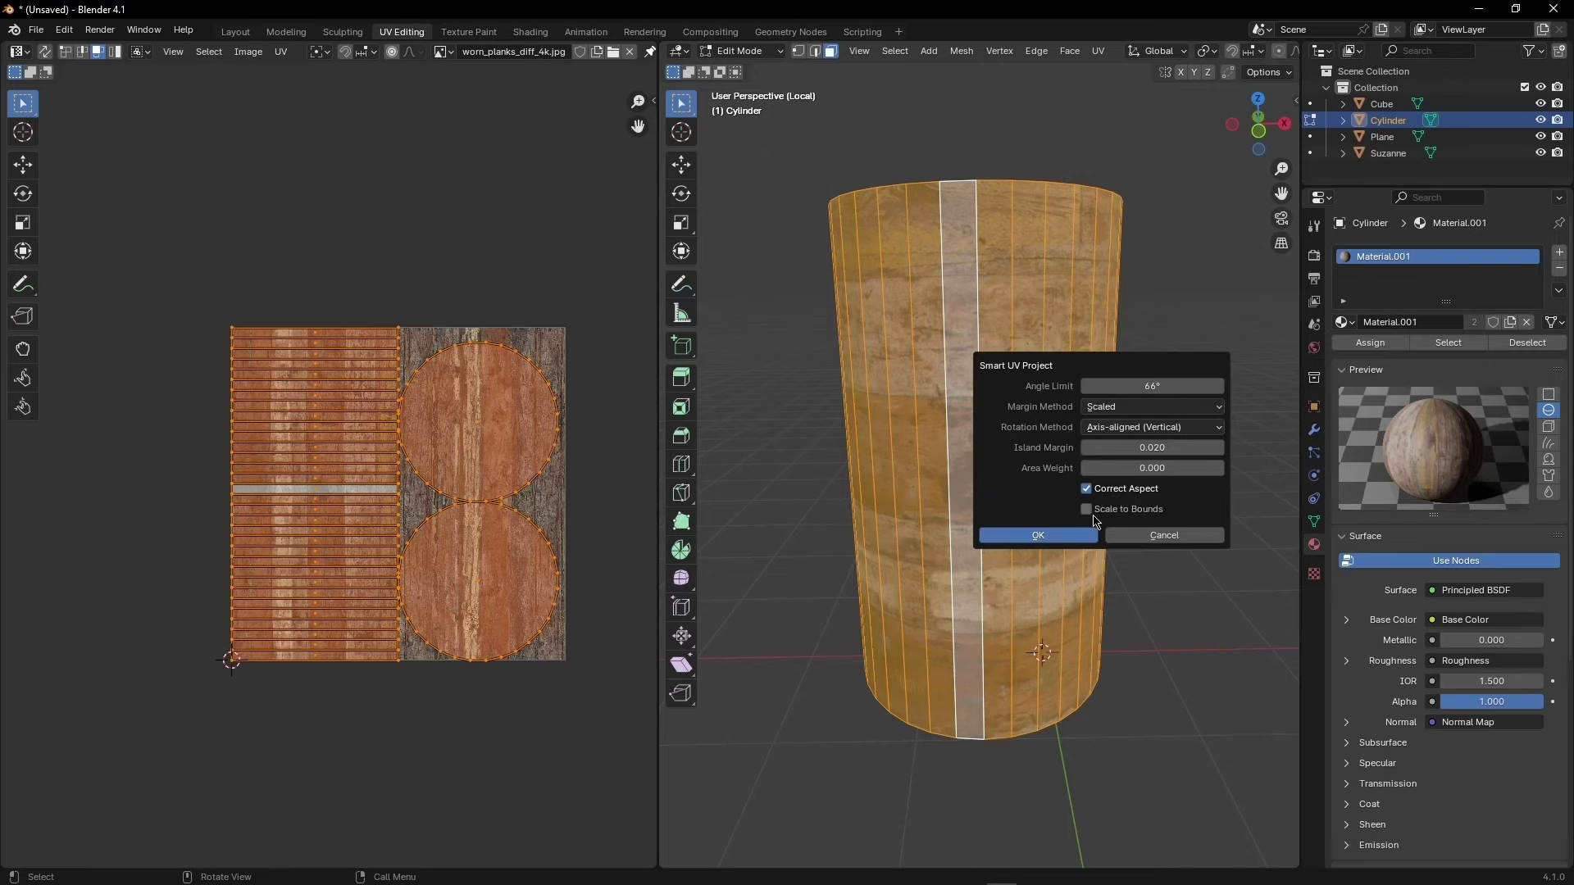
double_click(1160, 448)
type("0.05")
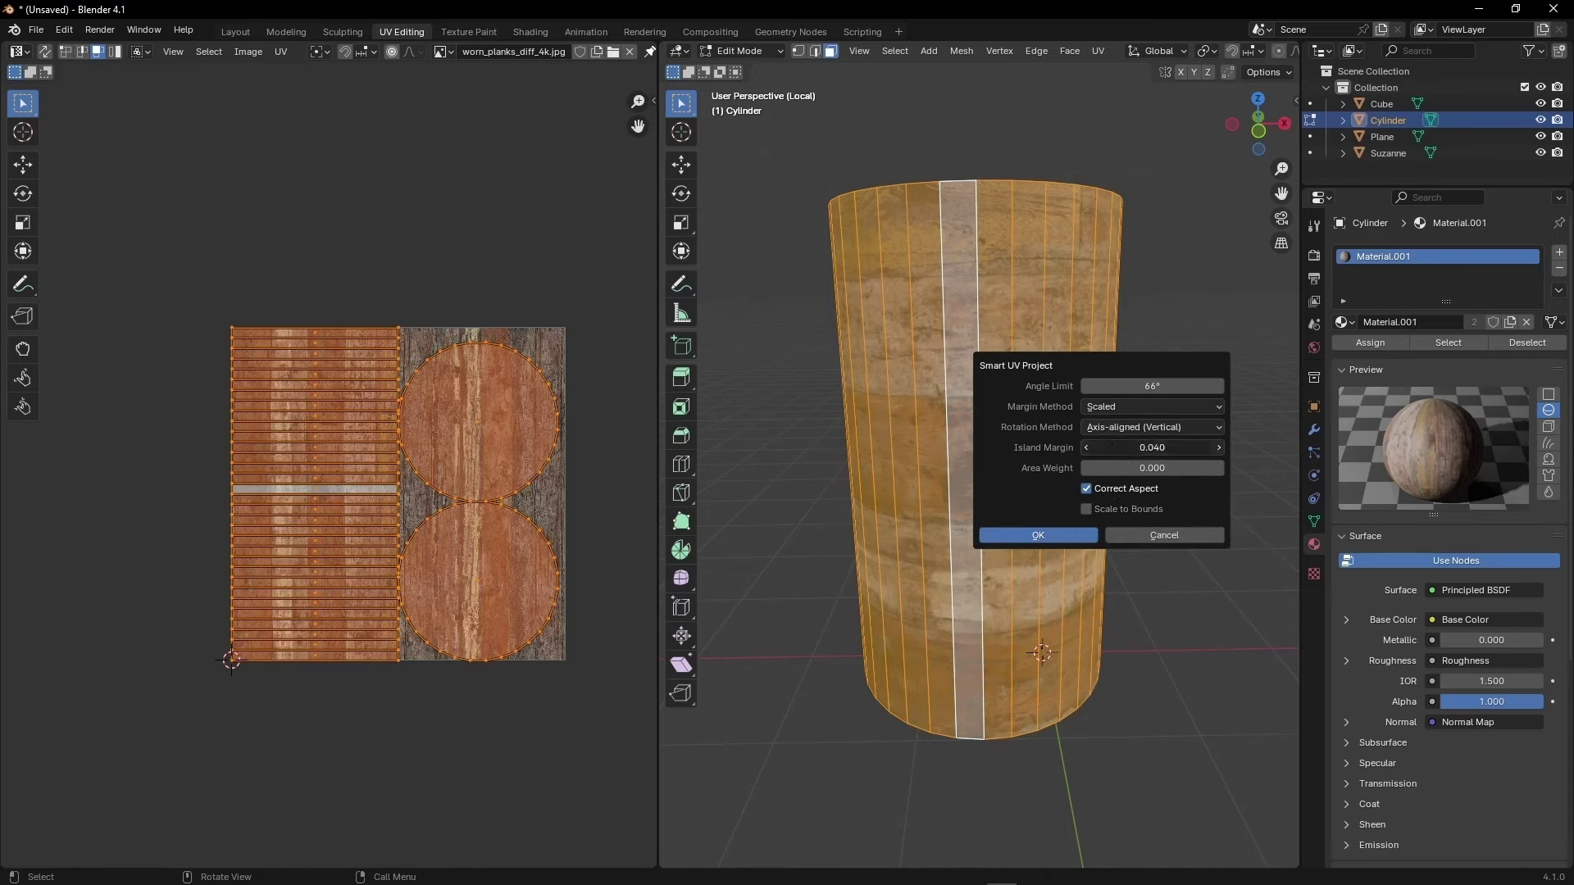
key("Return")
left_click(1039, 535)
- Switch to front orthographic view and reopen the UV Mapping menu
scroll(460, 426, "up", 2)
scroll(460, 425, "up", 4)
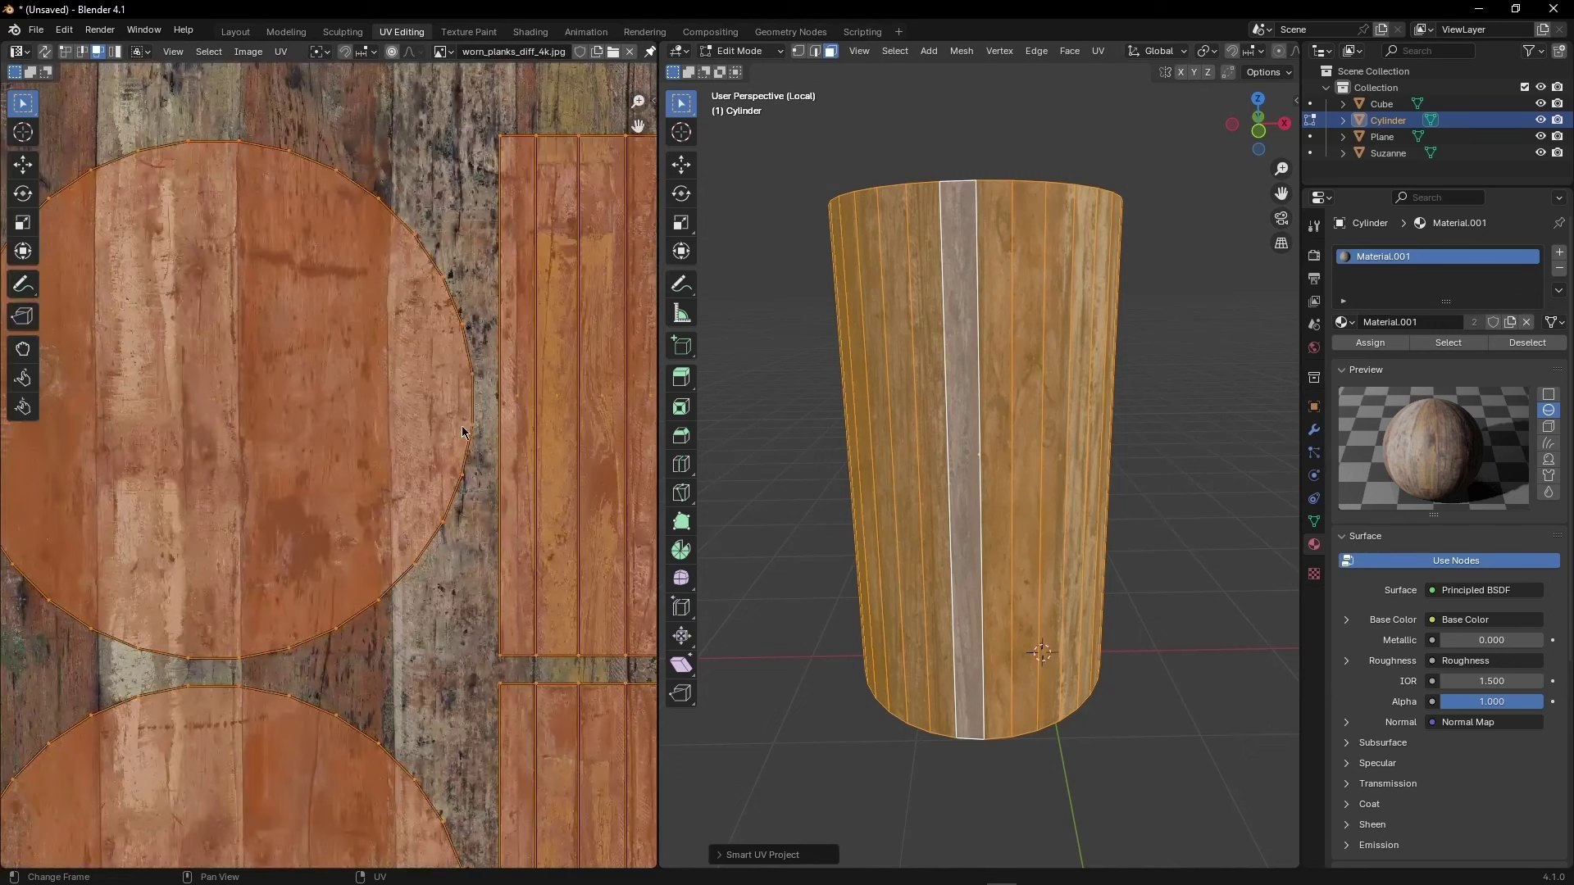
scroll(431, 521, "down", 4)
scroll(435, 533, "down", 1)
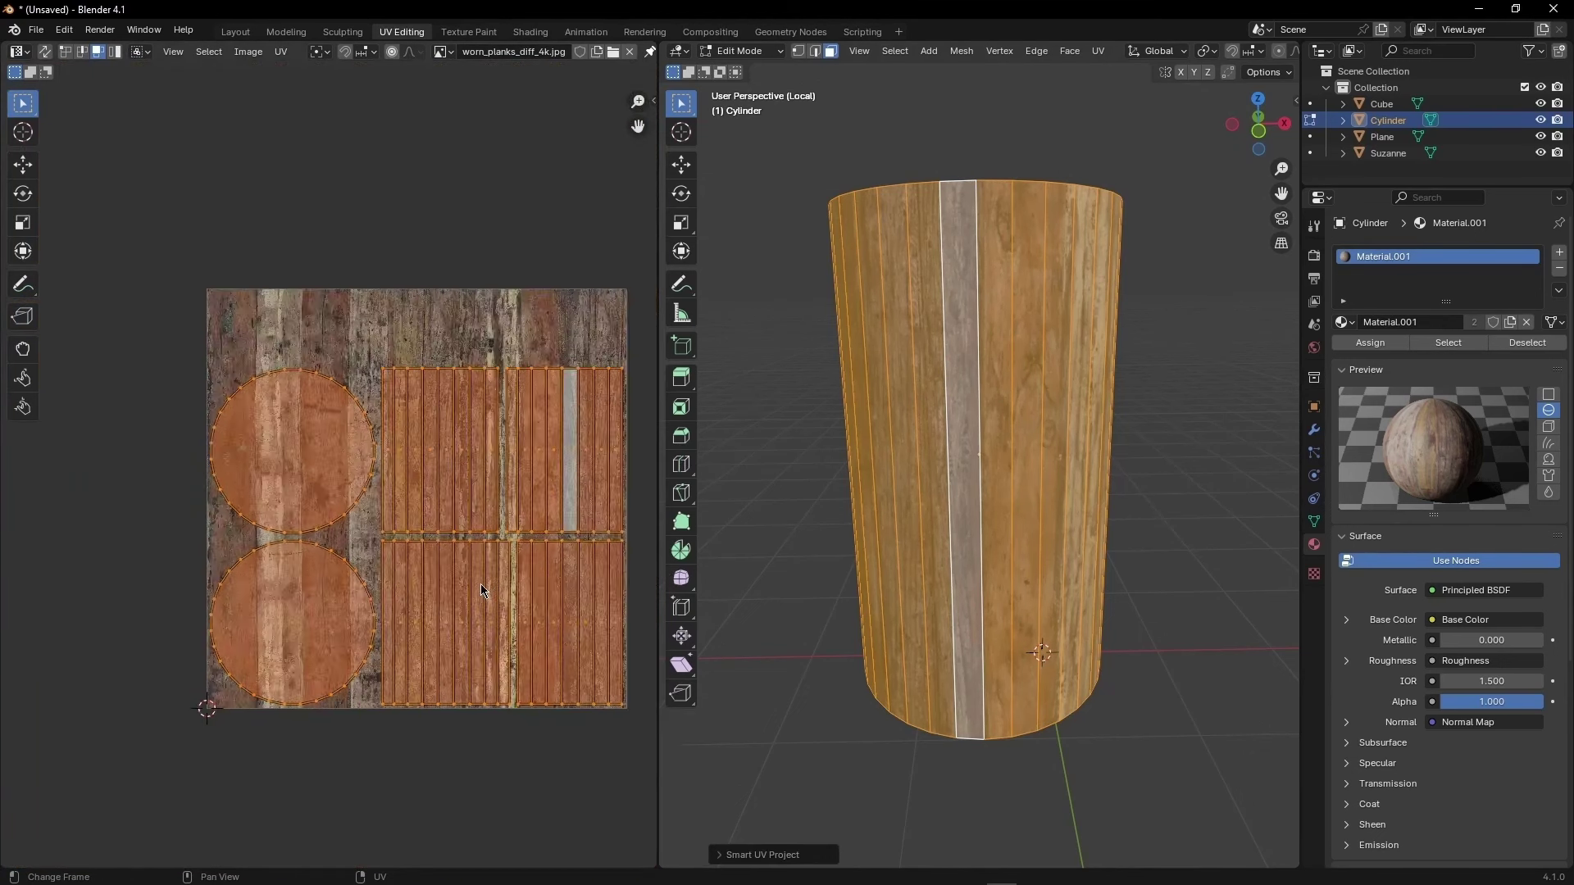
scroll(434, 532, "down", 1)
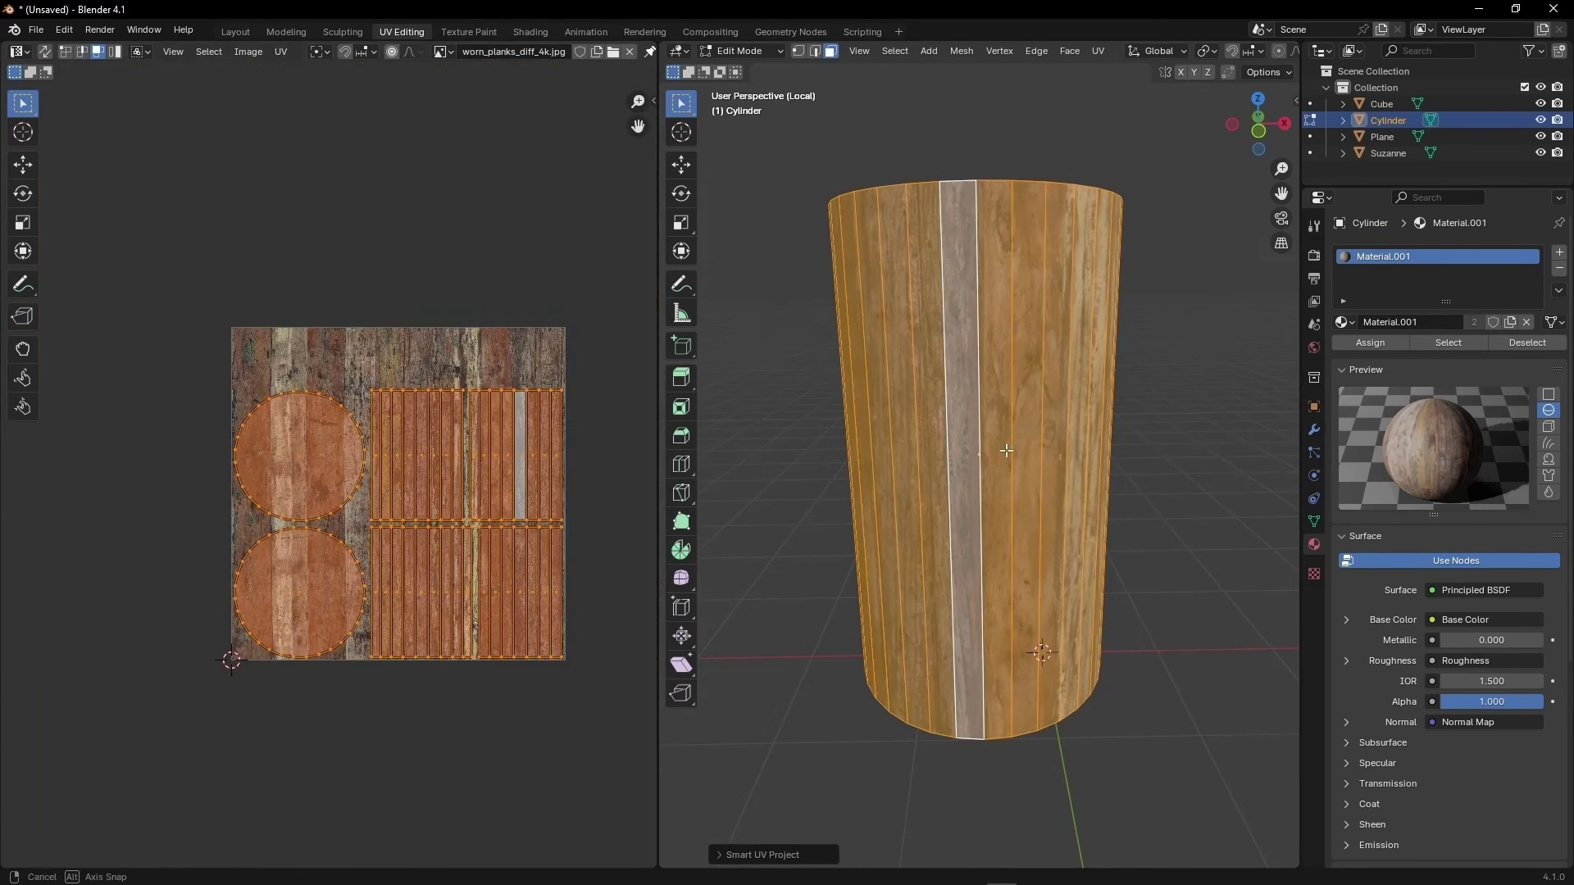
middle_click_drag(951, 426, 975, 476)
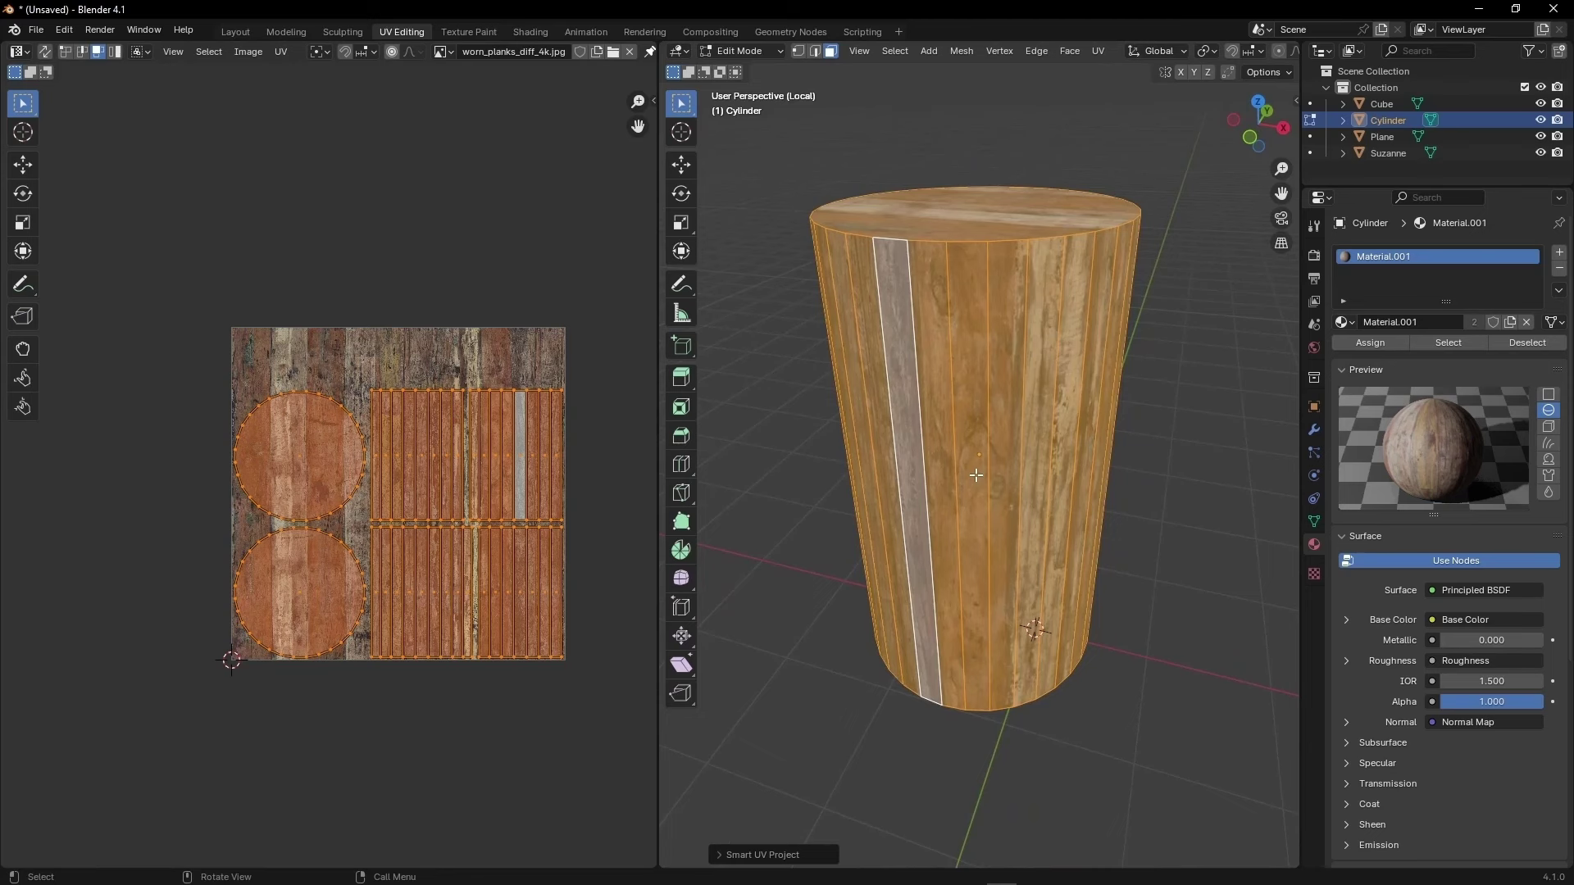
key("KP_1")
key("u")
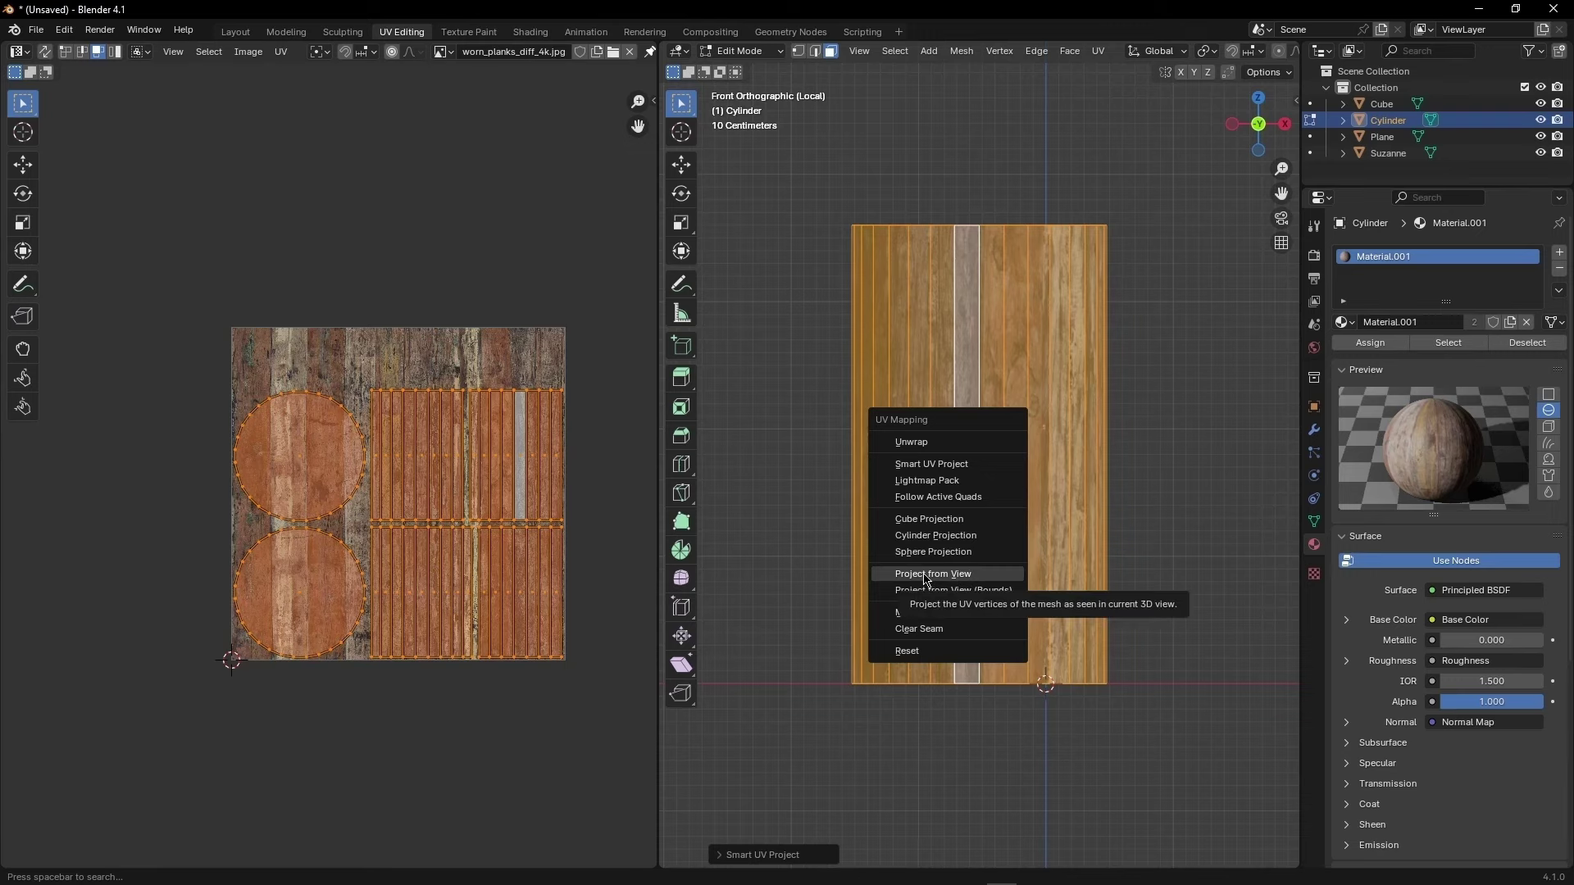
- Project the cylinder's UVs from the current view and scale up the projected island
middle_click_drag(792, 526, 905, 492)
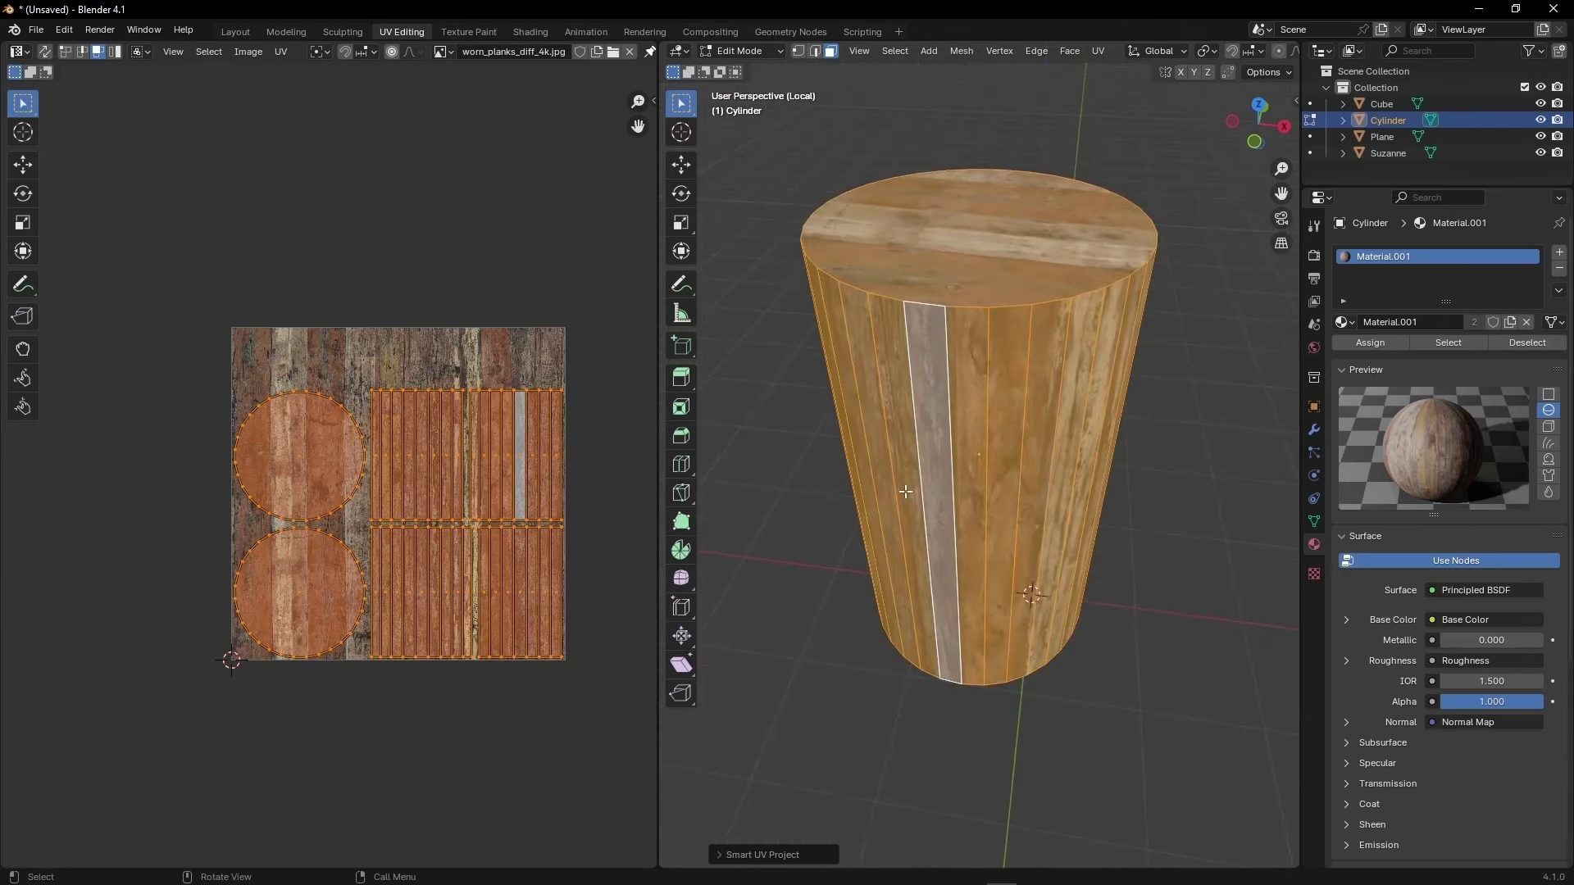
key("u")
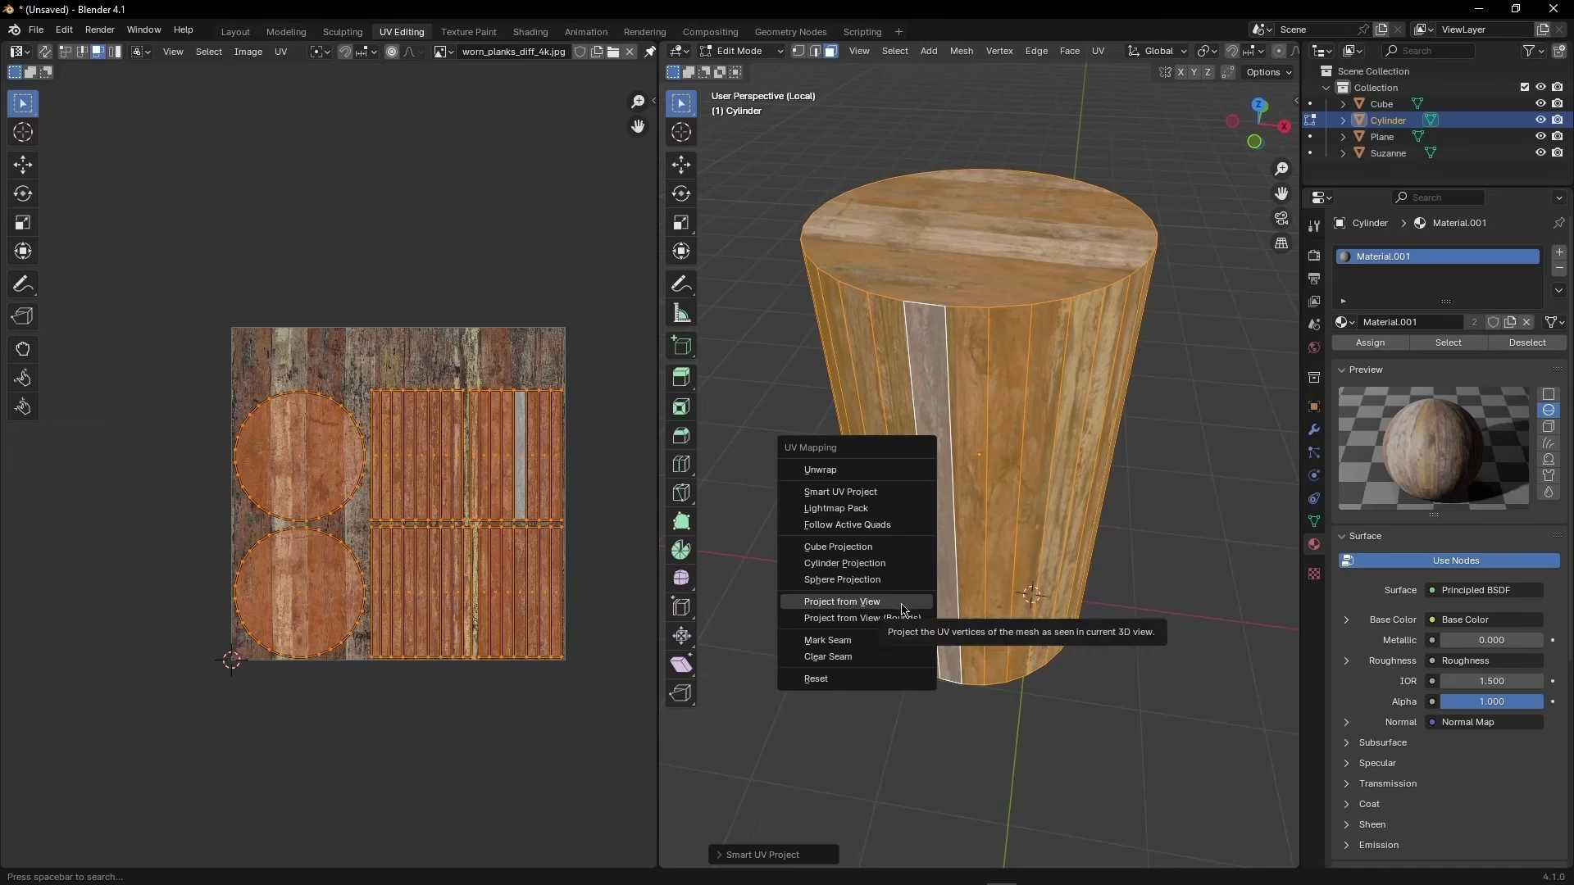
left_click(902, 609)
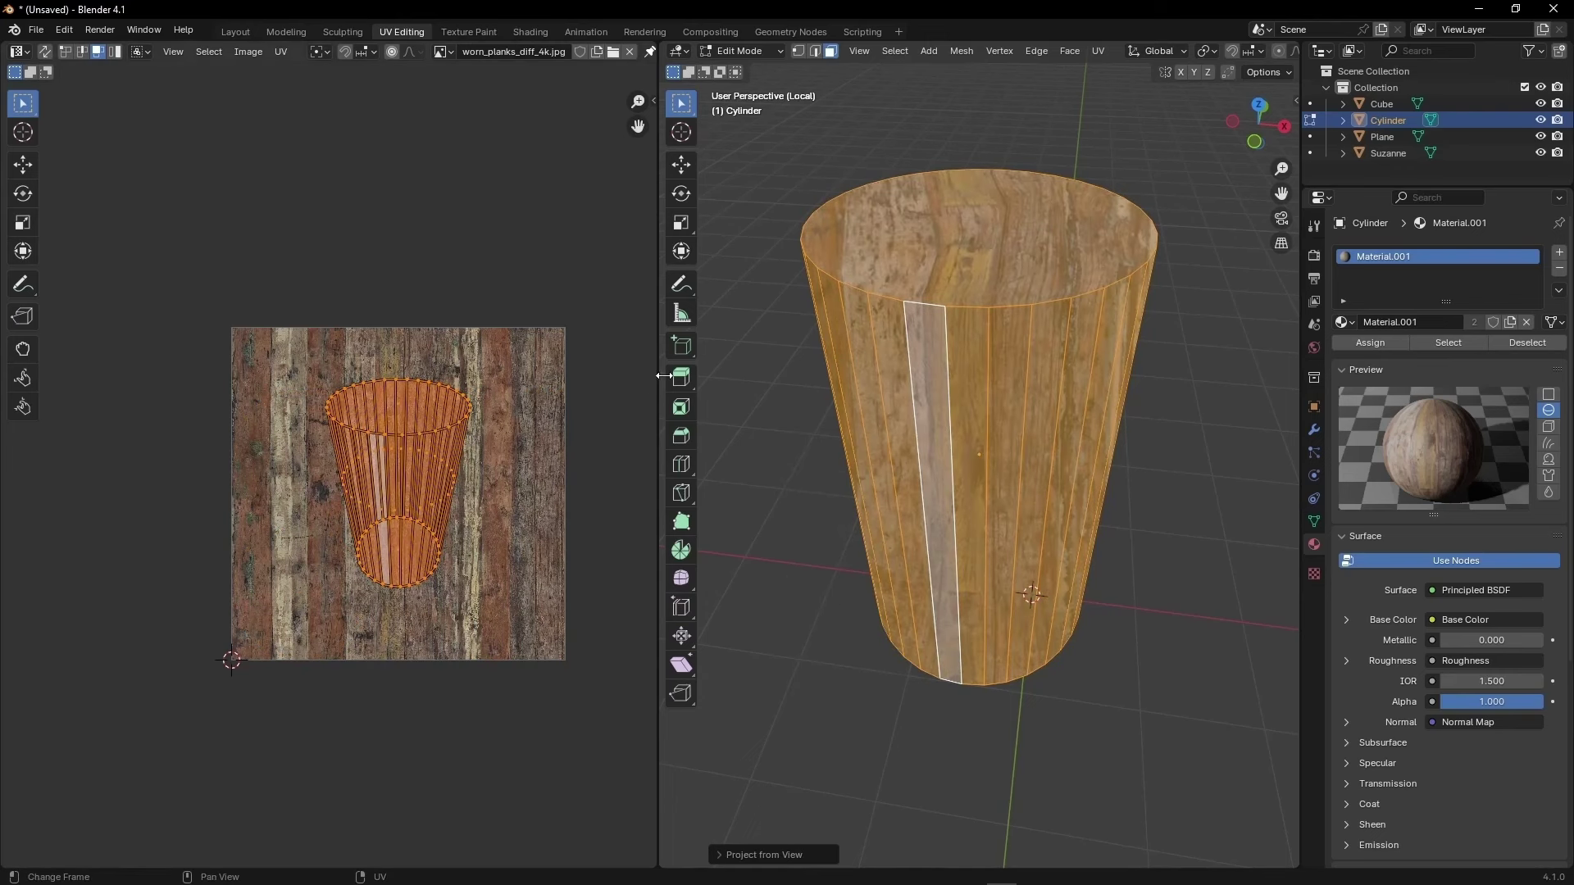
key("s")
left_click(583, 428)
mouse_move(951, 394)
middle_mouse_down()
mouse_move(930, 385)
mouse_move(925, 409)
middle_mouse_up()
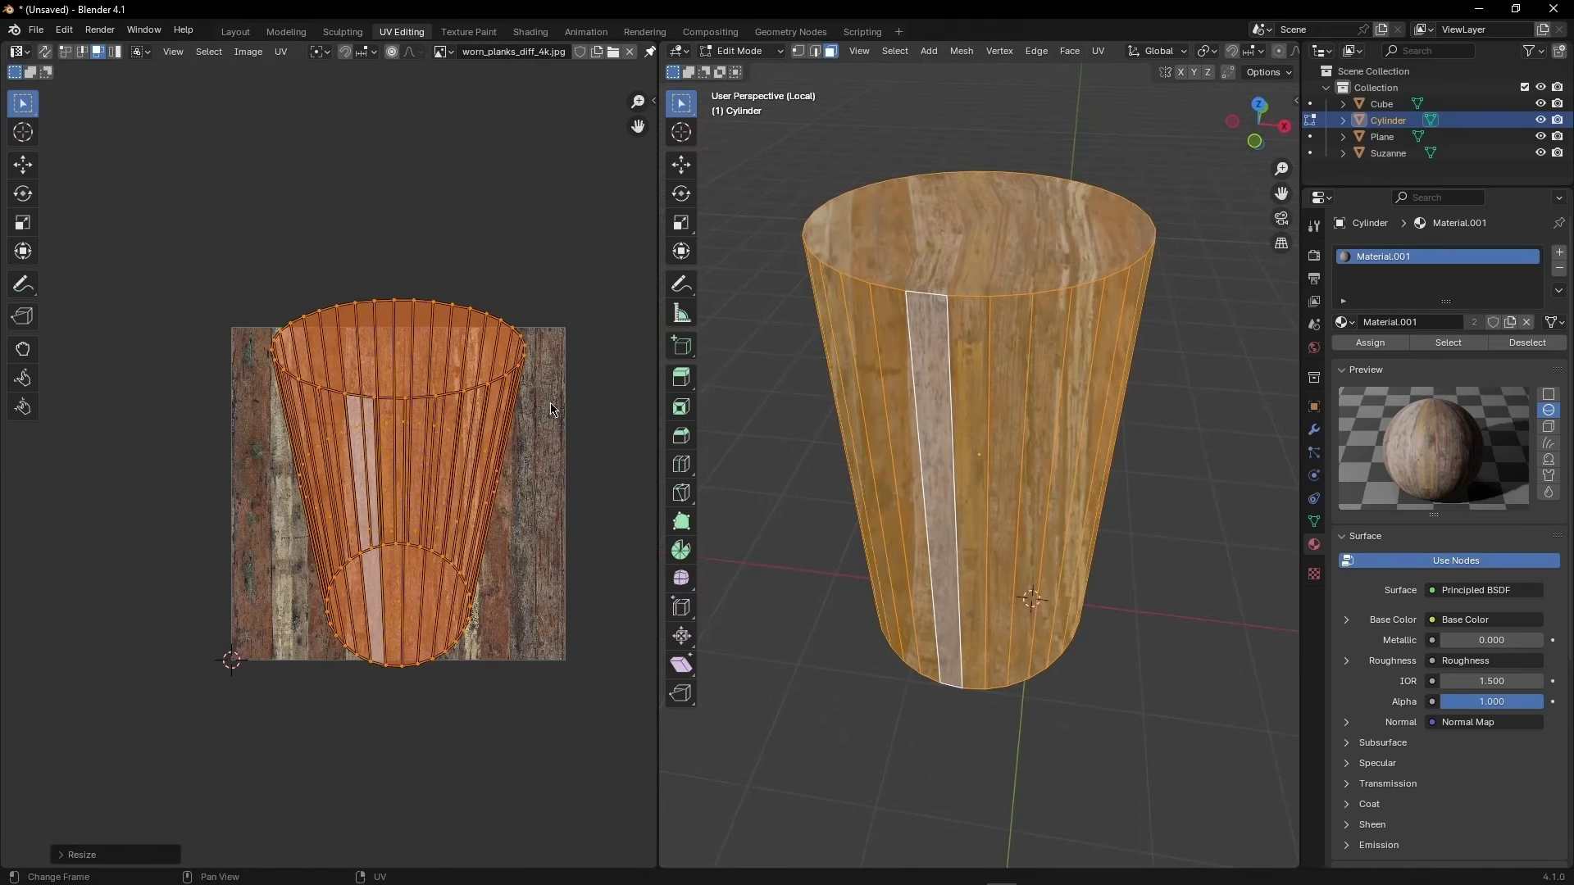
middle_click_drag(885, 360, 902, 385)
- Re-project from a side view with Project from View (Bounds), then reselect all and reopen the UV menu
key("u")
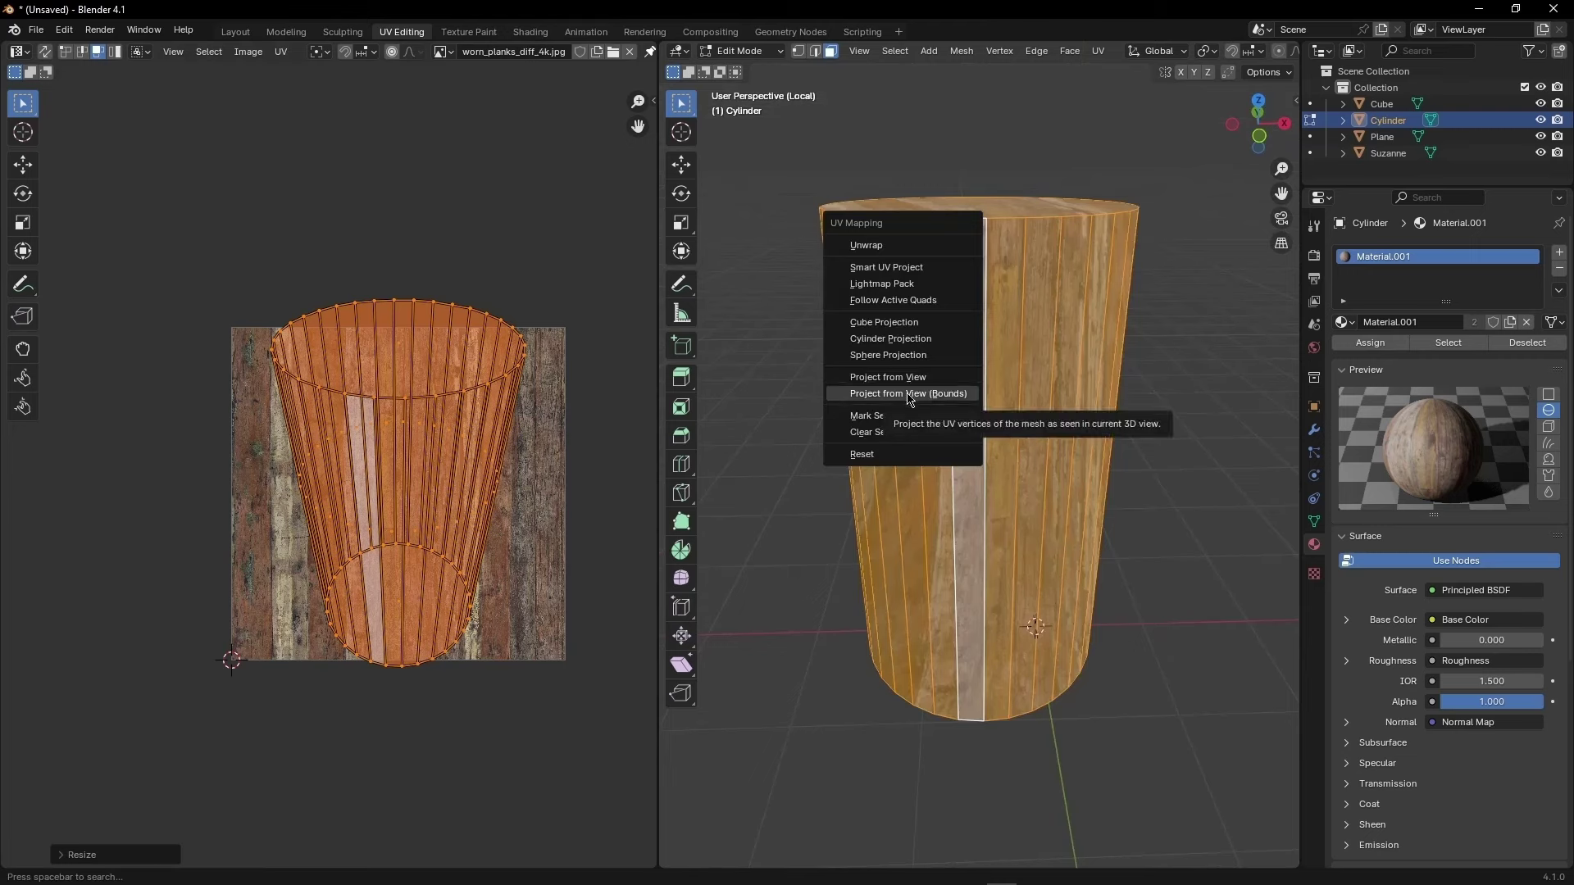
left_click(909, 395)
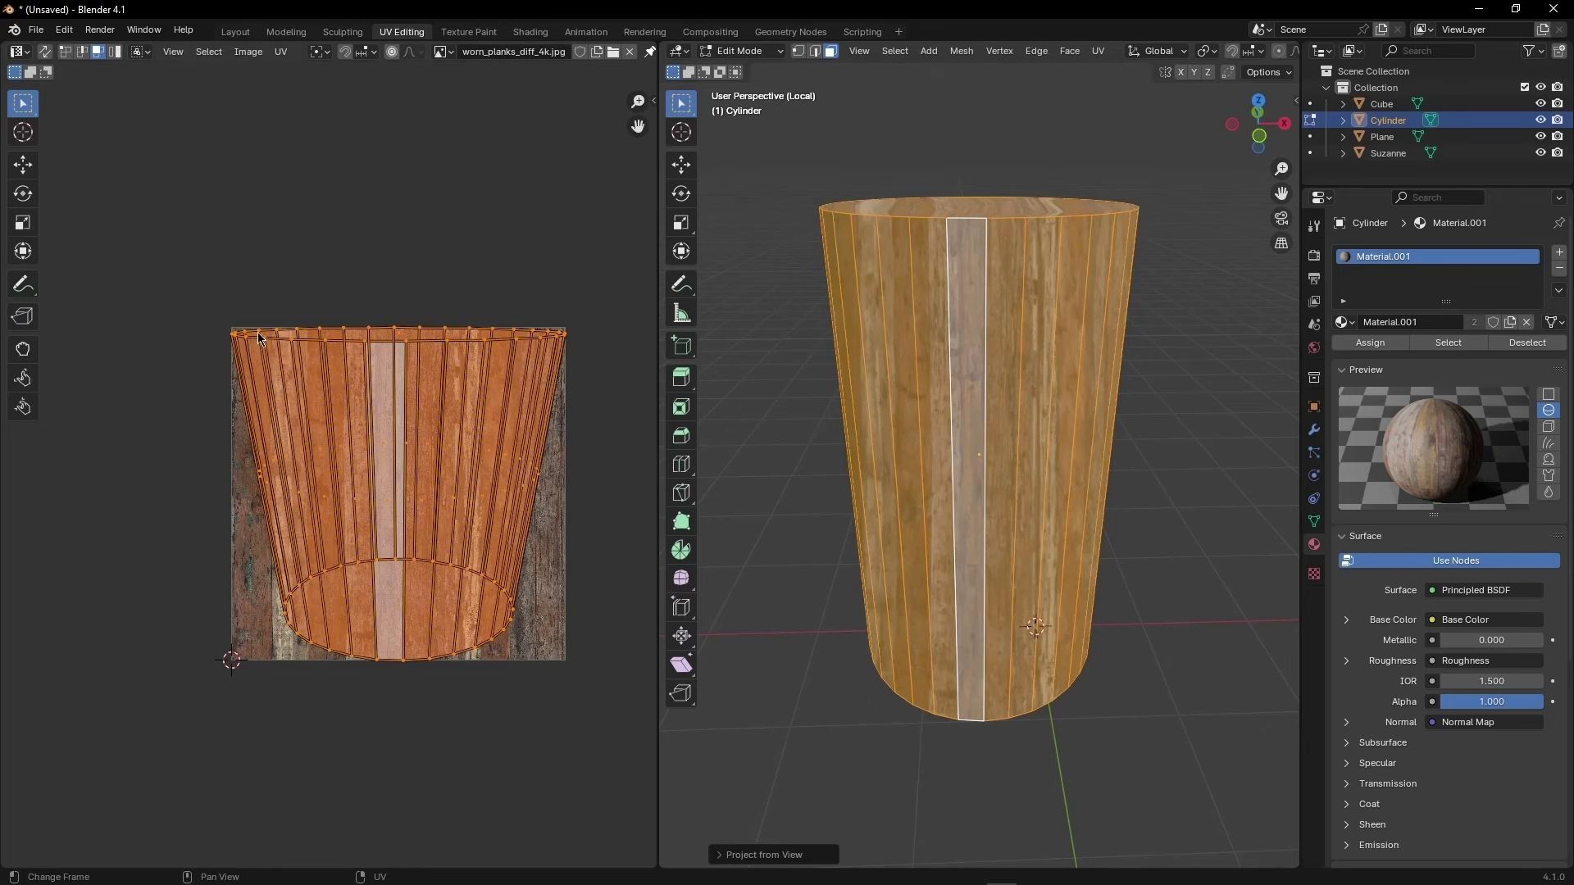
middle_click_drag(1066, 533, 1098, 447)
key("alt+a")
key("a")
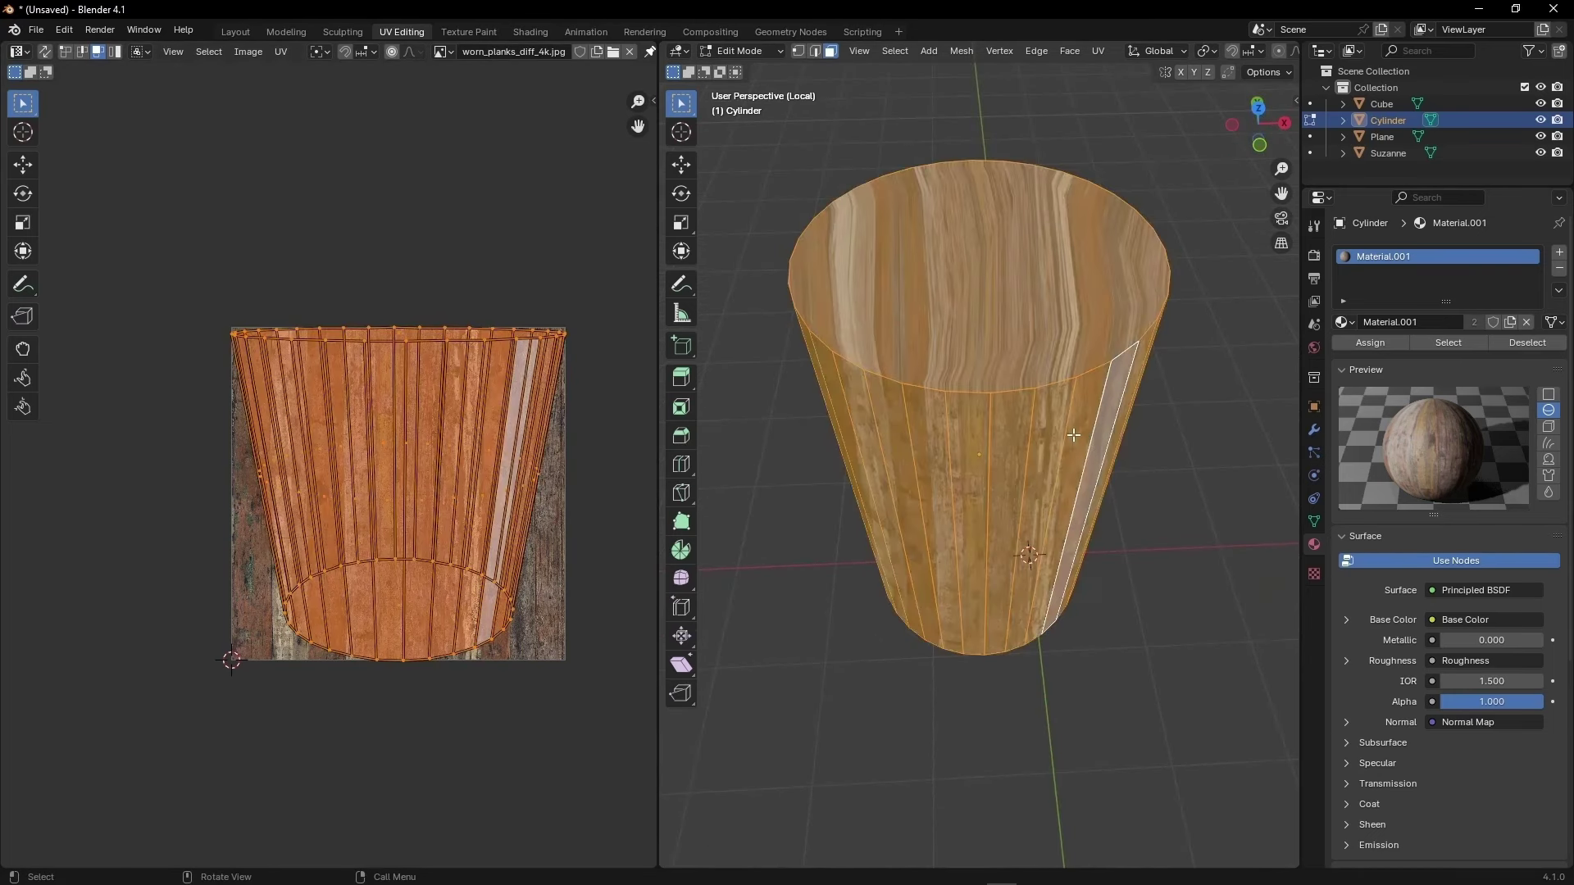
key("u")
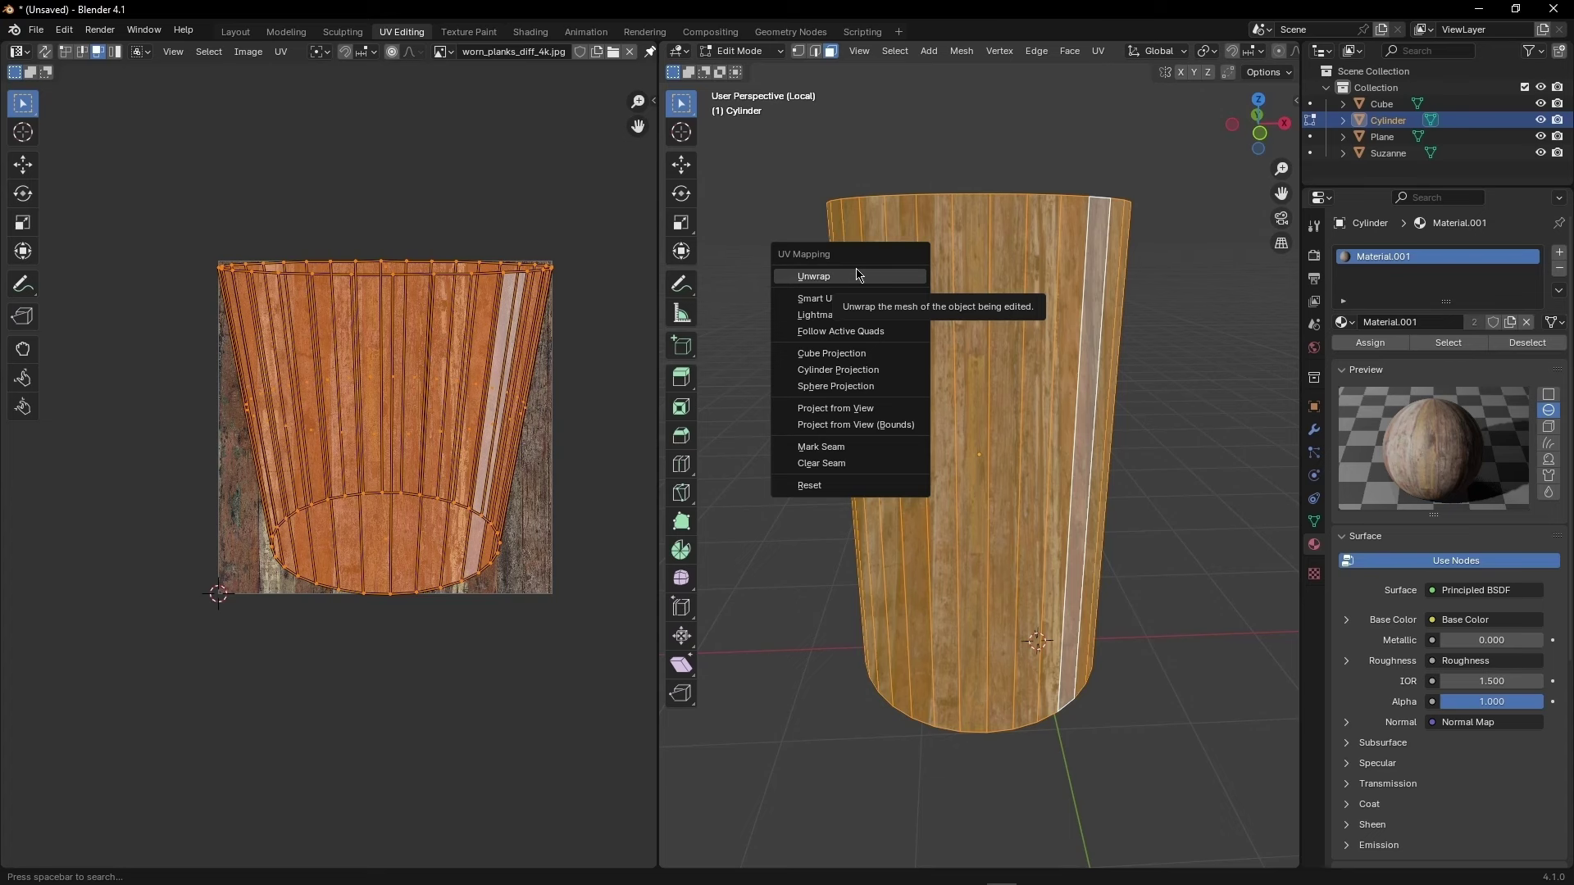
- Unwrap the whole cylinder and try selecting individual vertical face strips
left_click(858, 275)
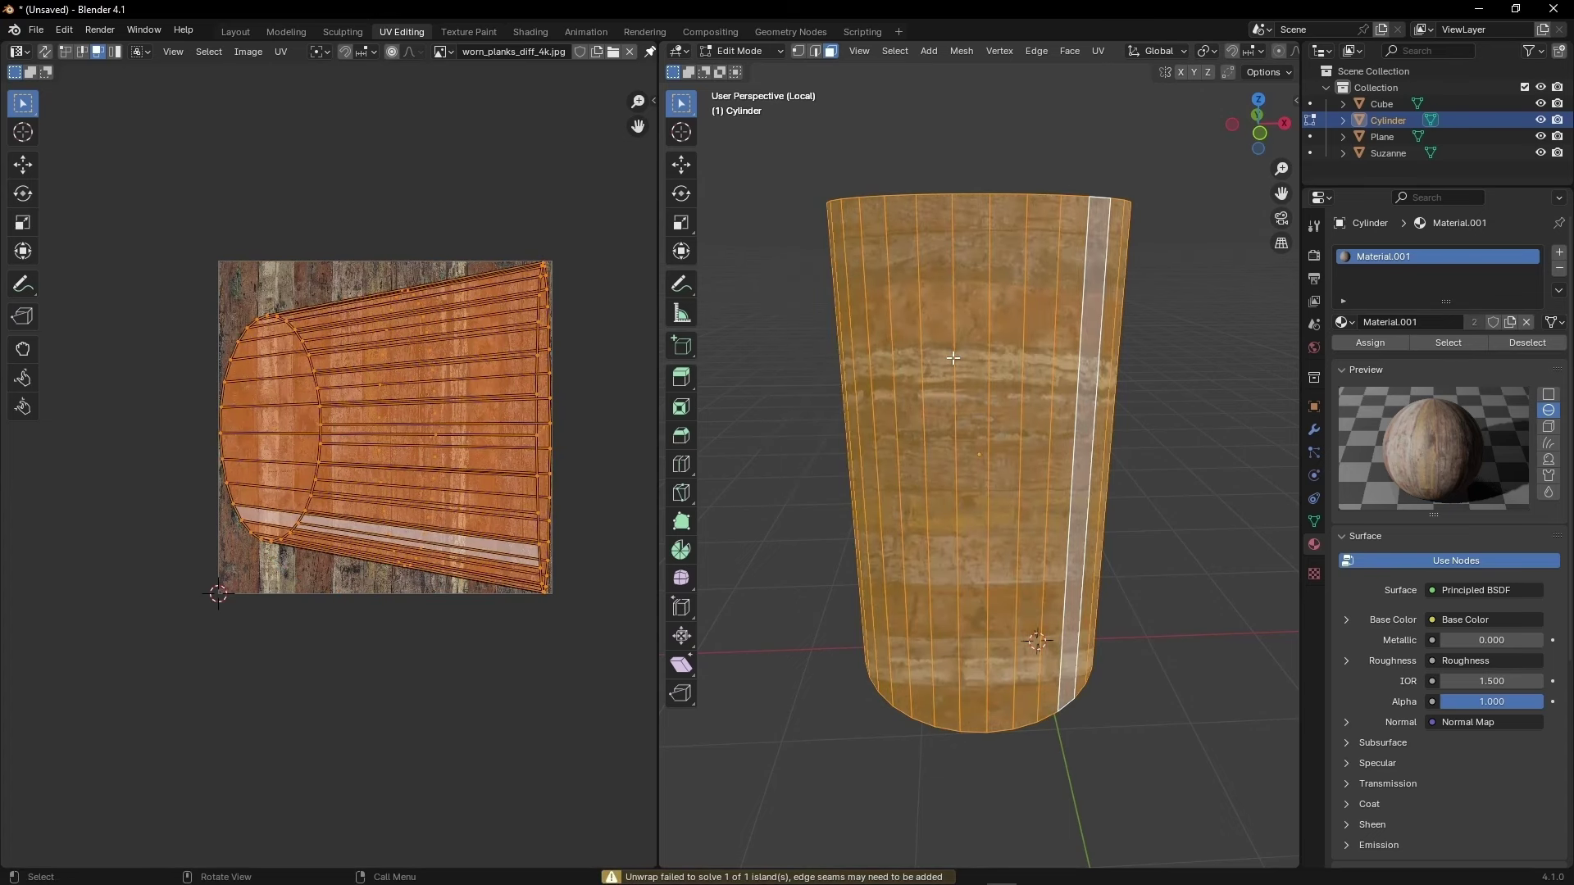
middle_click_drag(953, 358, 942, 426)
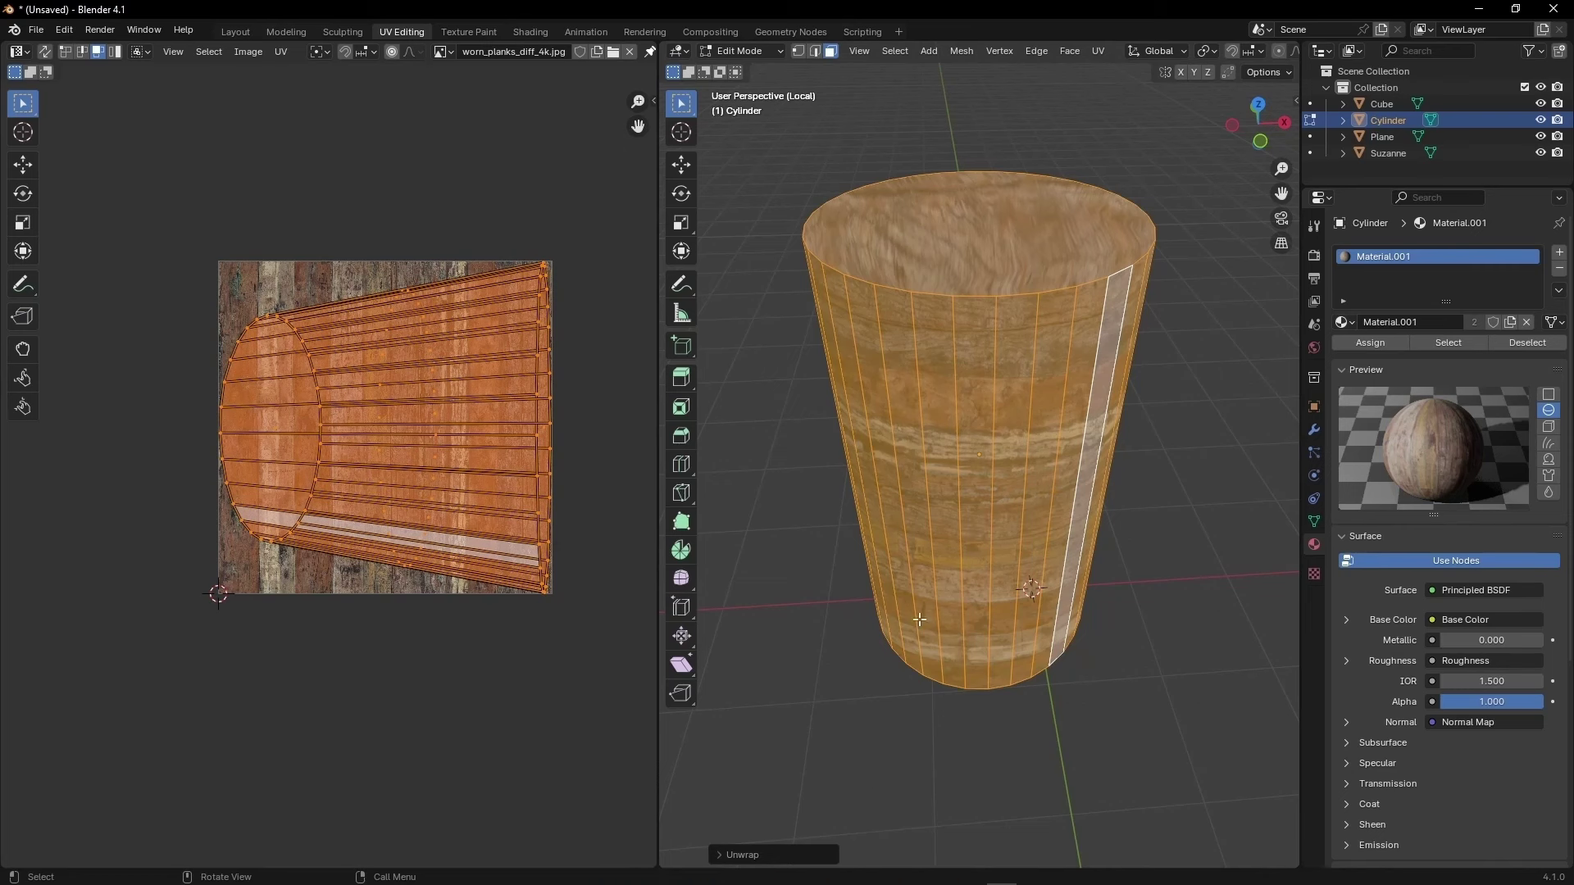
left_click(929, 592)
left_click(972, 385)
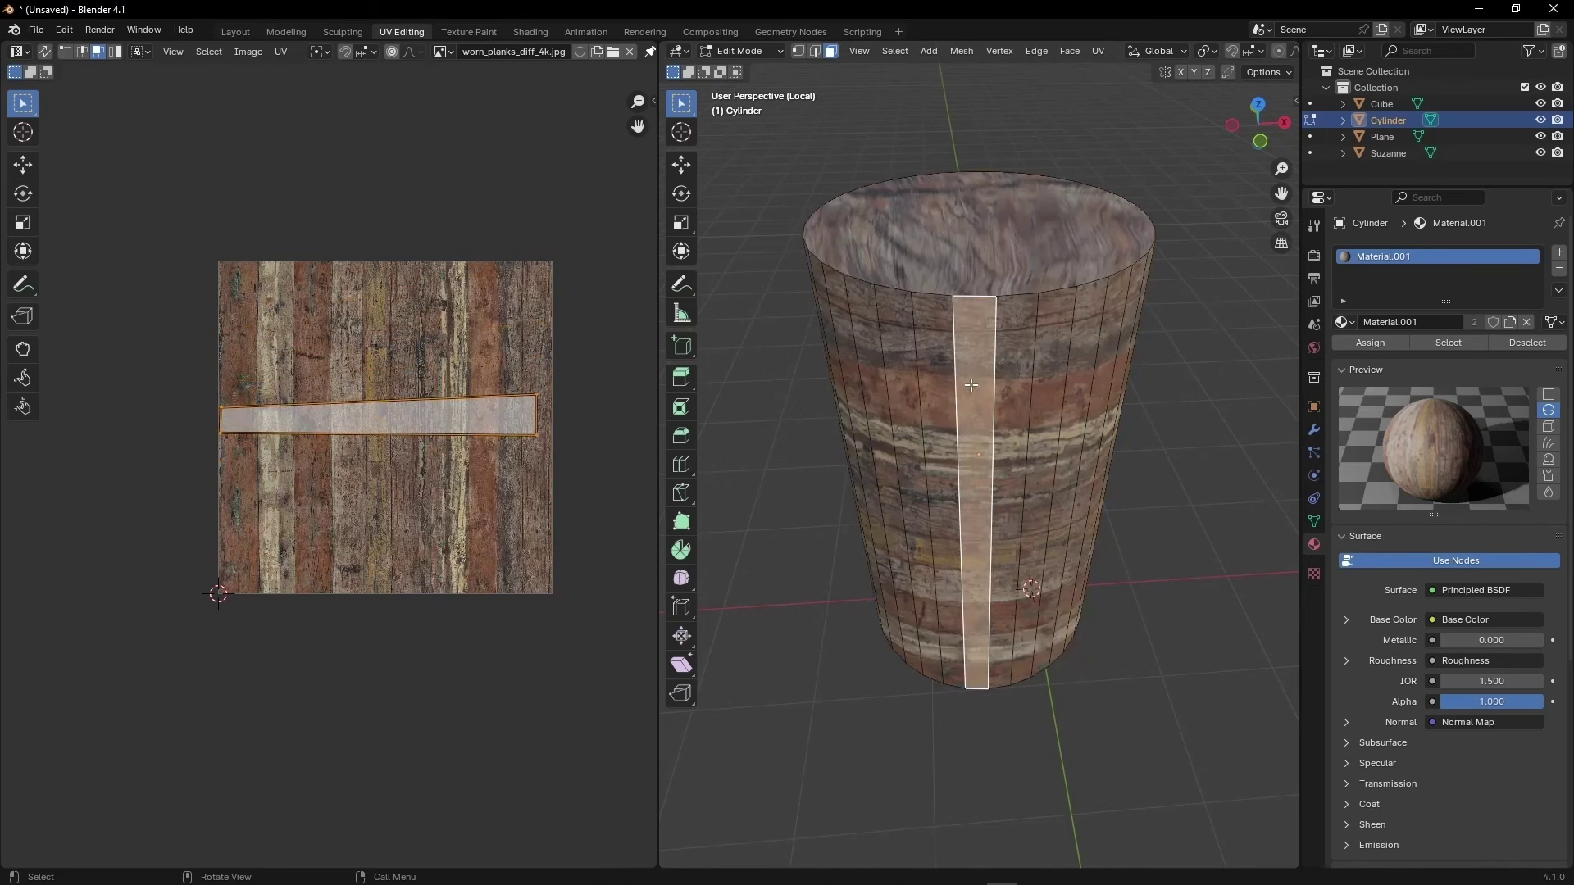
- Switch to edge select mode and select the cylinder's top rim edge loop
left_click(815, 51)
left_click(927, 290)
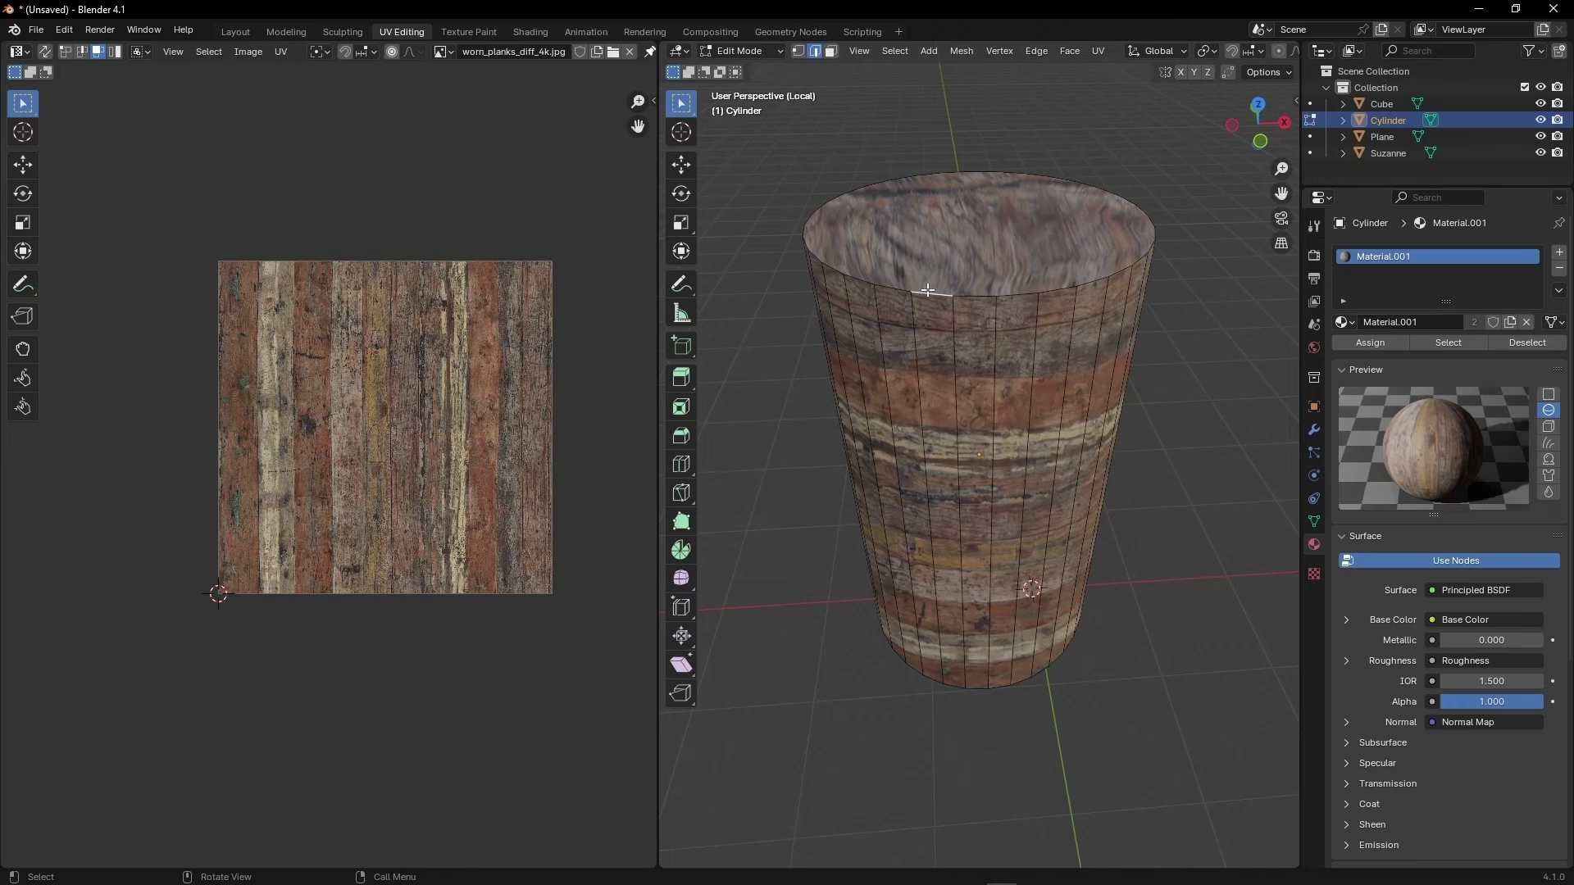
middle_click_drag(928, 290, 931, 259)
left_click(931, 260, "alt")
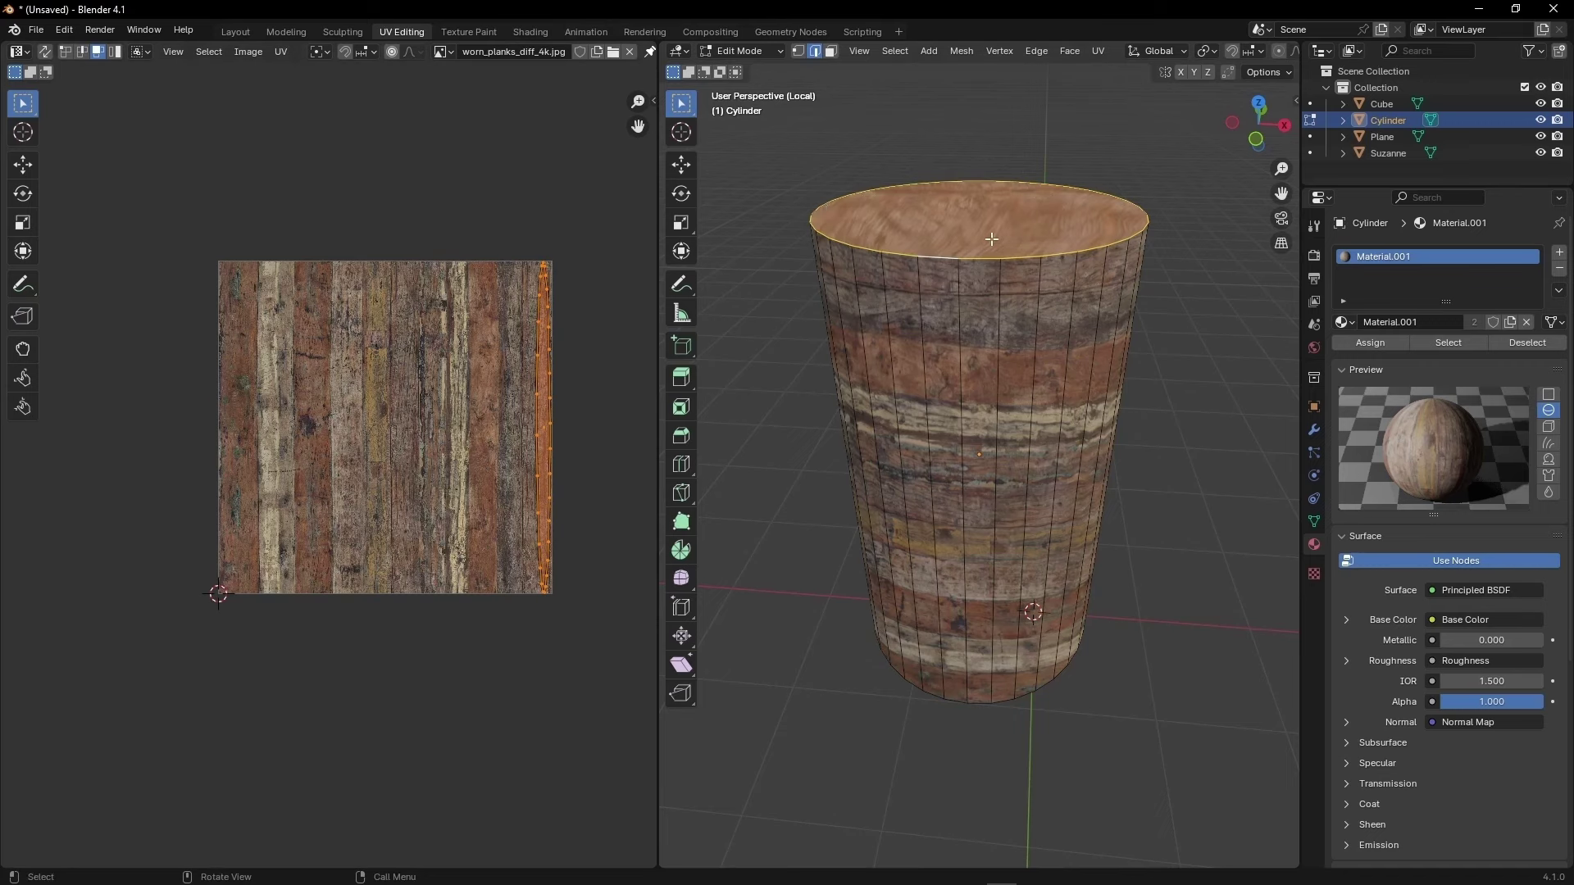
- Mark the cylinder's top and bottom rim edge loops as seams
key("u")
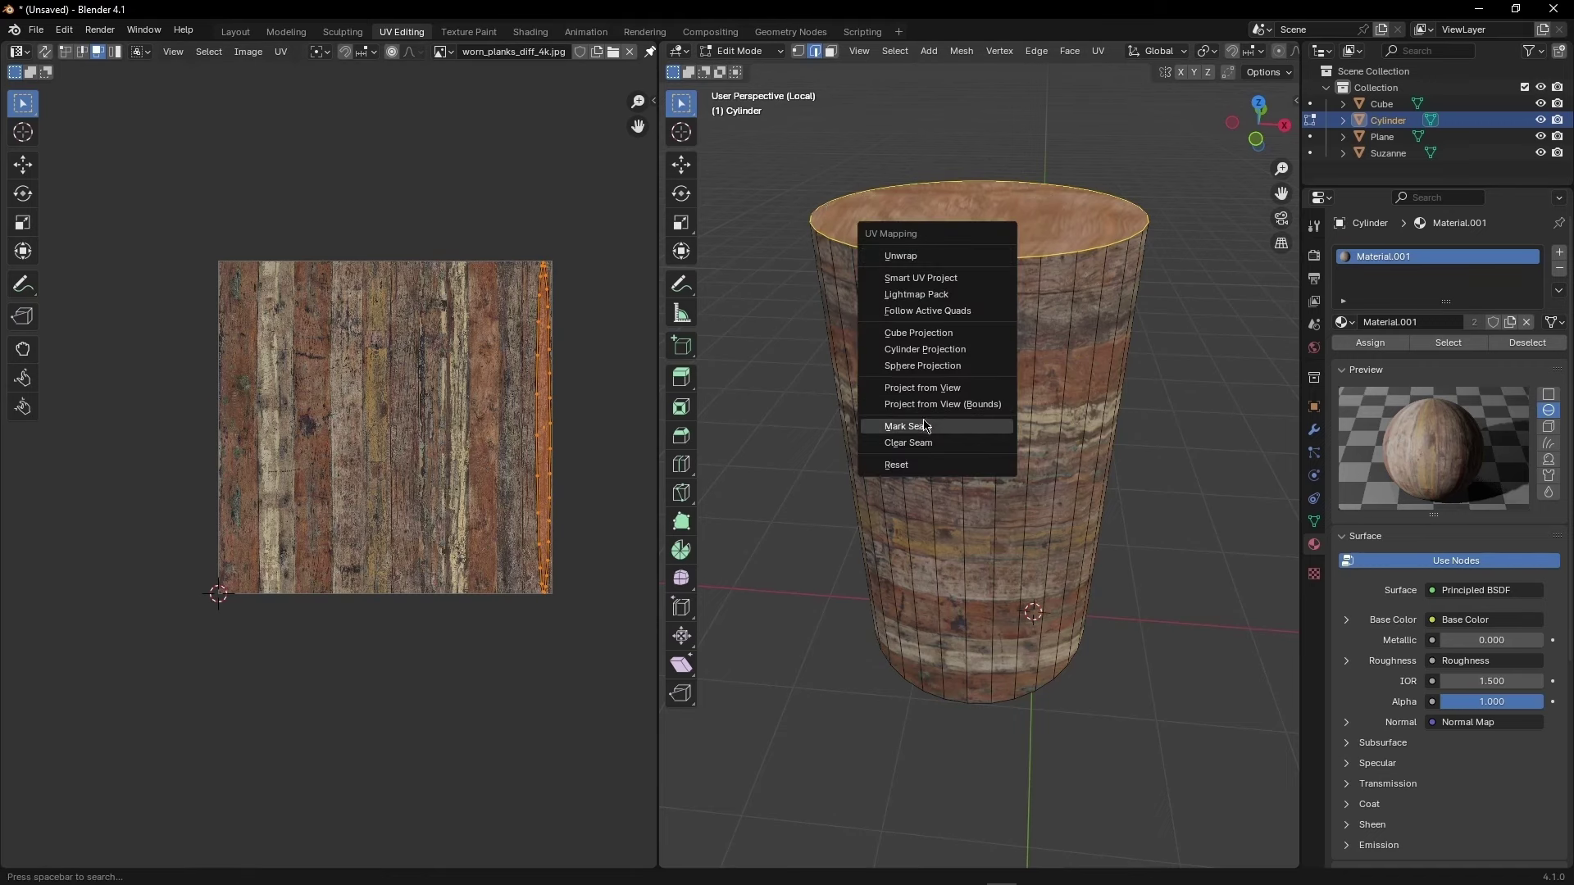
left_click(945, 426)
middle_click_drag(945, 433, 873, 253)
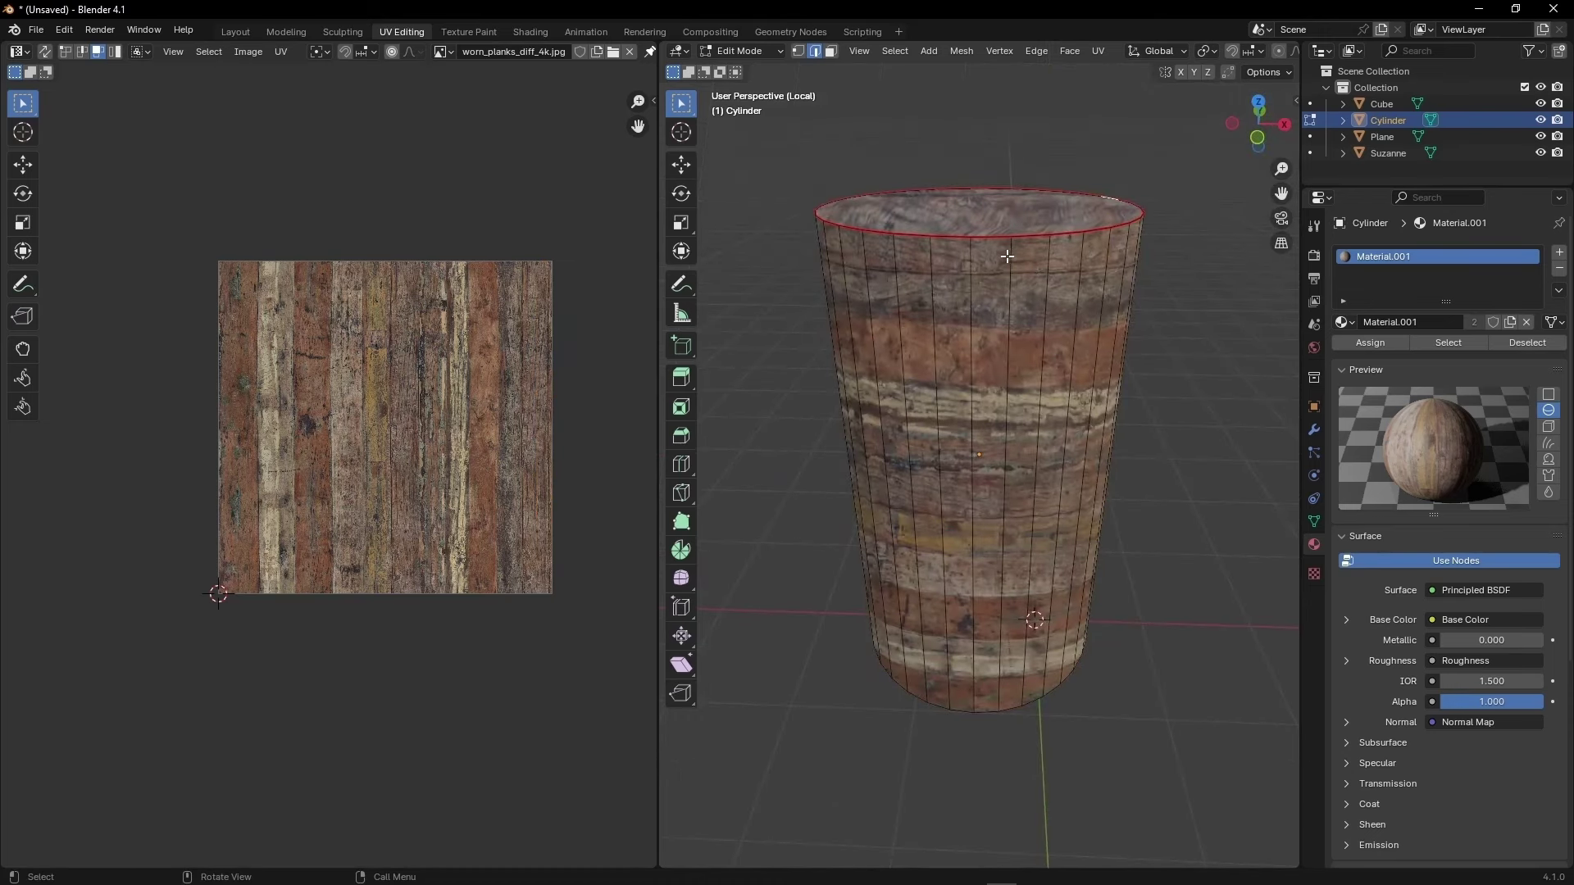
mouse_move(1005, 259)
middle_mouse_down()
mouse_move(959, 344)
mouse_move(991, 598)
middle_mouse_up()
left_click(960, 344)
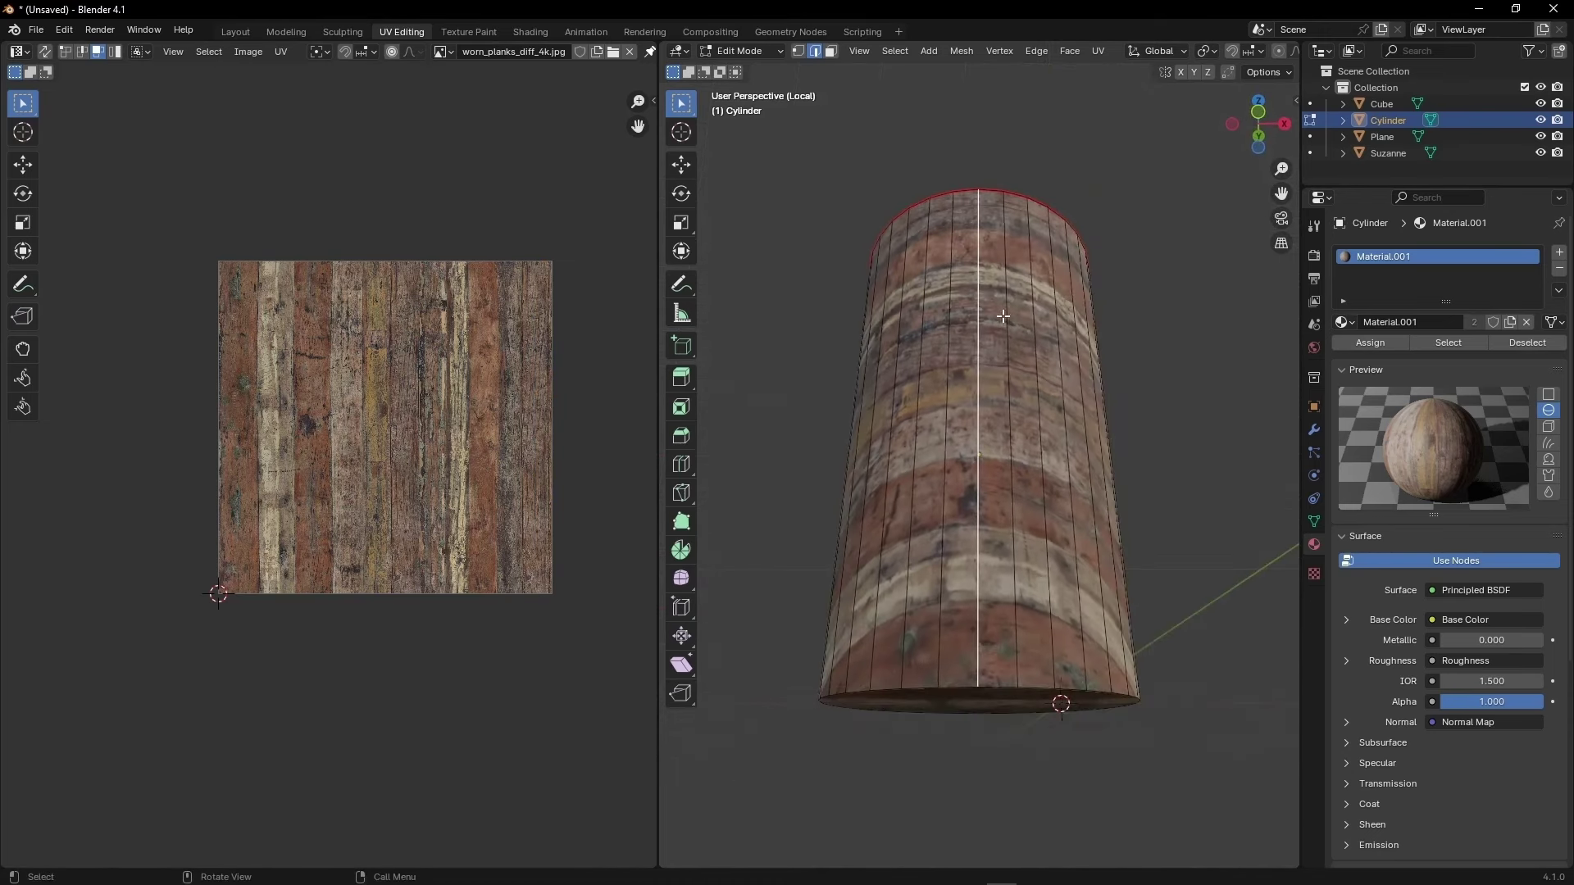
left_click(960, 687, "alt")
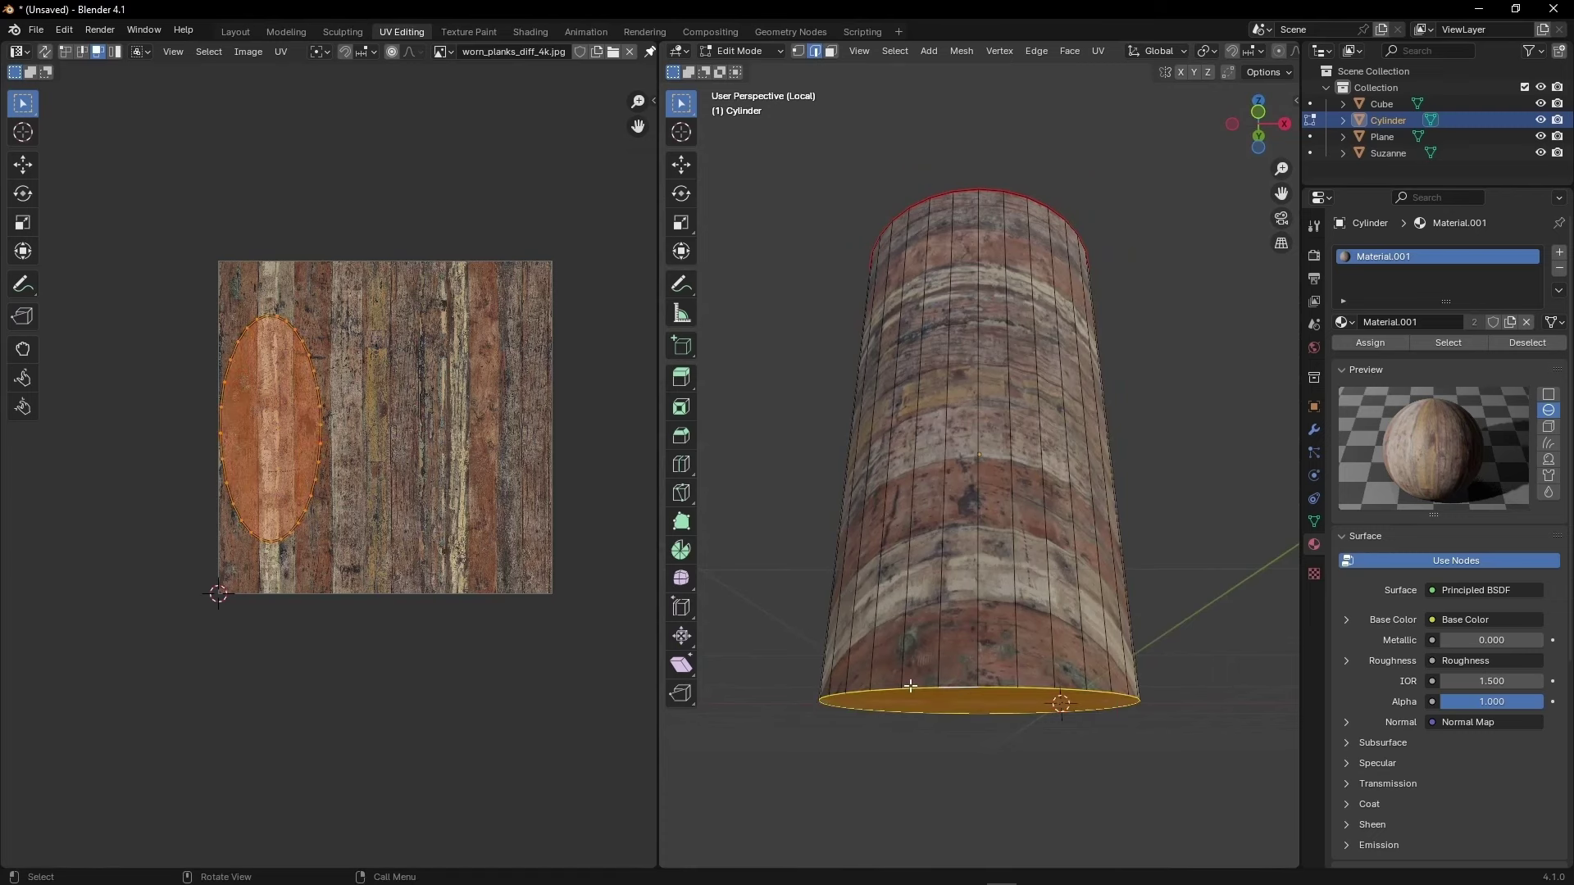
key("u")
left_click(874, 515)
- Re-unwrap the whole cylinder along the rim seams and inspect the cap island
key("Tab")
middle_click_drag(959, 482, 959, 568)
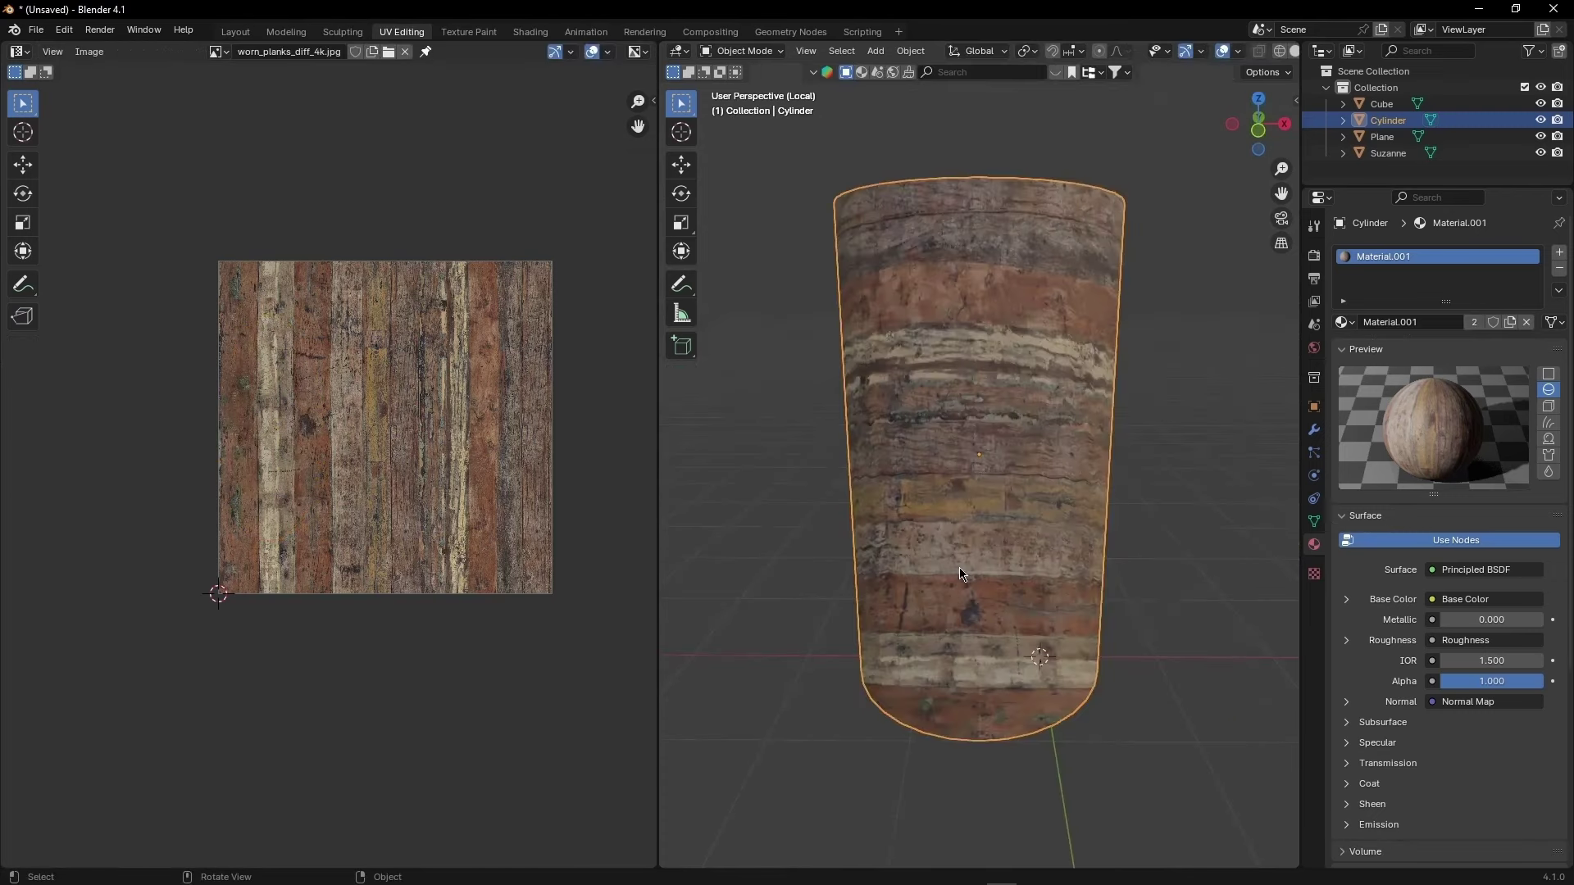
key("Tab")
key("a")
key("u")
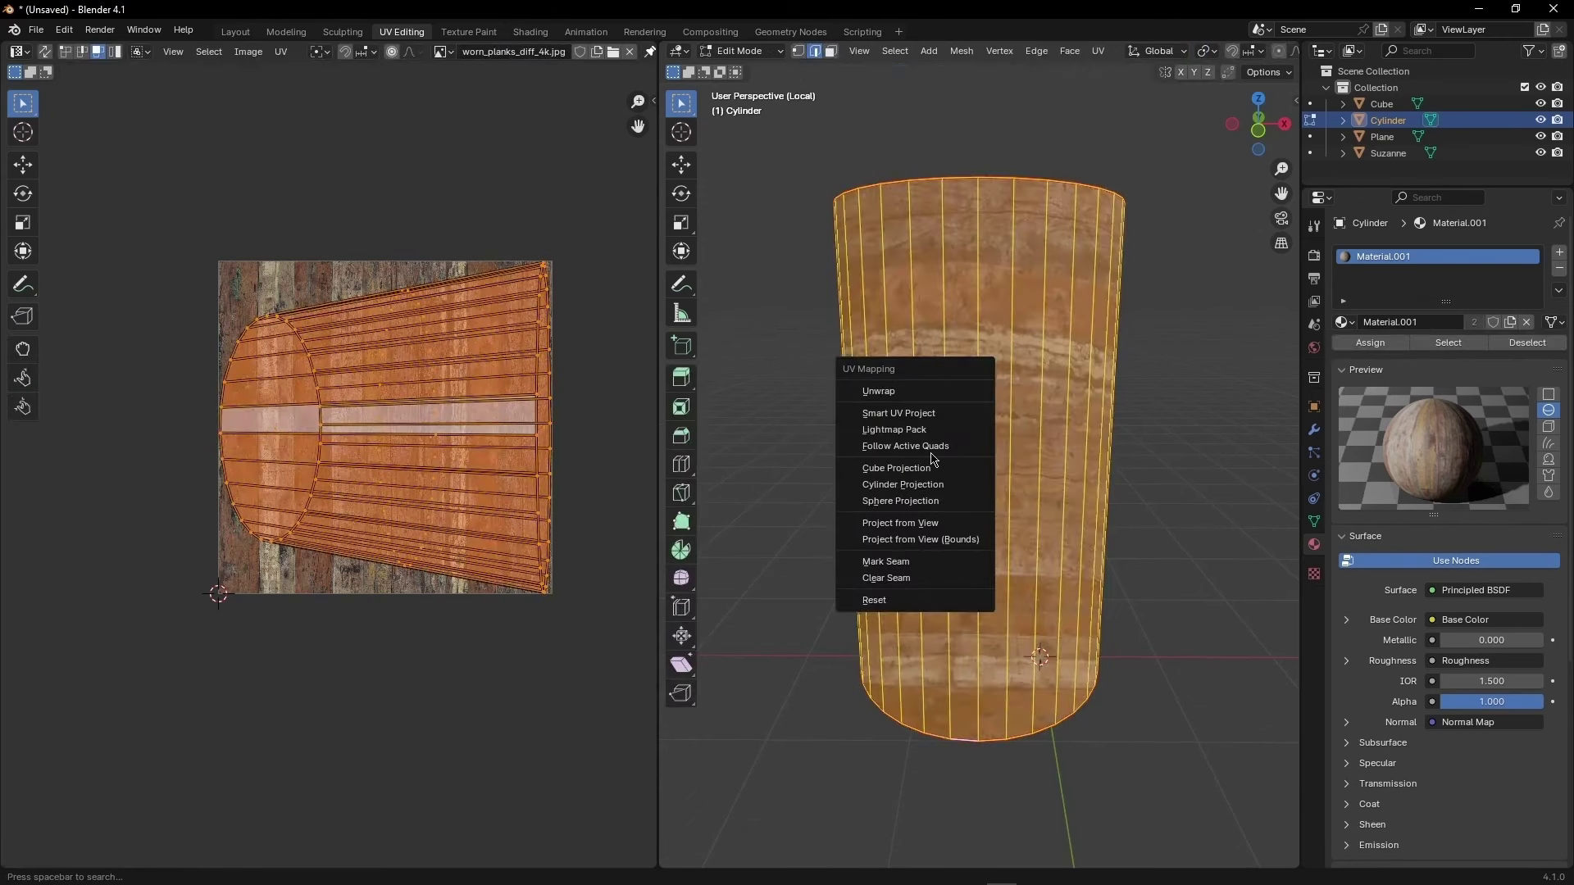
left_click(918, 410)
scroll(329, 477, "up", 2)
left_click(583, 415)
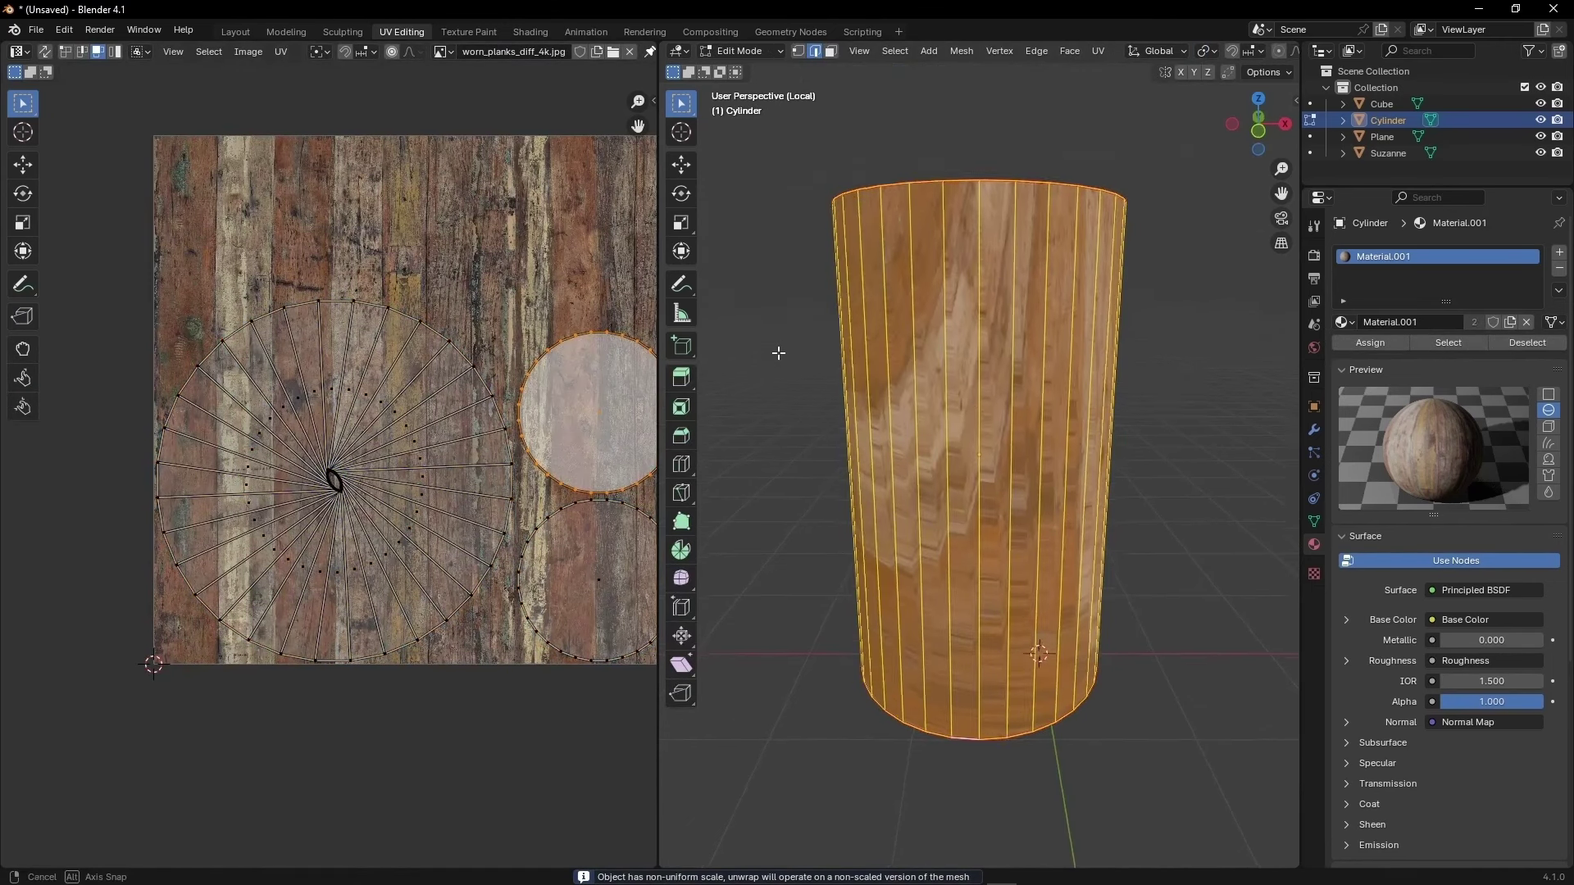
middle_click_drag(810, 366, 810, 460)
key("alt+a")
key("a")
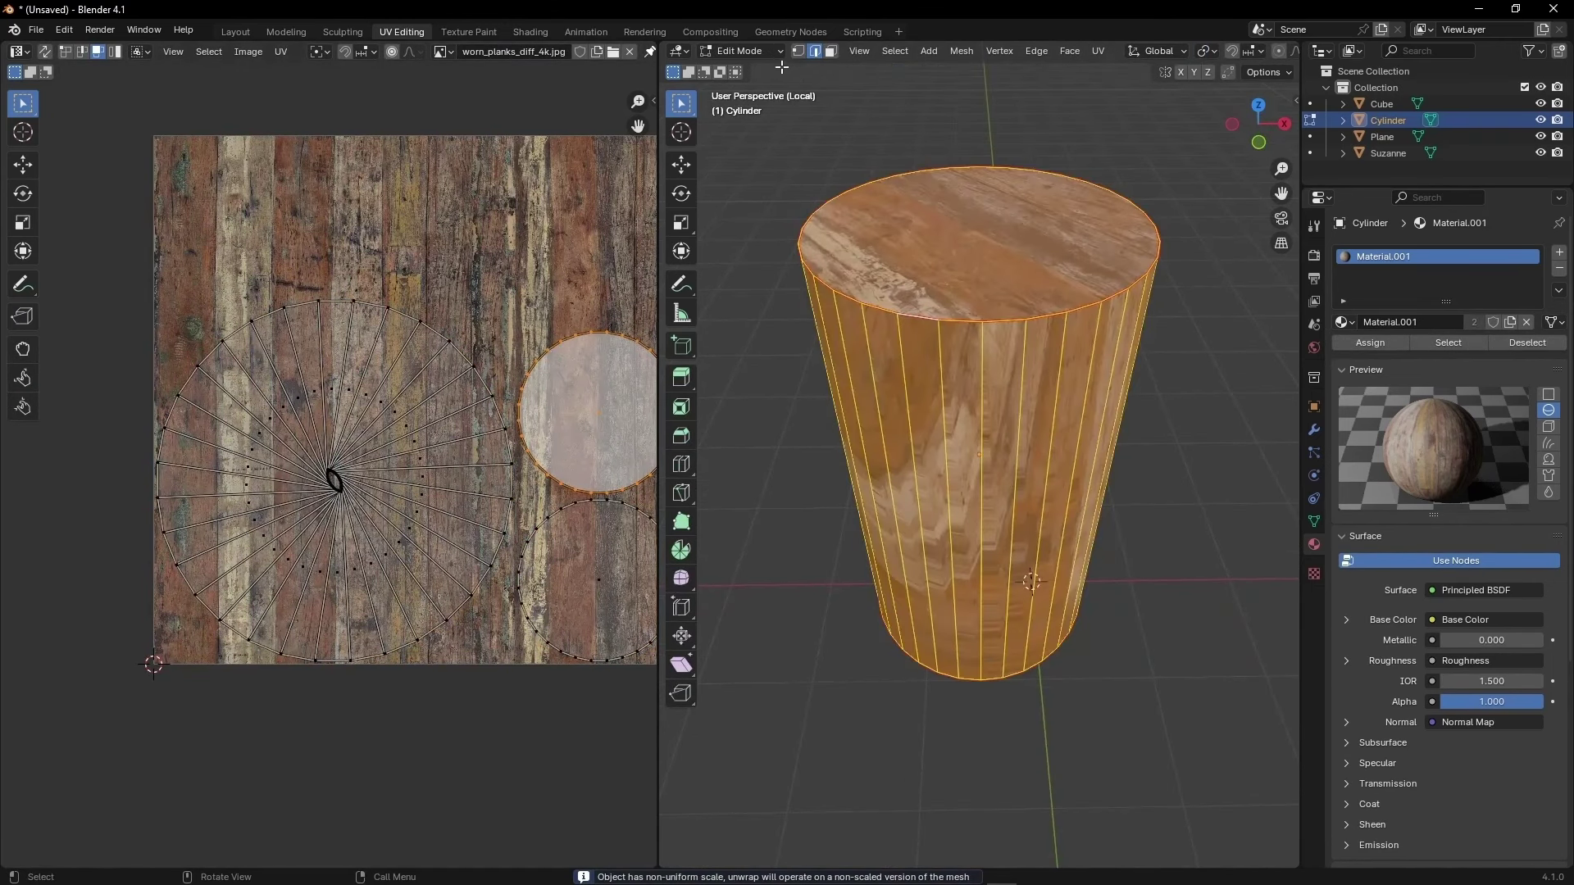
- Switch to face select mode and pick single side faces of the cylinder
left_click(830, 51)
left_click(992, 379)
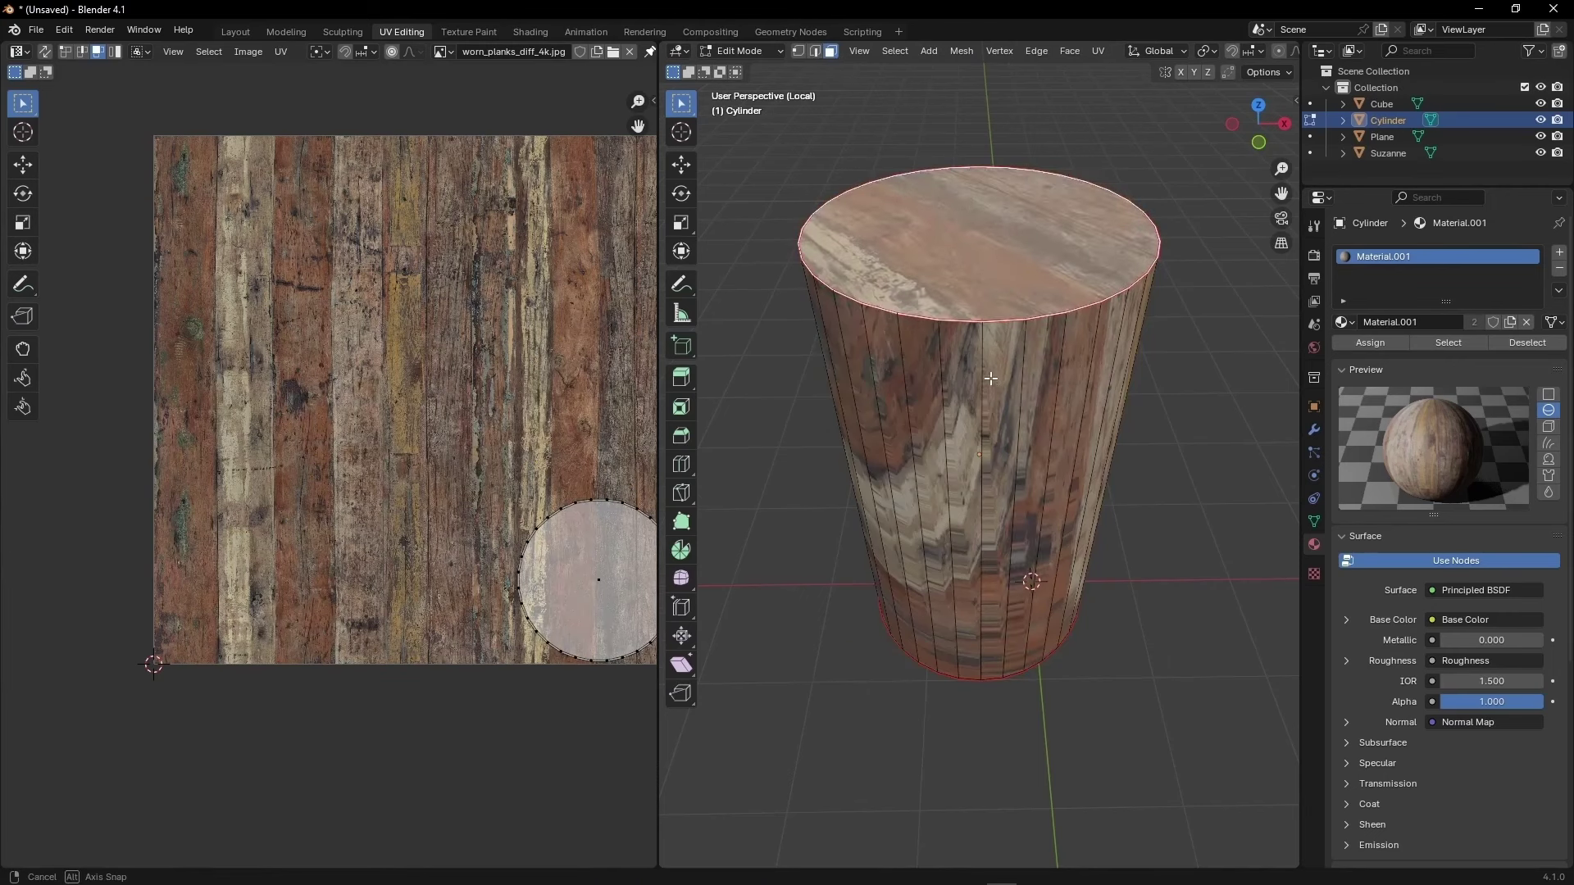
middle_click_drag(992, 379, 968, 563)
middle_click_drag(936, 697, 967, 492)
left_click(959, 428)
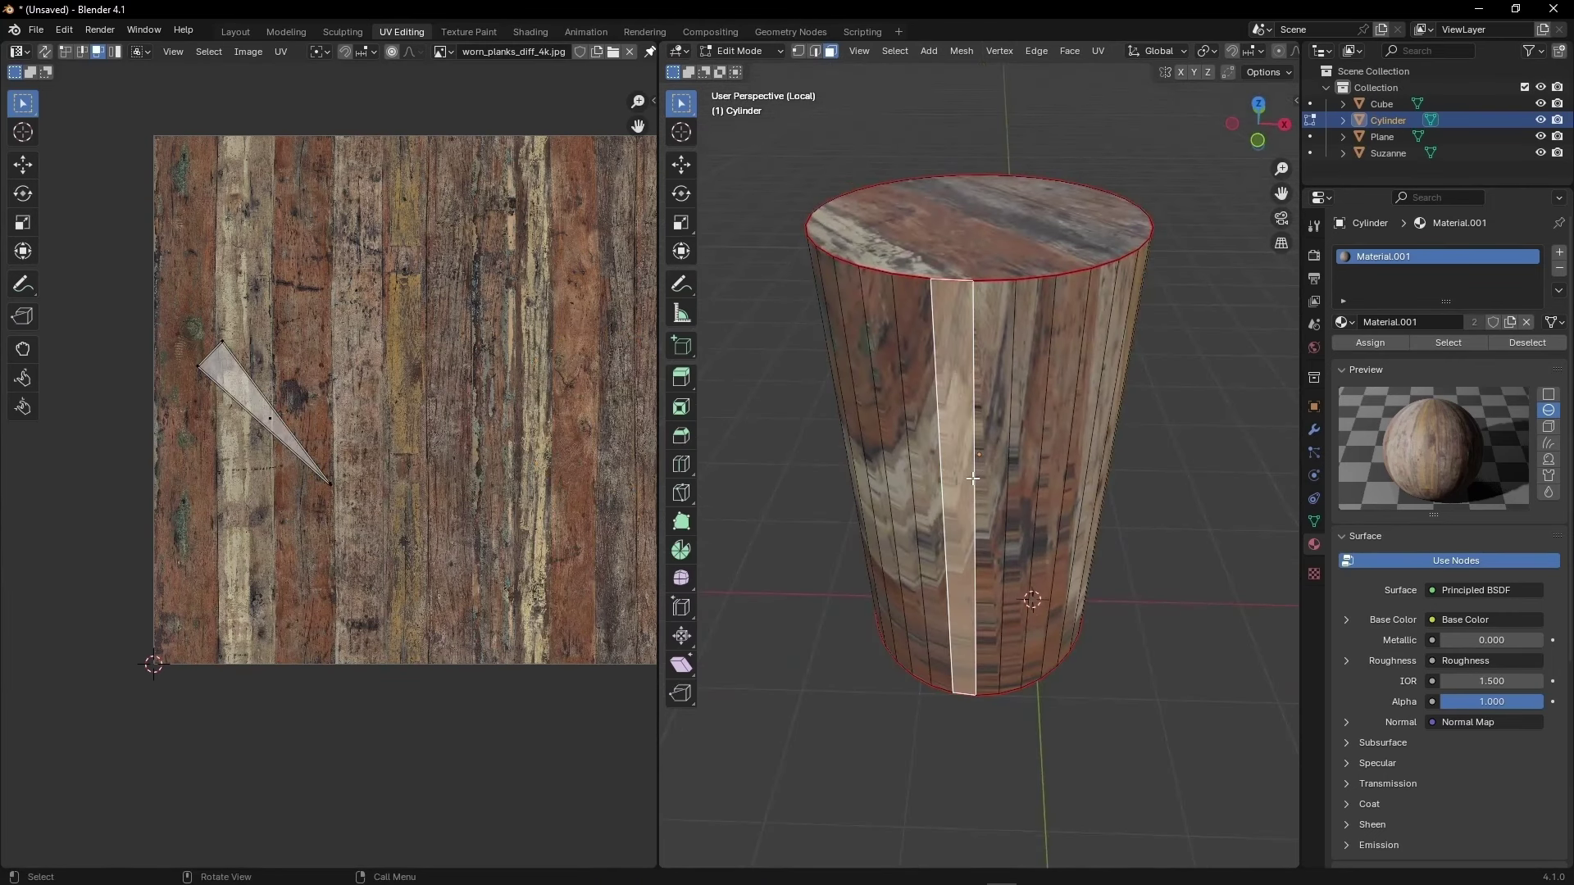
key("alt+a")
key("a")
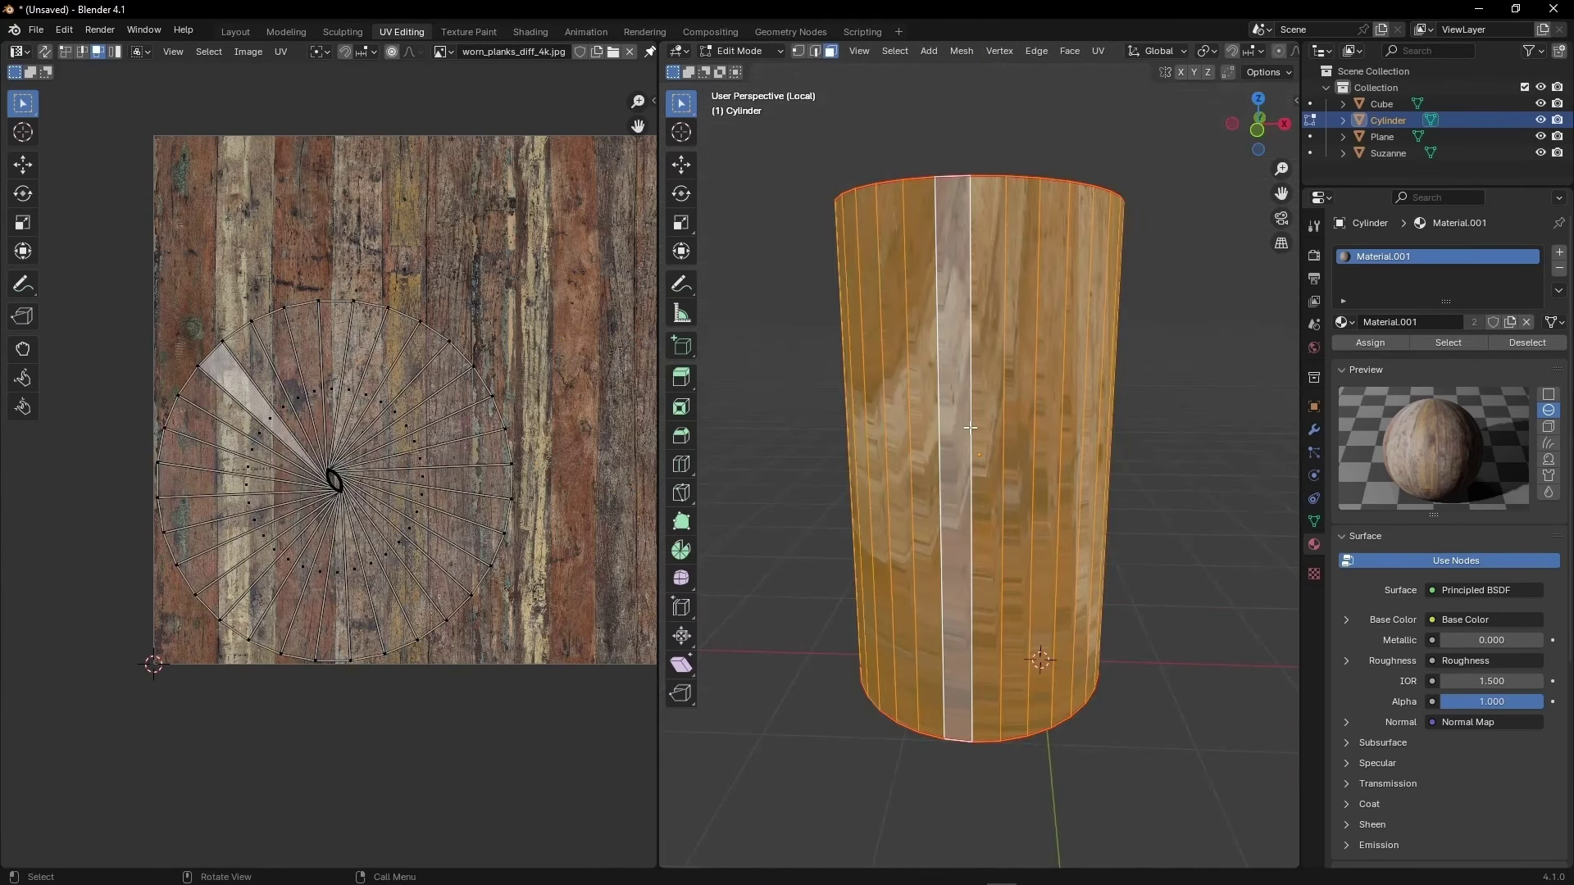
left_click(970, 427)
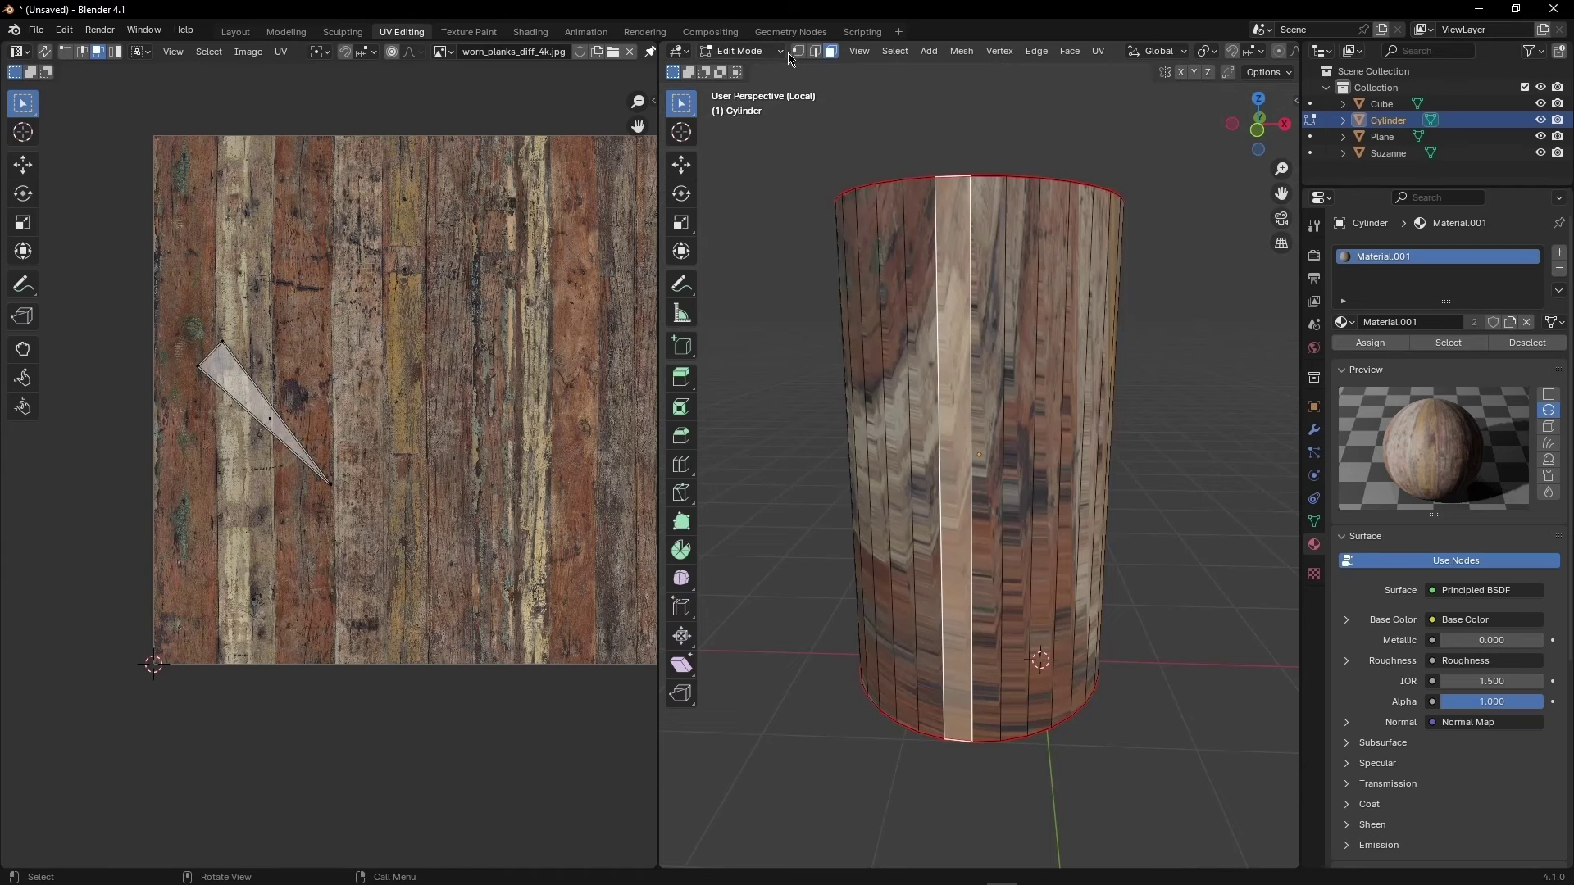
- Mark one vertical side edge of the cylinder as a seam
left_click(814, 50)
left_click(968, 300)
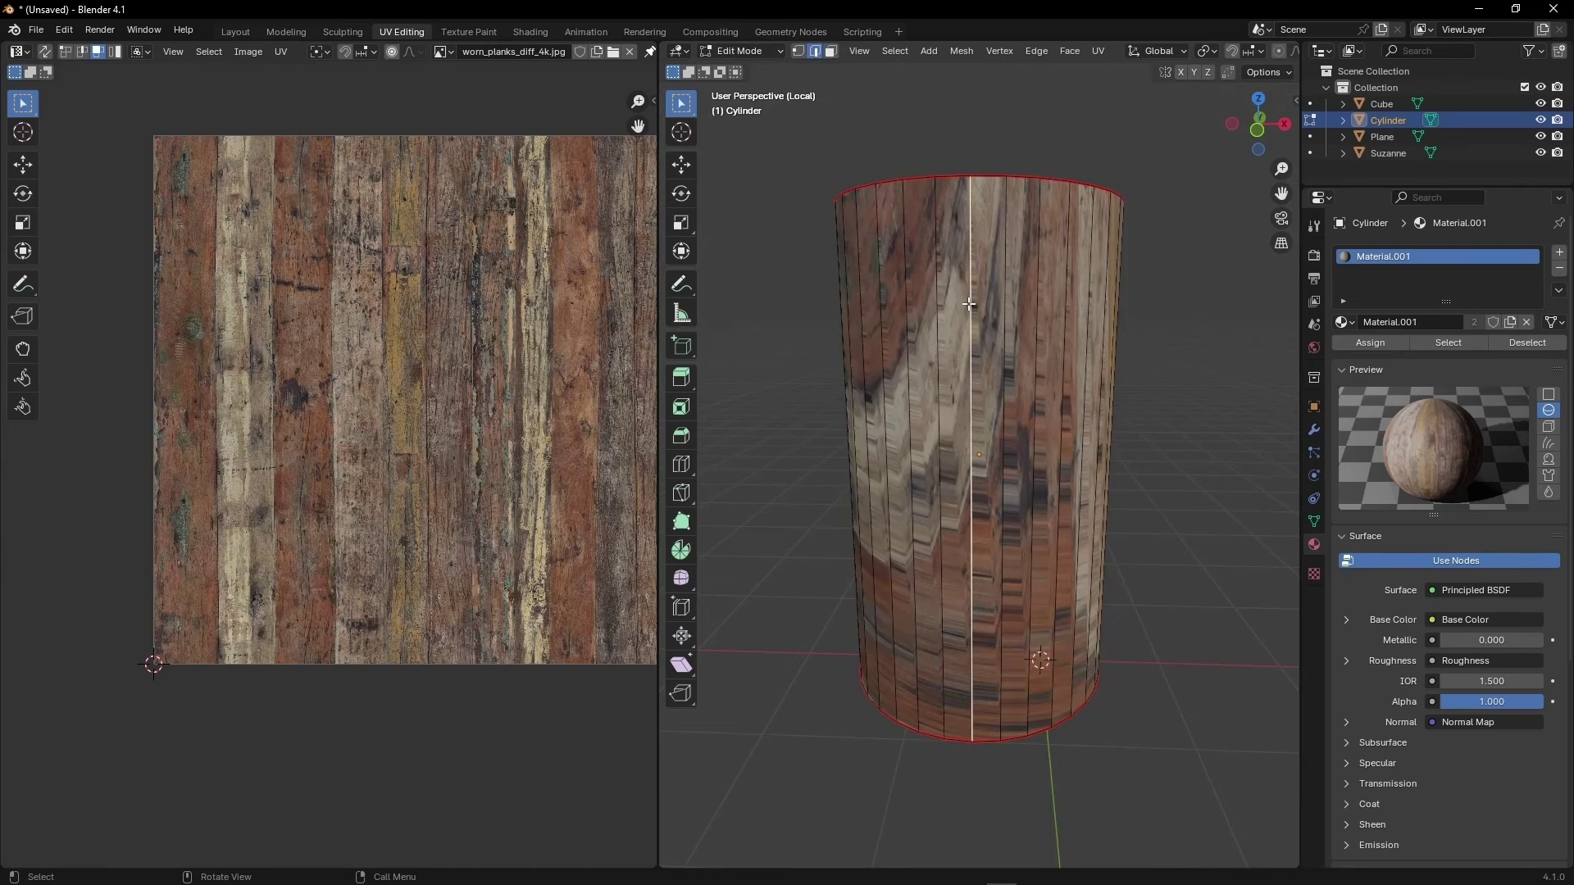
key("u")
left_click(886, 473)
mouse_move(886, 473)
middle_mouse_down()
mouse_move(934, 462)
mouse_move(904, 475)
middle_mouse_up()
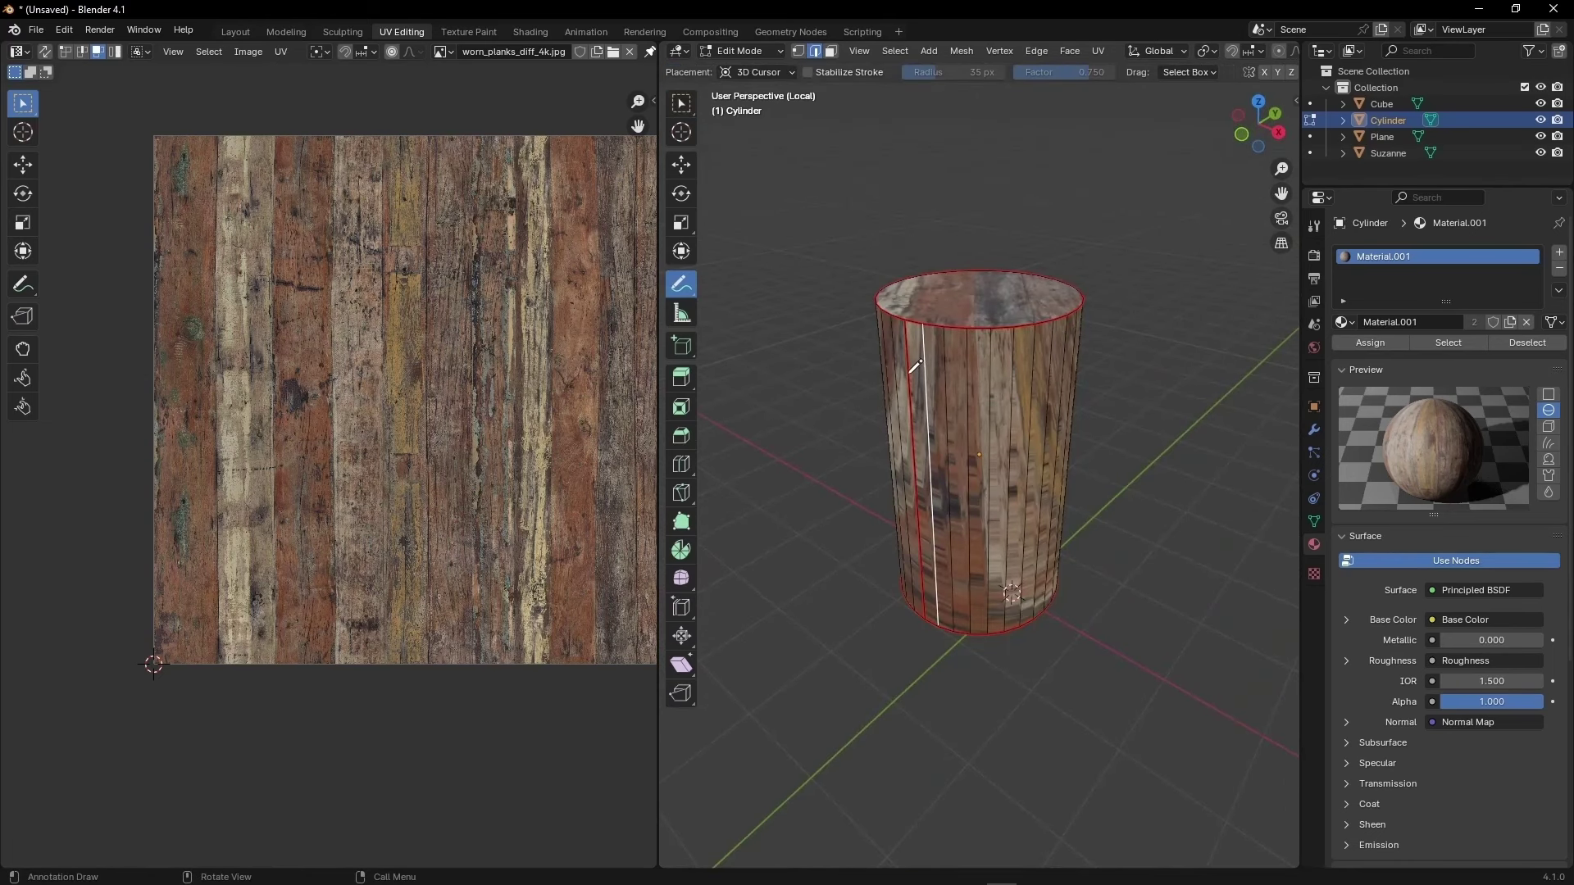
- Draw annotation strokes down the cylinder's left side, across its middle and over its top
left_click_drag(908, 322, 940, 373)
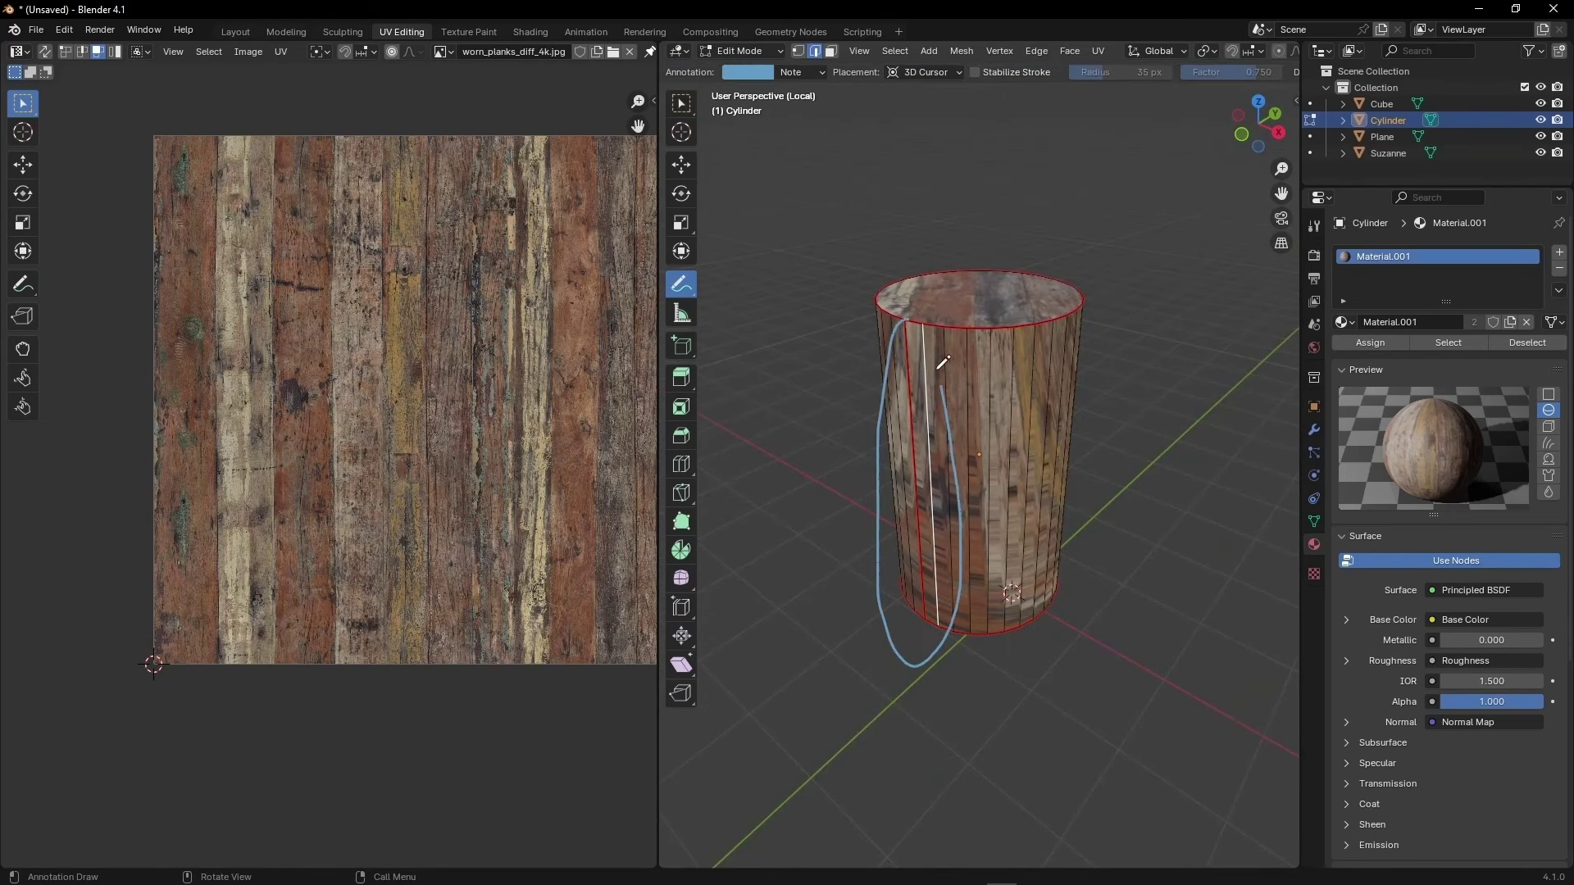
left_click_drag(922, 498, 1116, 397)
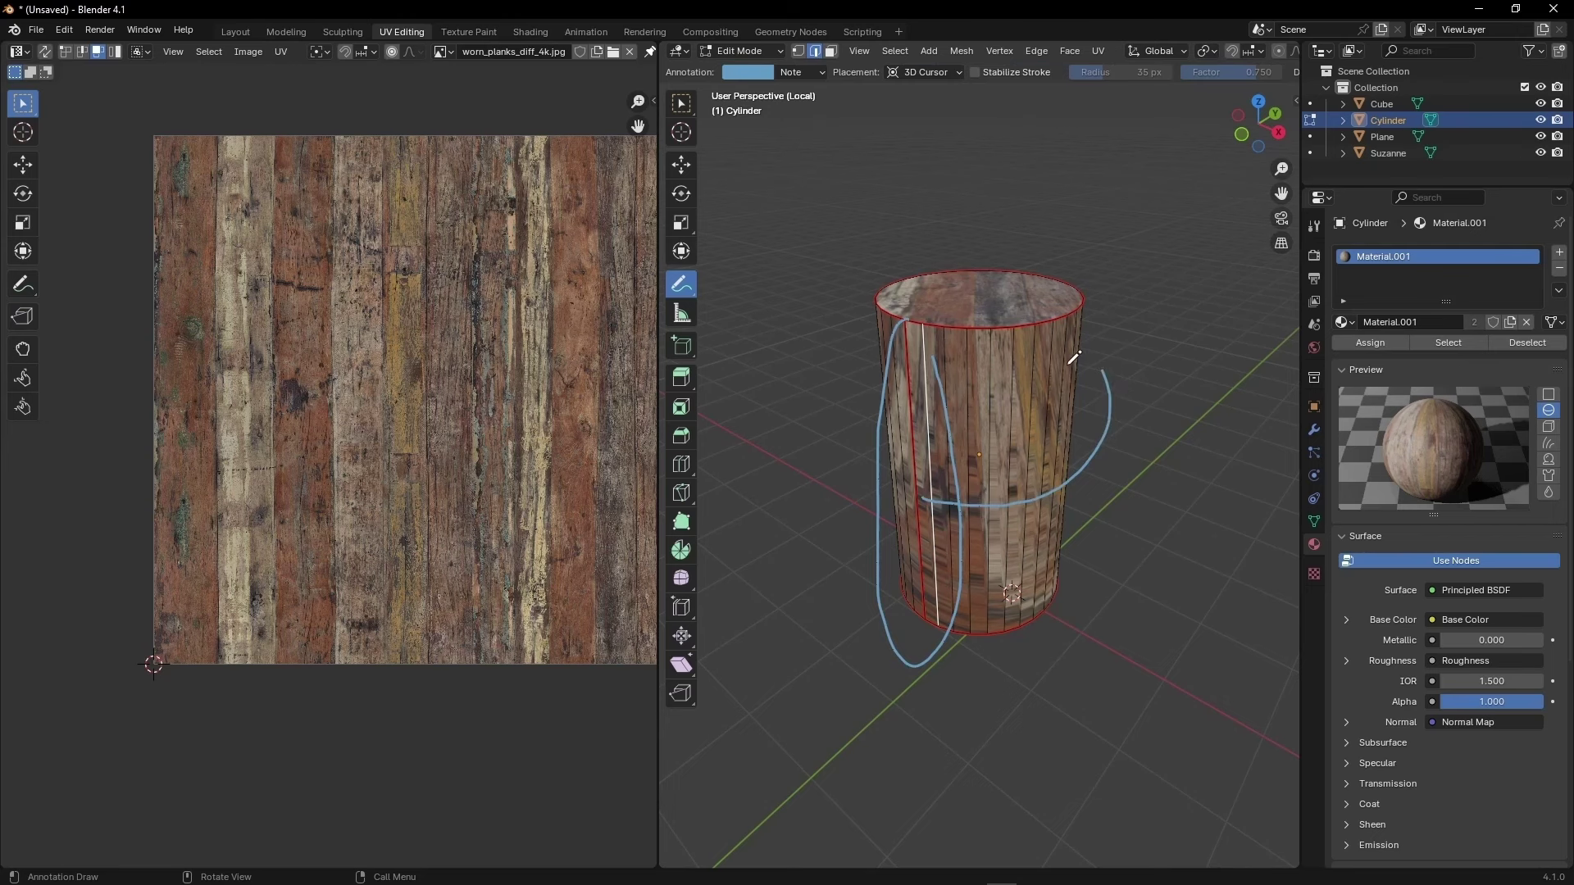
middle_click_drag(1074, 358, 1138, 334)
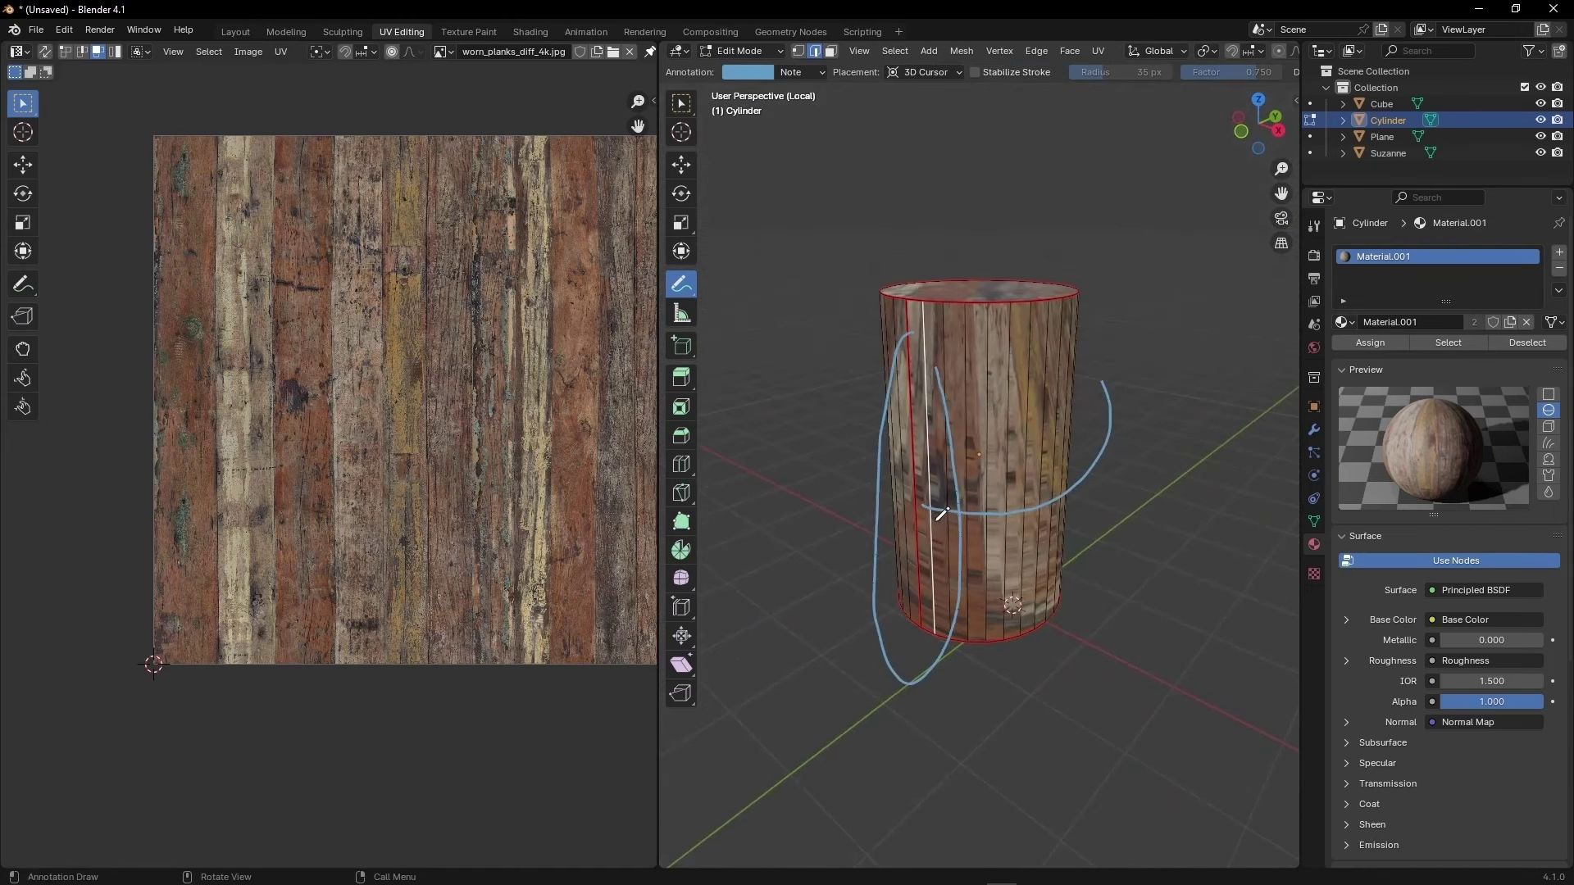
left_click_drag(943, 514, 891, 450)
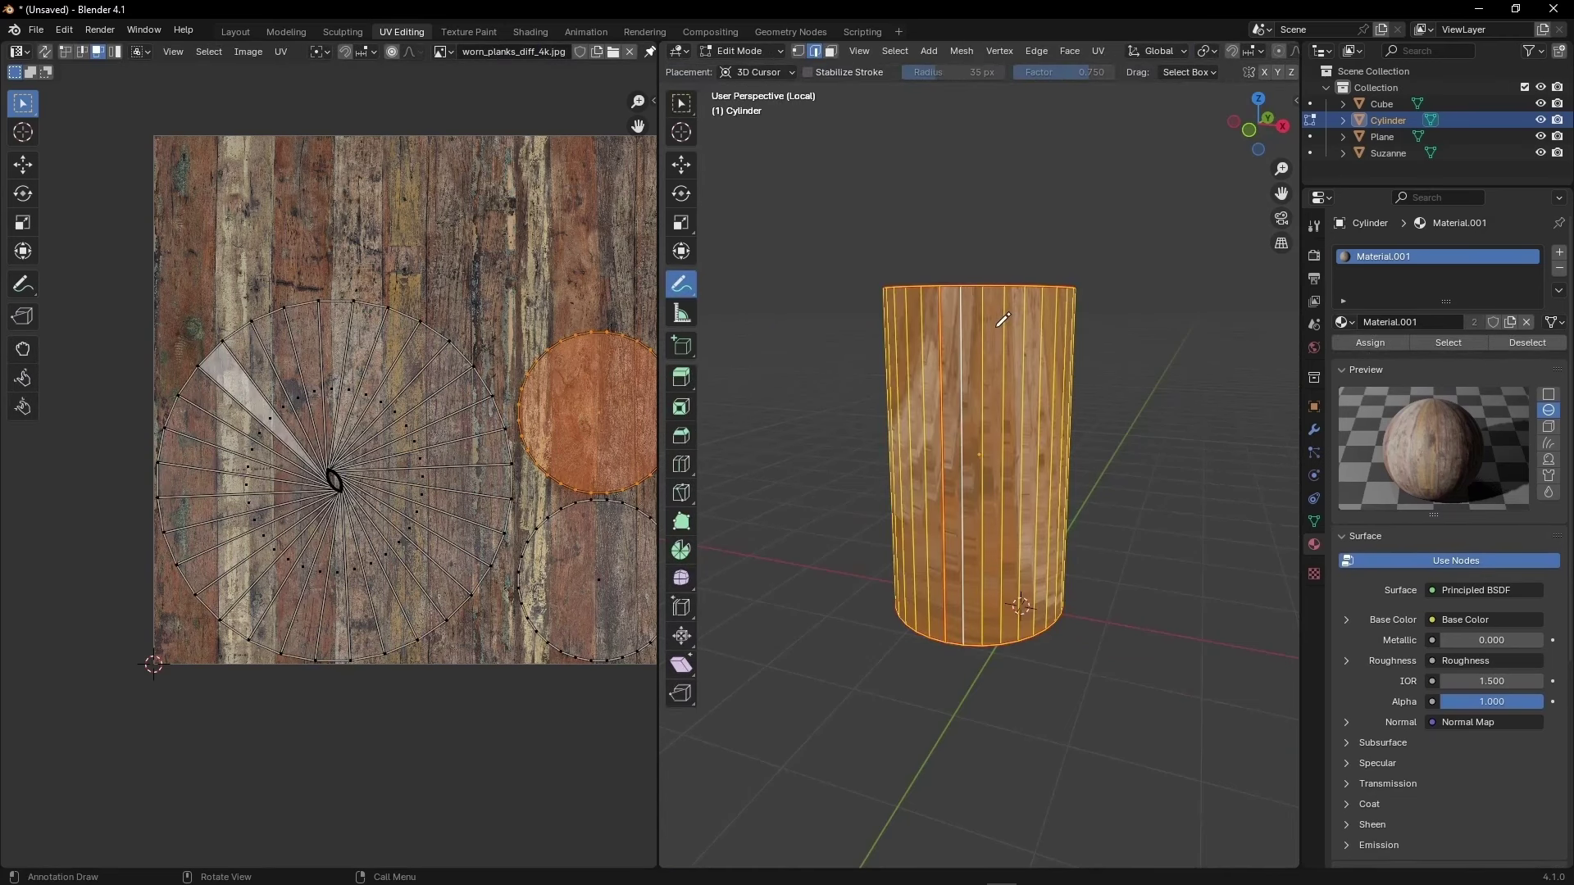
- Unwrap the cylinder again and switch from Annotate back to the Select tool
key("u")
left_click(928, 159)
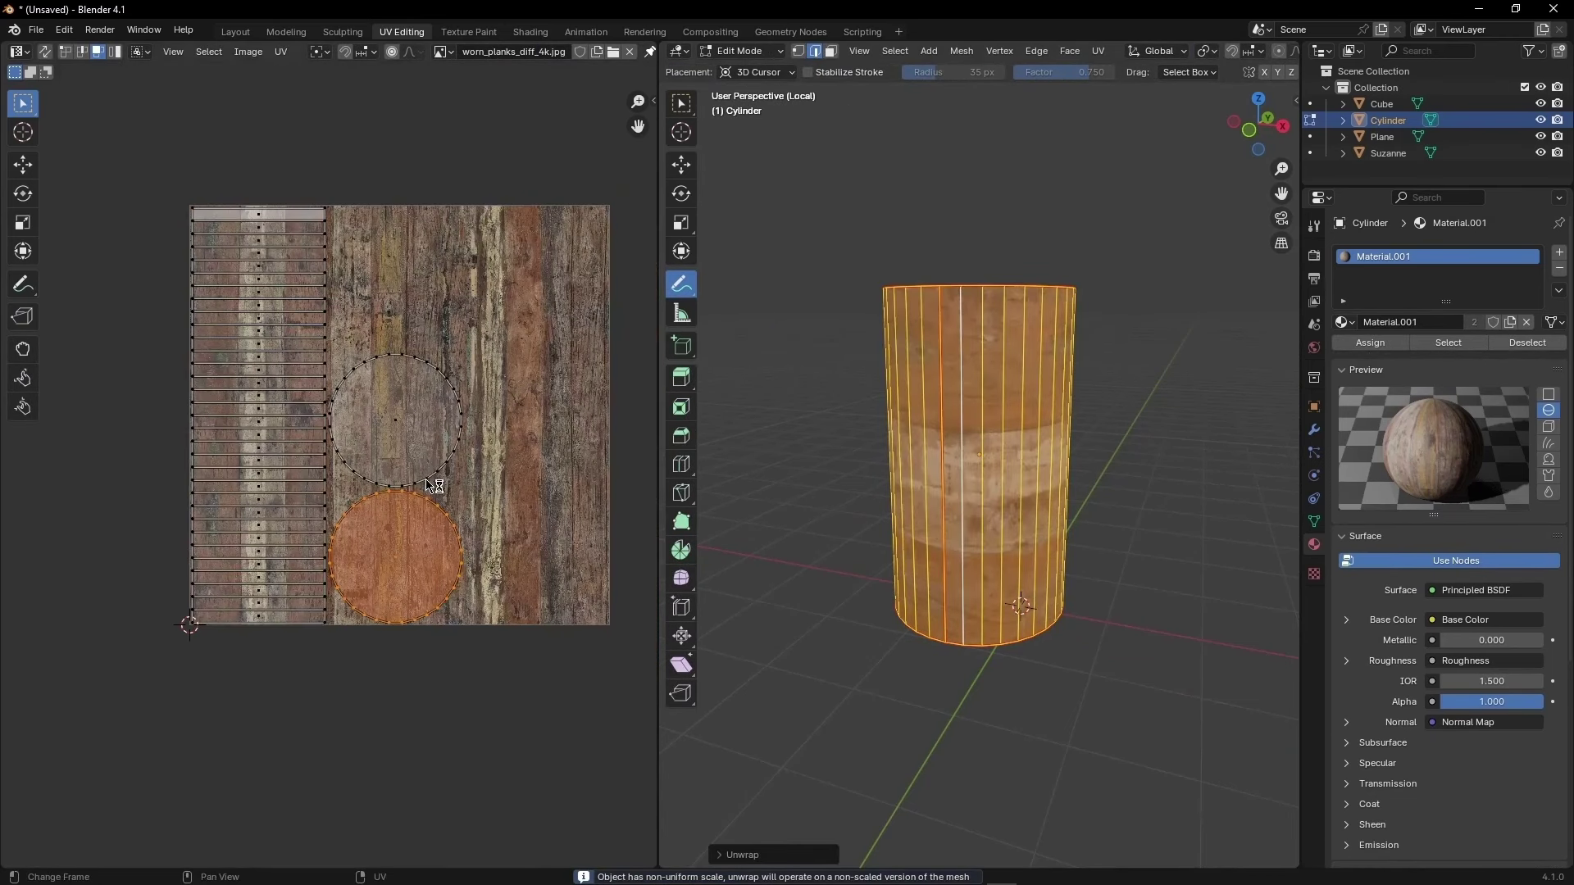
mouse_move(943, 369)
middle_mouse_down()
mouse_move(975, 373)
mouse_move(939, 401)
mouse_move(976, 387)
mouse_move(1031, 301)
middle_mouse_up()
left_click(682, 103)
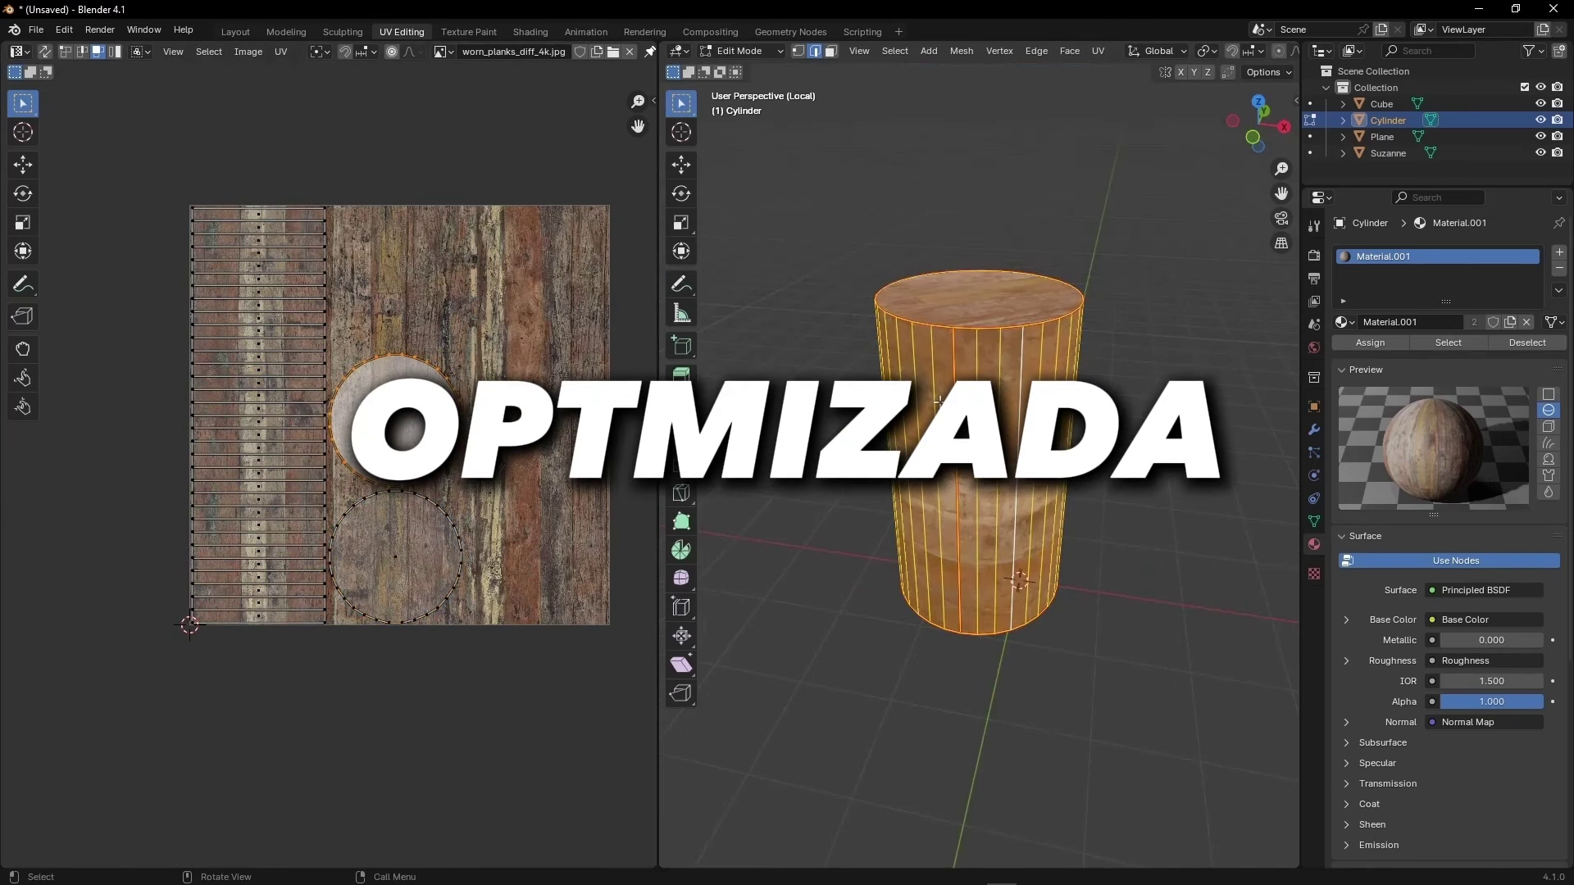
- Toggle the cylinder between Edit and Object Mode, ending in Object Mode
key("Tab")
scroll(1015, 396, "up", 4)
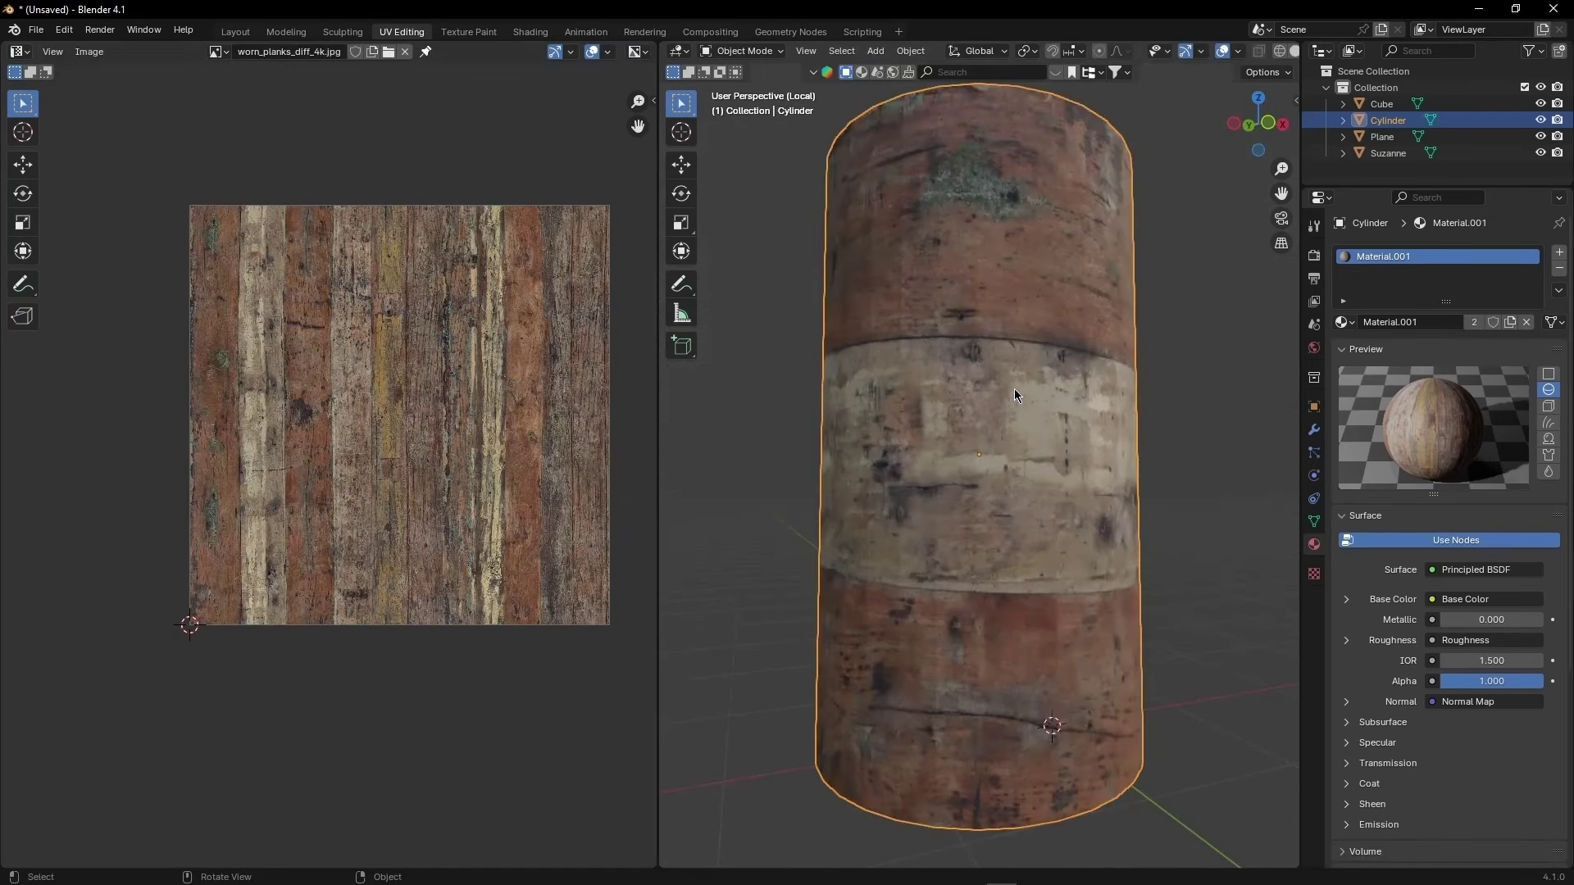
key("Tab")
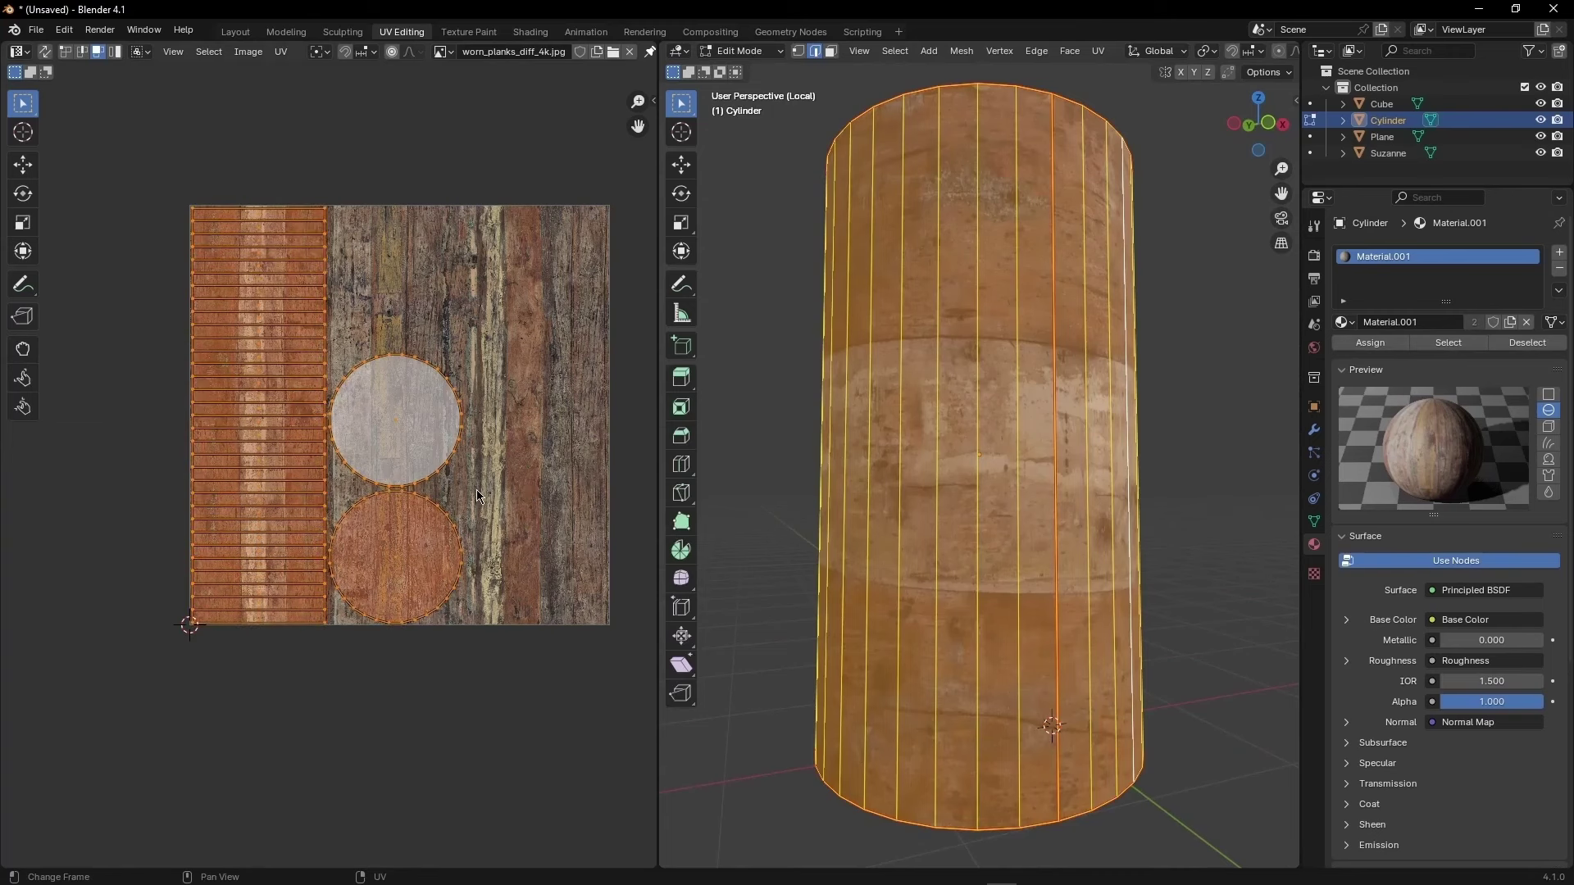
key("alt+a")
mouse_move(987, 396)
middle_mouse_down()
mouse_move(1139, 371)
mouse_move(964, 439)
middle_mouse_up()
key("Tab")
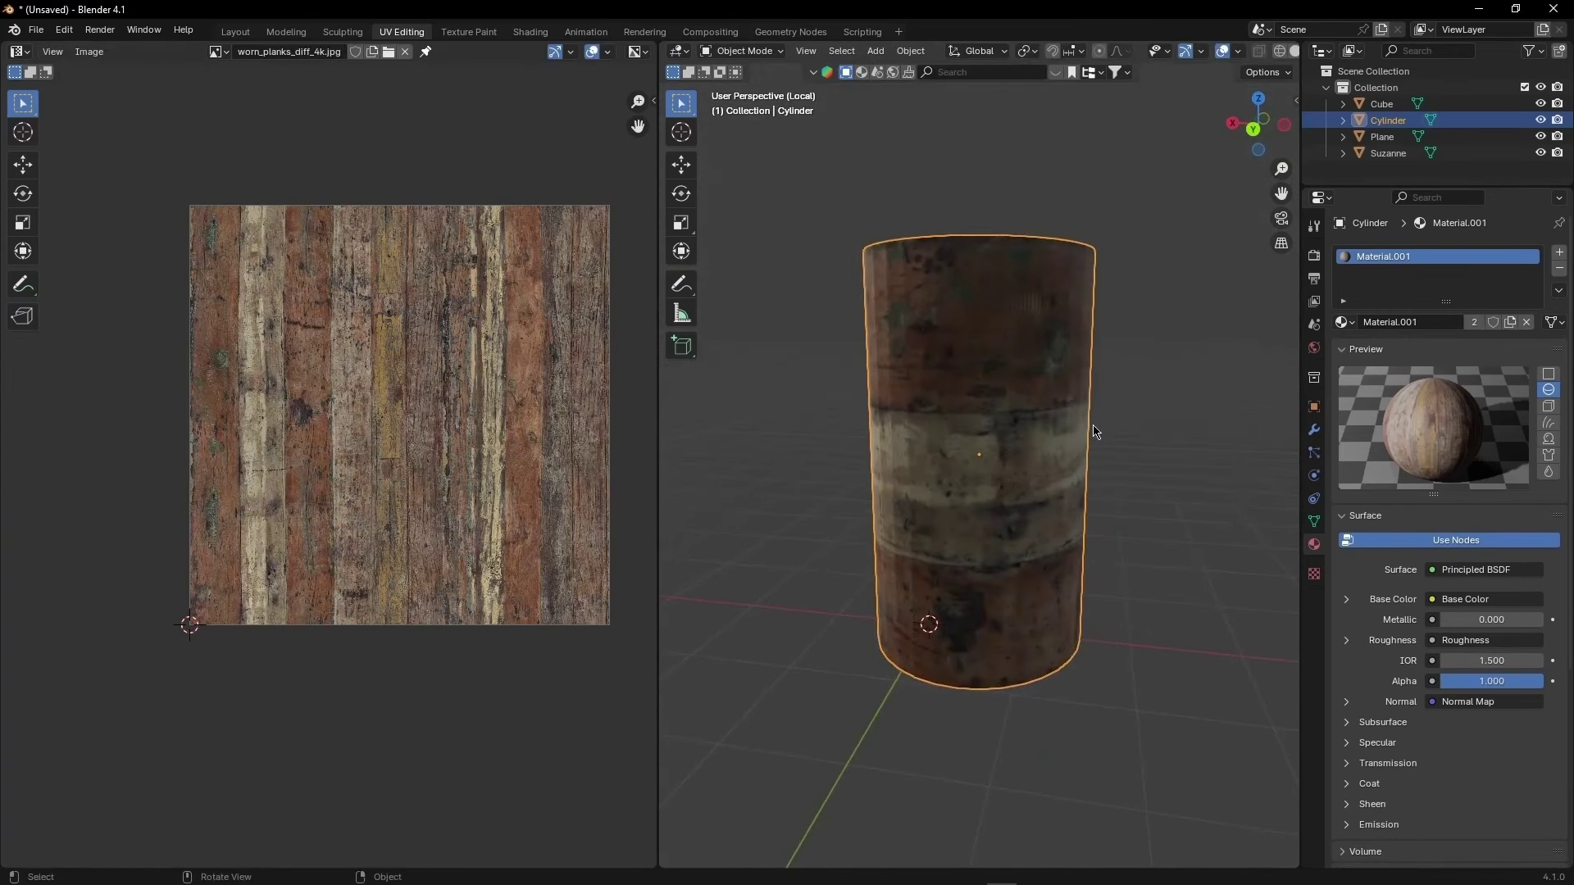
key("Tab")
key("Tab")
key("Tab")
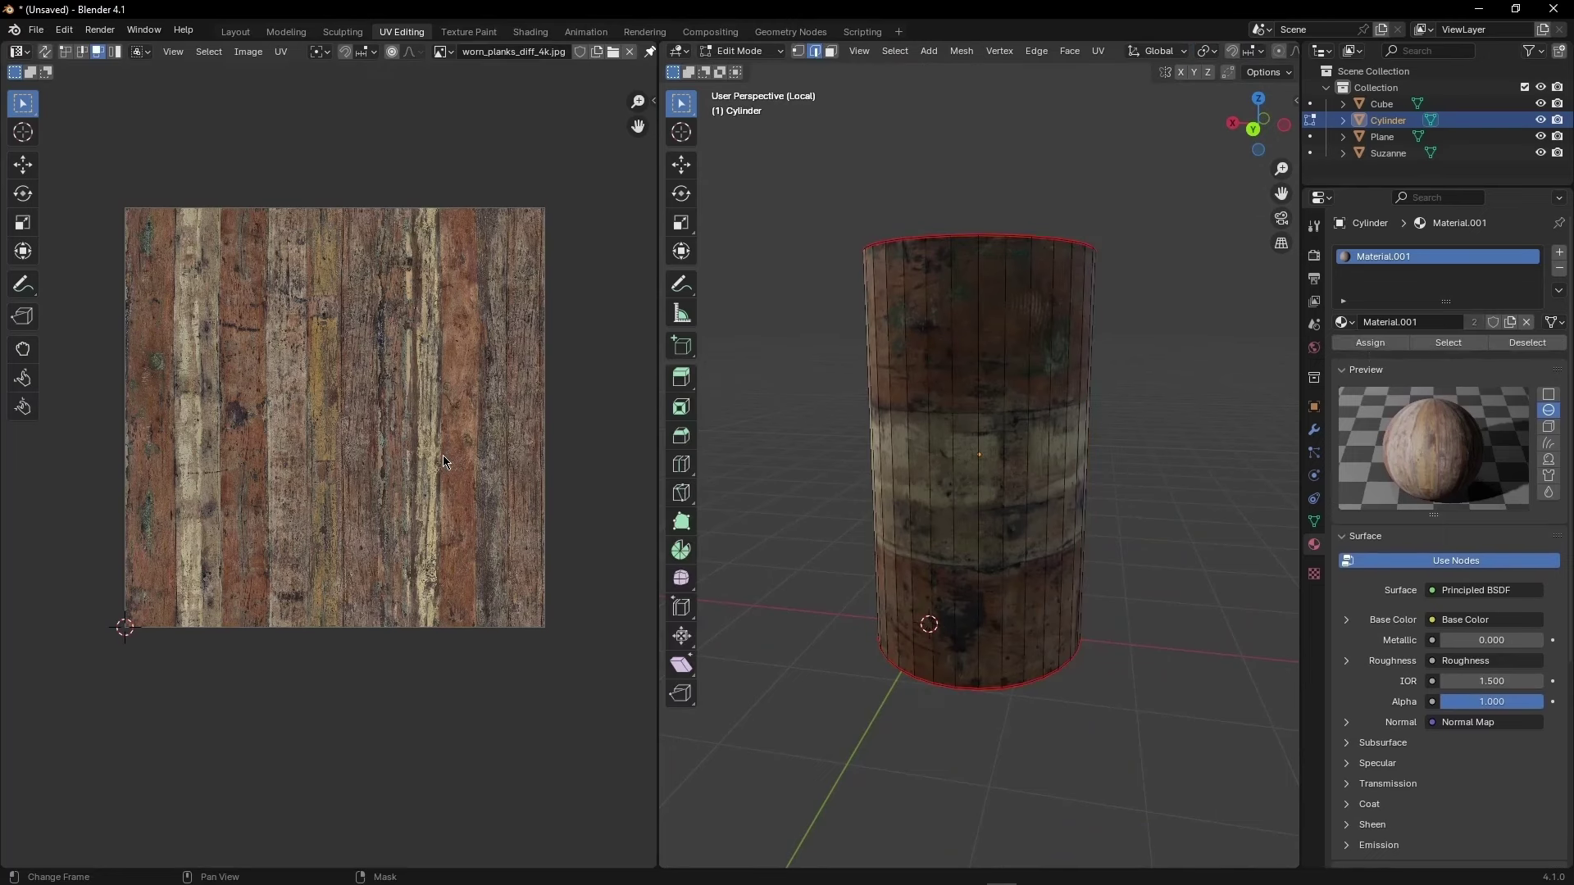
key("Tab")
- Scale the cylinder along Z, first shorter and then much taller
key("s")
key("z")
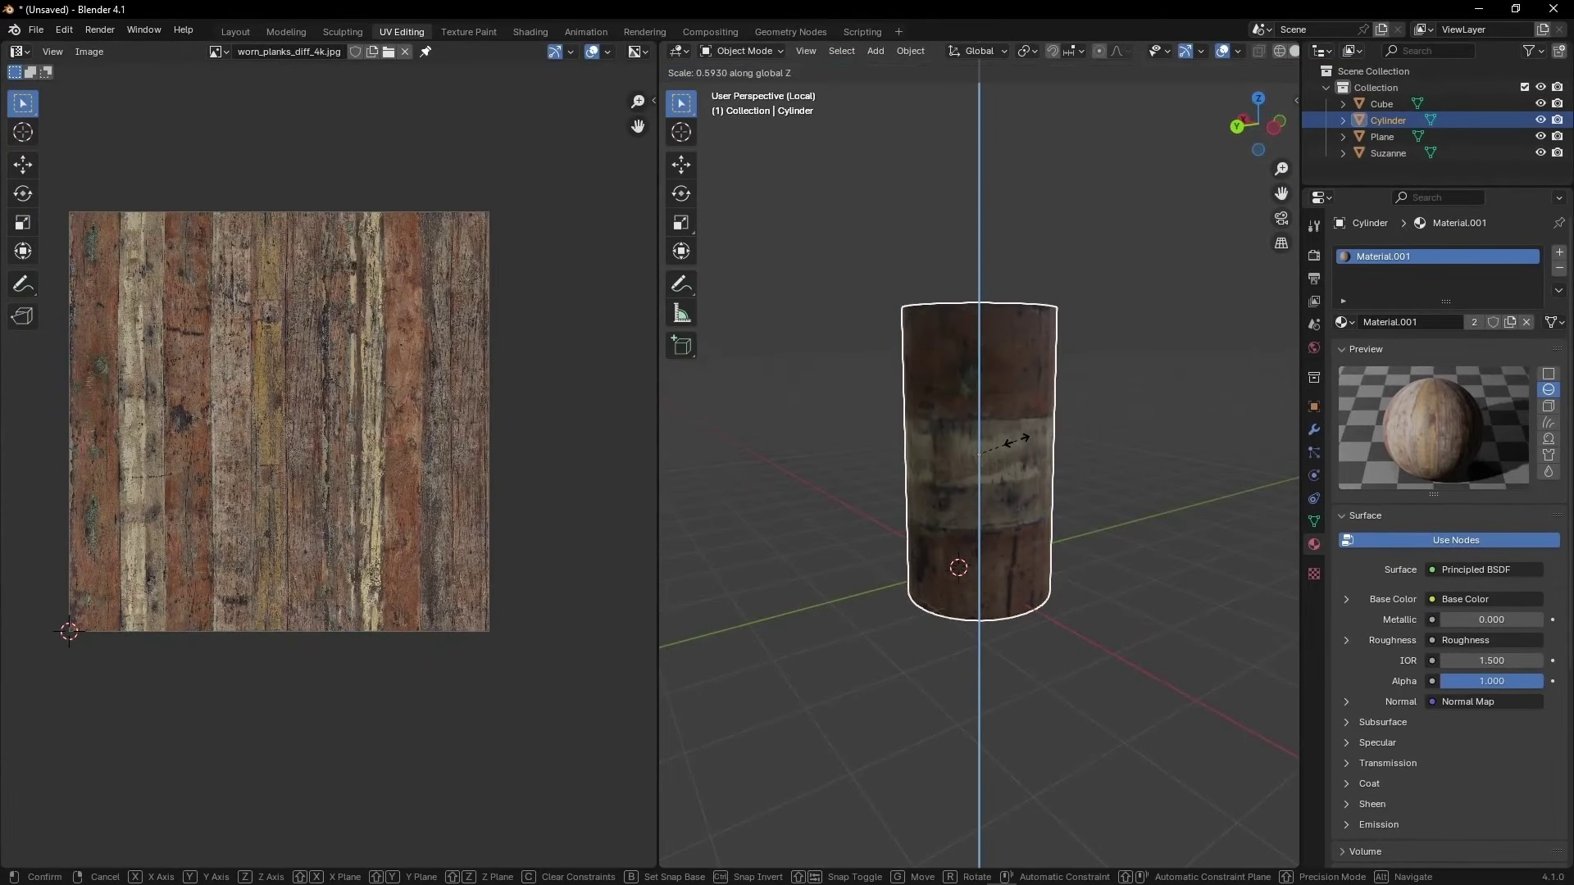
left_click(1025, 447)
scroll(1023, 447, "up", 3)
mouse_move(968, 439)
middle_mouse_down()
mouse_move(813, 575)
mouse_move(958, 445)
mouse_move(1005, 338)
mouse_move(1031, 377)
mouse_move(987, 332)
middle_mouse_up()
key("s")
key("z")
left_click(1068, 397)
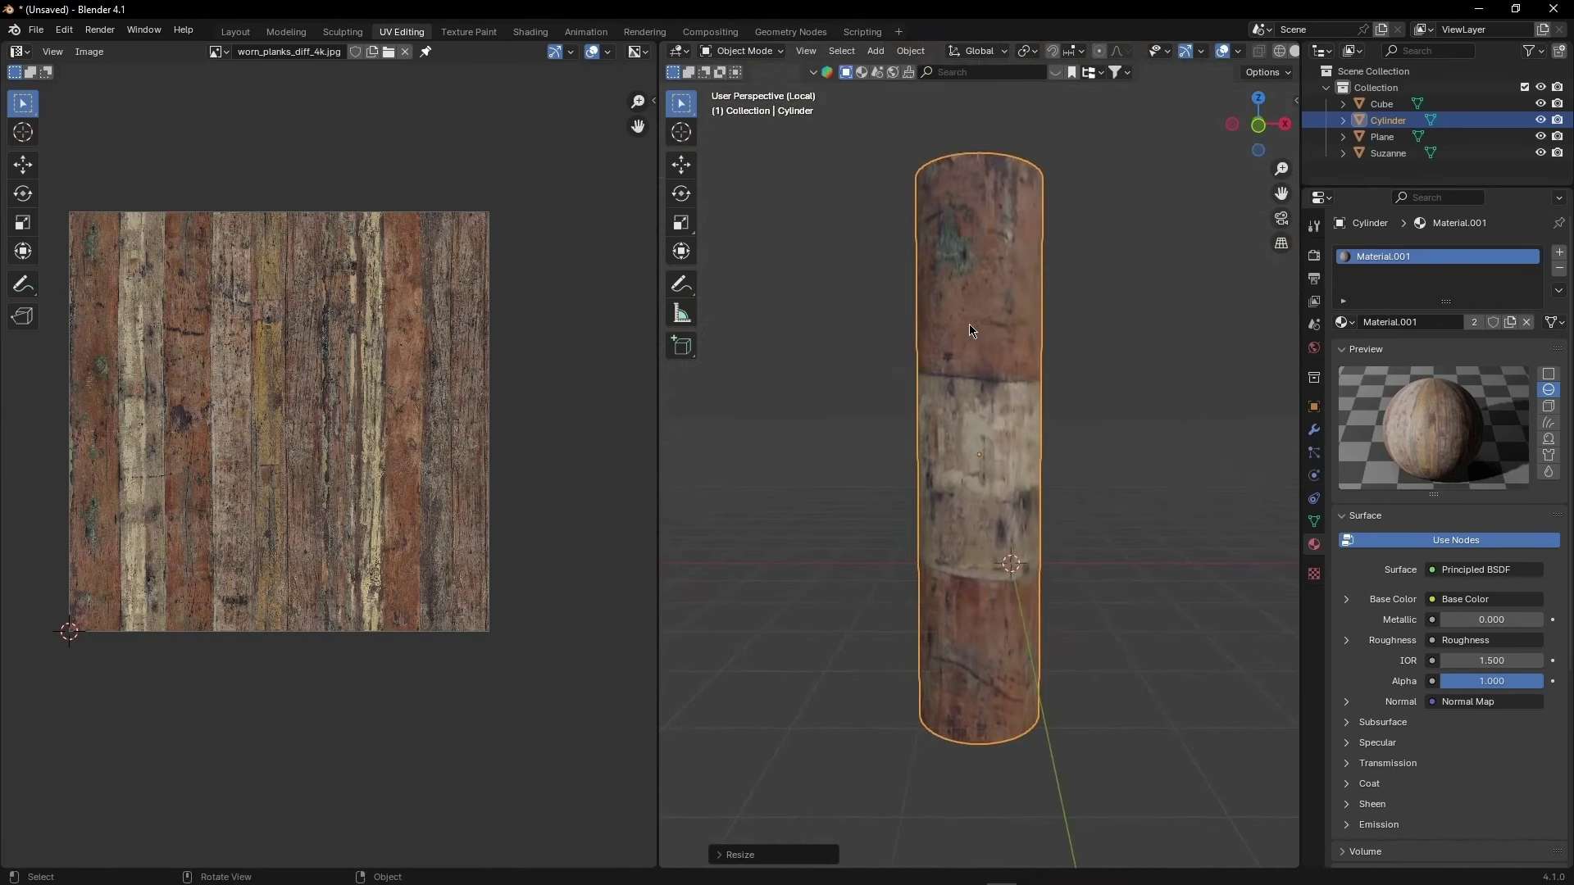
- Re-unwrap the tall cylinder's UVs and raise it 3 m along Z
key("Tab")
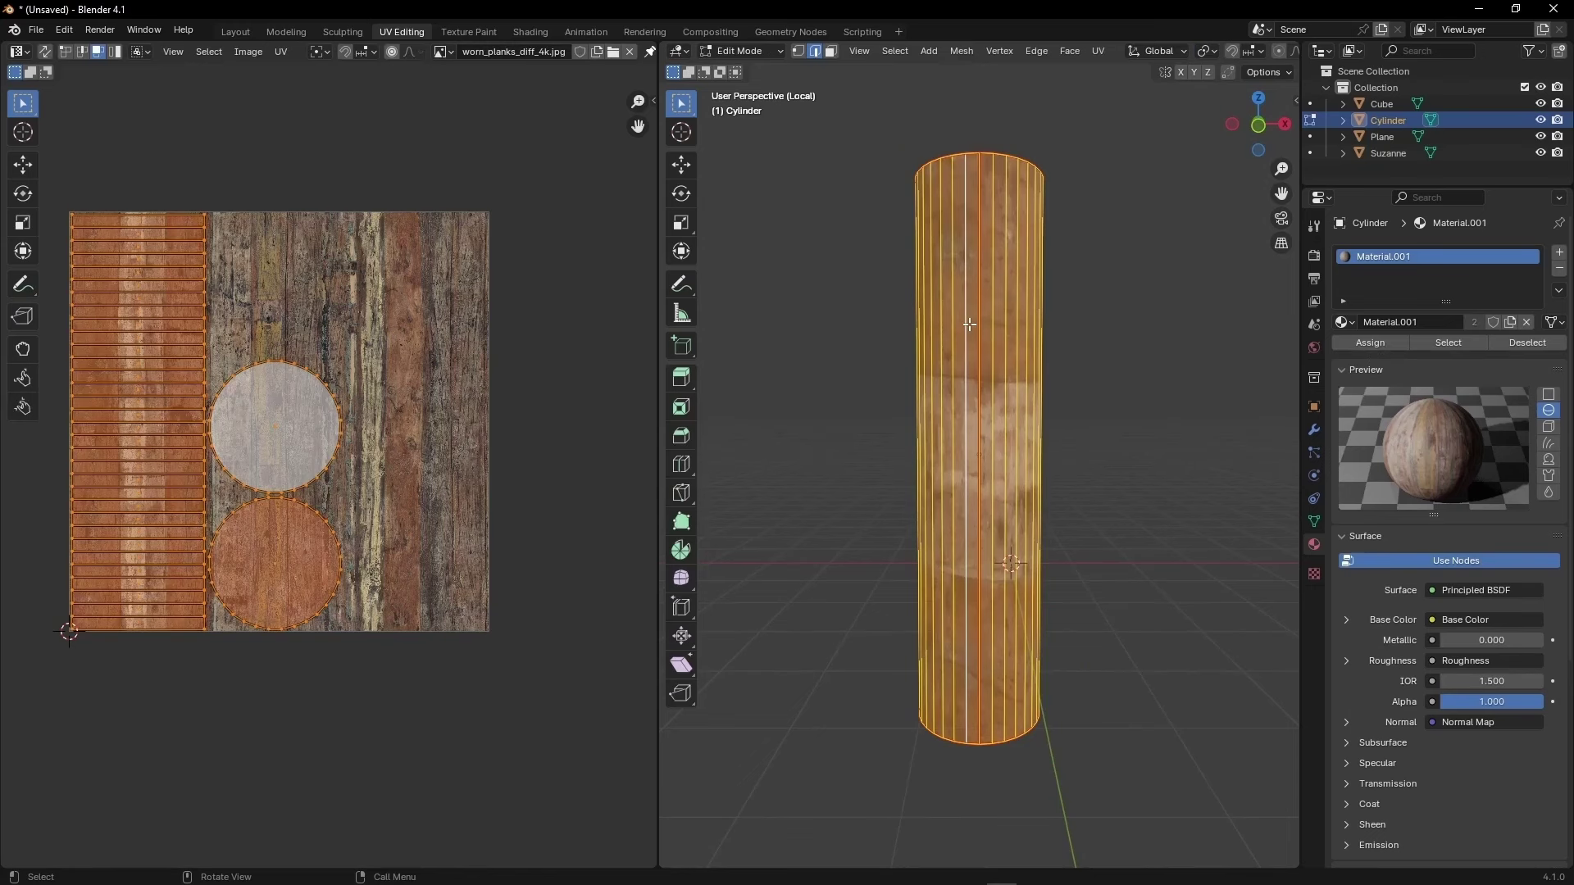
key("u")
left_click(970, 326)
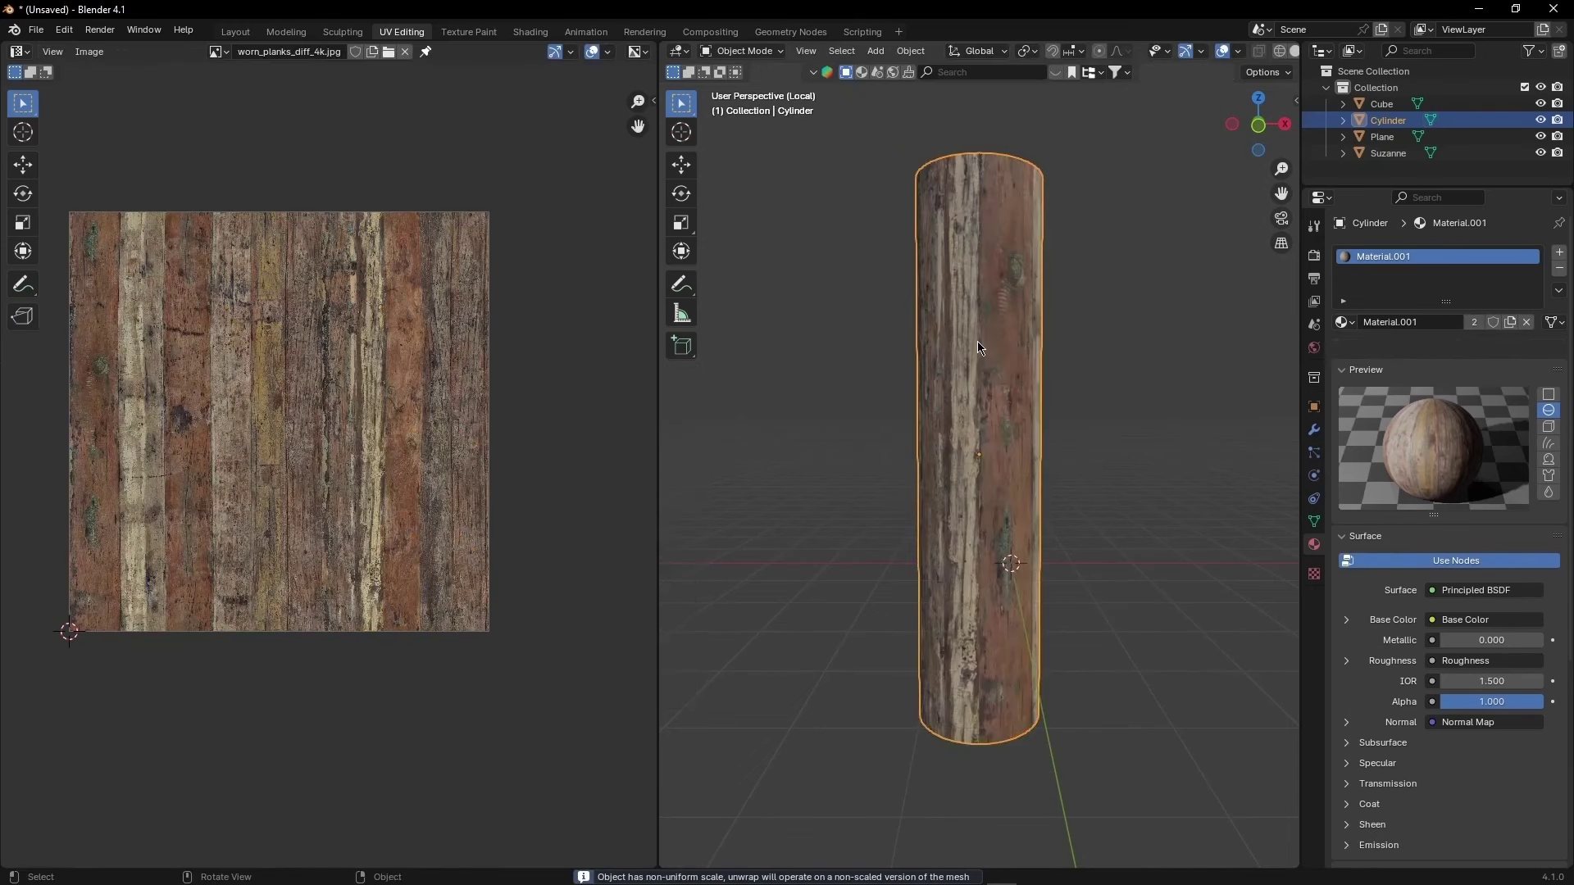
key("Tab")
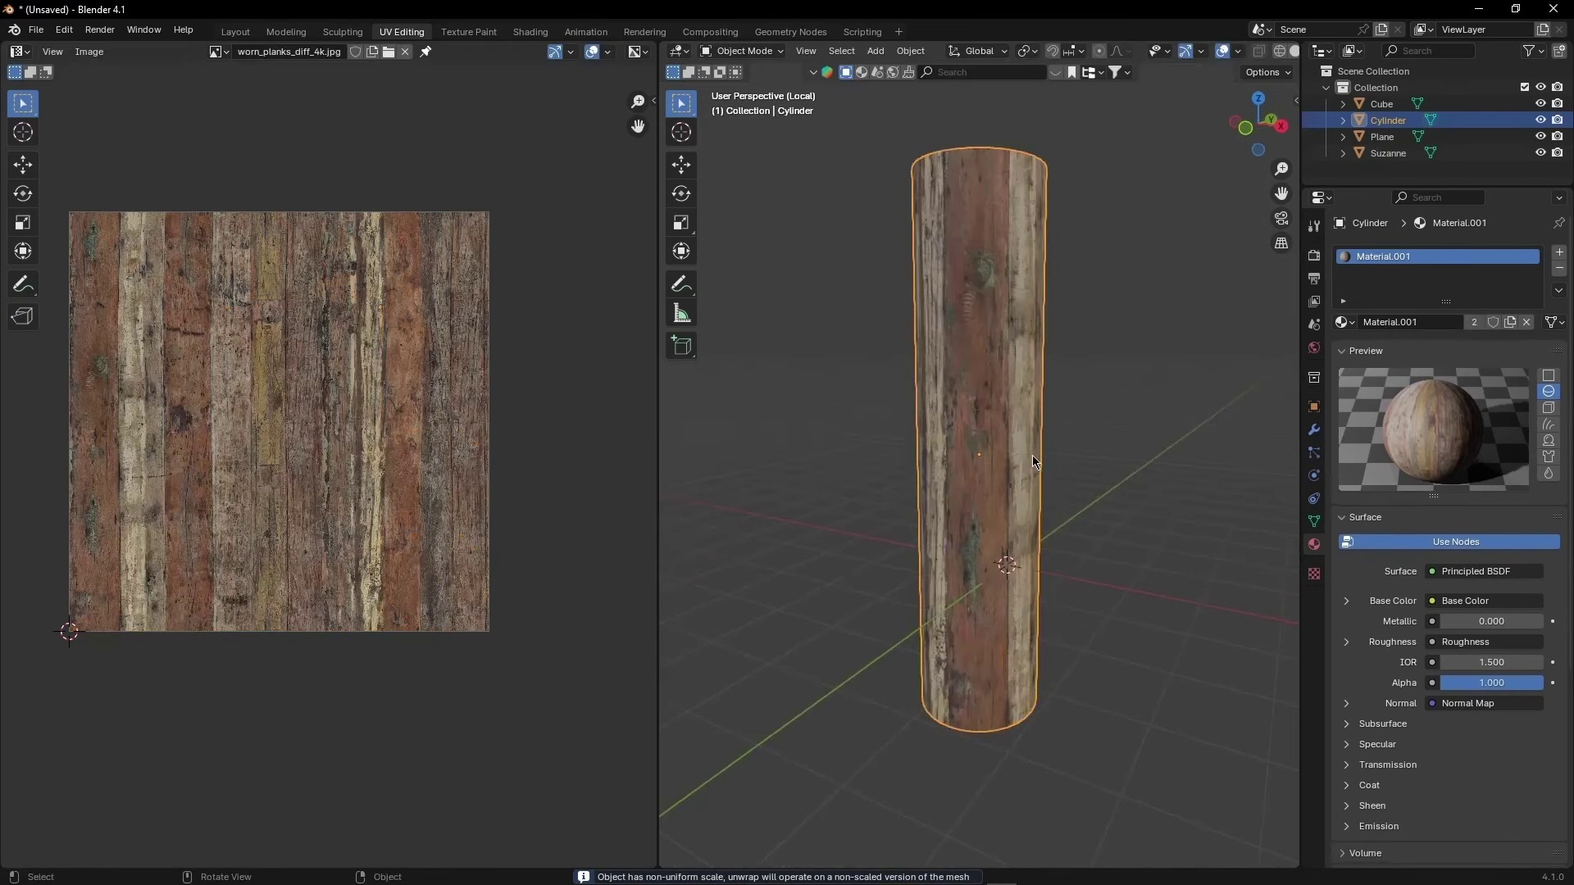
key("g")
key("z")
left_click(996, 296)
- Show the cylinder in Material Preview, select all, then pick the top cap's UV circle
mouse_move(932, 314)
middle_mouse_down()
mouse_move(941, 471)
mouse_move(1029, 453)
middle_mouse_up()
key("Tab")
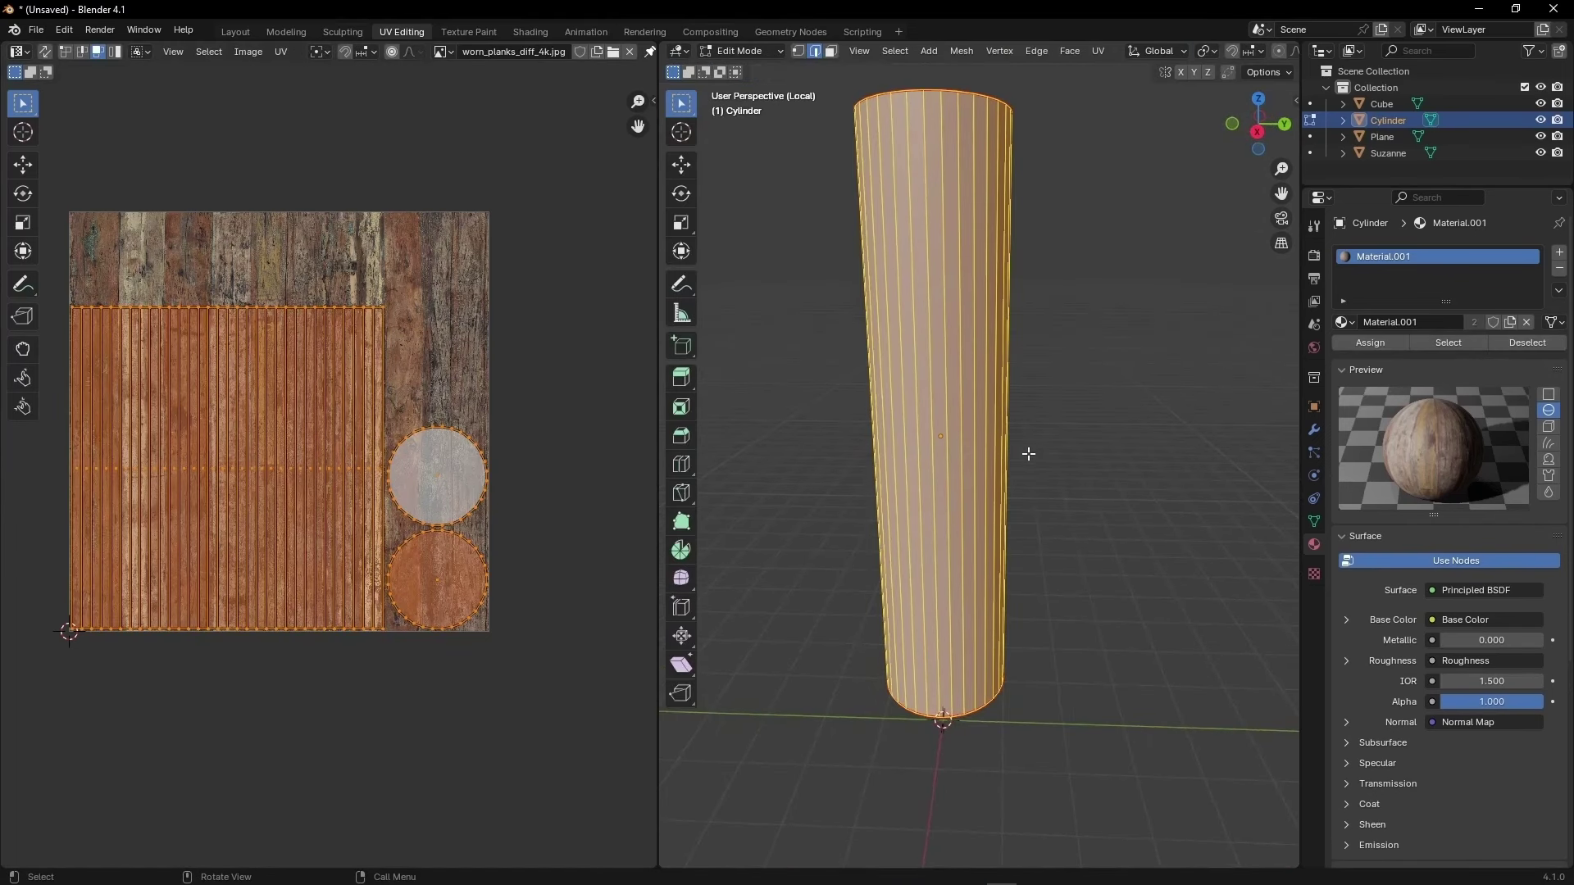
key("z")
left_click(1014, 535)
key("alt+a")
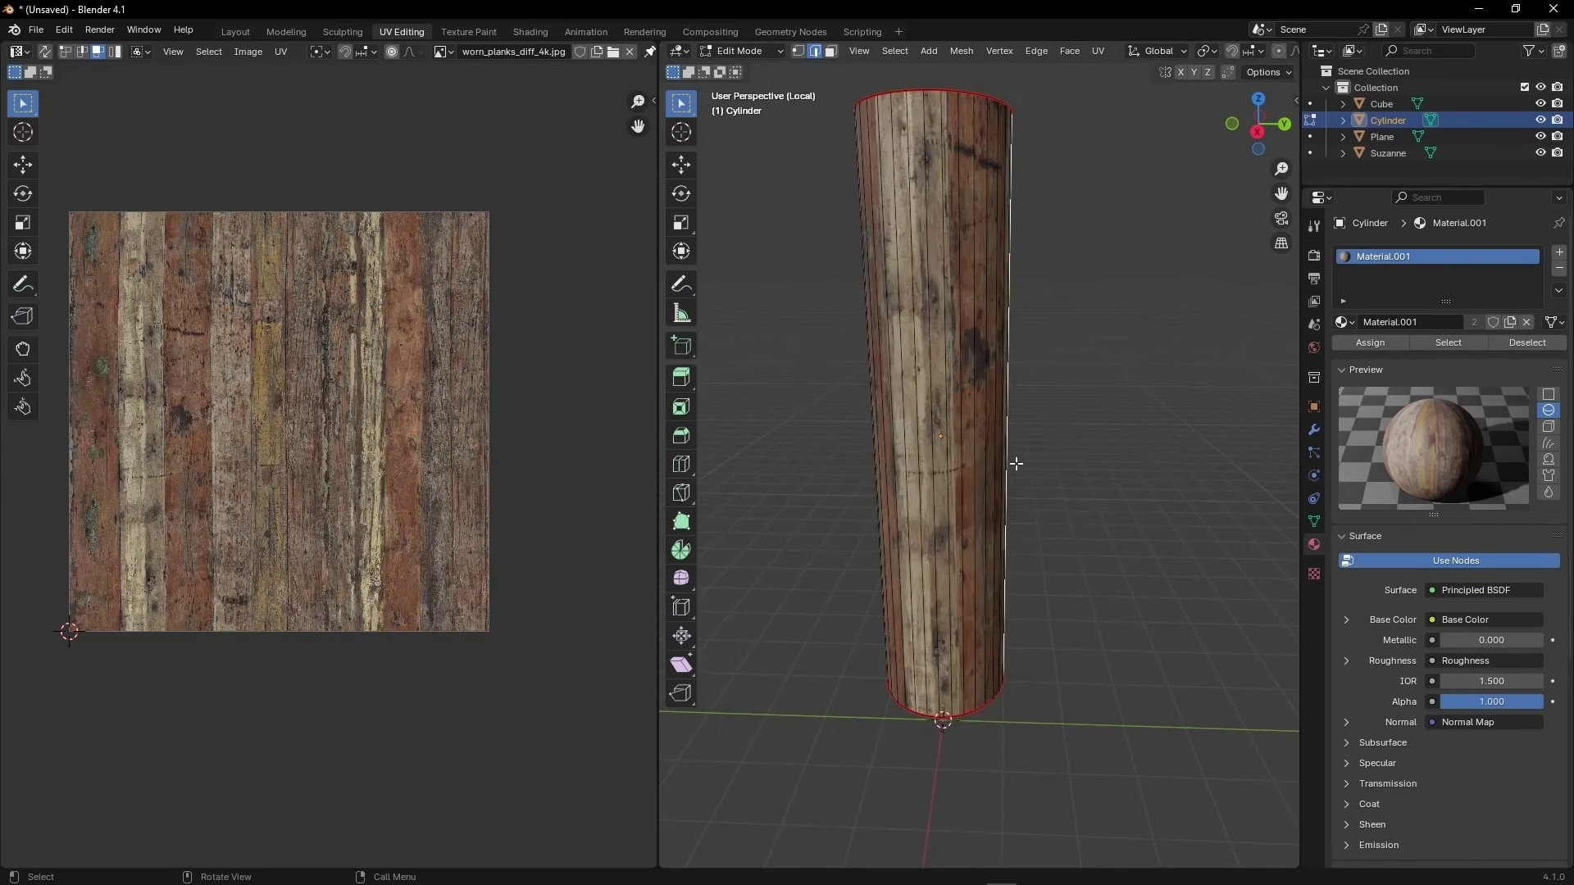
key("a")
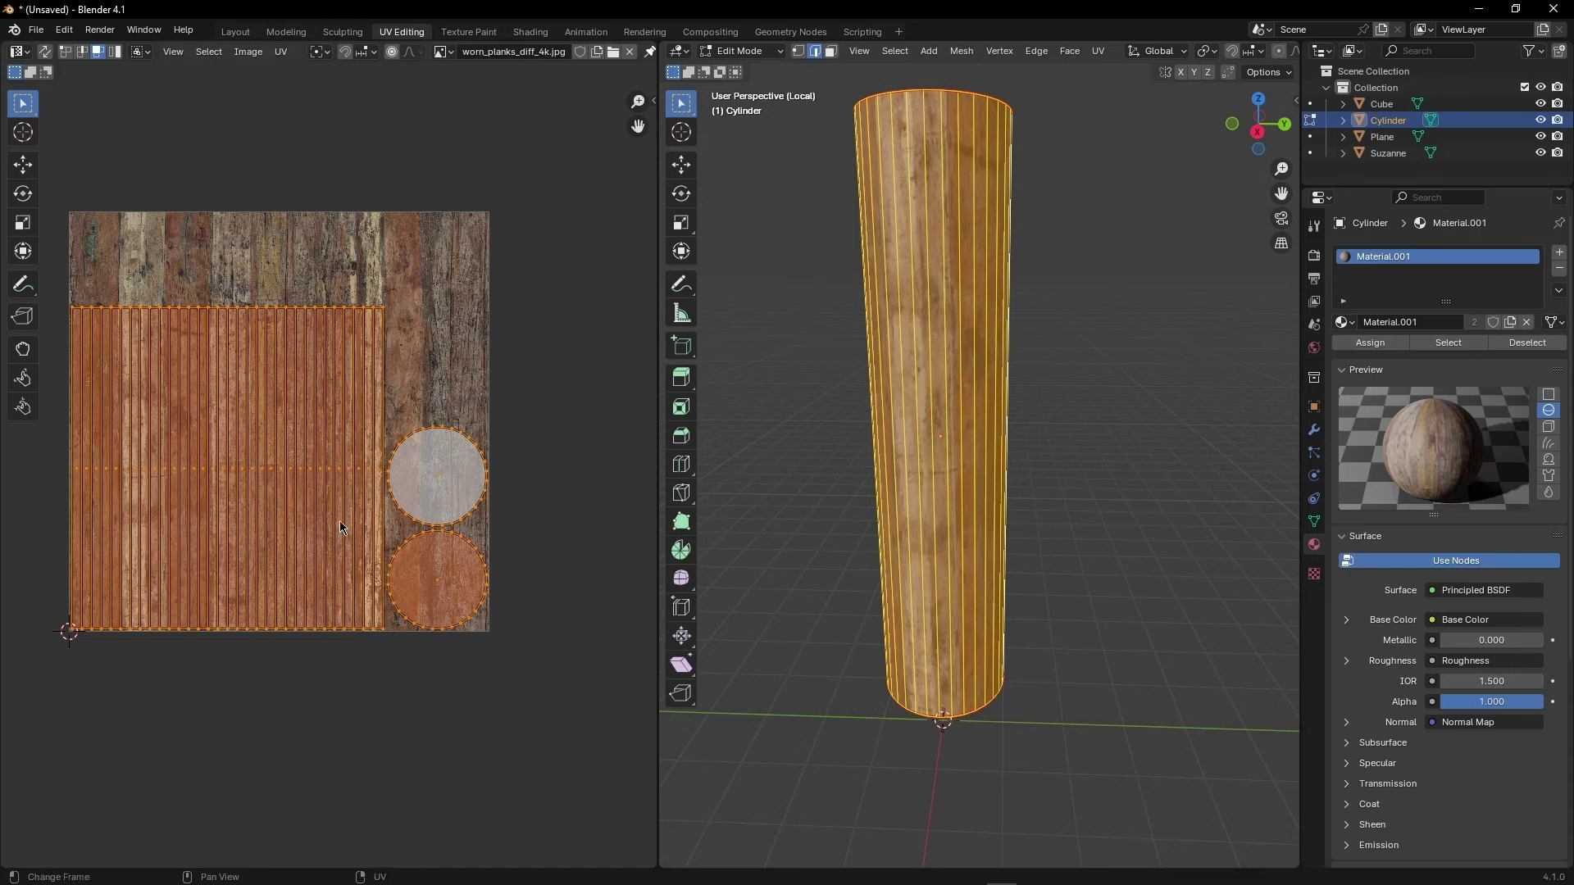
left_click(456, 461)
- Rescale the top cap's UV circle back to about its original size
key("s")
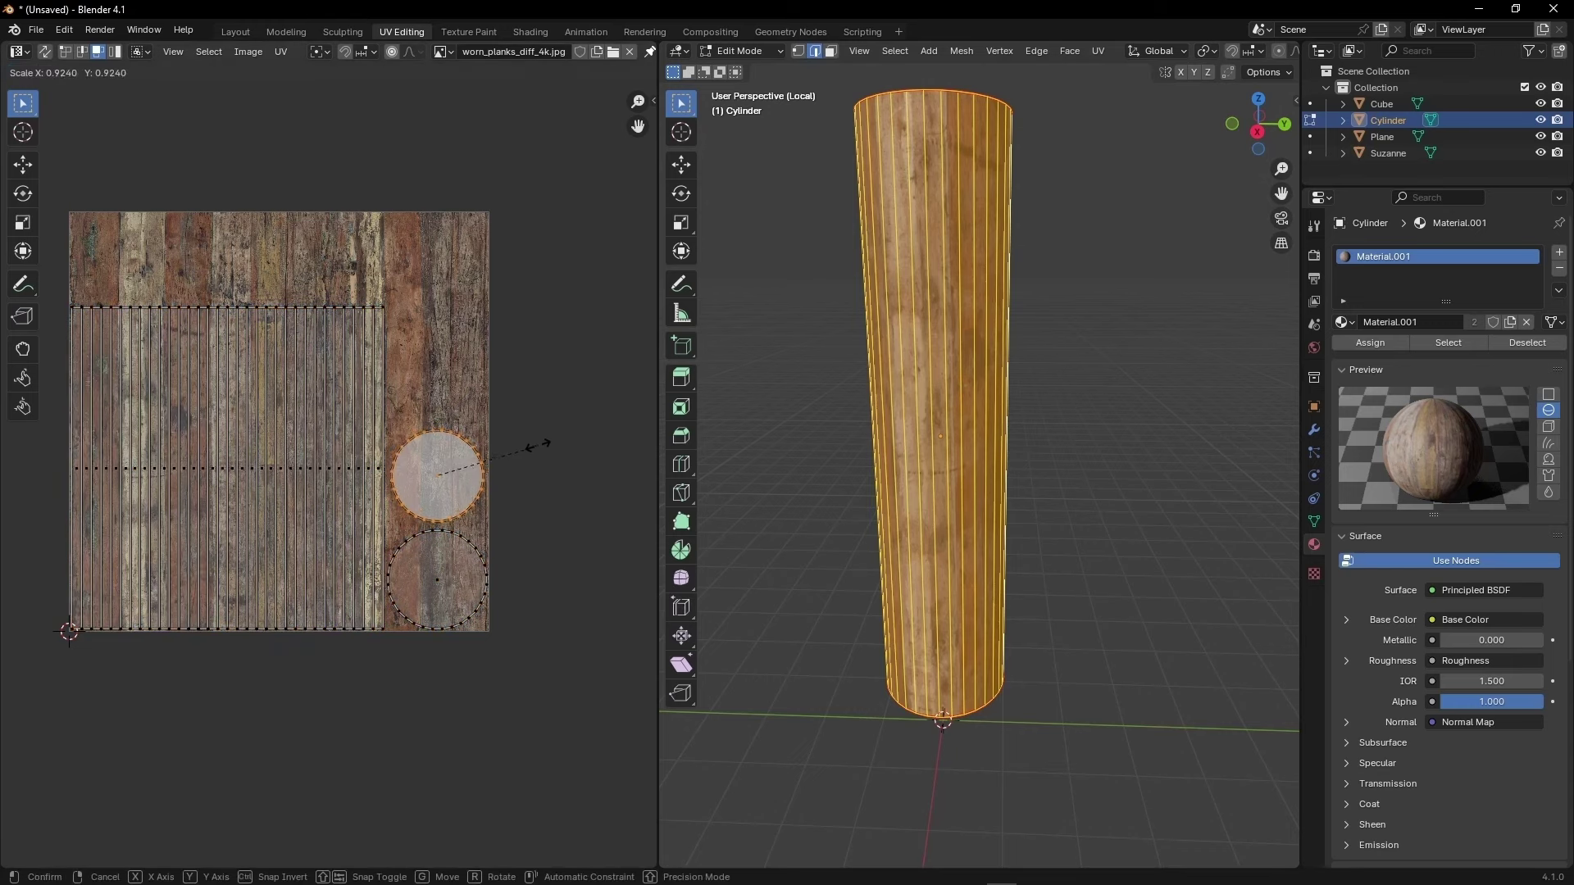
left_click(527, 468)
key("s")
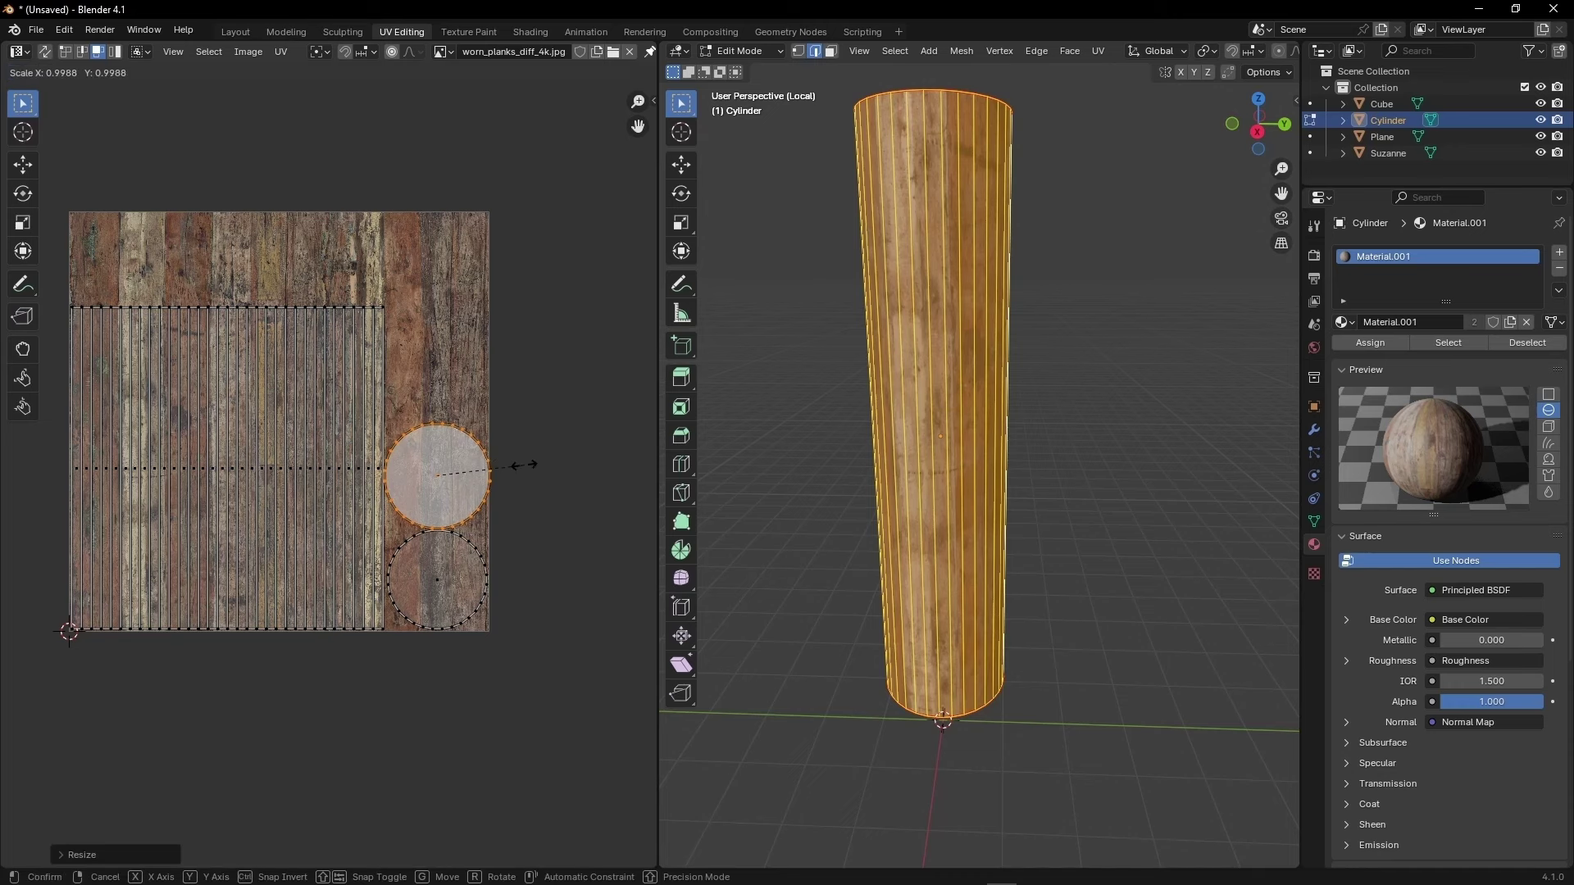
left_click(516, 467)
- In face select mode, pick one vertical strip of side faces on the cylinder
middle_click_drag(908, 391, 871, 412)
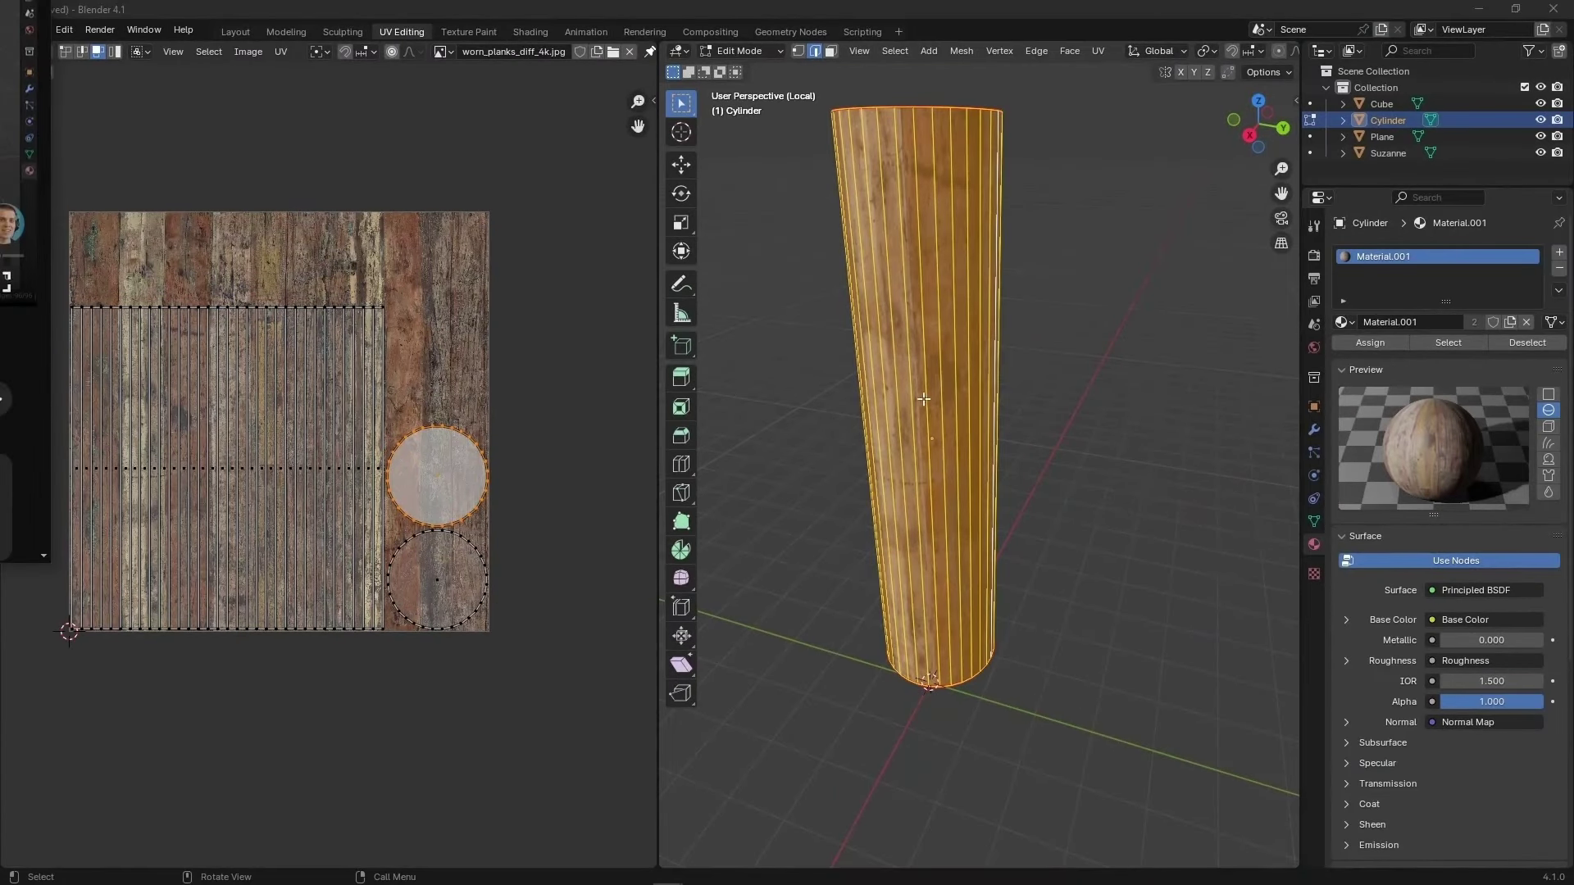
mouse_move(924, 399)
middle_mouse_down()
mouse_move(921, 420)
mouse_move(903, 370)
mouse_move(868, 361)
mouse_move(920, 411)
mouse_move(935, 492)
middle_mouse_up()
scroll(918, 414, "up", 2)
left_click(923, 418)
key("3")
left_click(862, 360)
scroll(264, 454, "up", 1)
key("a")
left_click(918, 390)
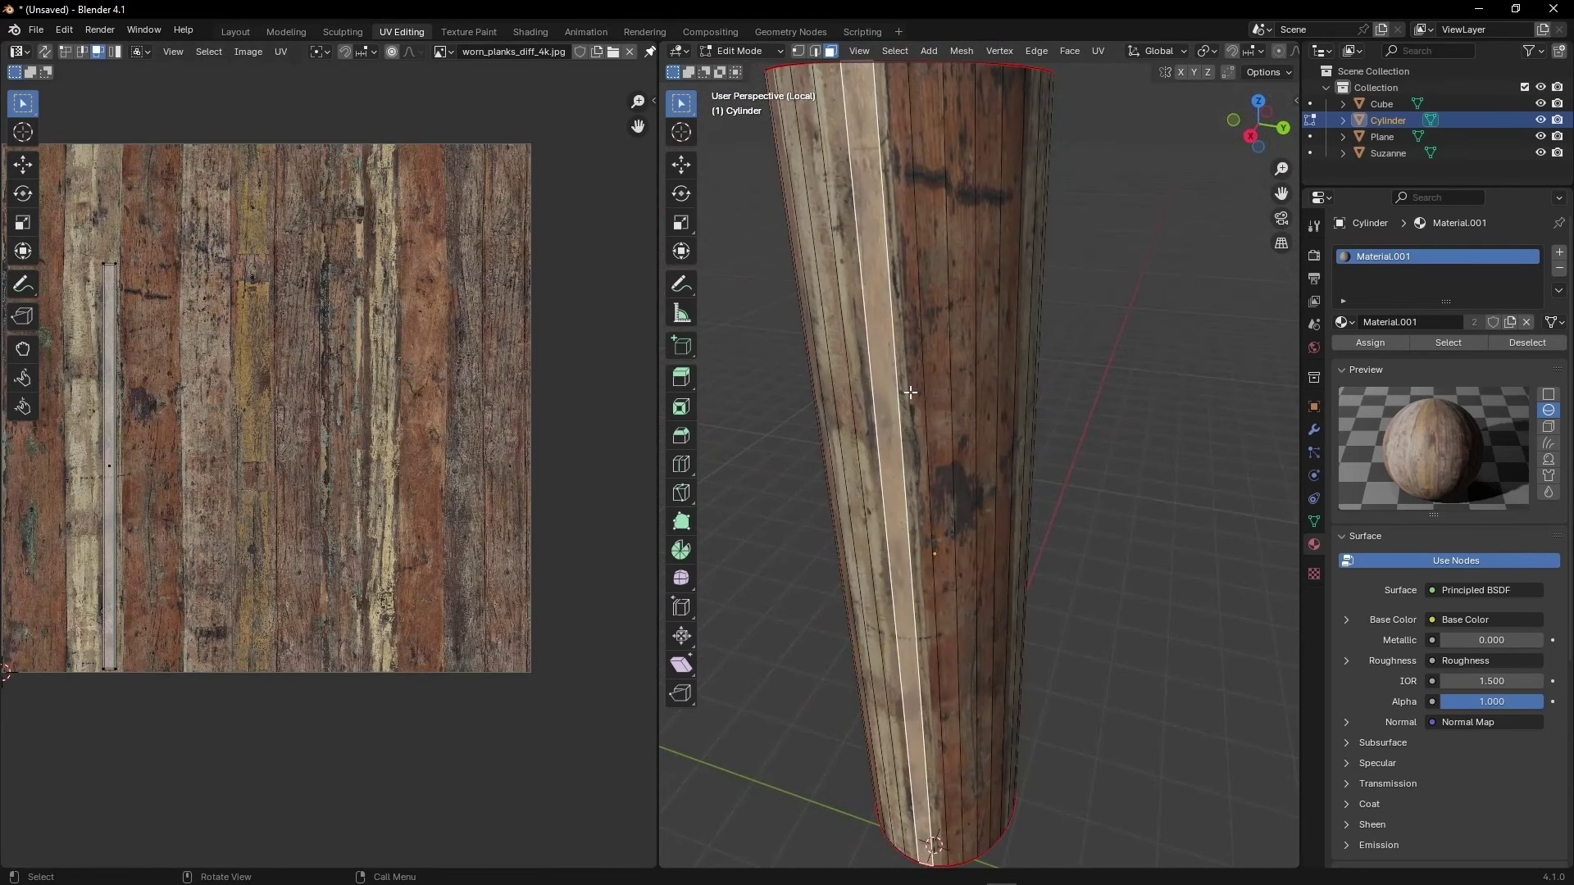
left_click(976, 394)
left_click(914, 391)
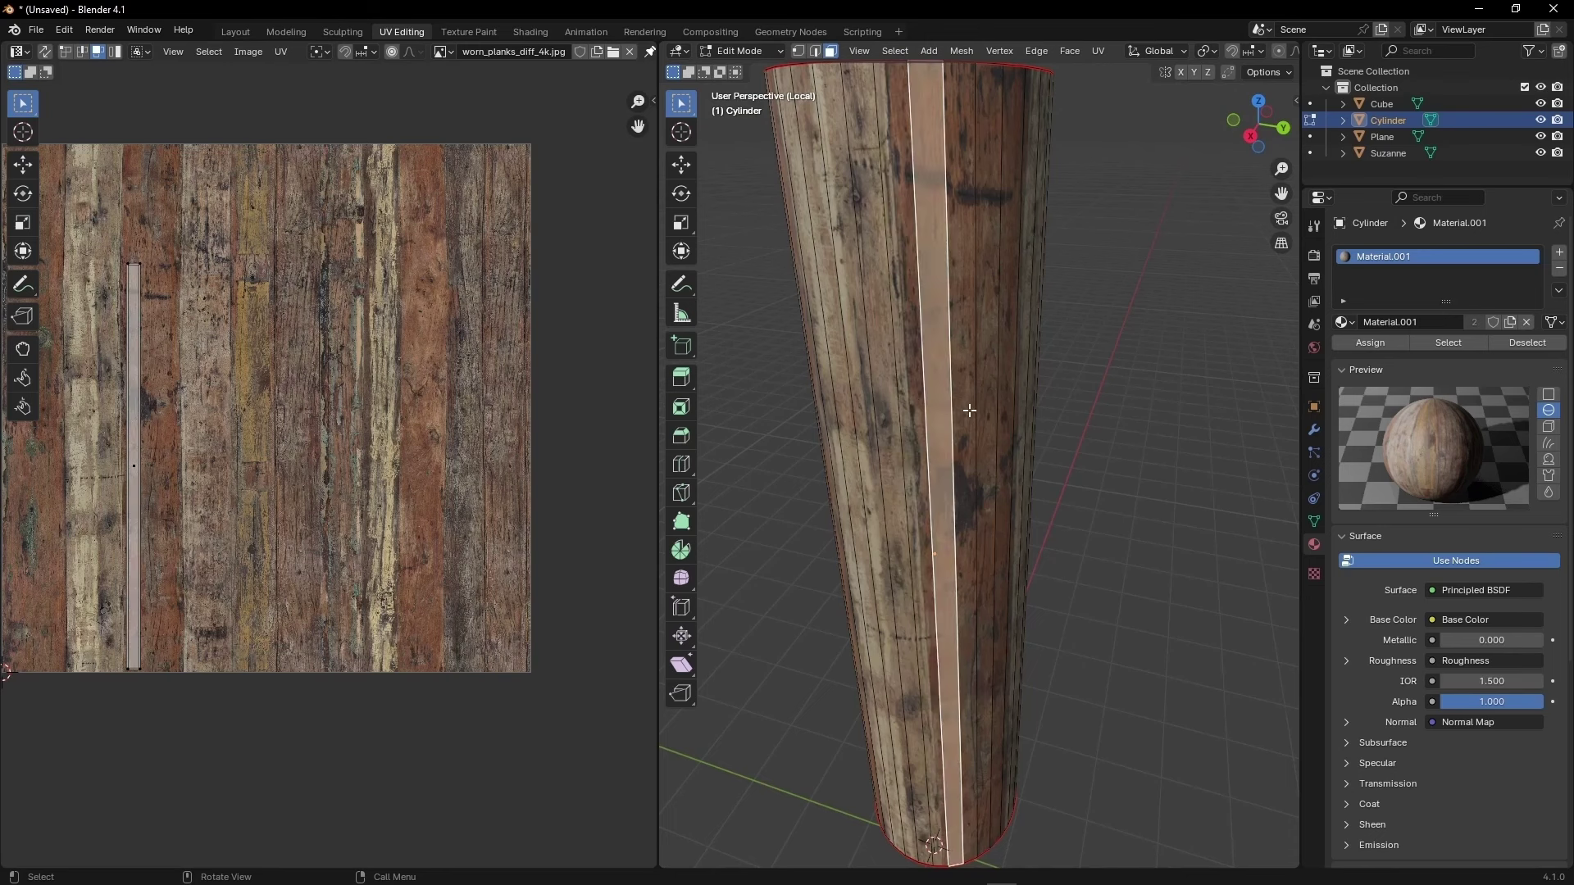
scroll(325, 475, "down", 1)
- Try moving and enlarging the strip's UVs on the texture, then undo both changes
key("g")
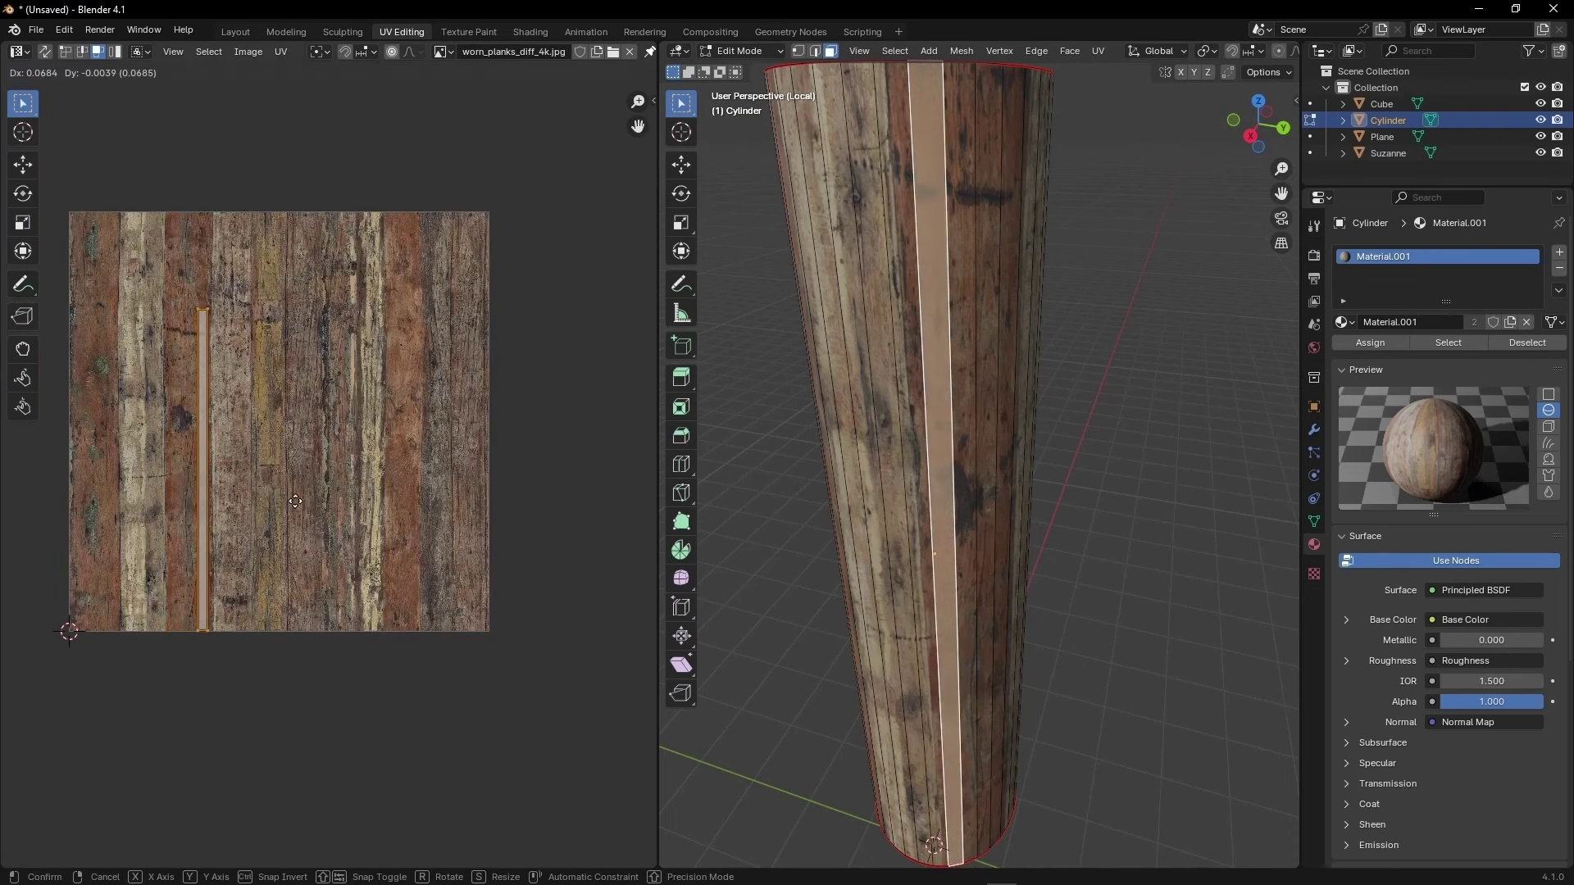
left_click(452, 476)
key("s")
left_click(535, 489)
key("ctrl+z")
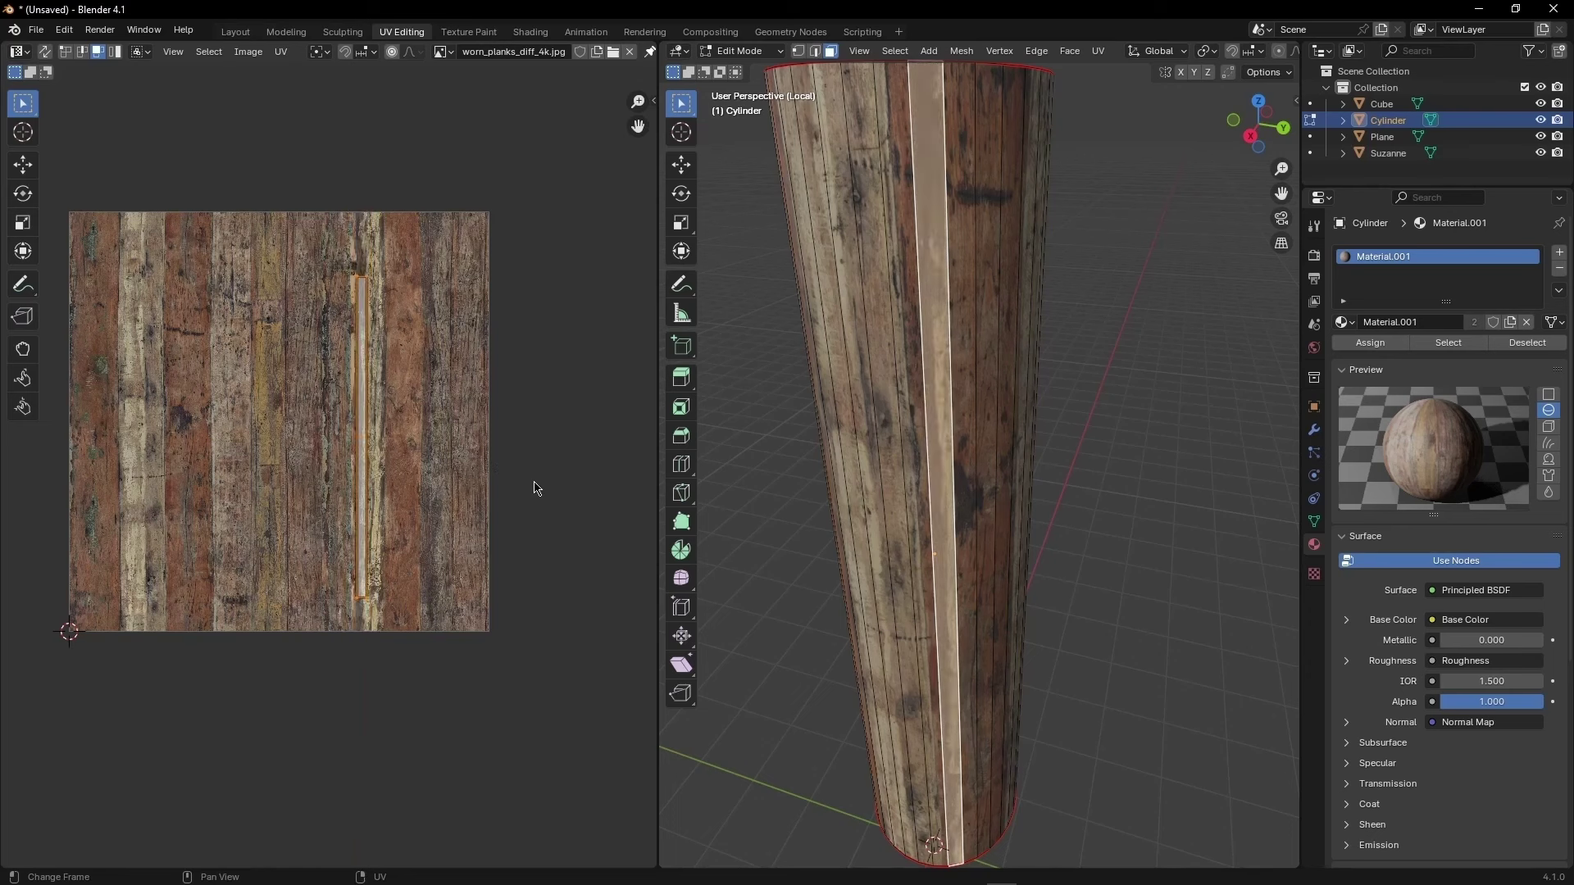
key("ctrl+z")
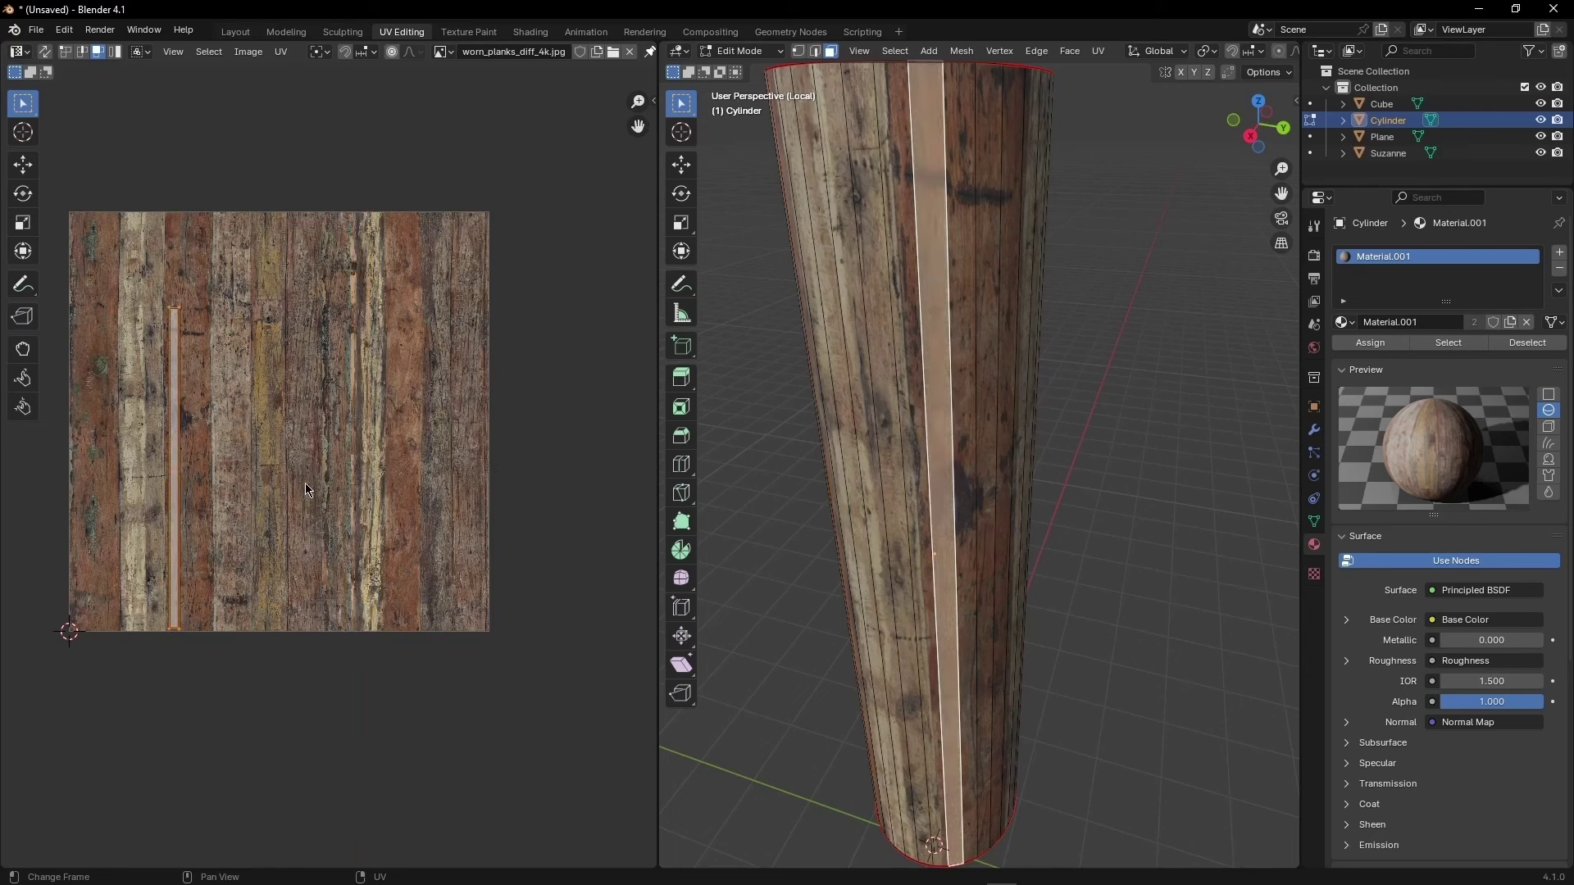
- Select the separate plank column of UVs in UV face mode and move it up
key("a")
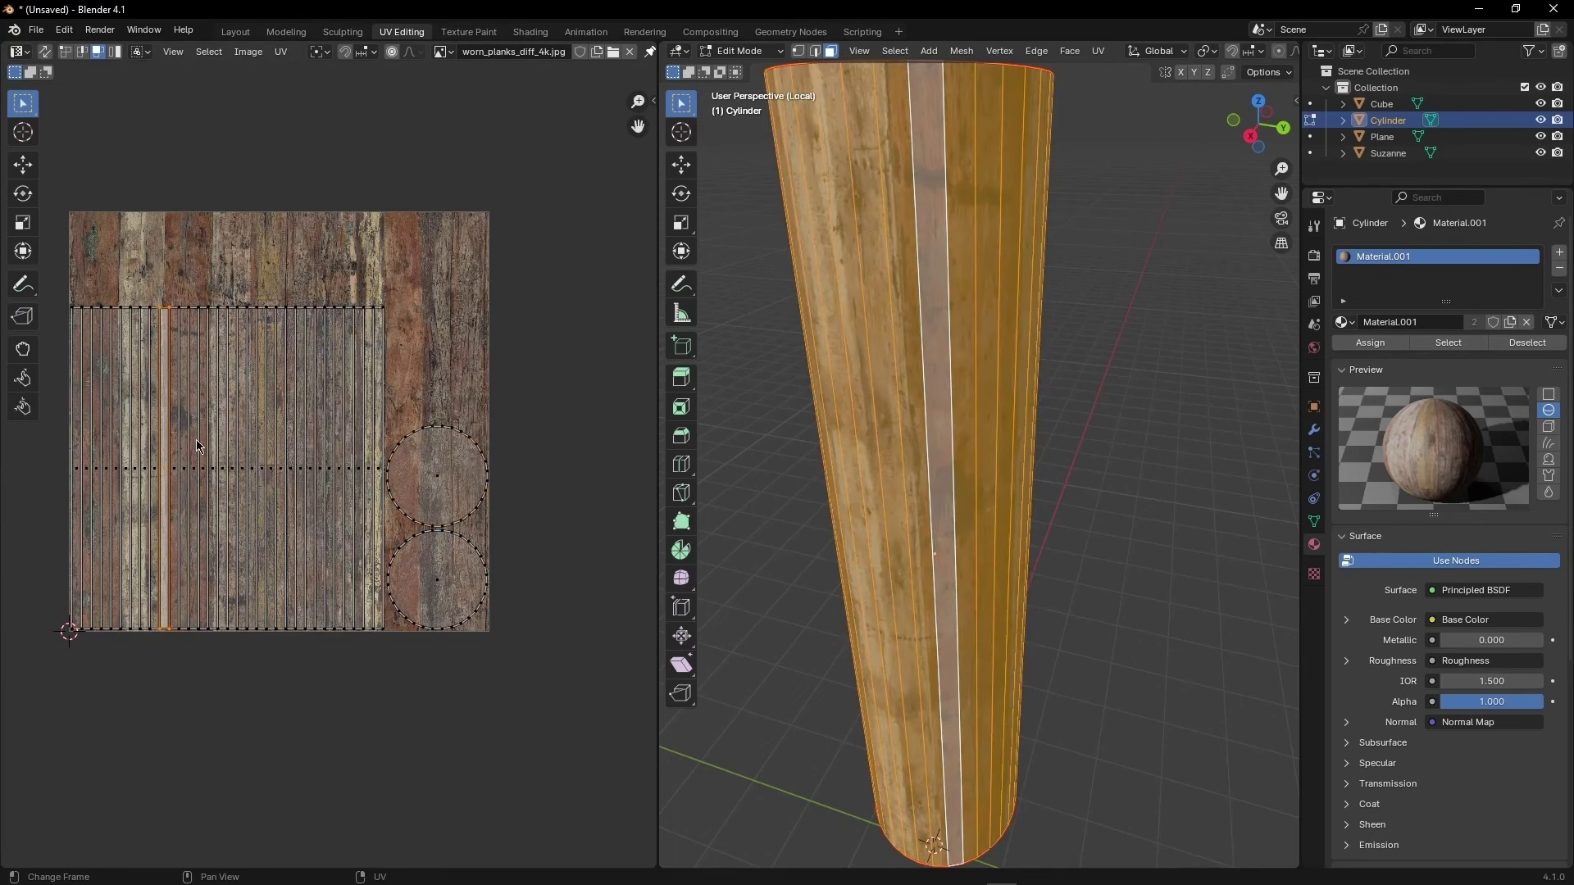
scroll(197, 447, "up", 1)
middle_click_drag(197, 447, 358, 507)
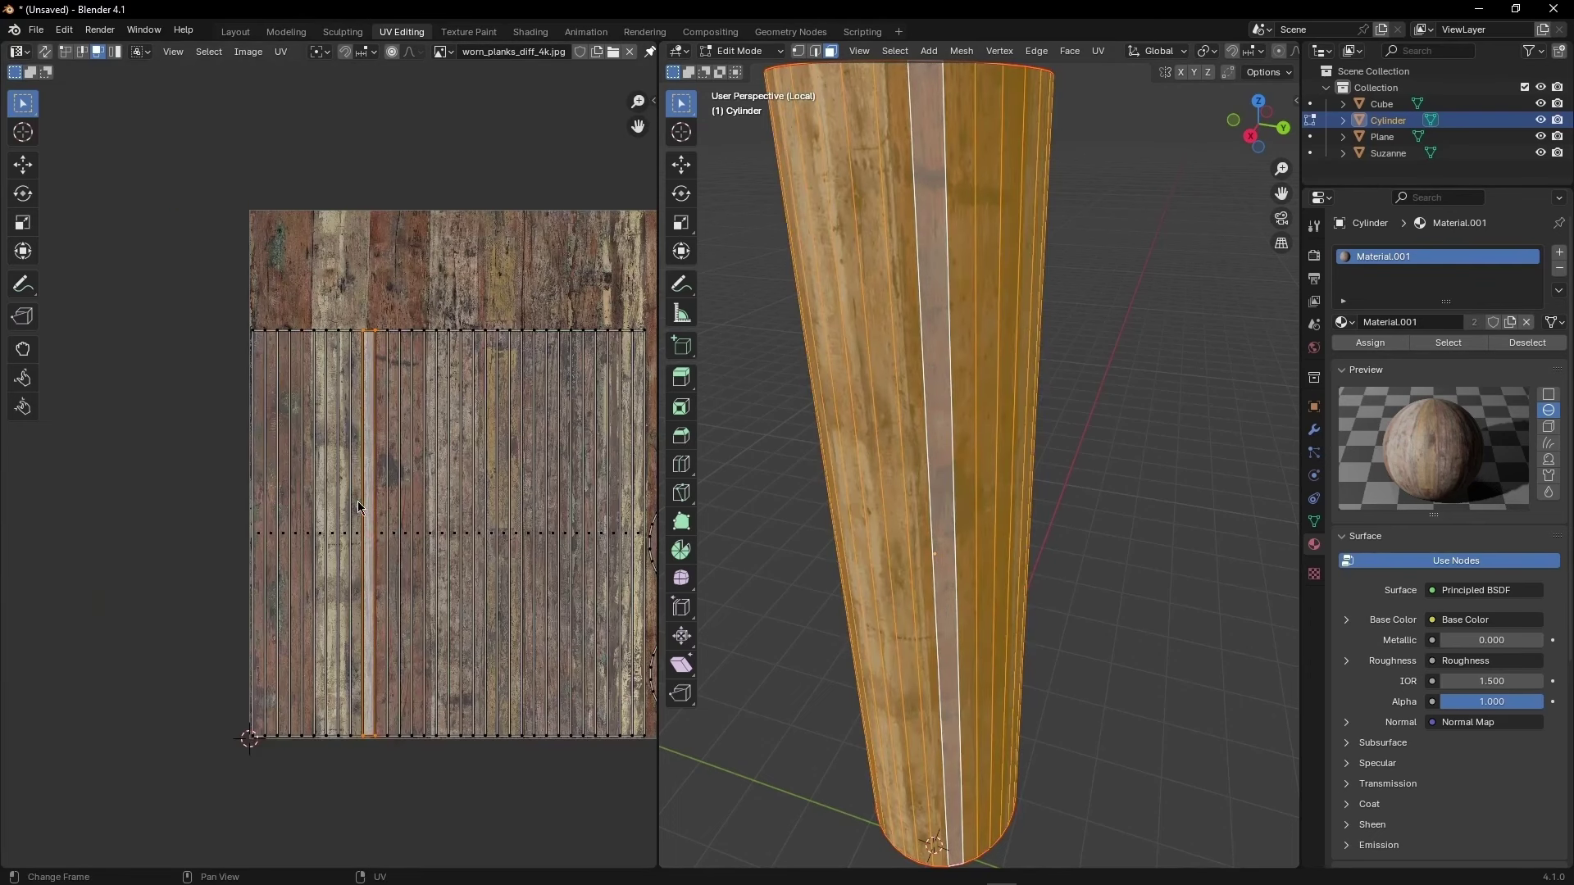
left_click(98, 54)
left_click(359, 537)
key("g")
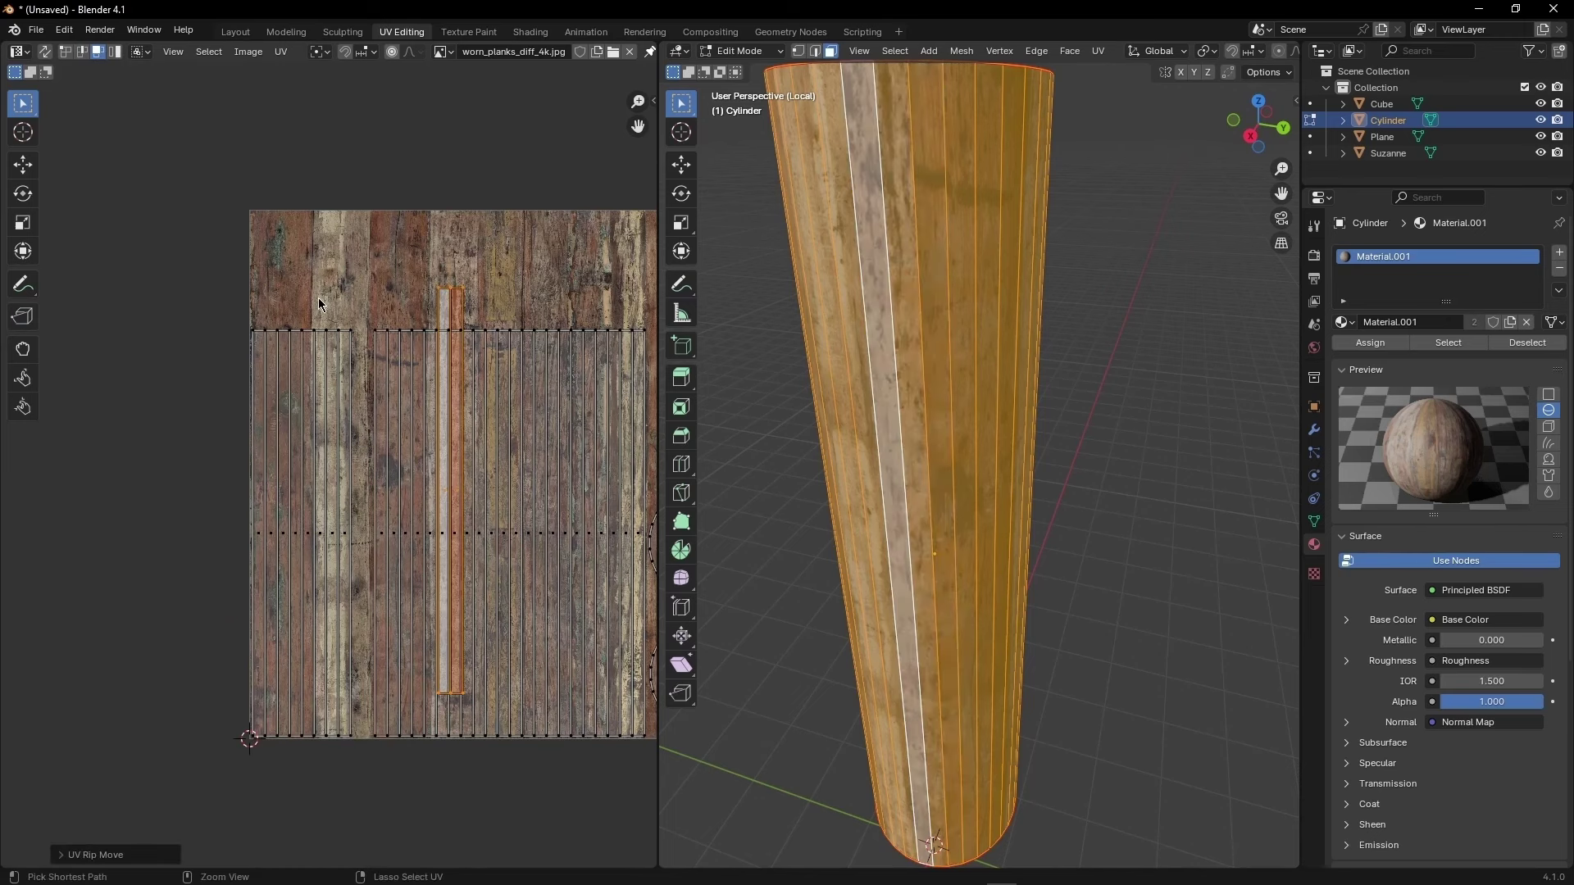
left_click(455, 286)
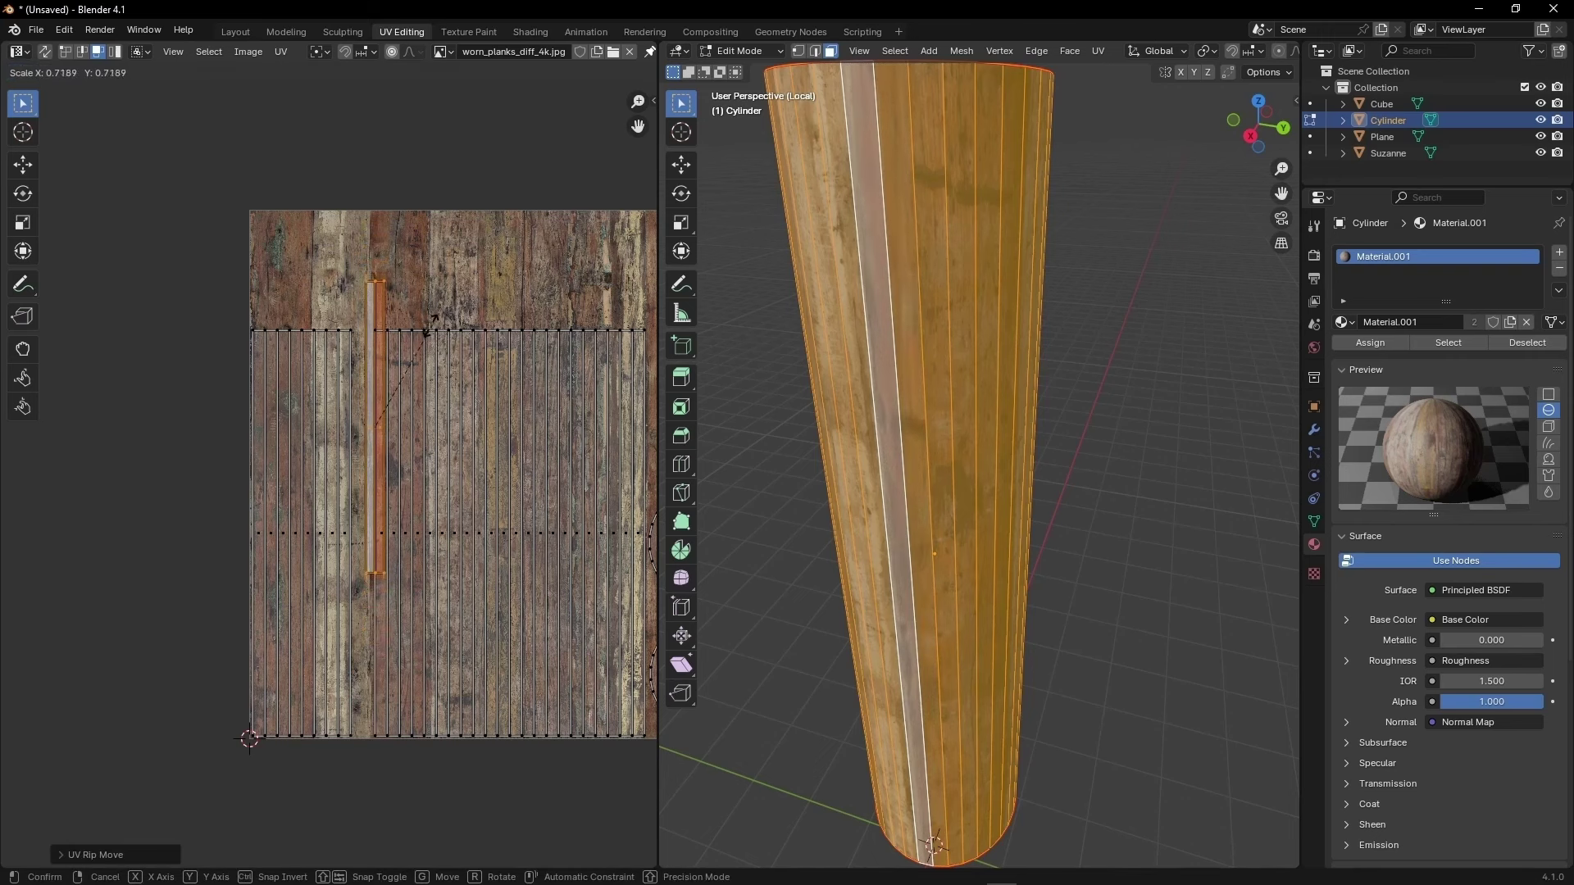
- Shorten the column, rotate it 90° horizontal, place it in the upper band, and exit edit mode
key("g")
left_click(511, 273)
key("r")
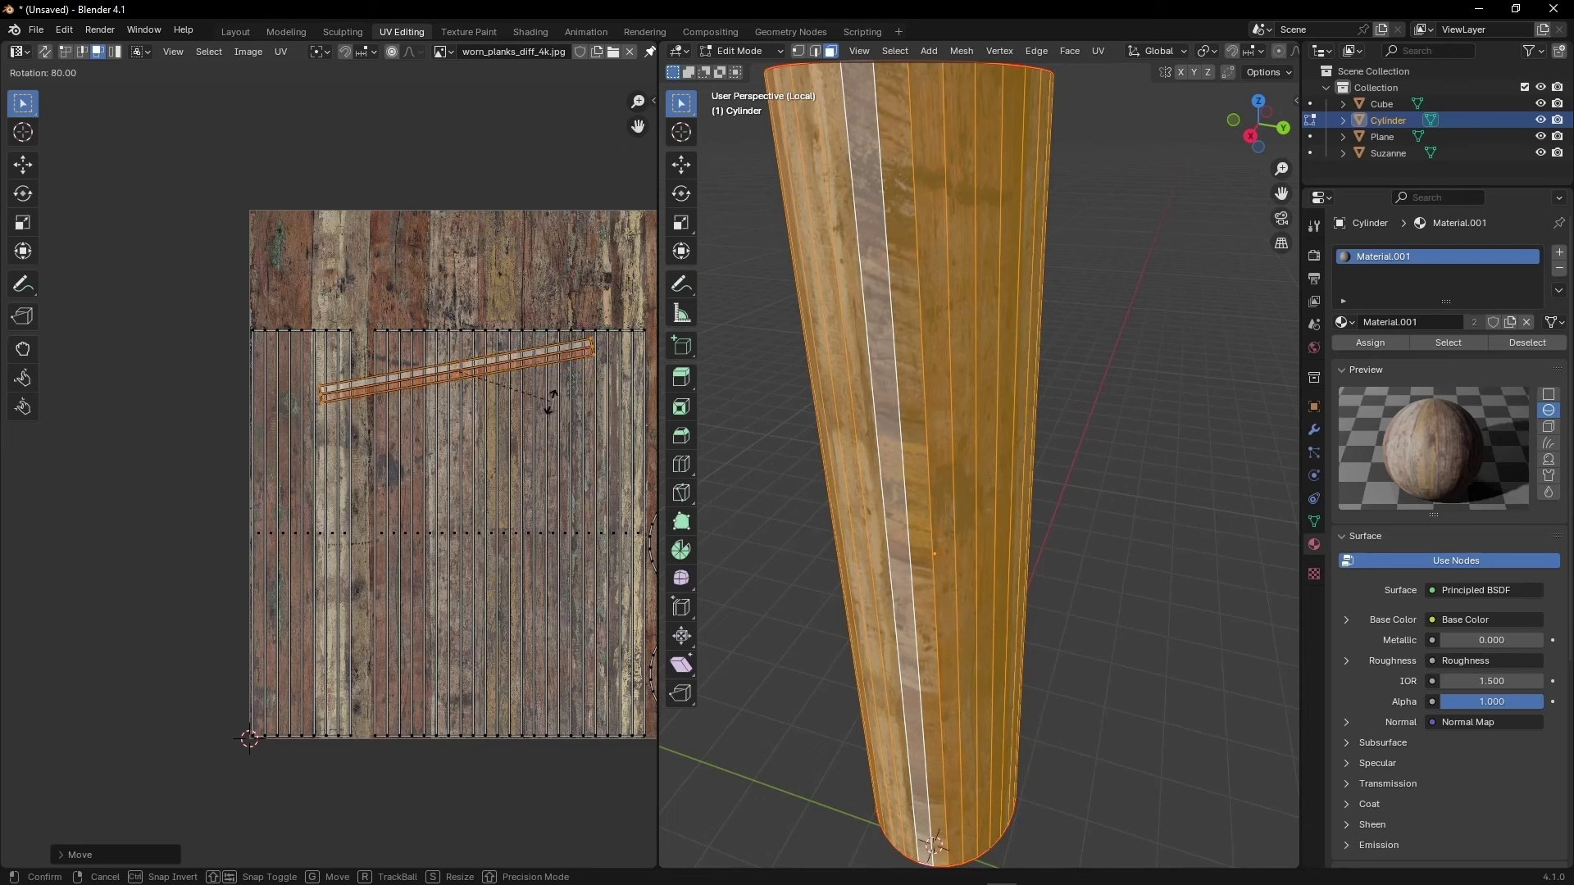
left_click(556, 431)
key("g")
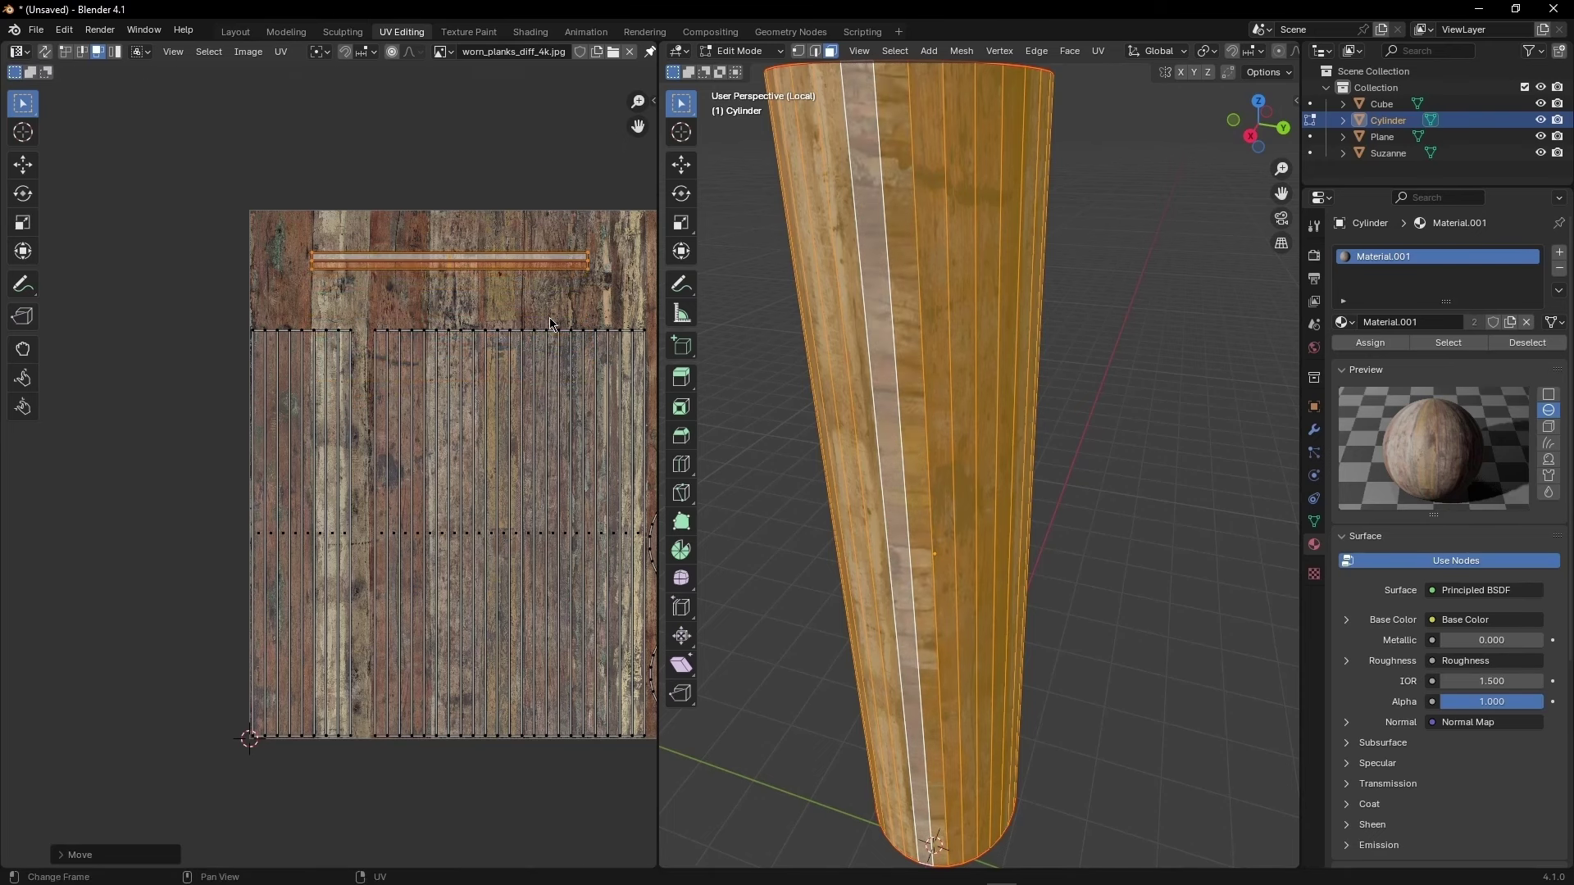
left_click(556, 320)
key("Tab")
scroll(921, 358, "down", 5)
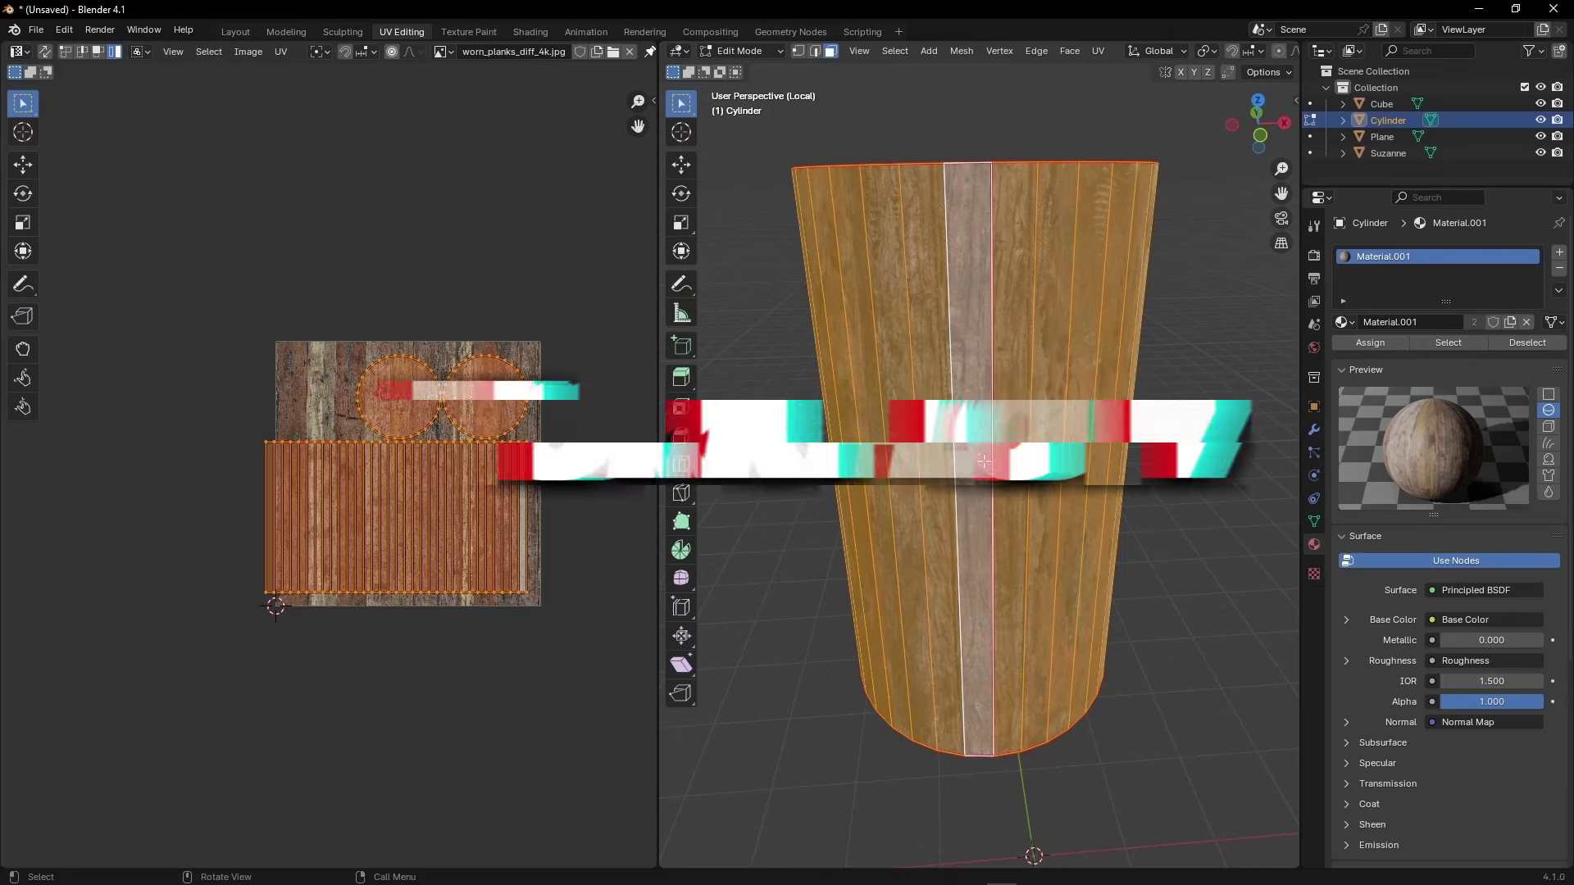
- Reset the cylinder's UVs so every face fills the whole texture square
key("u")
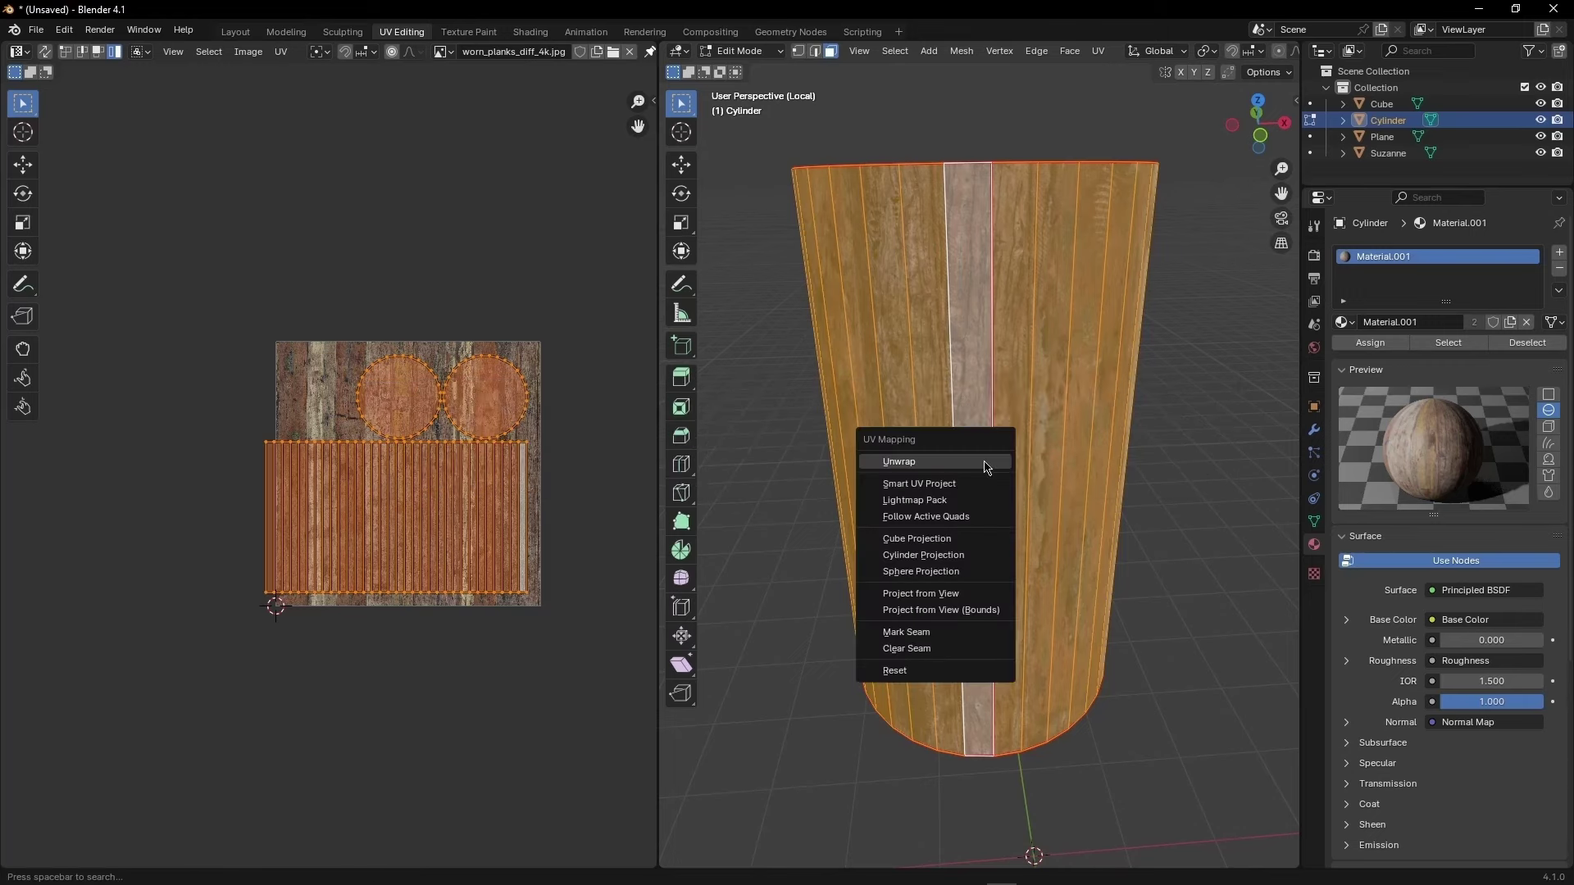
left_click(912, 680)
middle_click_drag(998, 496, 978, 348)
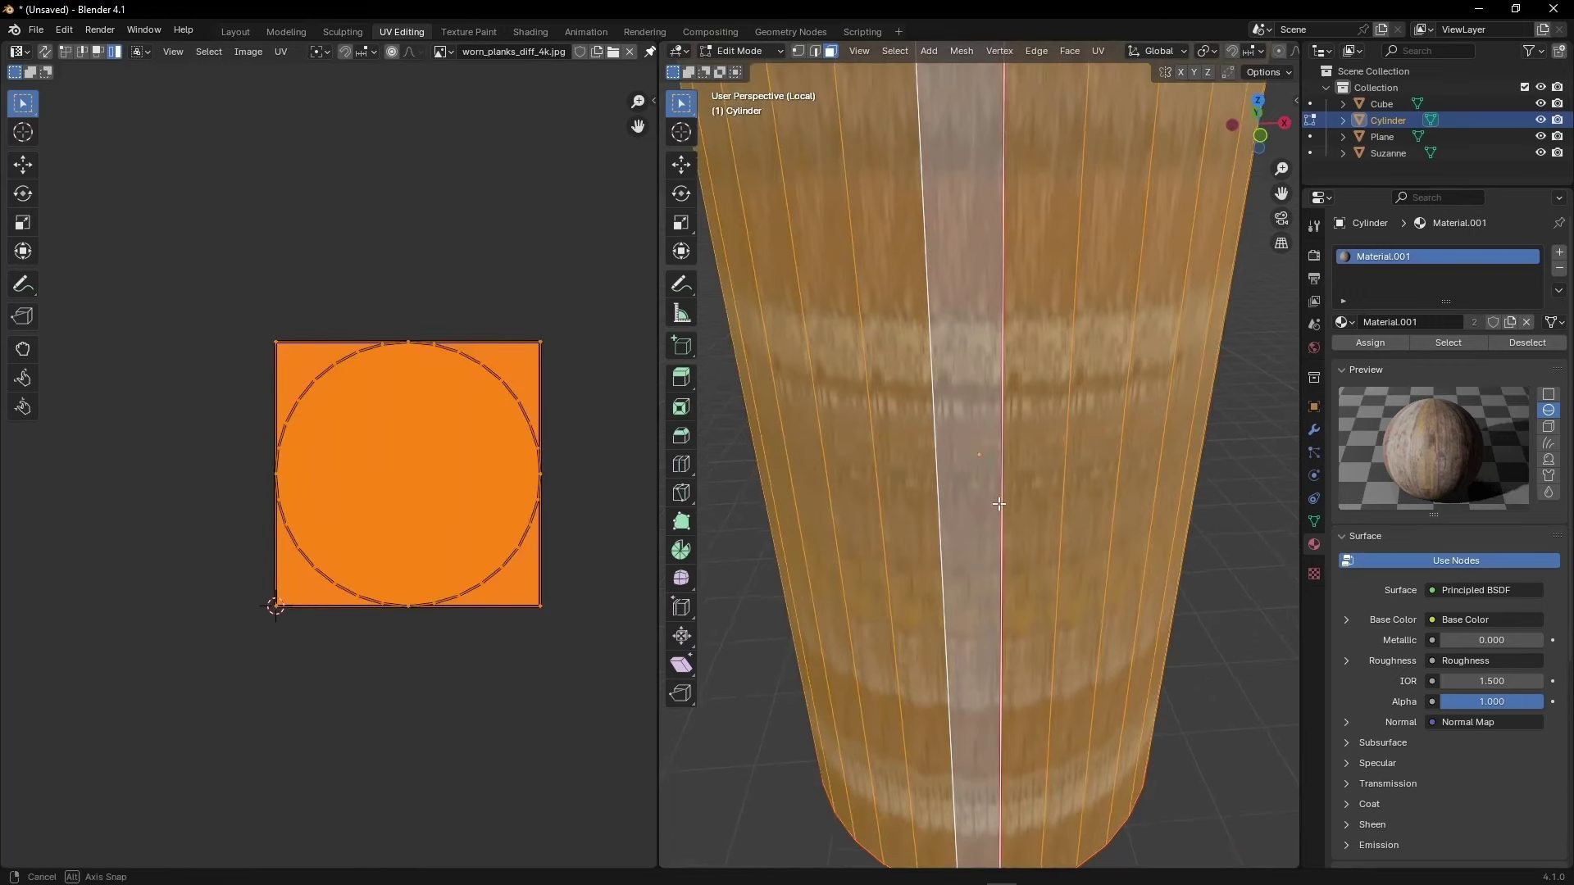
key("u")
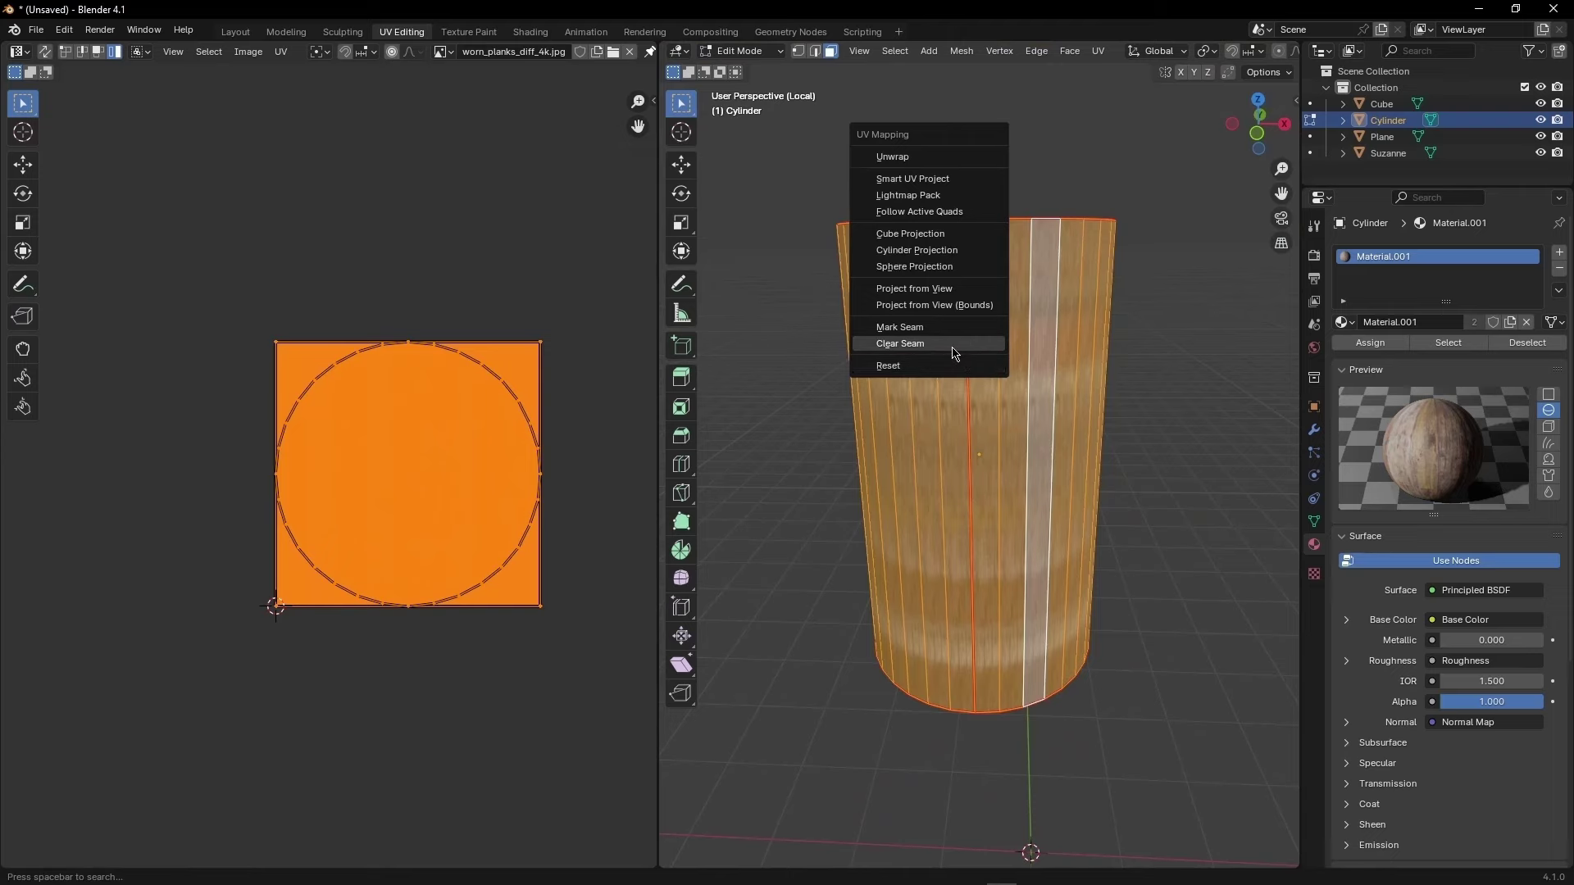
key("Escape")
- Reselect all the cylinder's faces, then pick a single side face strip to inspect
left_click(999, 470)
mouse_move(978, 364)
middle_mouse_down()
mouse_move(998, 470)
mouse_move(1010, 398)
middle_mouse_up()
key("a")
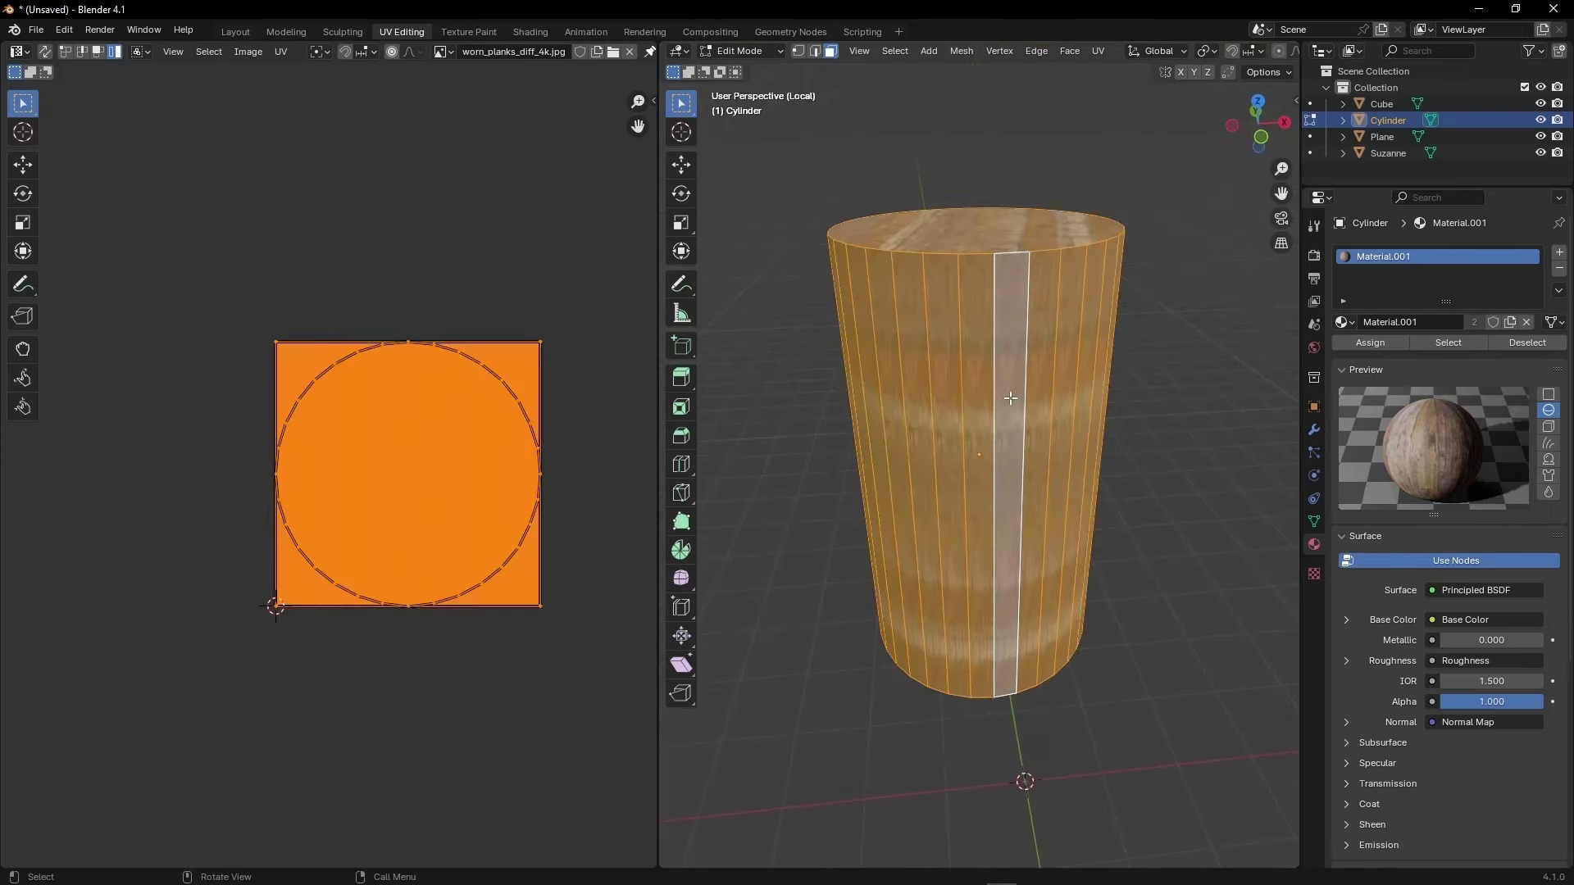
key("ctrl+z")
key("a")
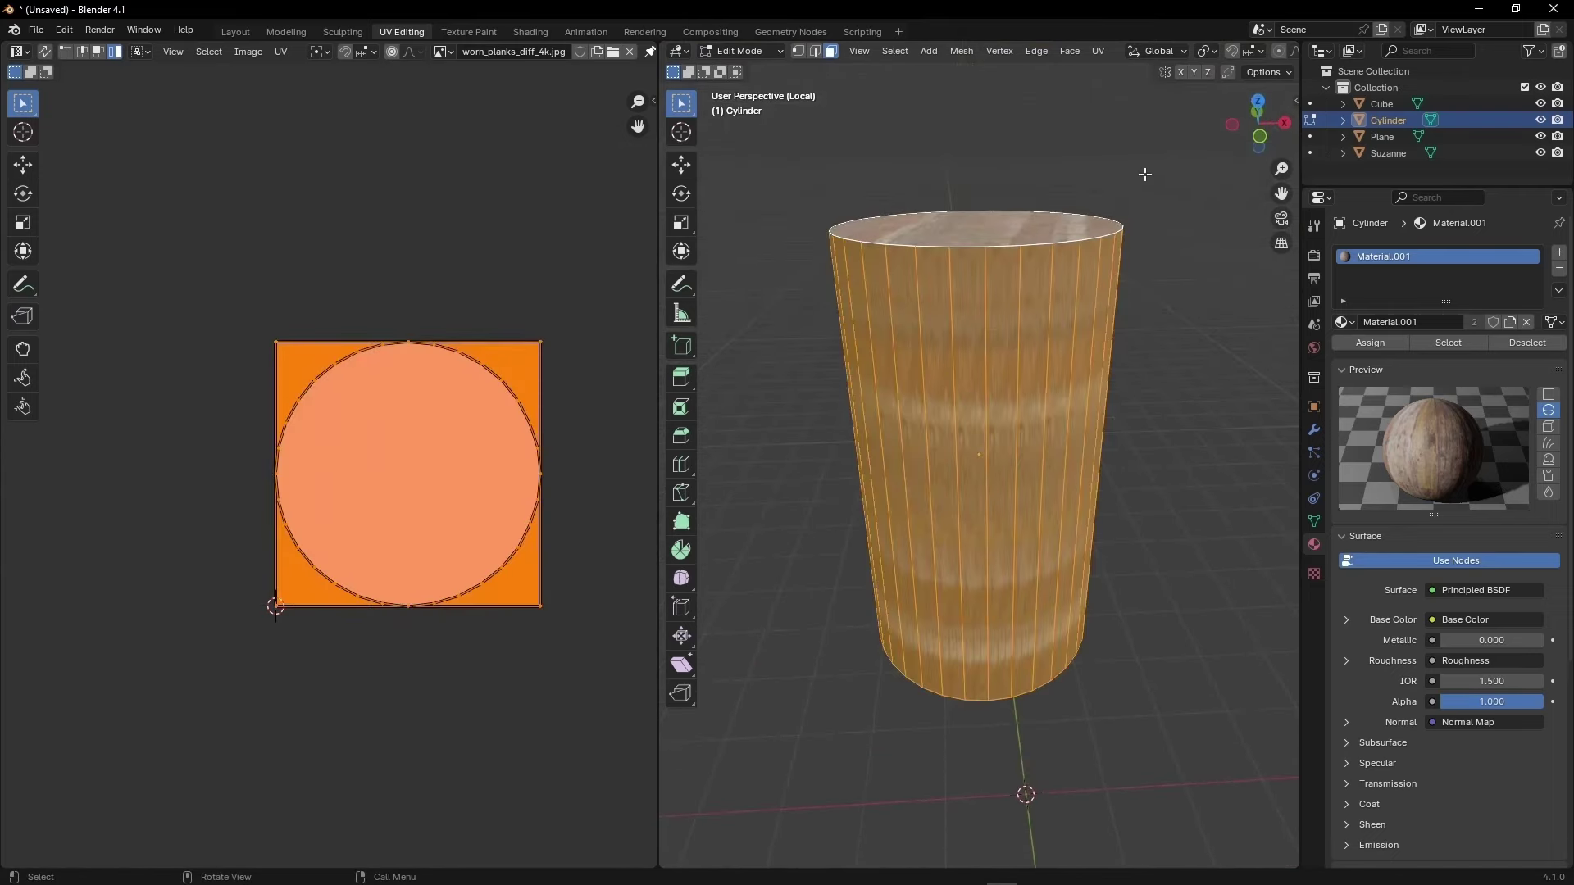
scroll(1148, 51, "down", 5)
left_click(1286, 52)
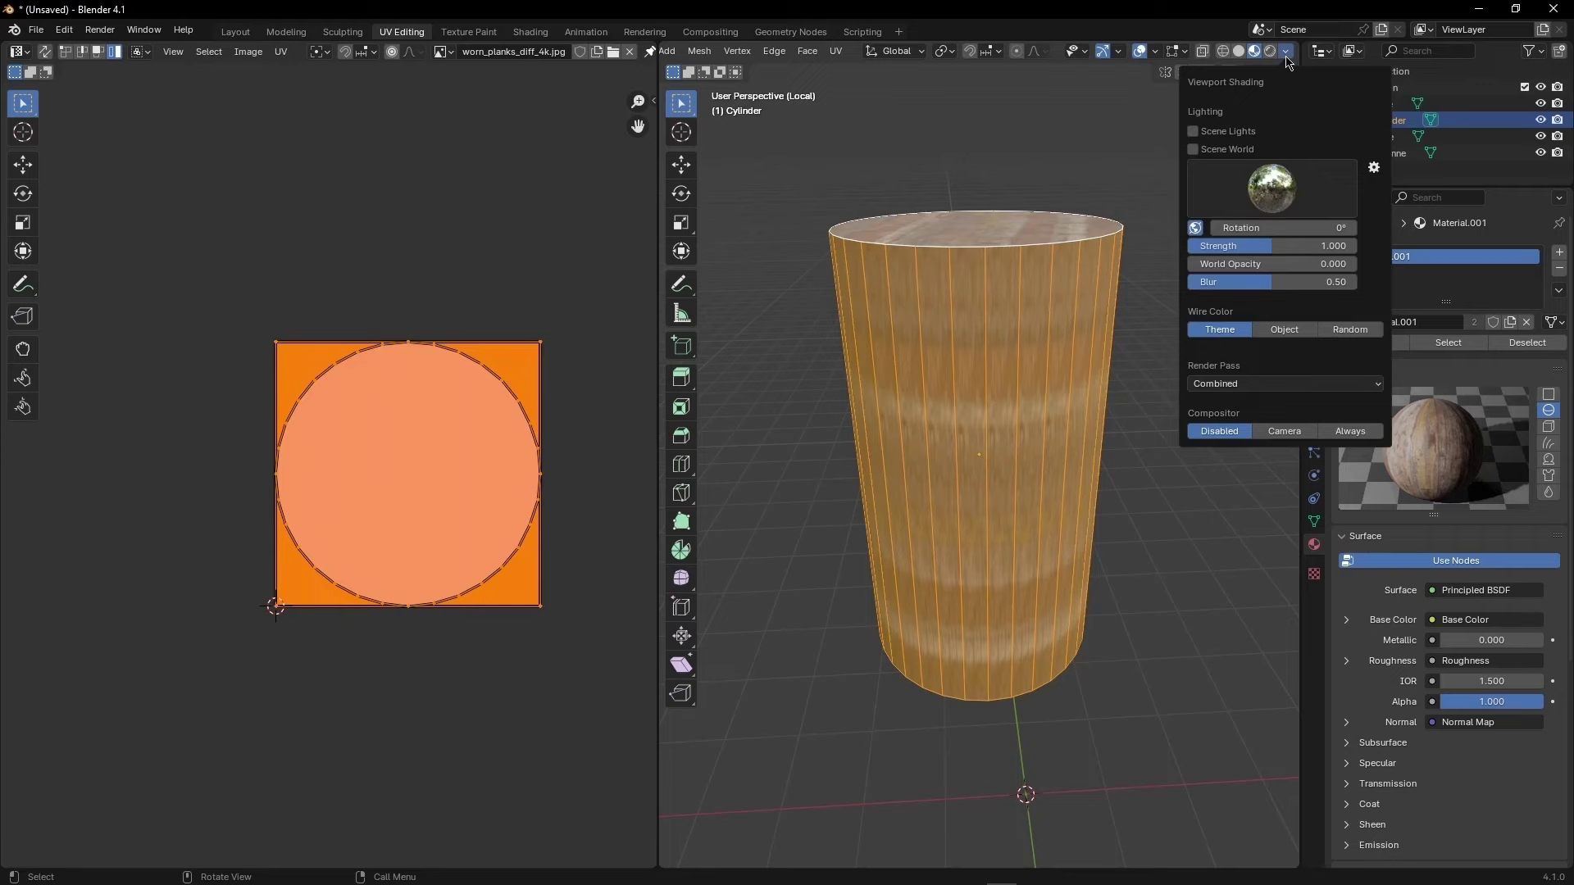
left_click(1287, 59)
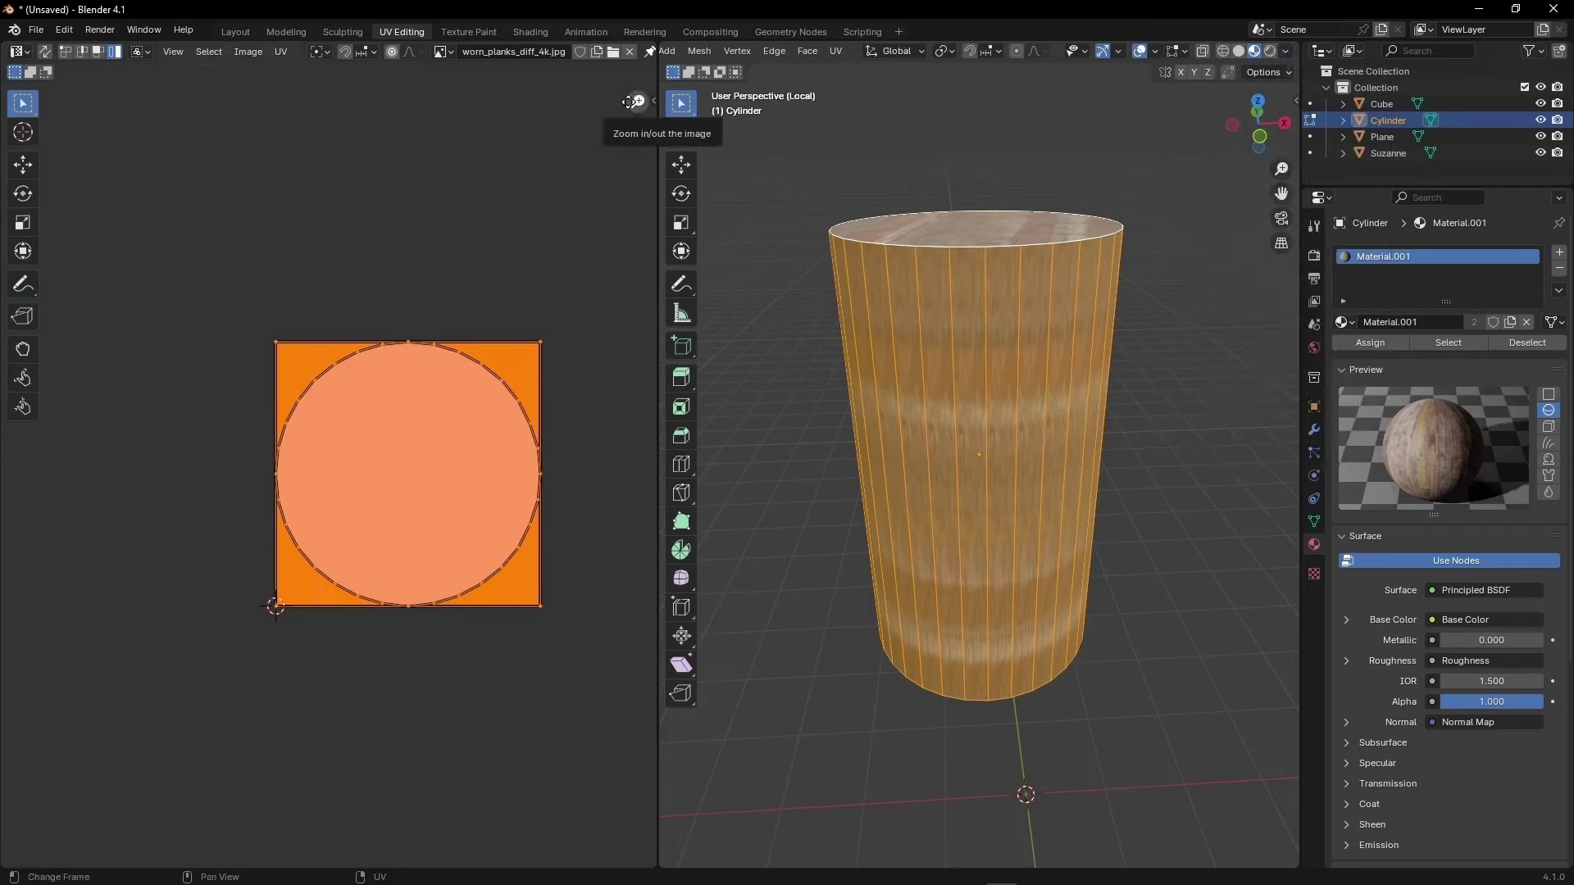
left_click(1260, 72)
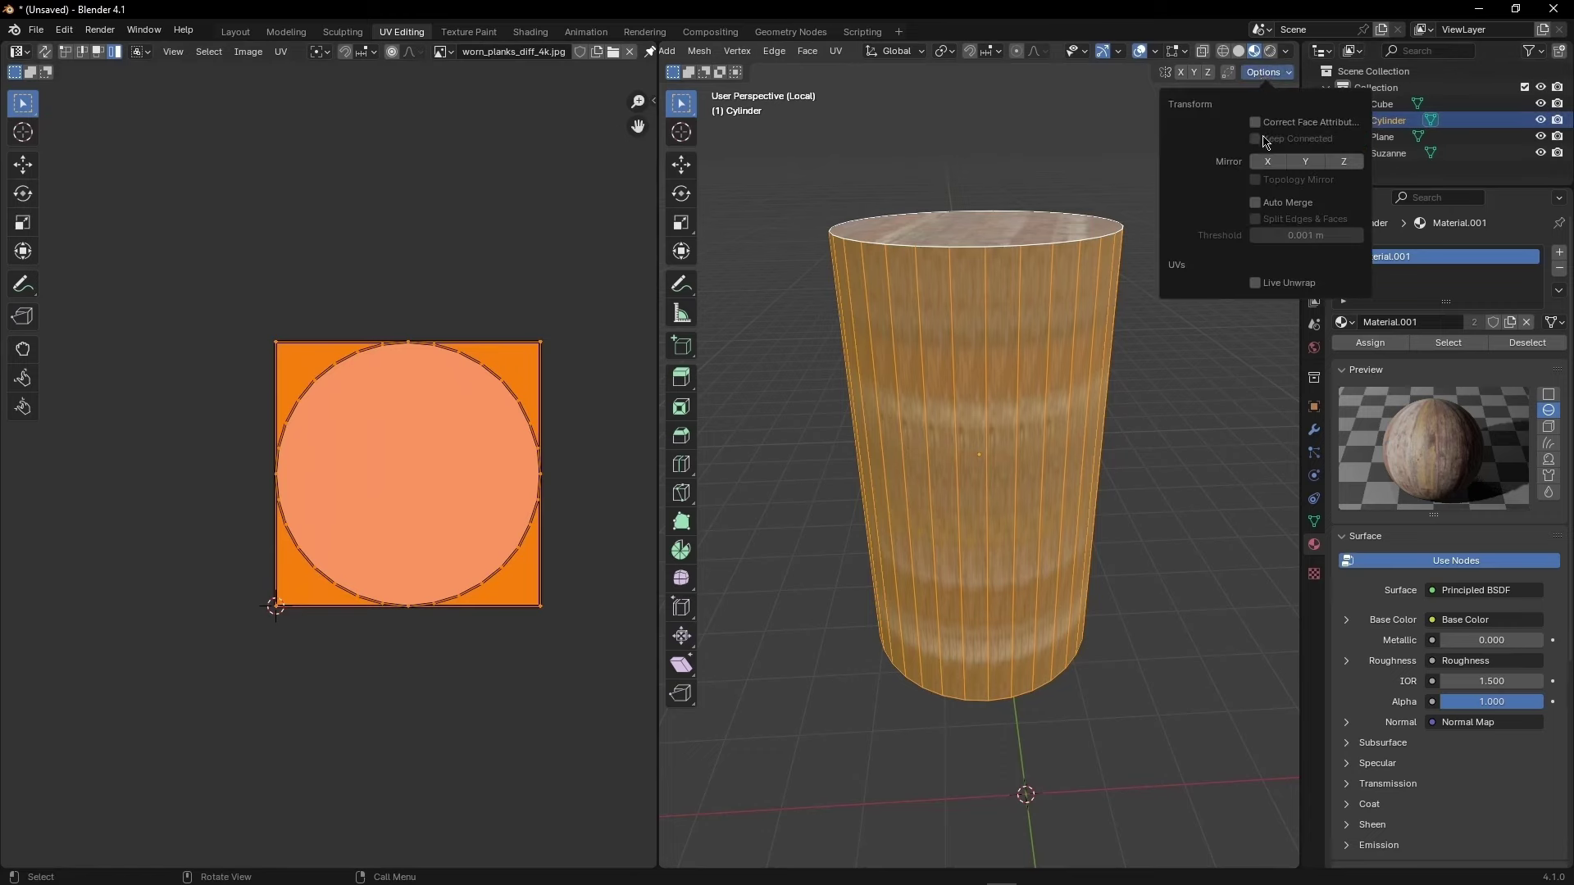
left_click(1008, 312)
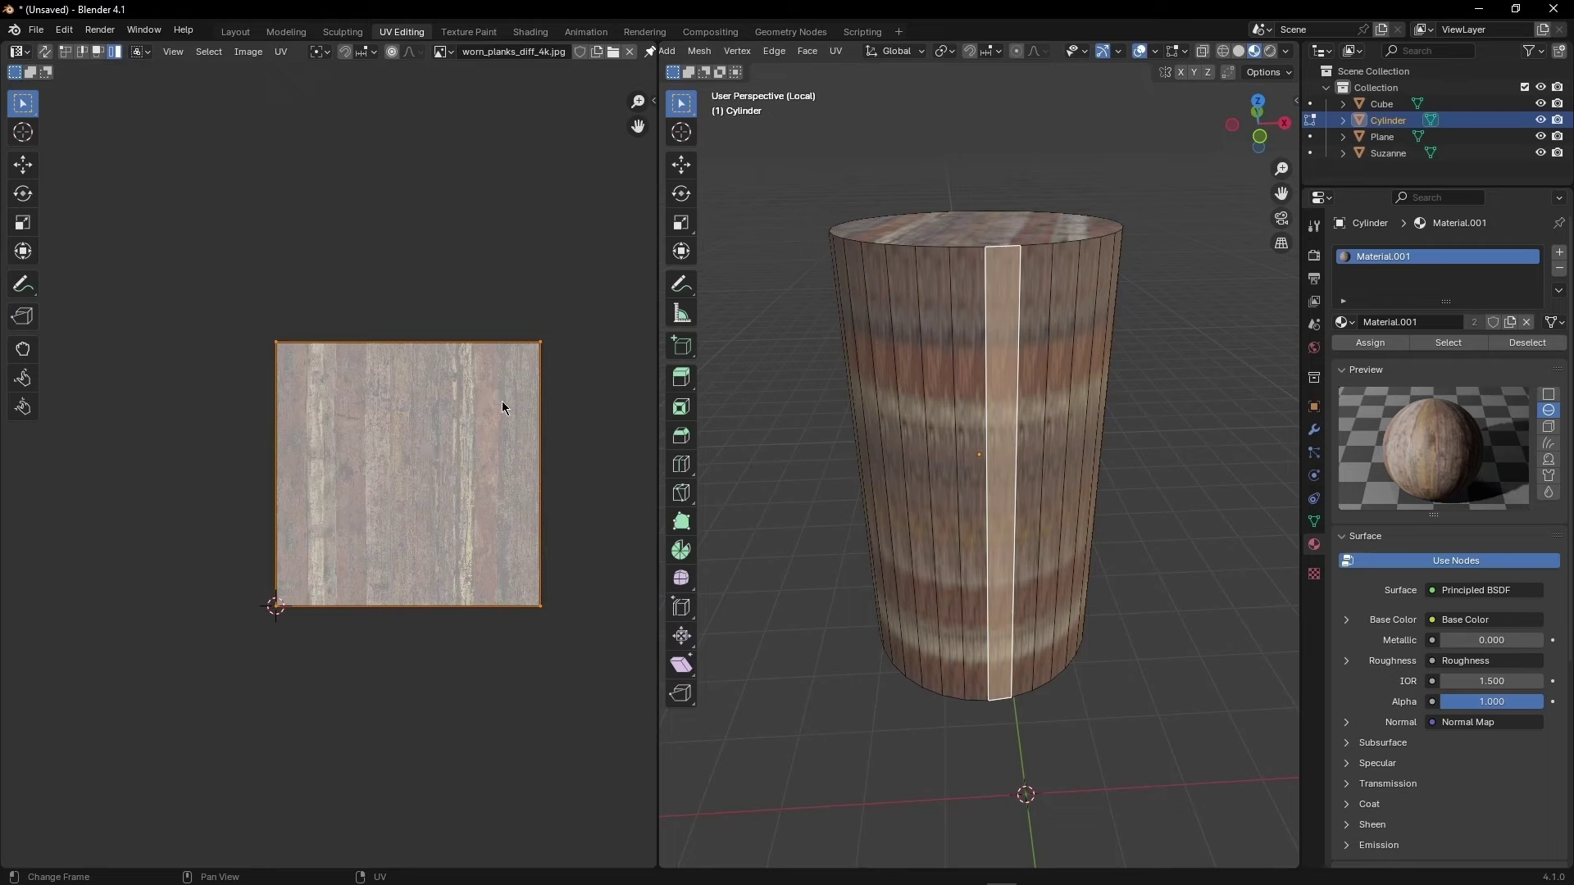
key("u")
- Turn on UV Sync Selection and select the top cap face spanning the planks image
left_click(1285, 73)
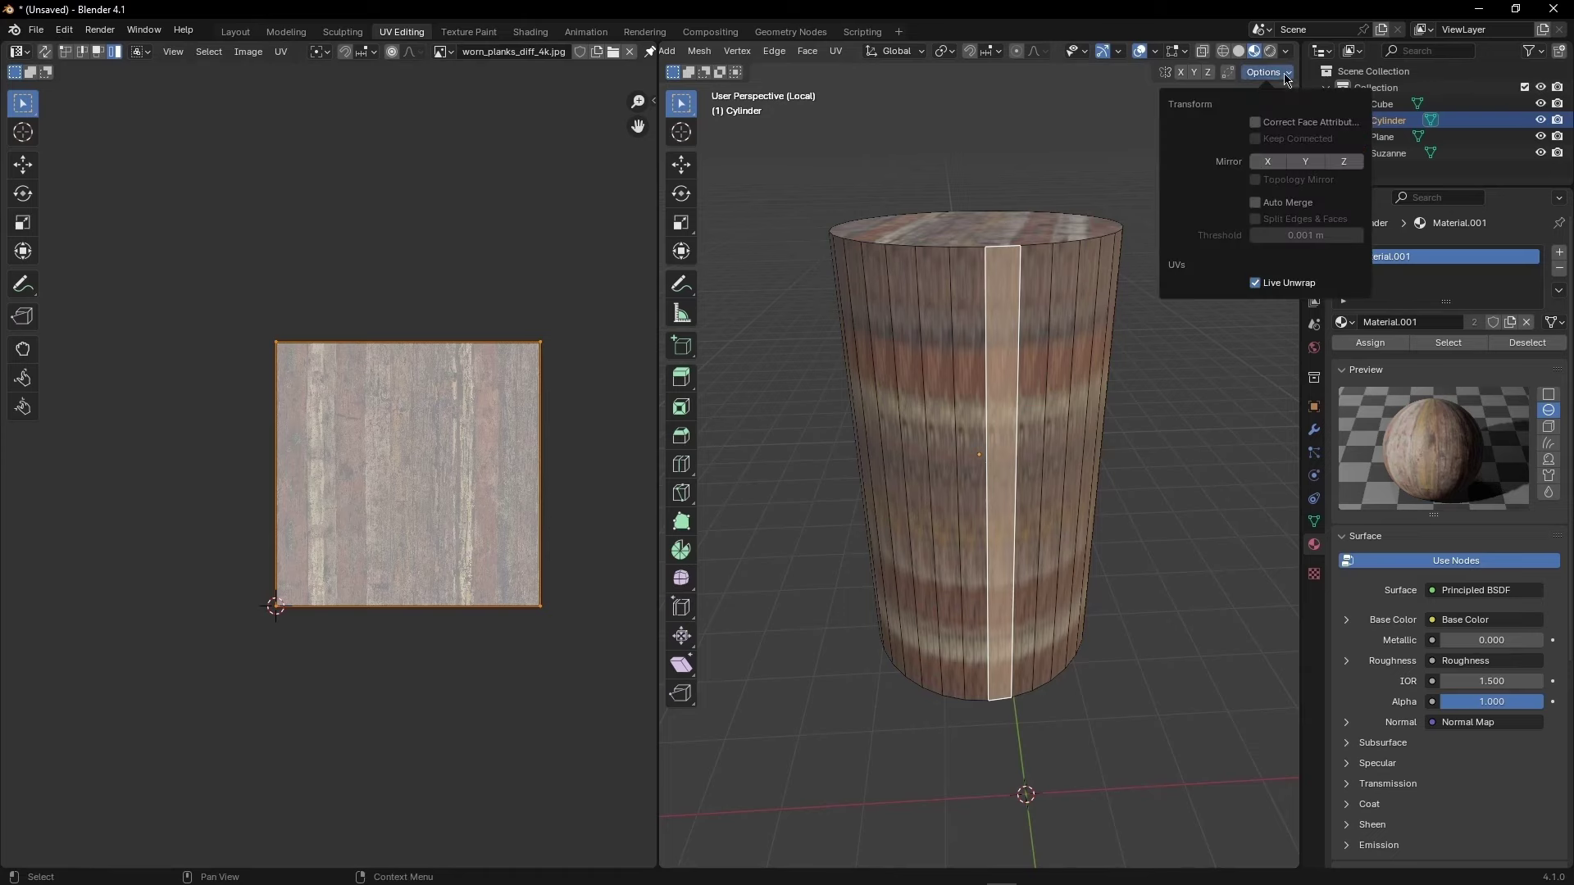
left_click(47, 54)
left_click(365, 363)
mouse_move(931, 338)
middle_mouse_down()
mouse_move(1000, 414)
mouse_move(991, 359)
mouse_move(957, 406)
middle_mouse_up()
scroll(991, 358, "up", 3)
left_click(991, 358)
scroll(991, 358, "down", 4)
left_click(957, 406)
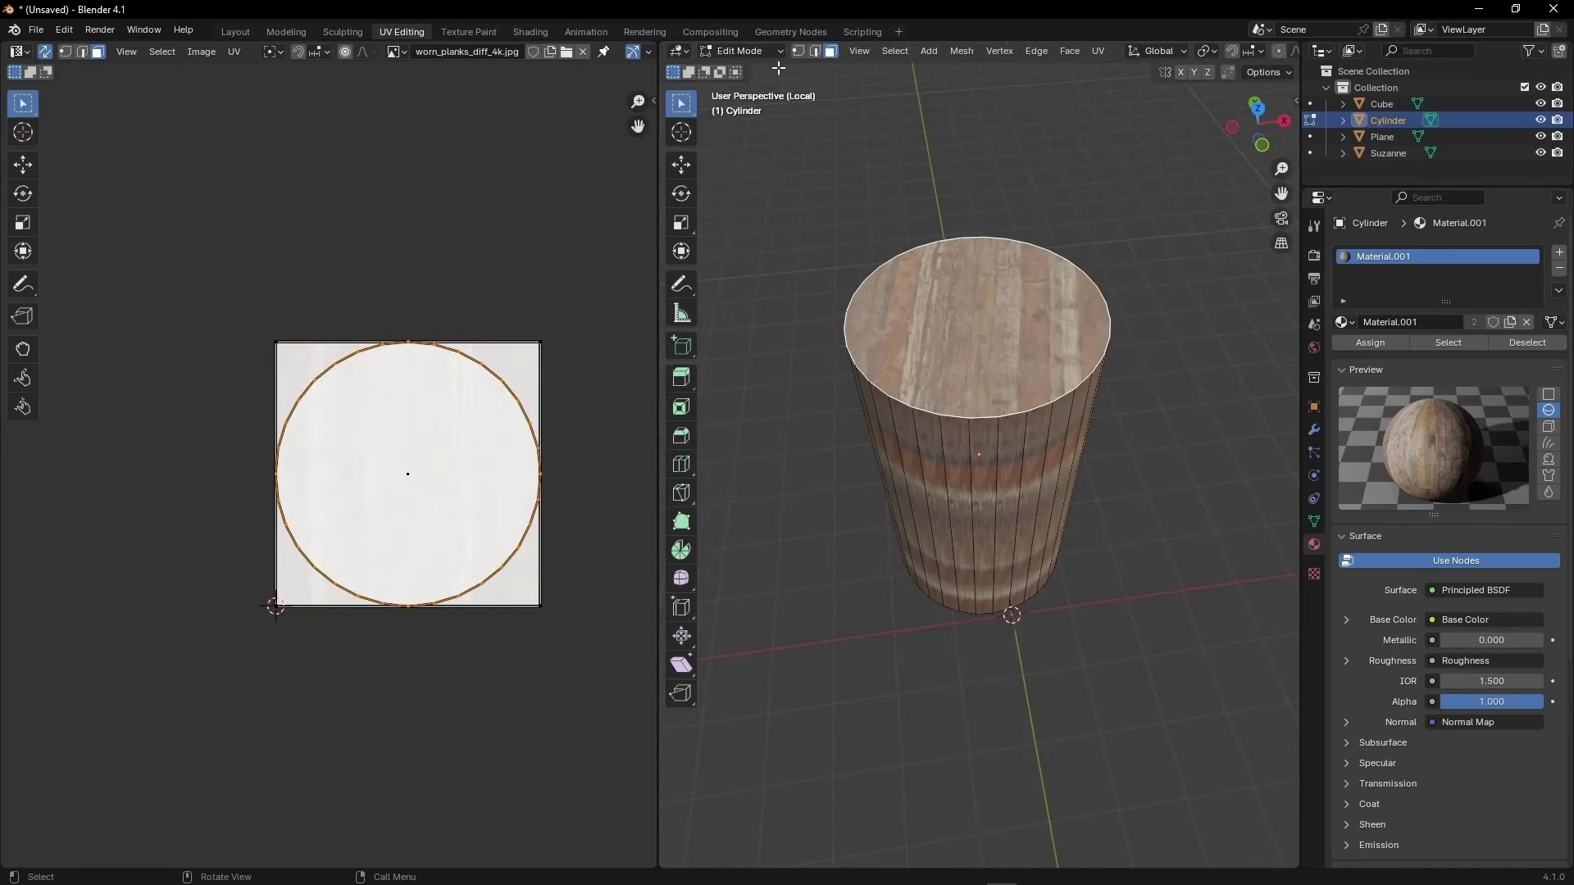
- Seam the cylinder's top rim loop with the shortest-path Edge Tag set to Tag Seam
left_click(815, 51)
left_click(909, 401, "ctrl")
middle_click_drag(909, 401, 762, 860)
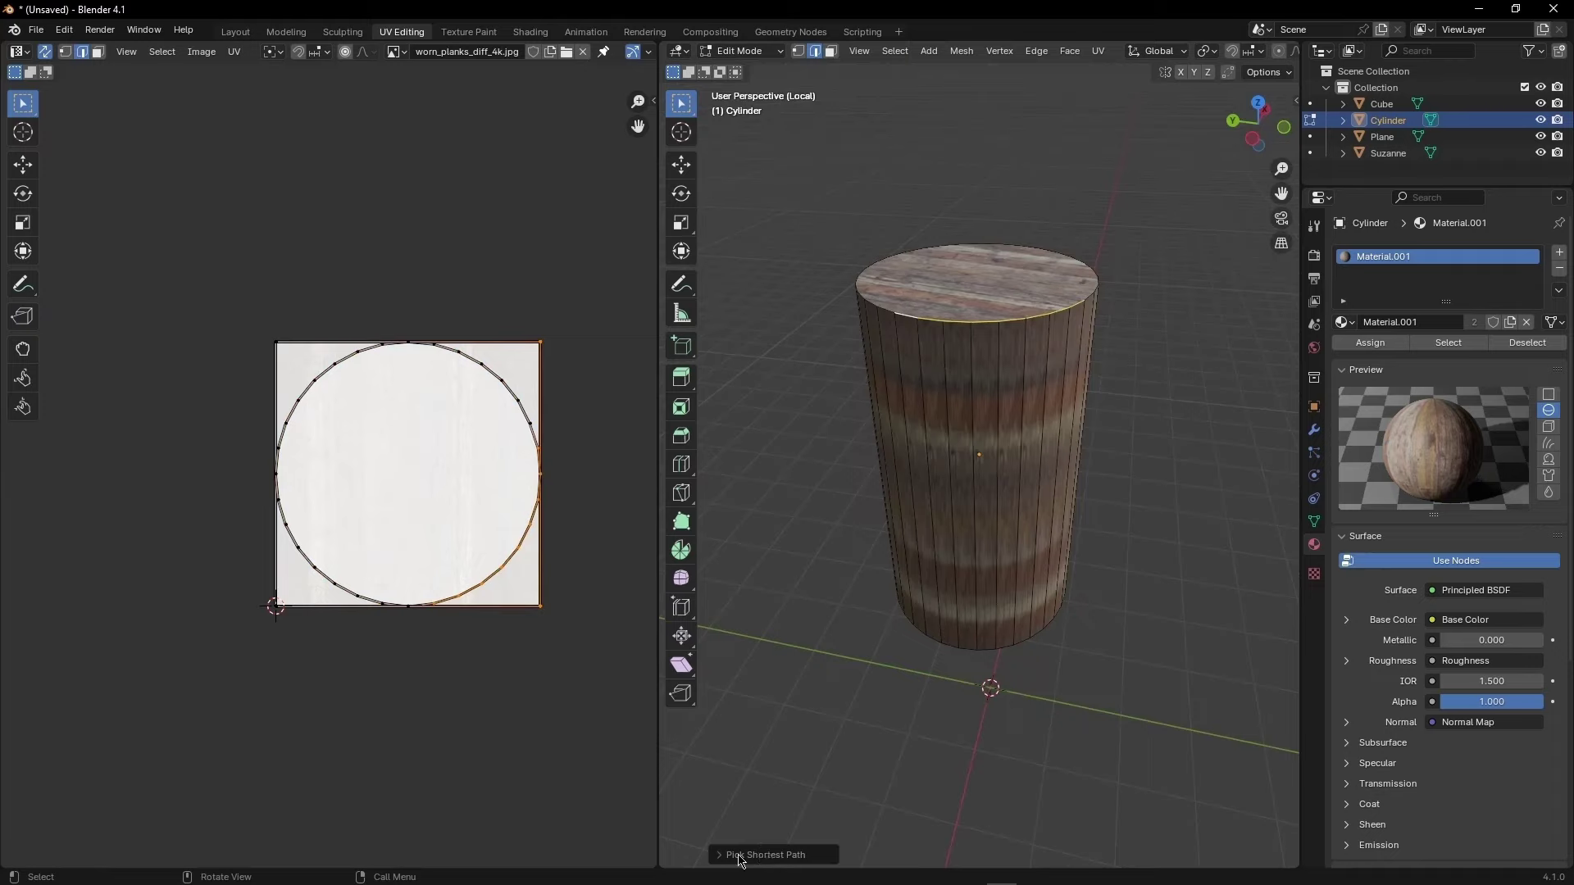
left_click(739, 855)
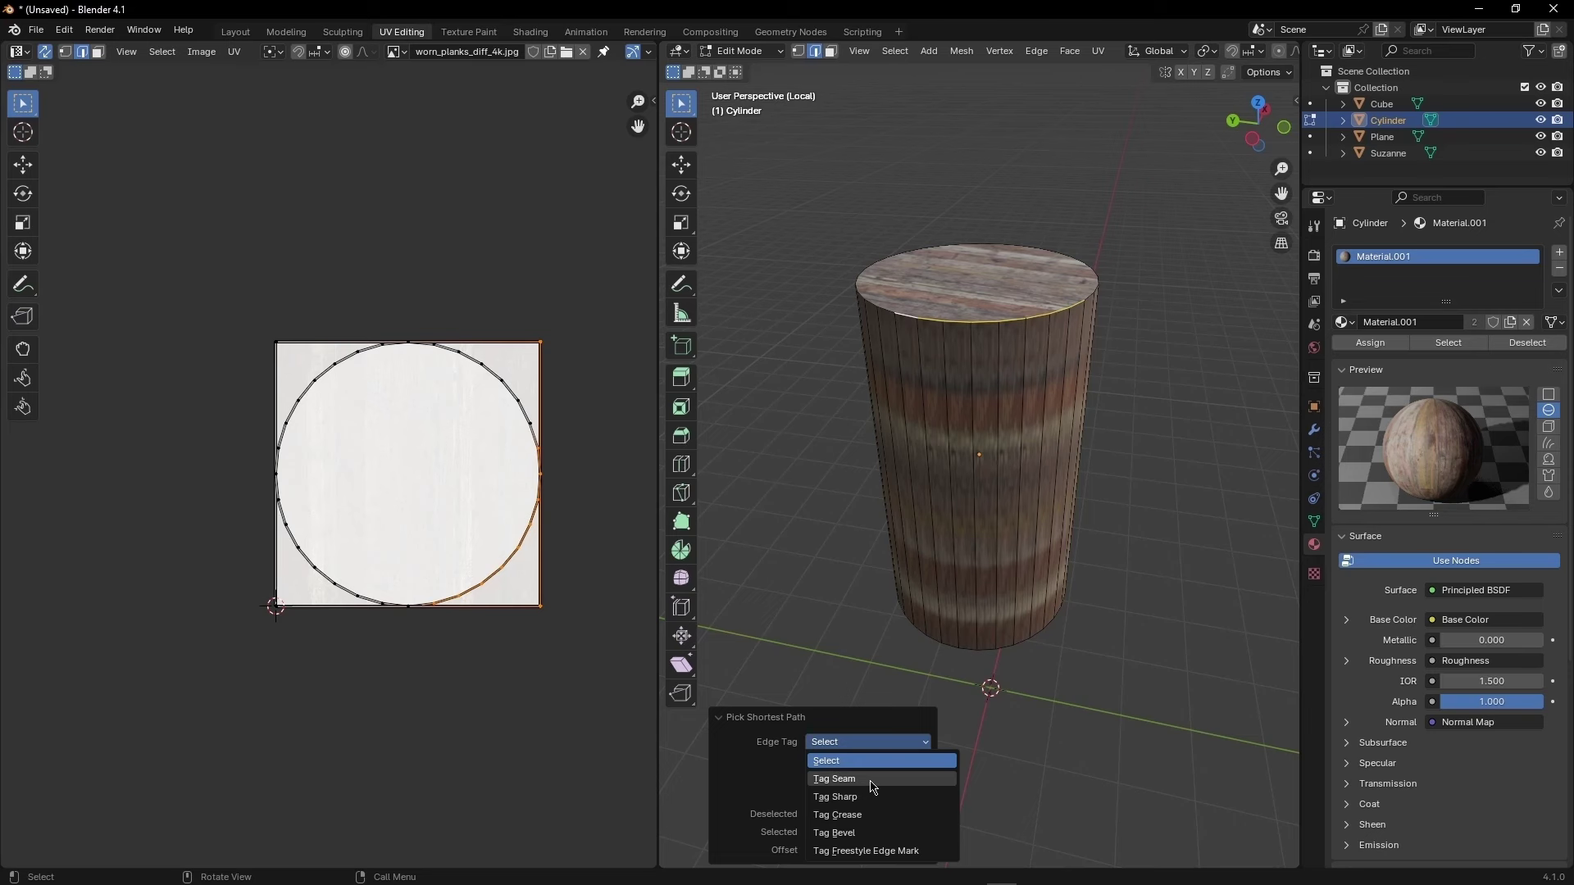
left_click(873, 783)
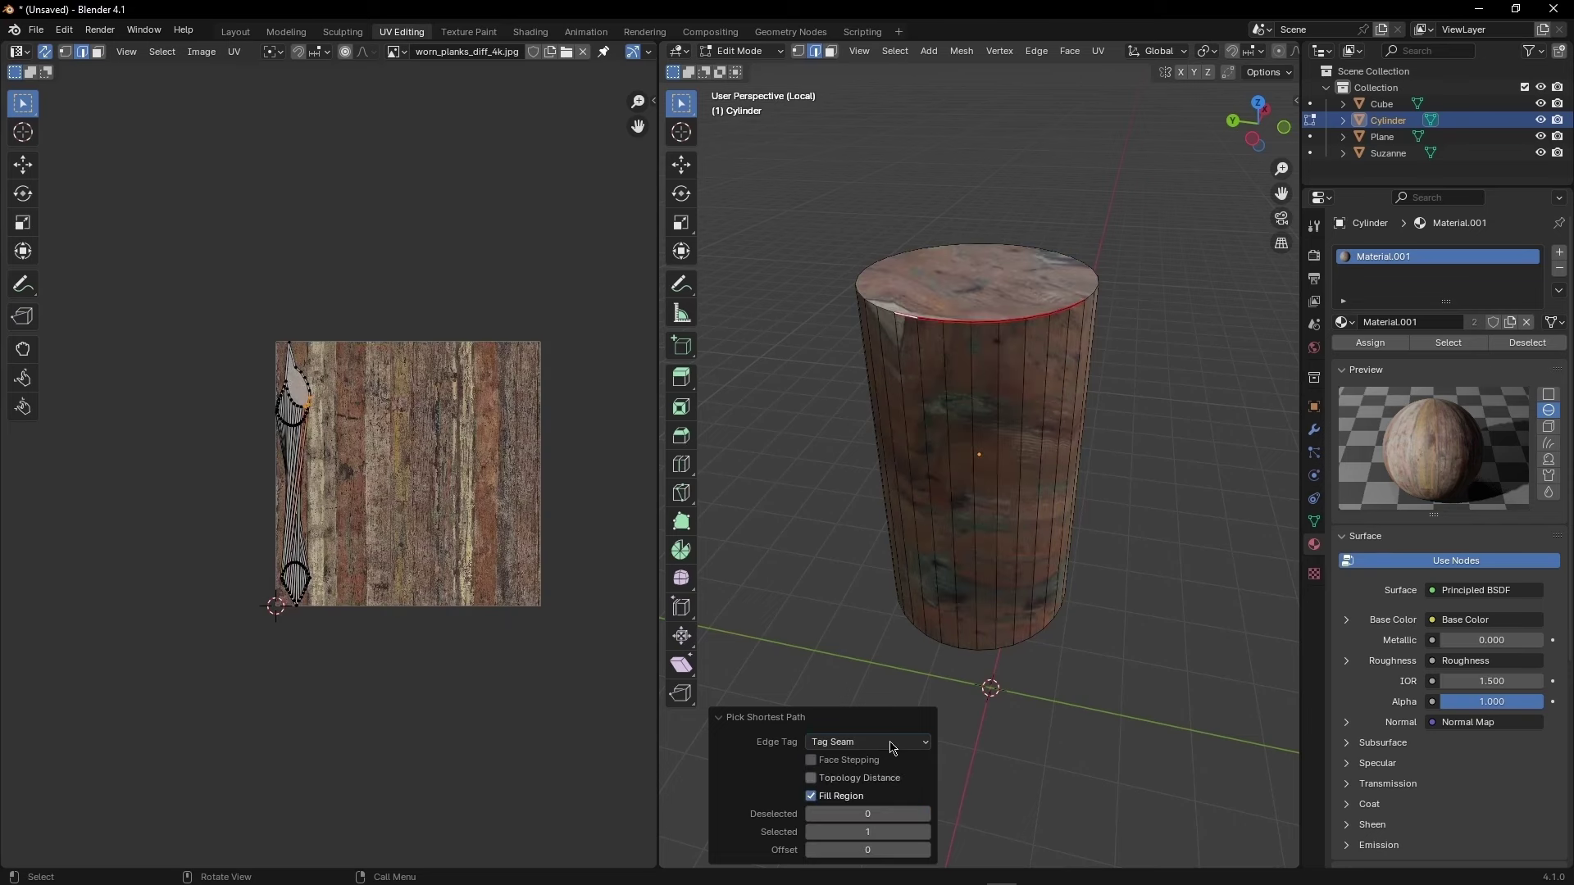
left_click(976, 323, "ctrl")
middle_click_drag(975, 324, 926, 310)
- Mark the cylinder's bottom rim loop as a seam
mouse_move(939, 420)
middle_mouse_down()
mouse_move(974, 614)
mouse_move(910, 596)
middle_mouse_up()
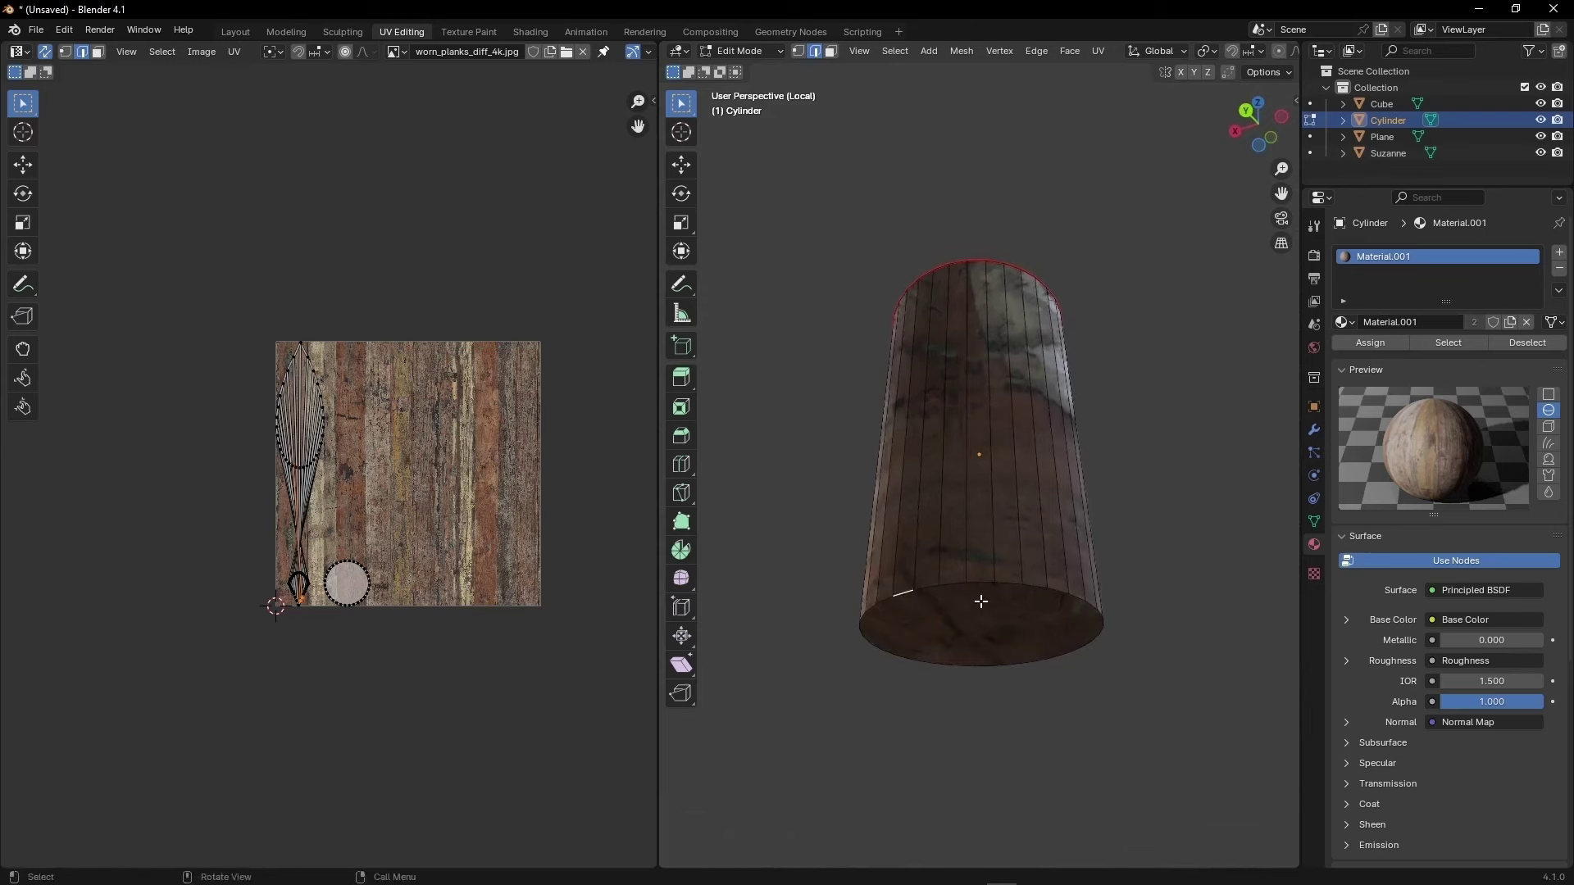
left_click(1061, 596, "ctrl")
key("ctrl+z")
middle_click_drag(1056, 597, 1020, 546)
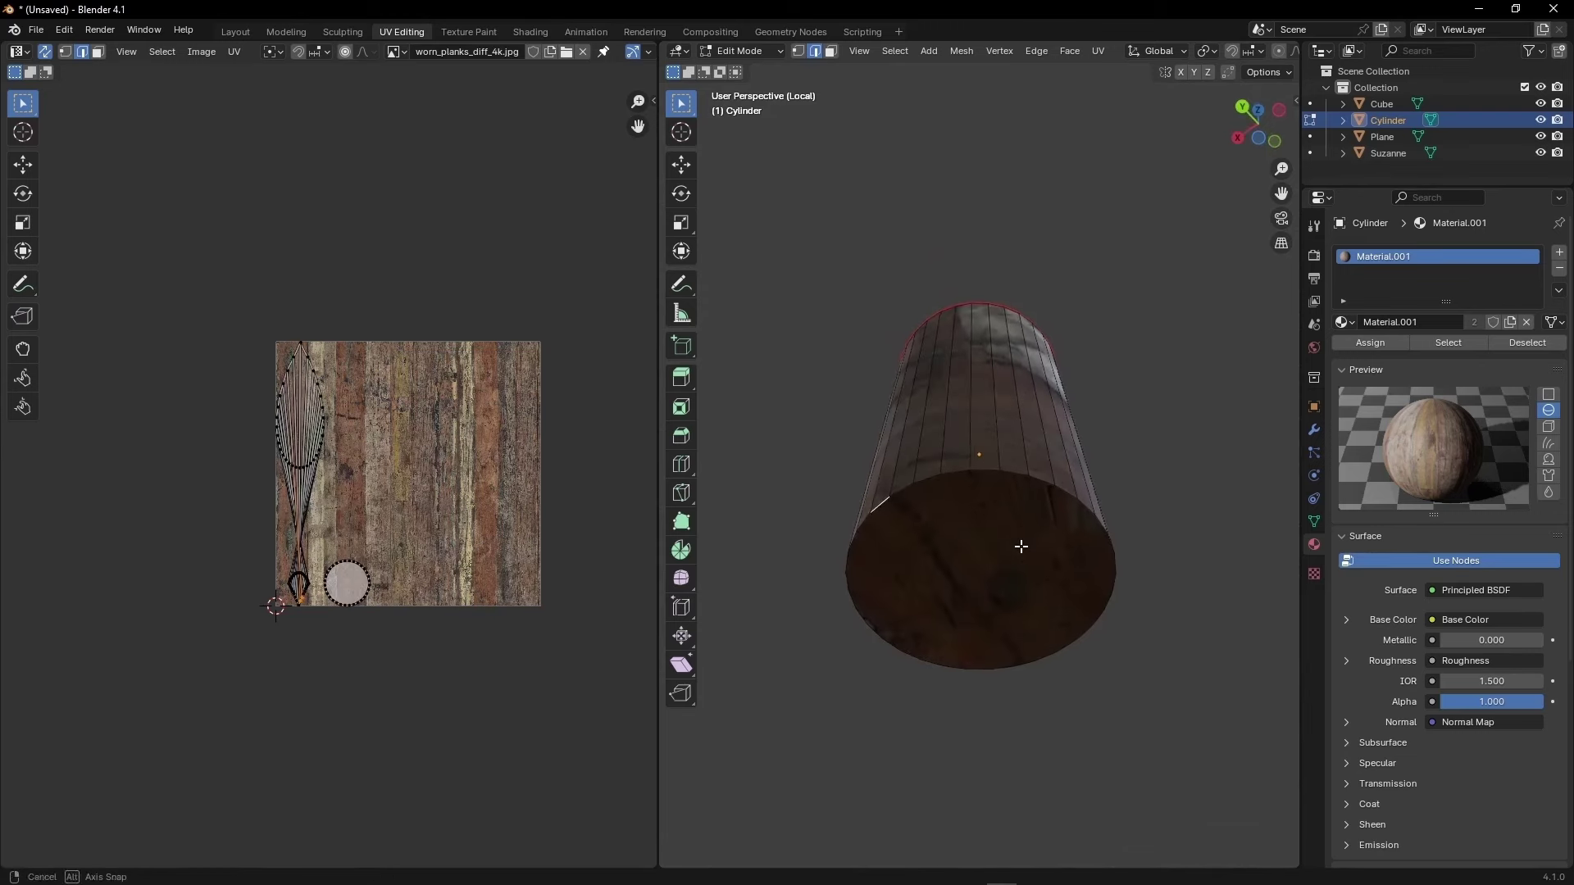
left_click(1030, 665, "ctrl")
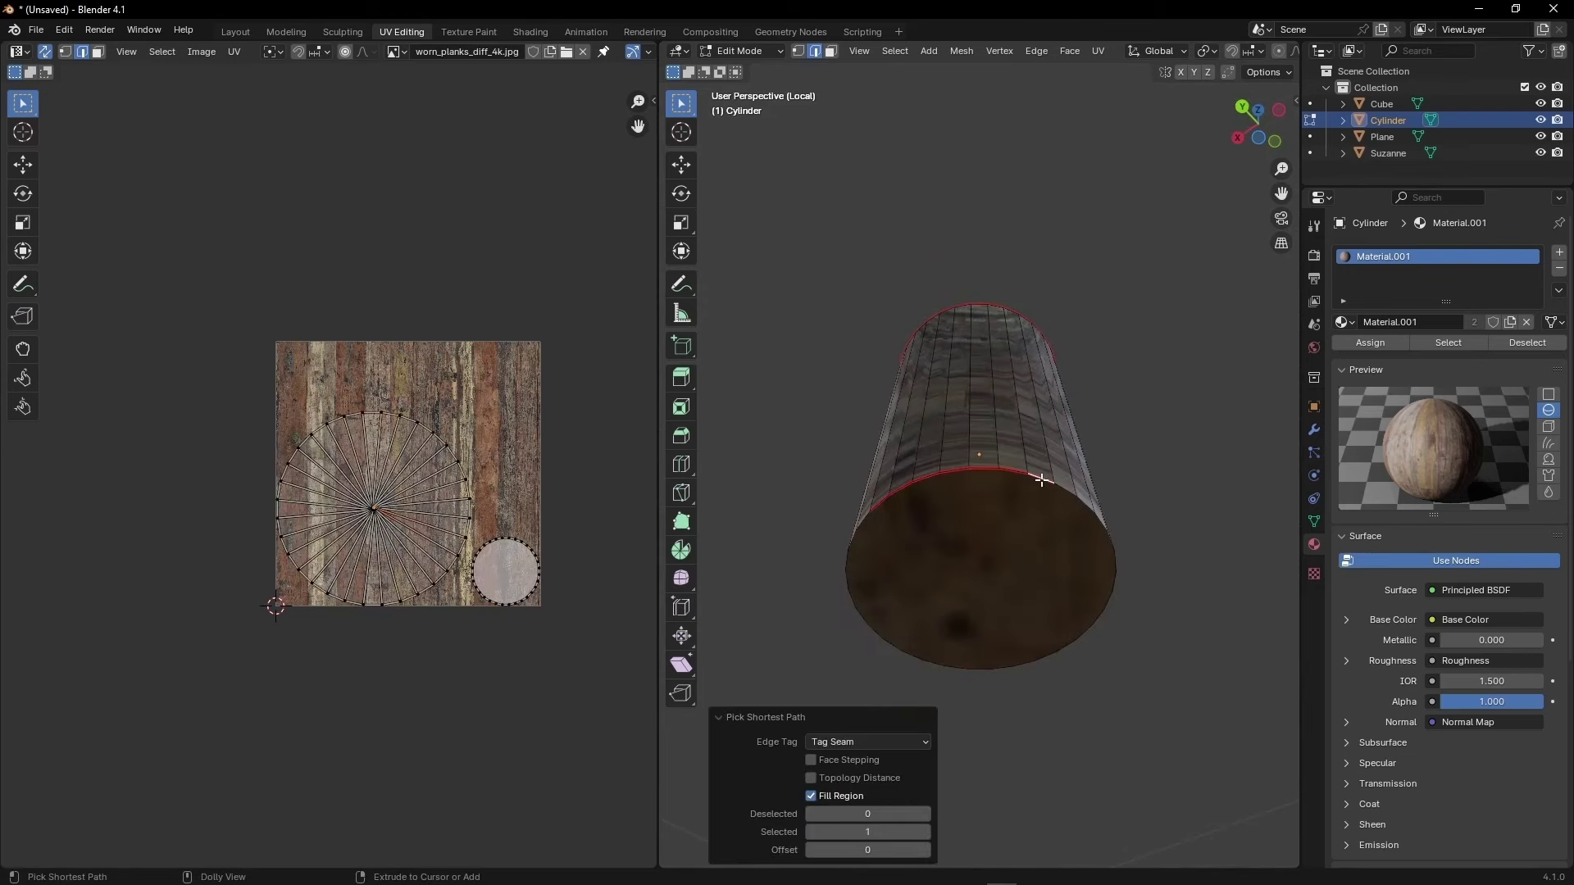
left_click(982, 533, "ctrl")
- Seam one vertical side edge and unwrap the cylinder into a strip and two caps
left_click(938, 480, "ctrl")
left_click(994, 544)
mouse_move(938, 479)
middle_mouse_down()
mouse_move(994, 544)
mouse_move(1013, 370)
mouse_move(1000, 569)
mouse_move(1023, 520)
mouse_move(988, 525)
middle_mouse_up()
key("u")
left_click(1022, 520)
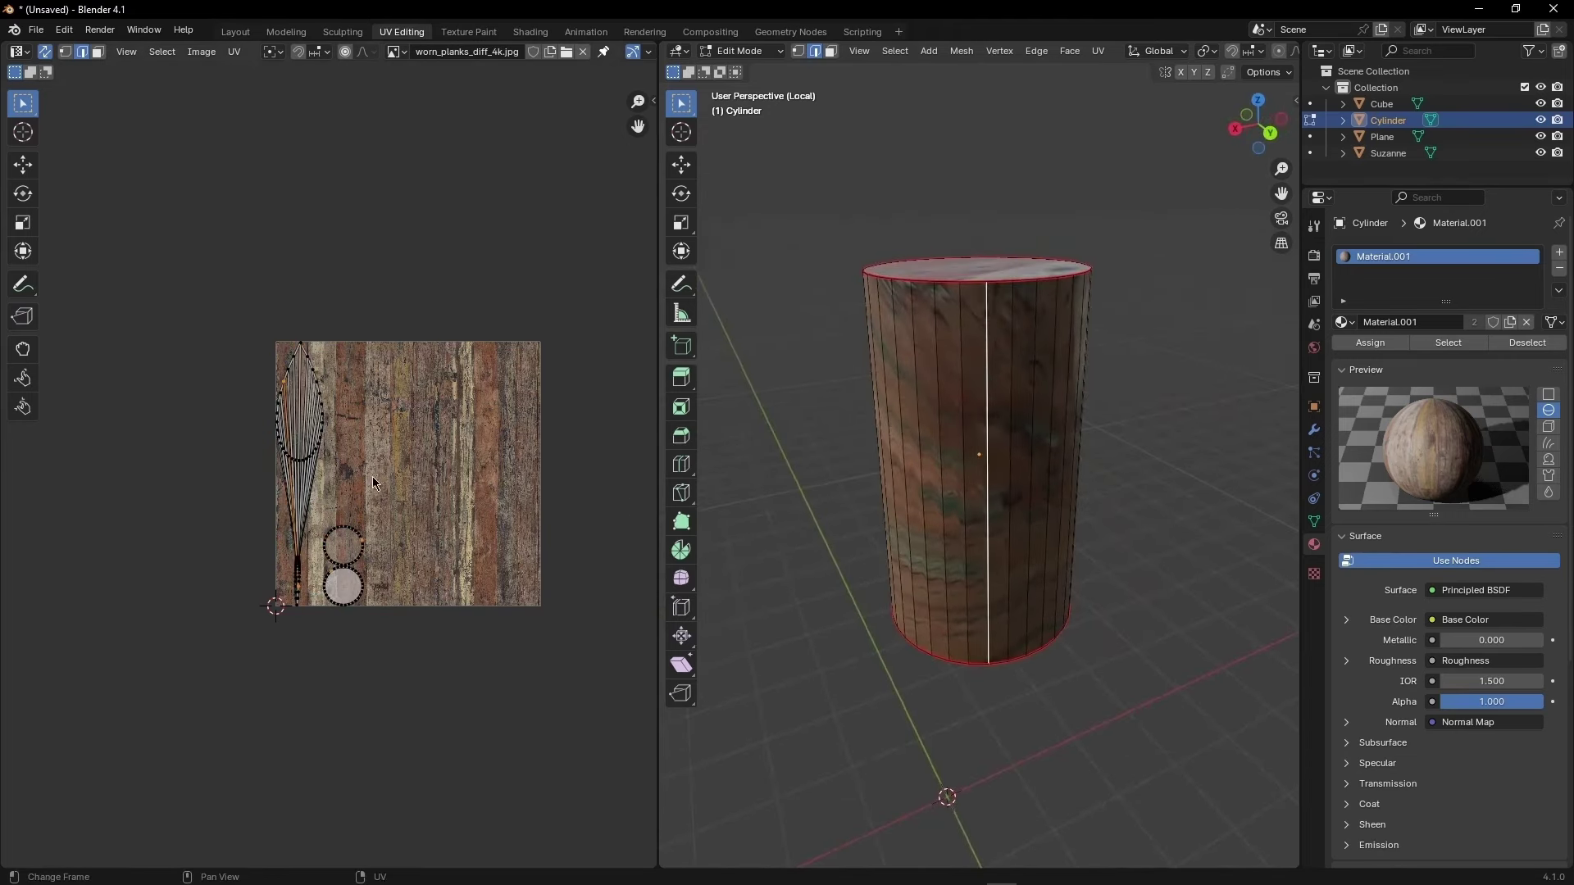
key("u")
left_click(990, 416)
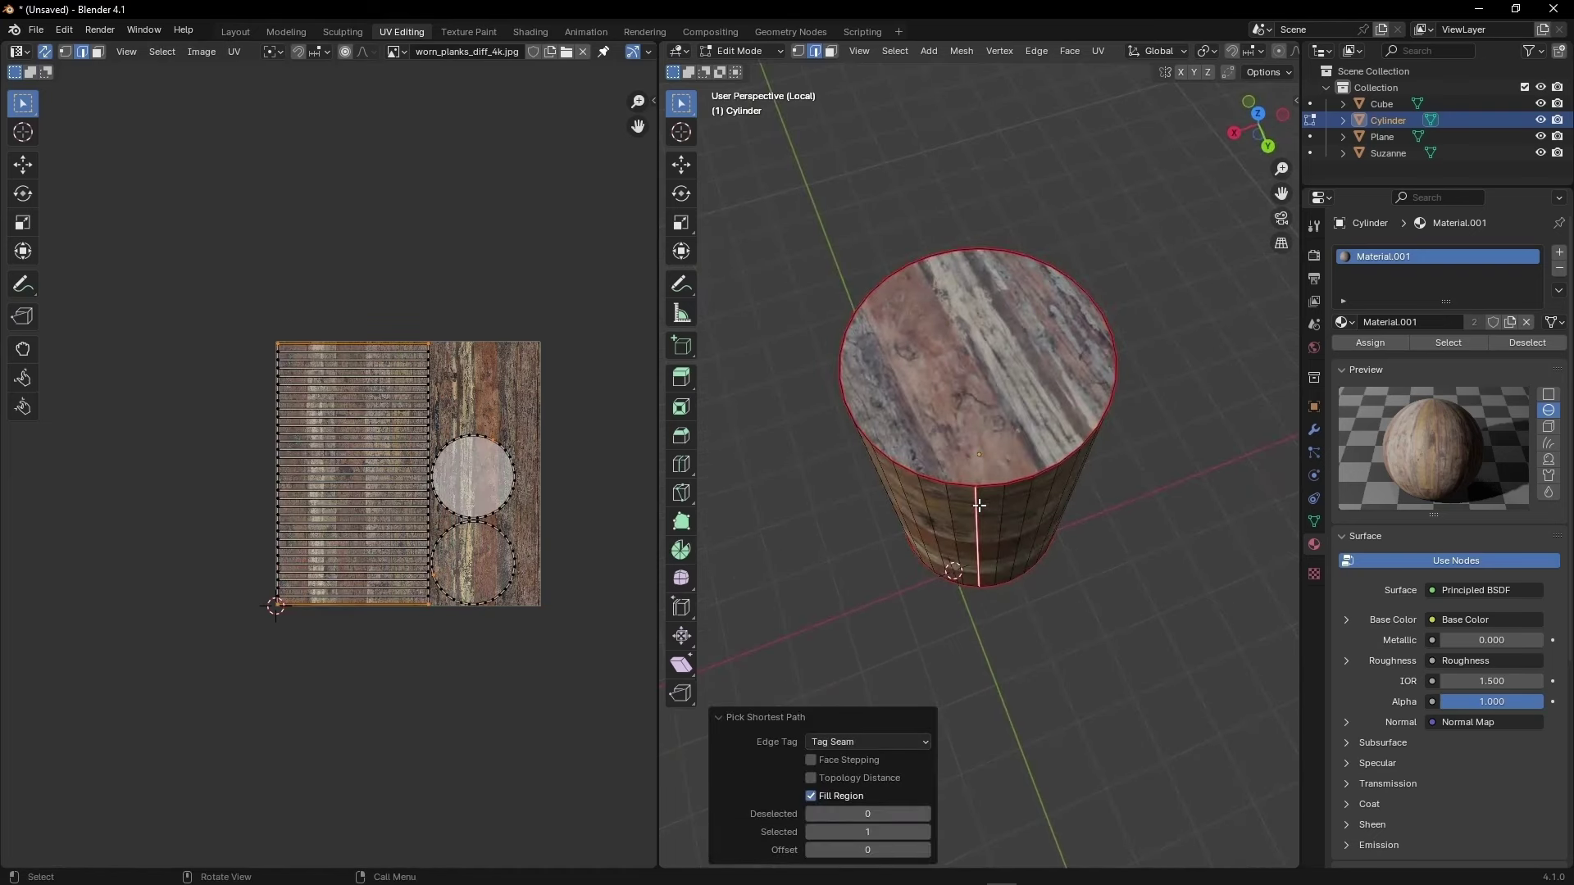
- Preview the unwrapped wood texture on the cylinder, then reselect all faces and UVs
key("Tab")
key("Tab")
key("Tab")
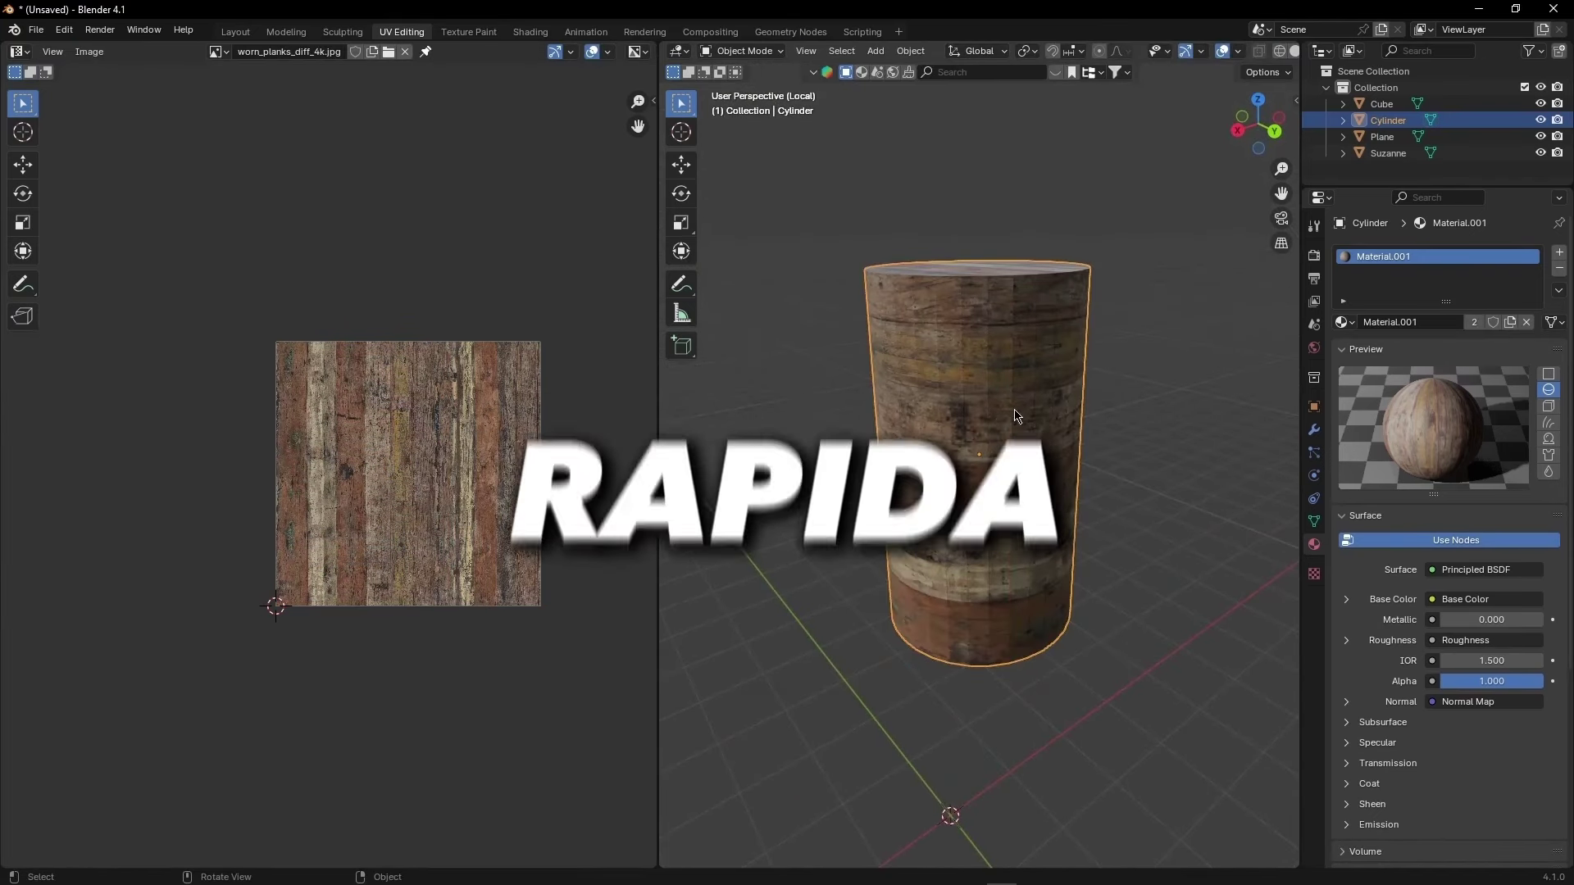
key("Tab")
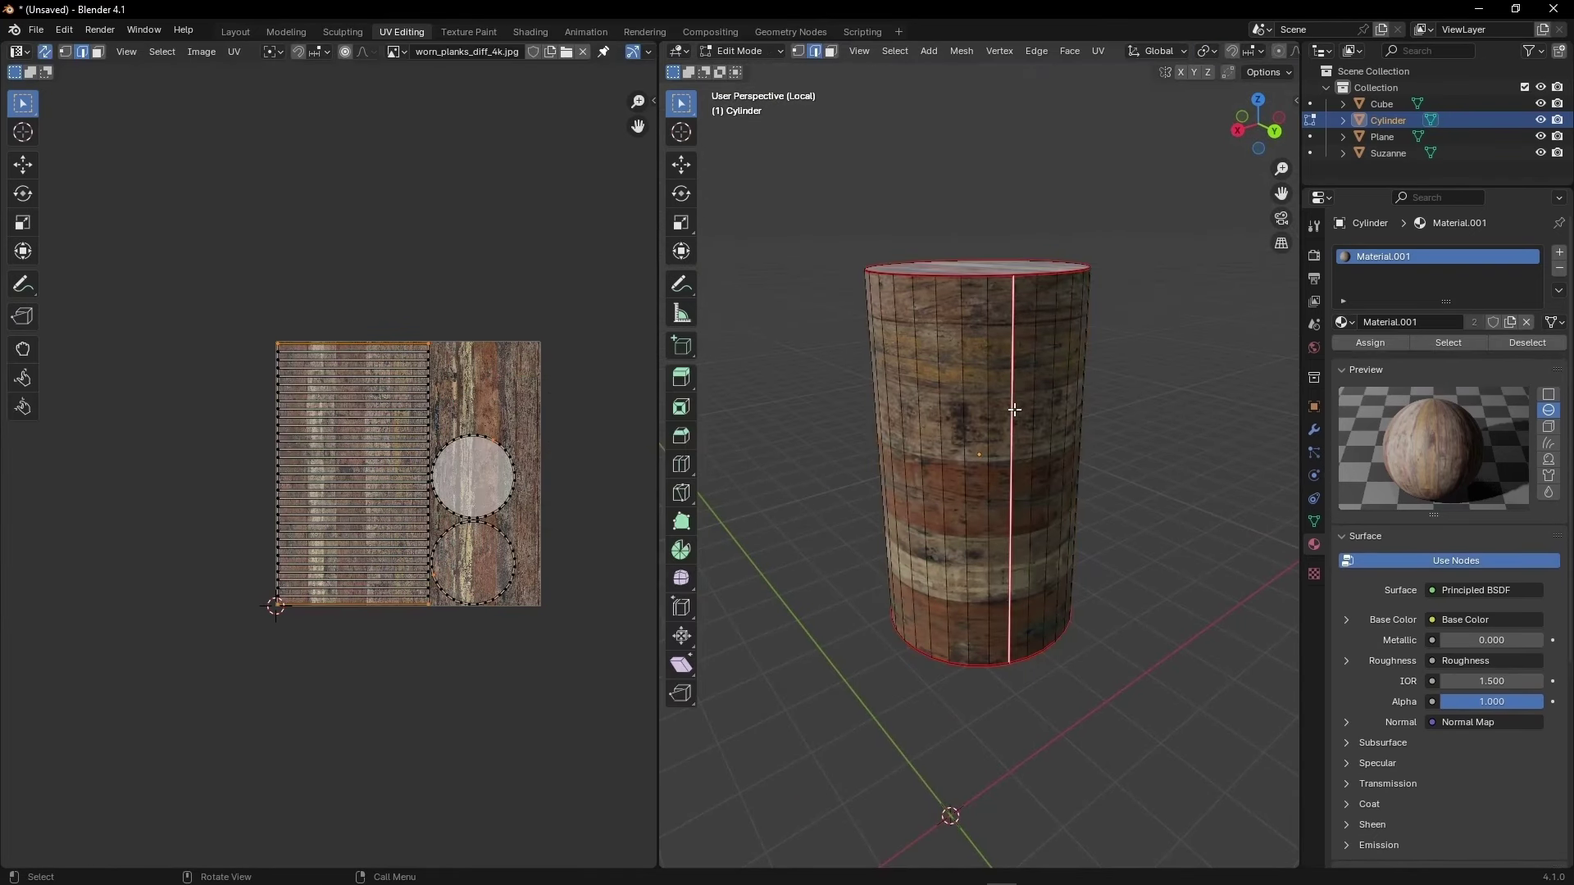
scroll(500, 447, "up", 4)
middle_click_drag(845, 309, 984, 360)
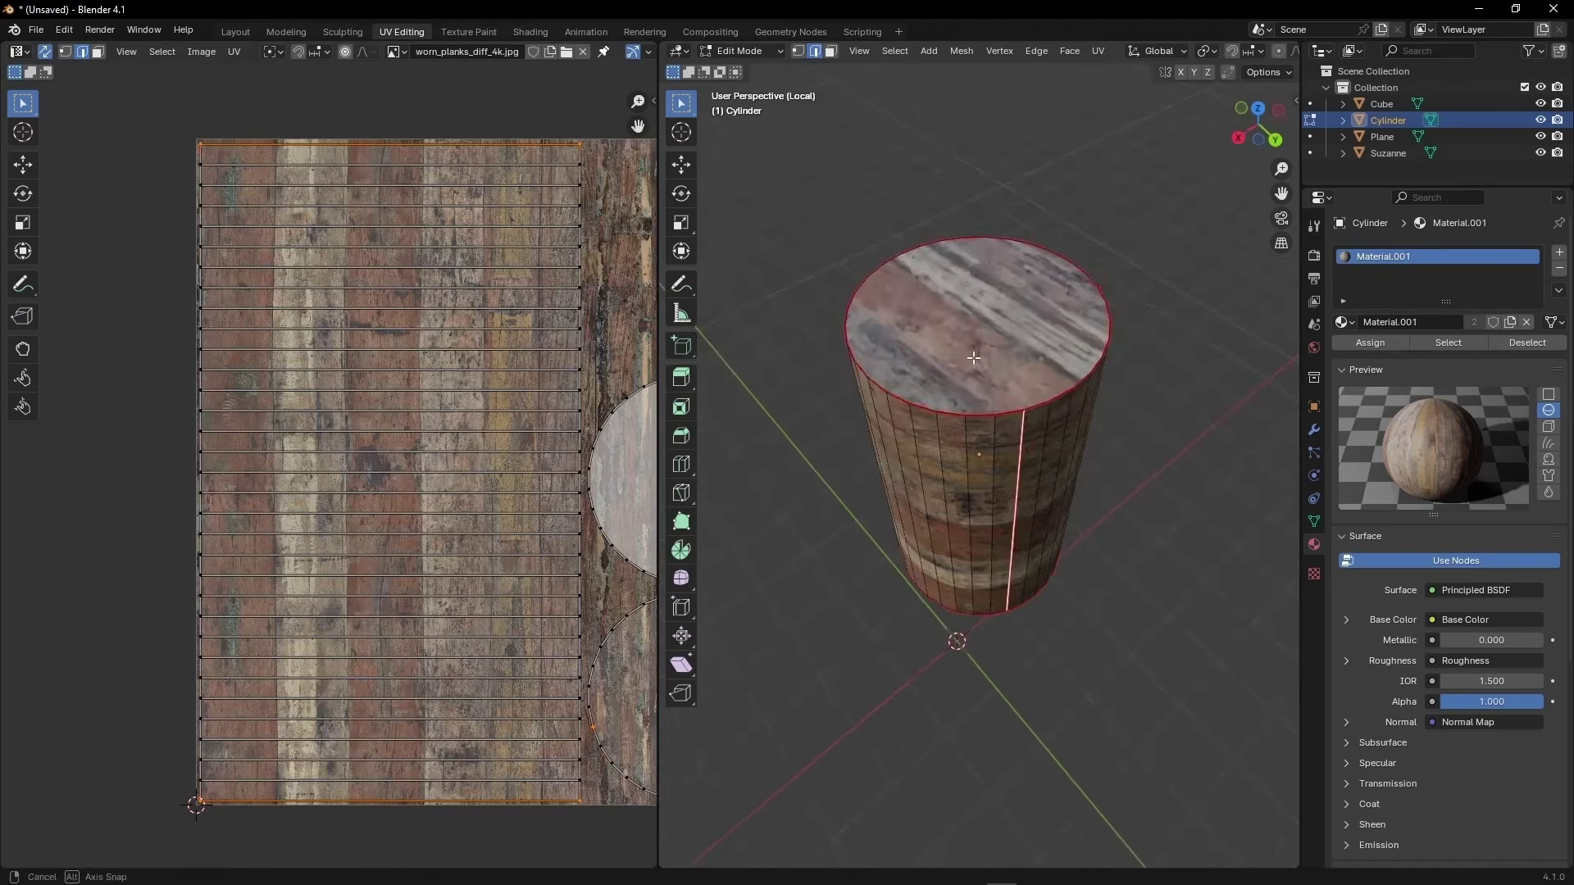
scroll(983, 361, "up", 4)
scroll(984, 361, "down", 1)
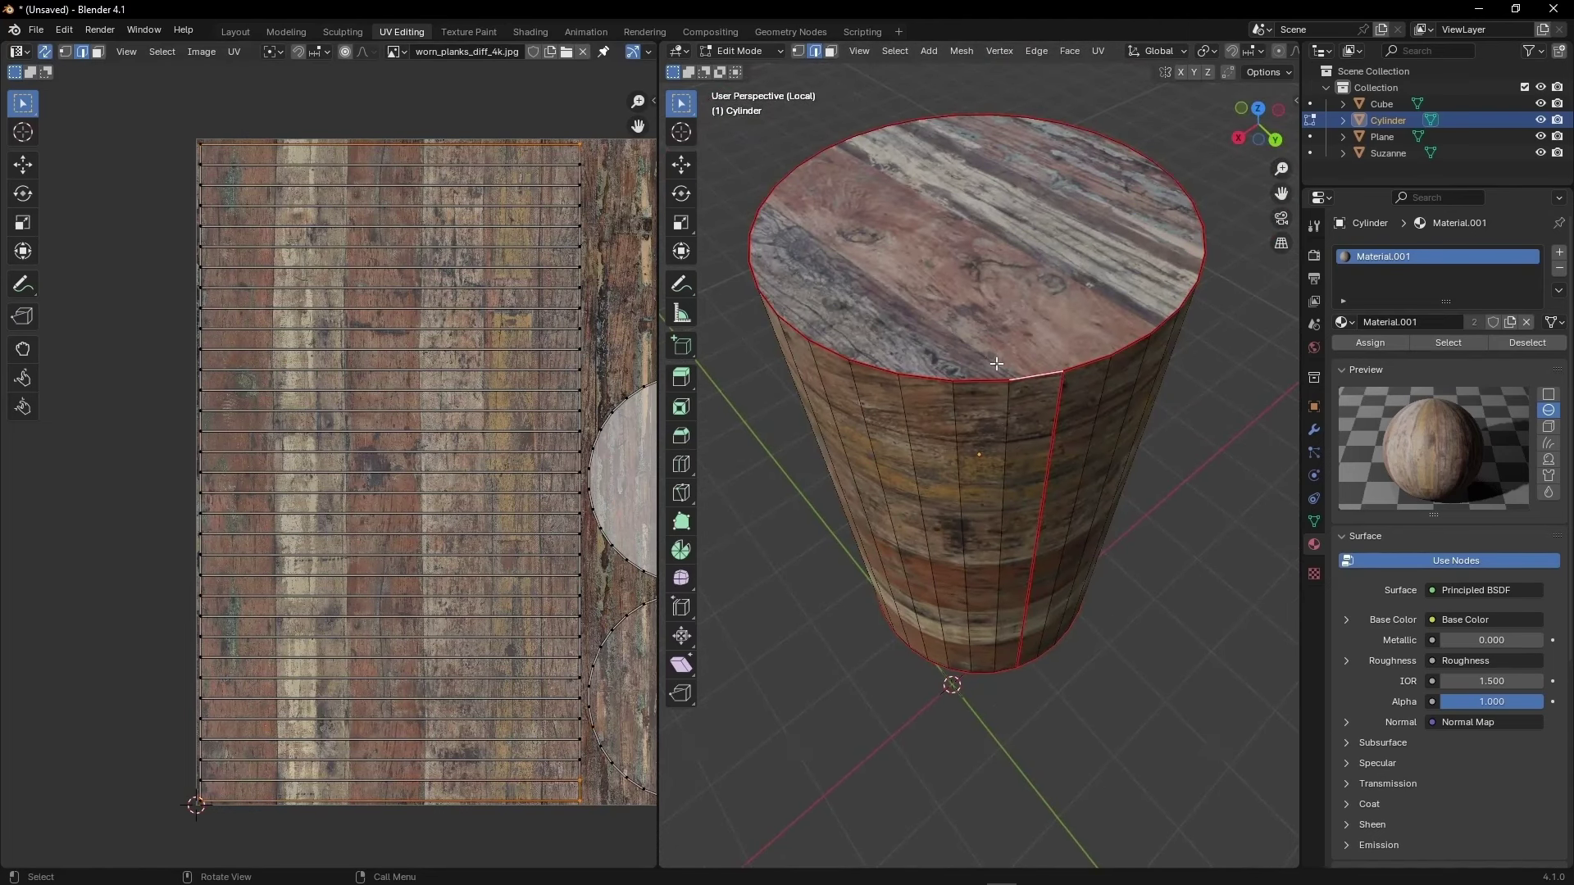
key("a")
scroll(570, 189, "down", 2)
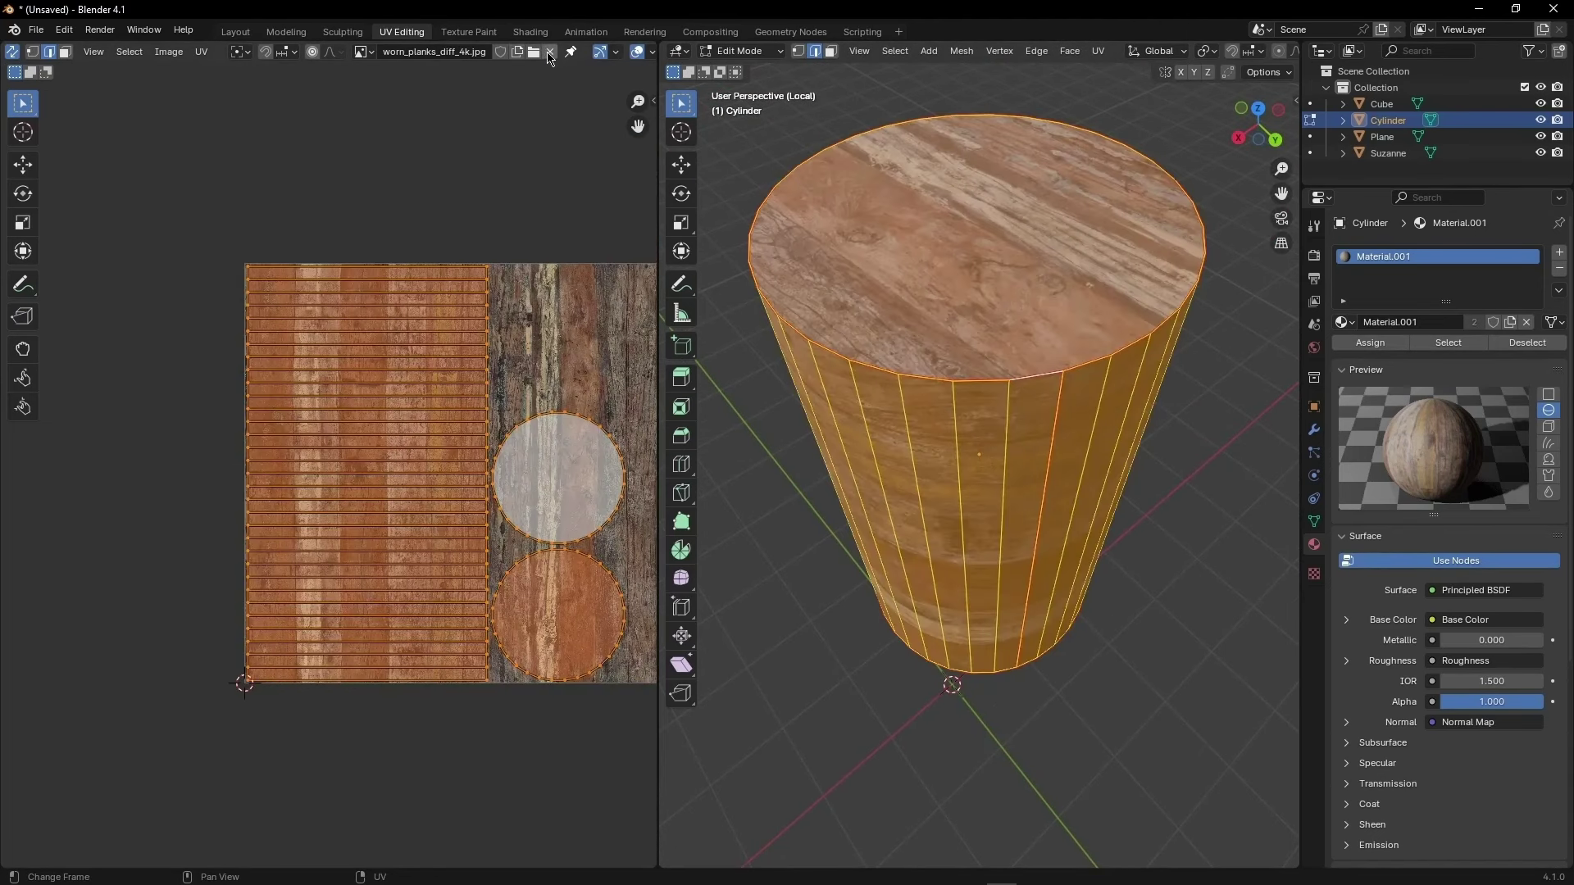
- Enable Display Stretch (Angle) in the UV editor overlays, then deselect all faces
left_click(636, 53)
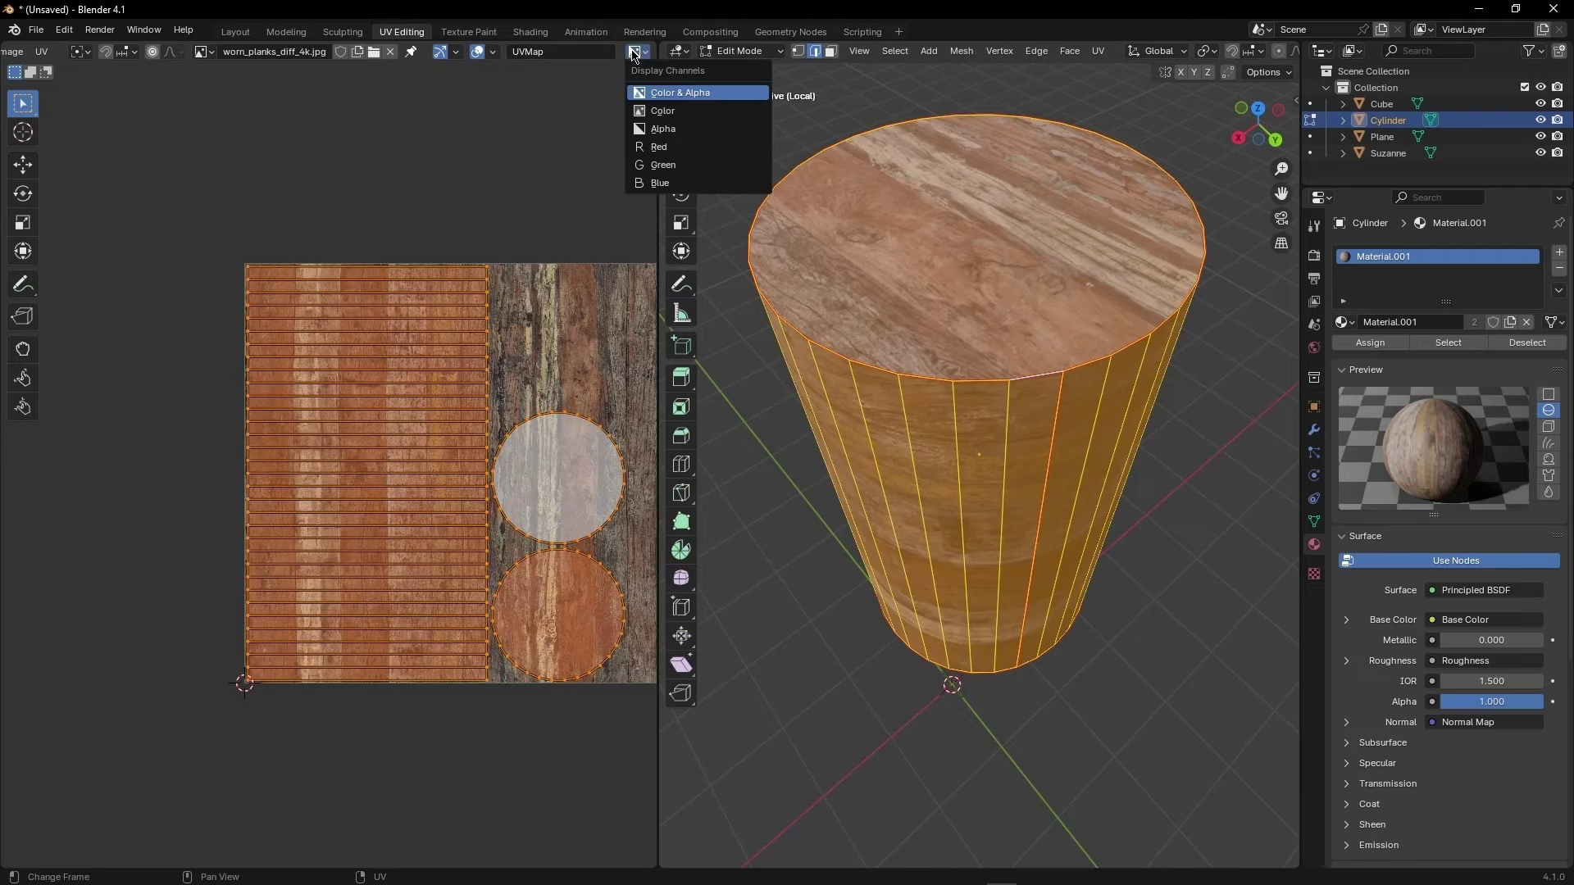
left_click(492, 50)
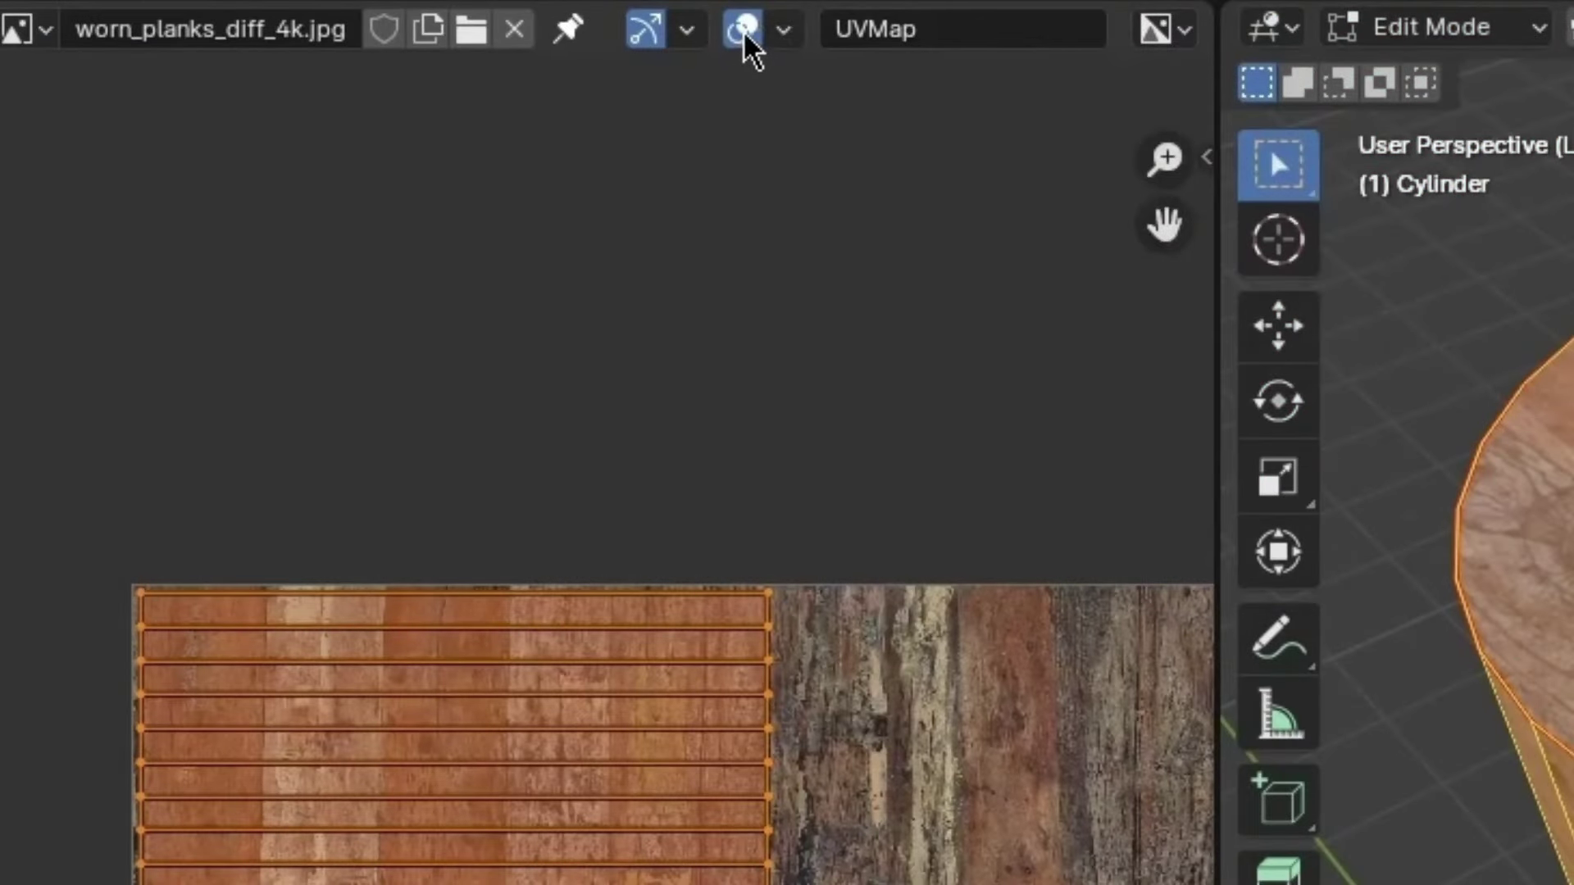
left_click(781, 33)
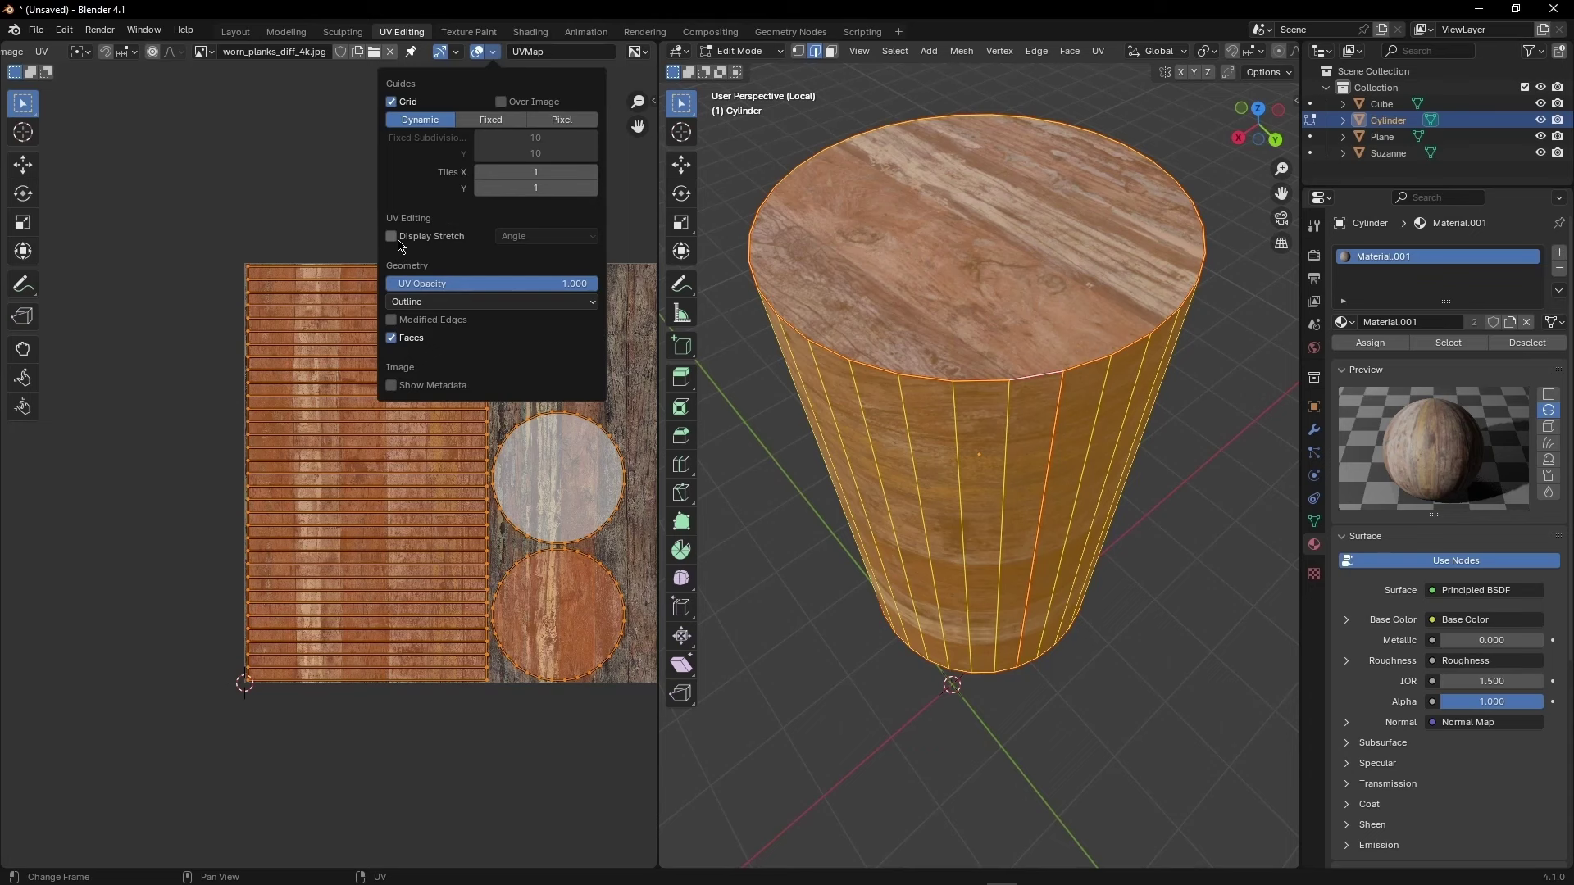
left_click(392, 237)
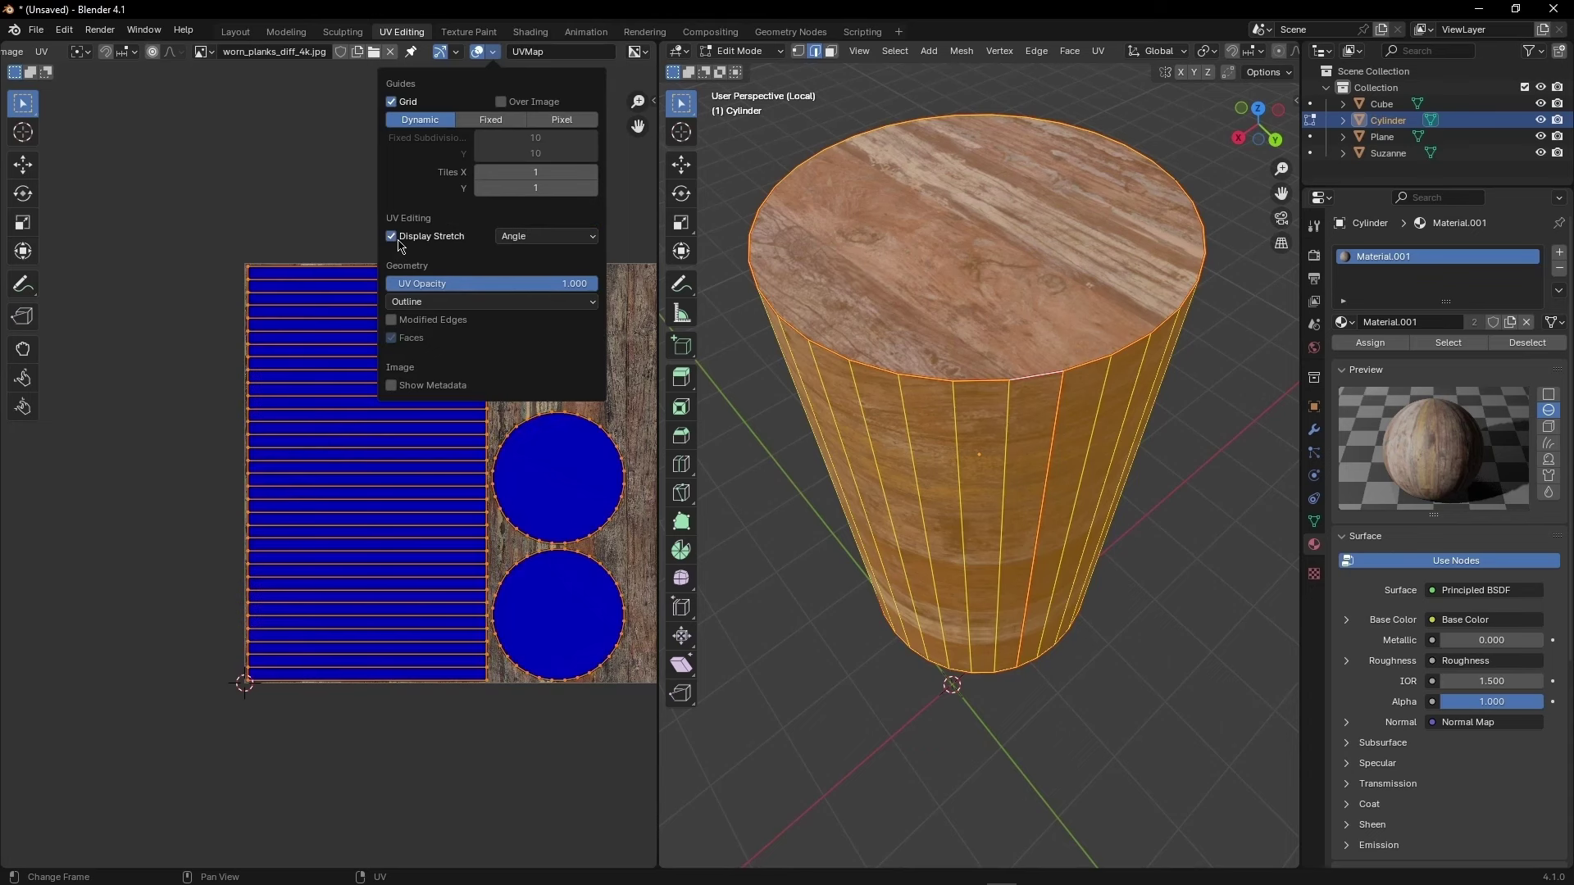
left_click(380, 416)
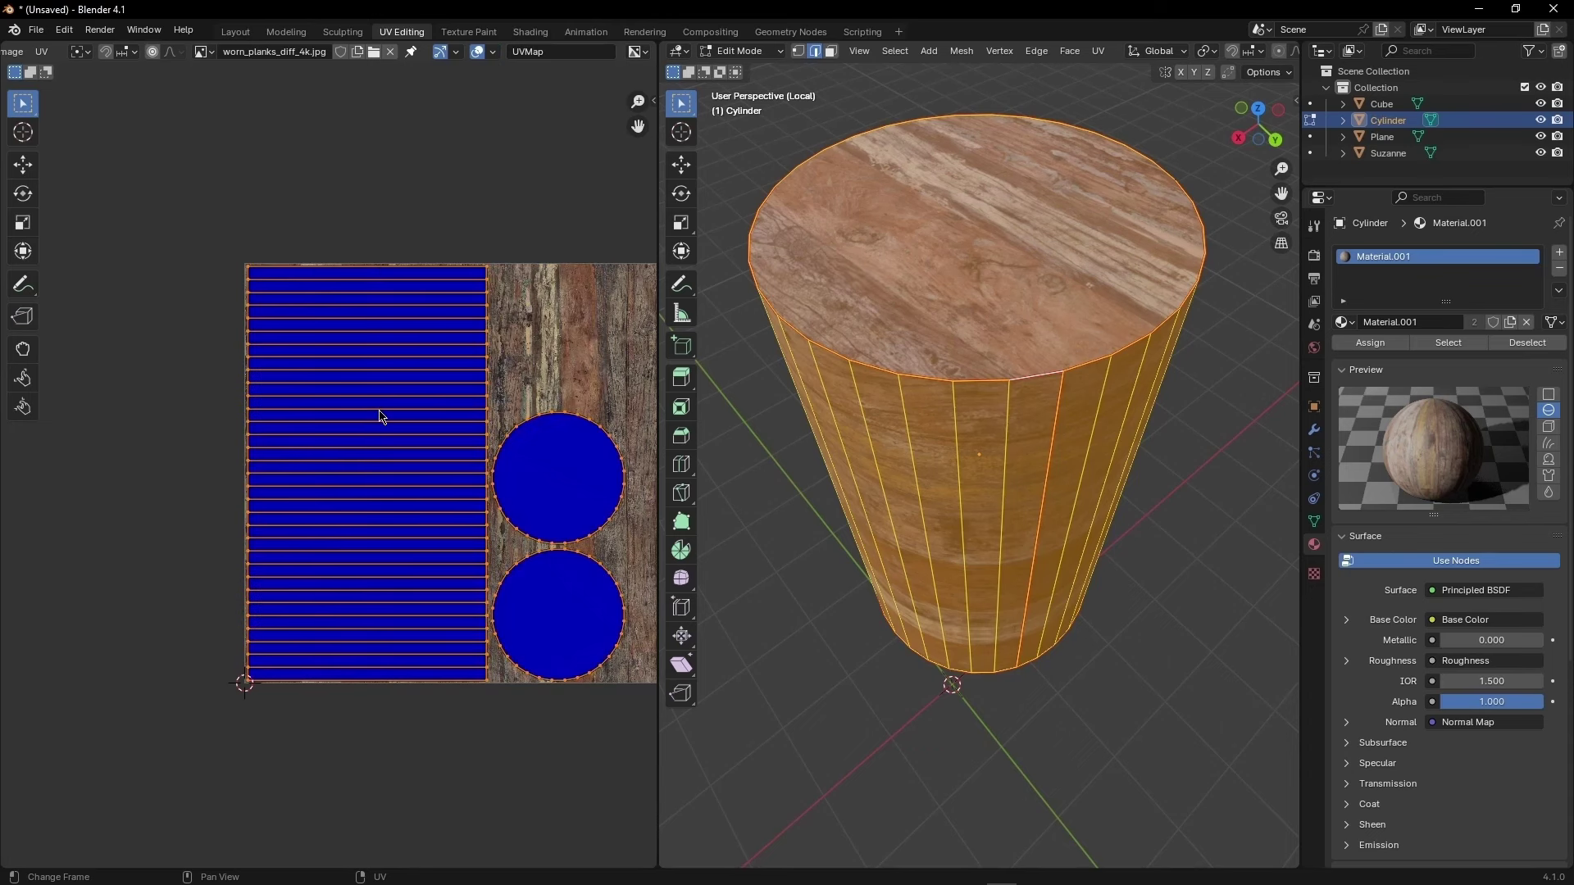
scroll(463, 342, "up", 1)
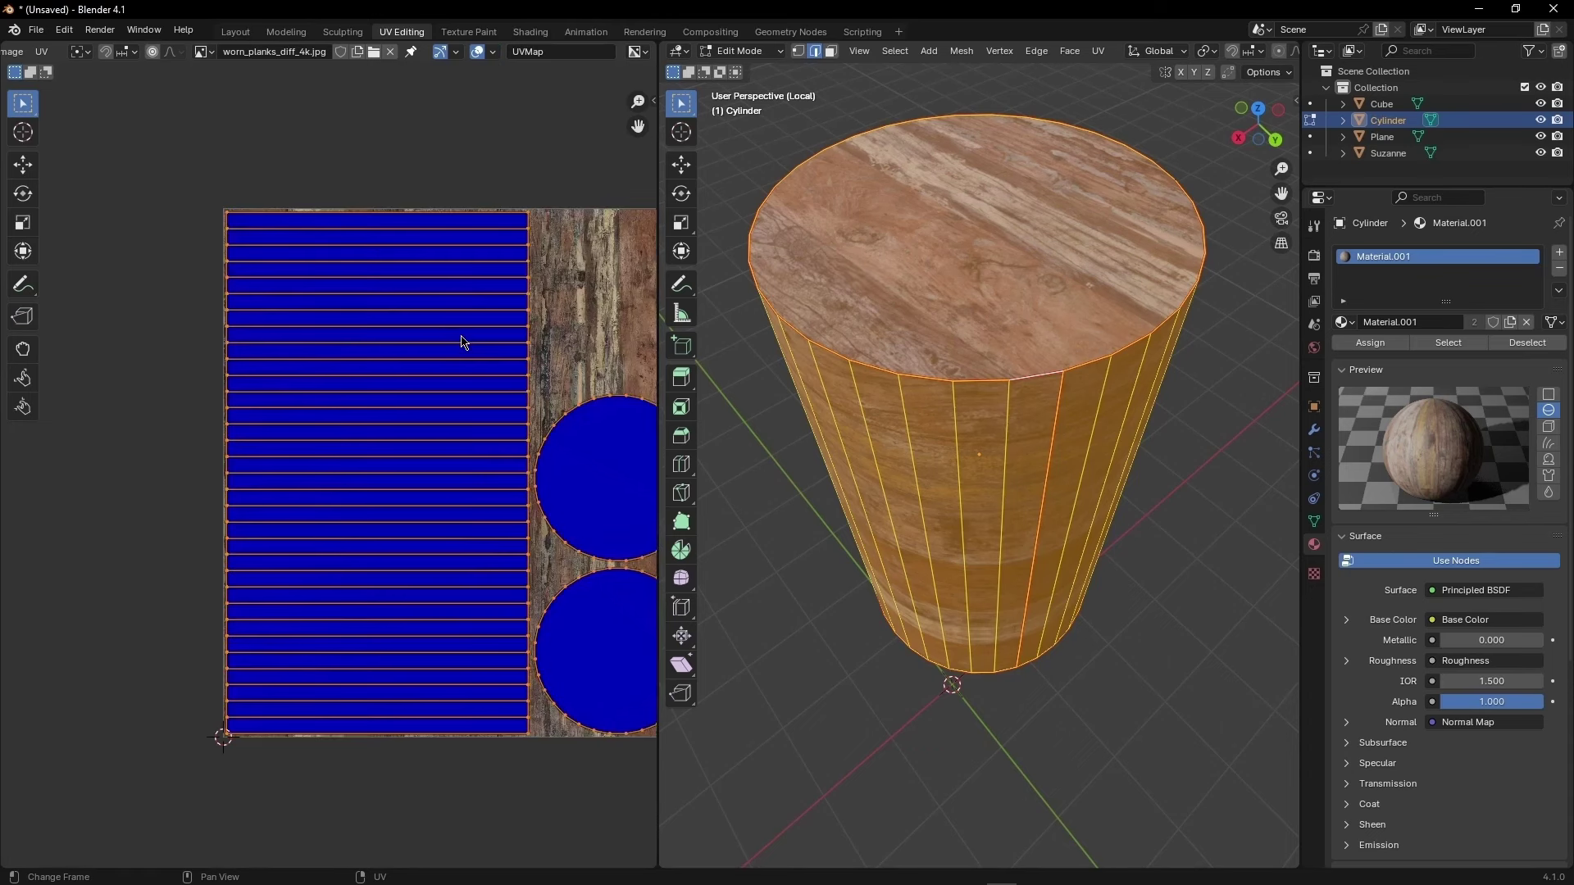
key("alt+a")
middle_click_drag(508, 350, 362, 388)
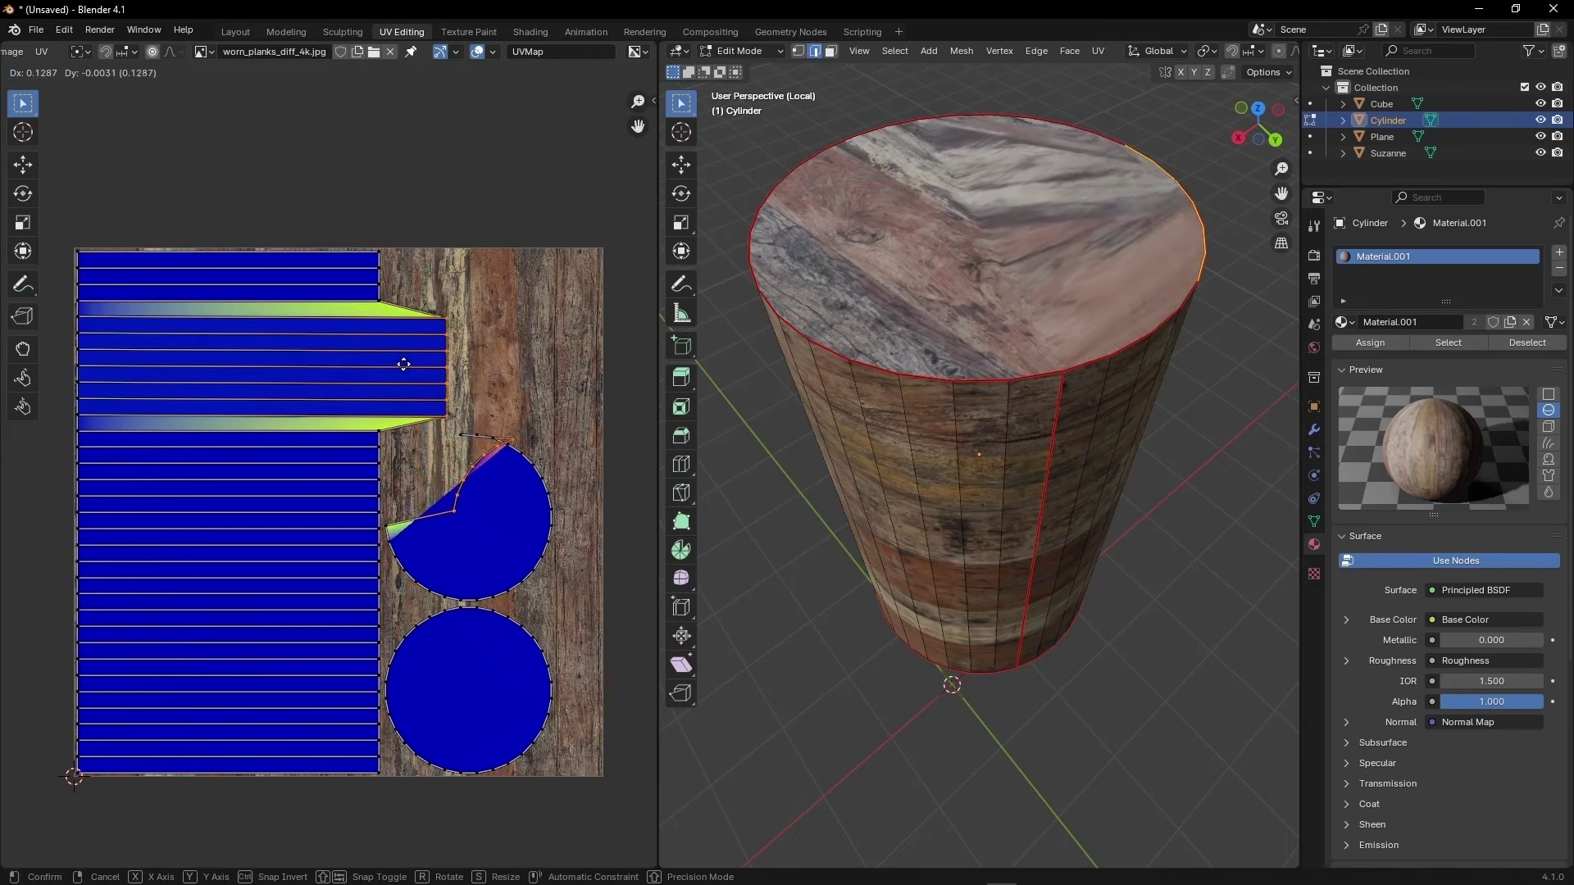
key("ctrl+z")
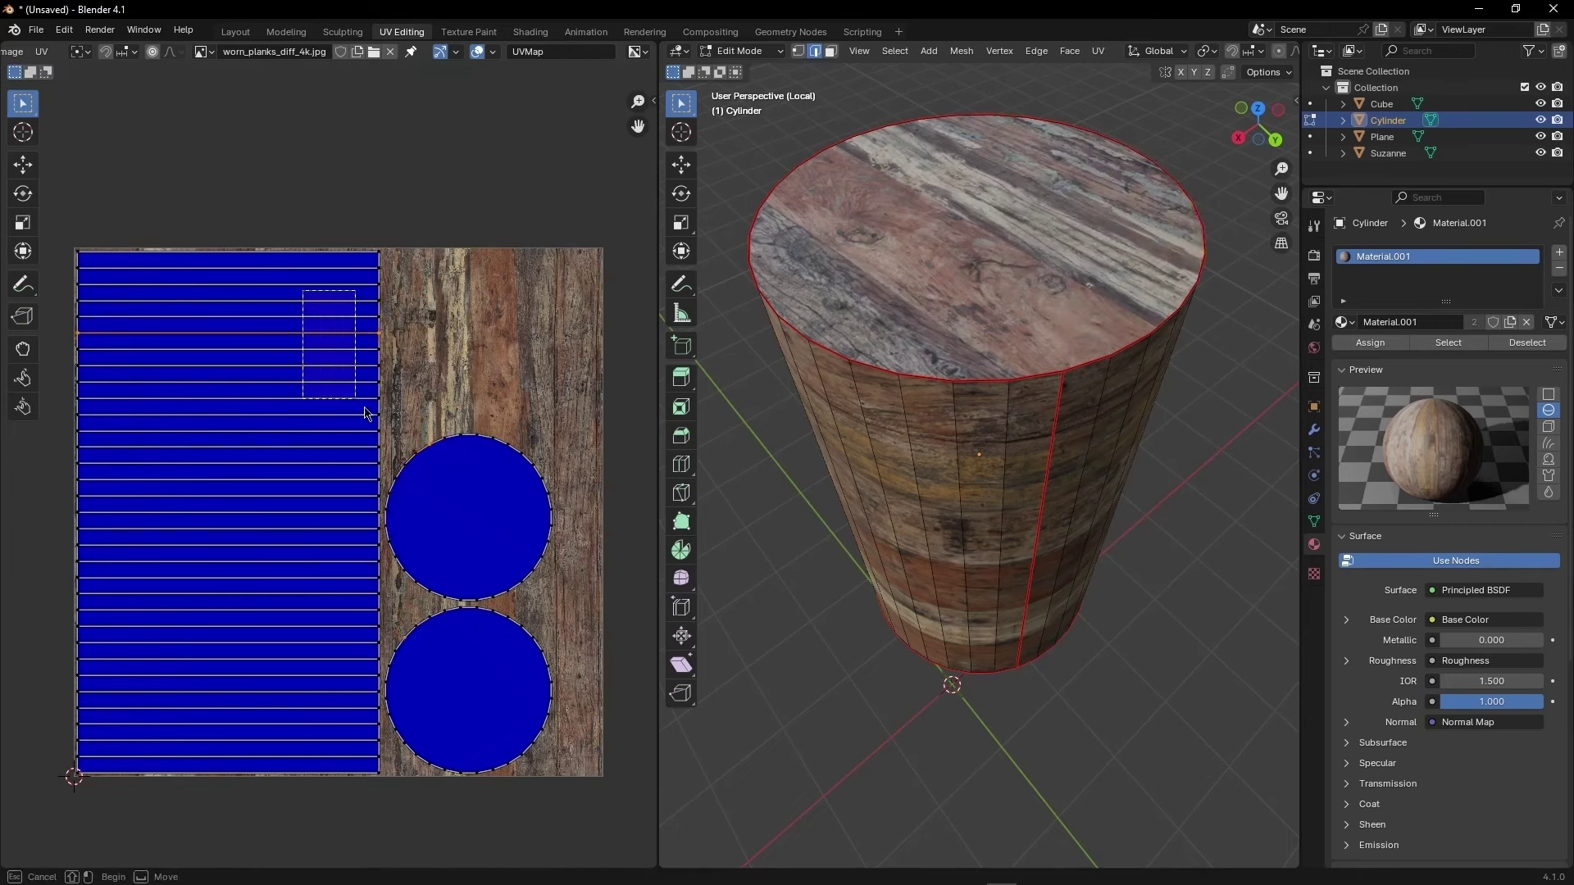
key("g")
left_click(464, 446)
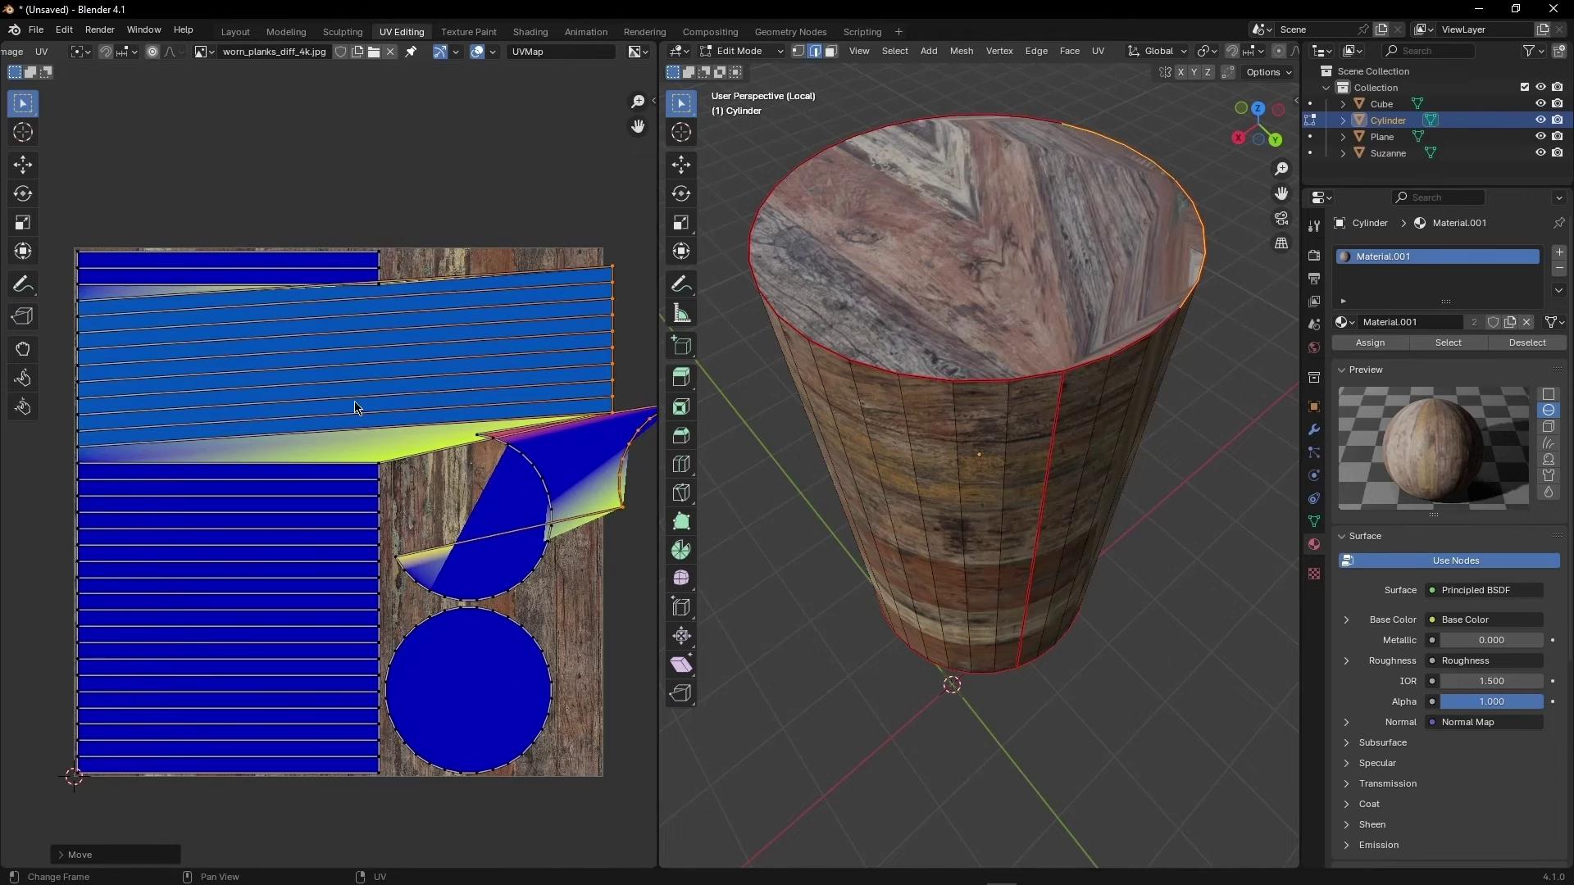
middle_click_drag(881, 316, 849, 278)
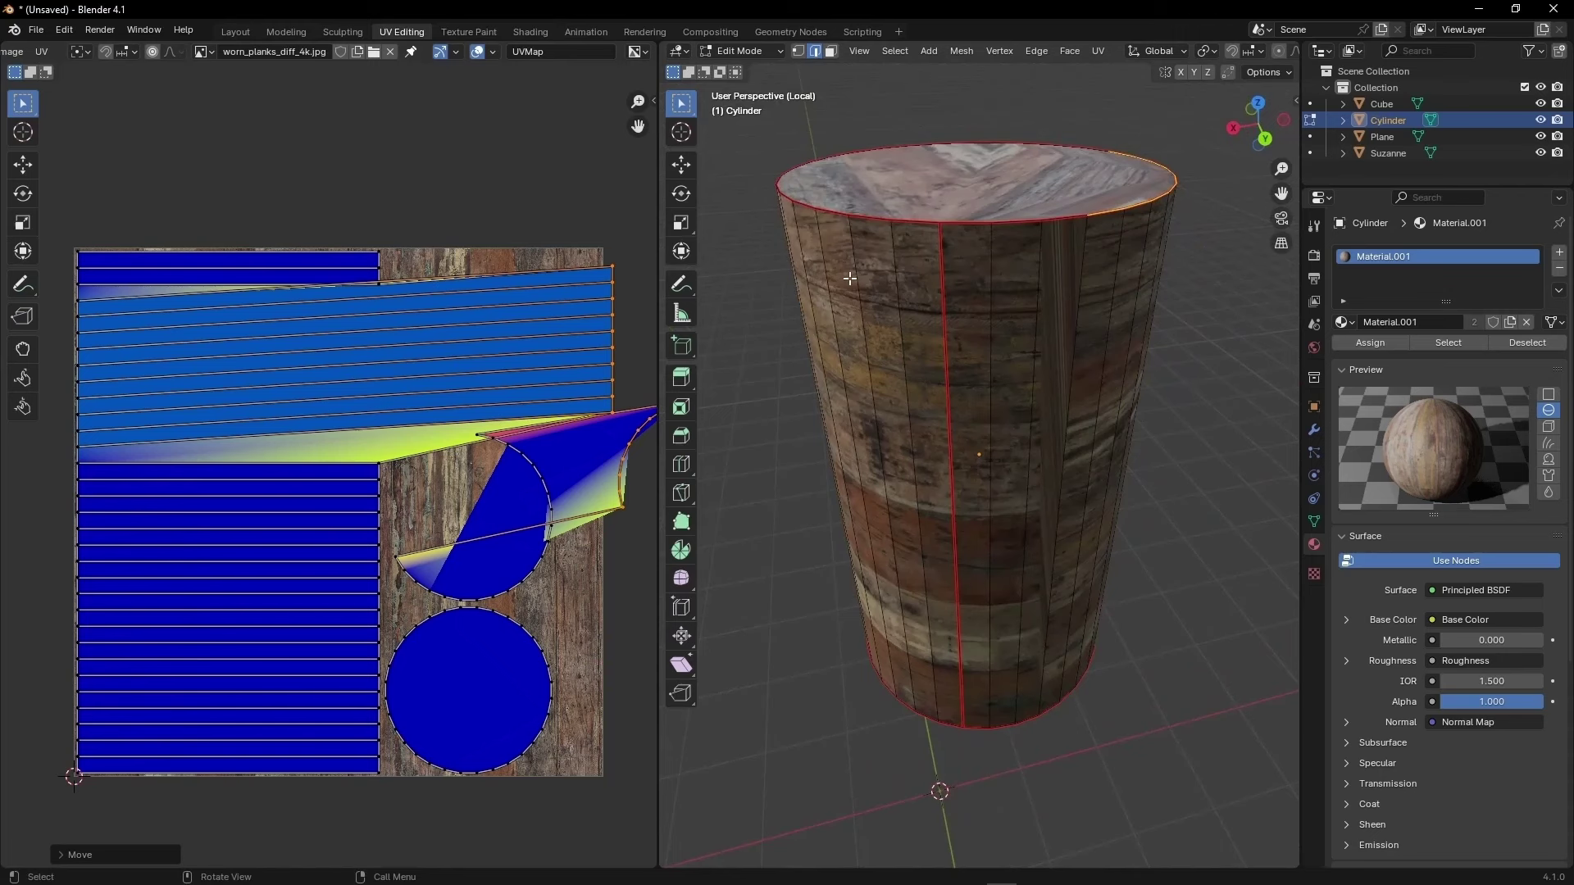
key("ctrl+z")
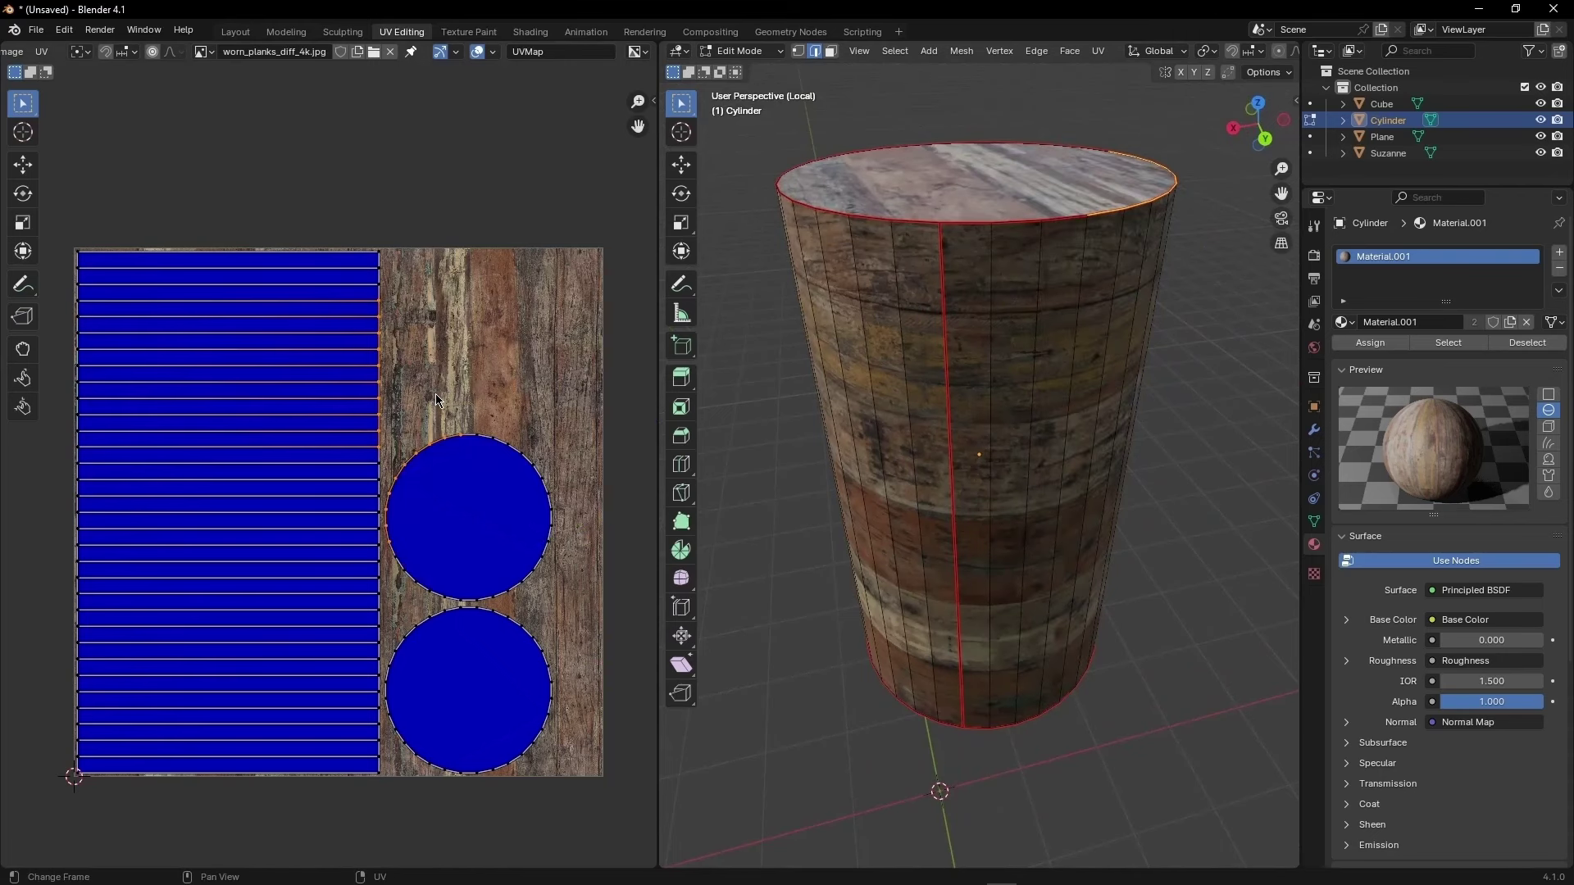
middle_click_drag(1132, 313, 1047, 513)
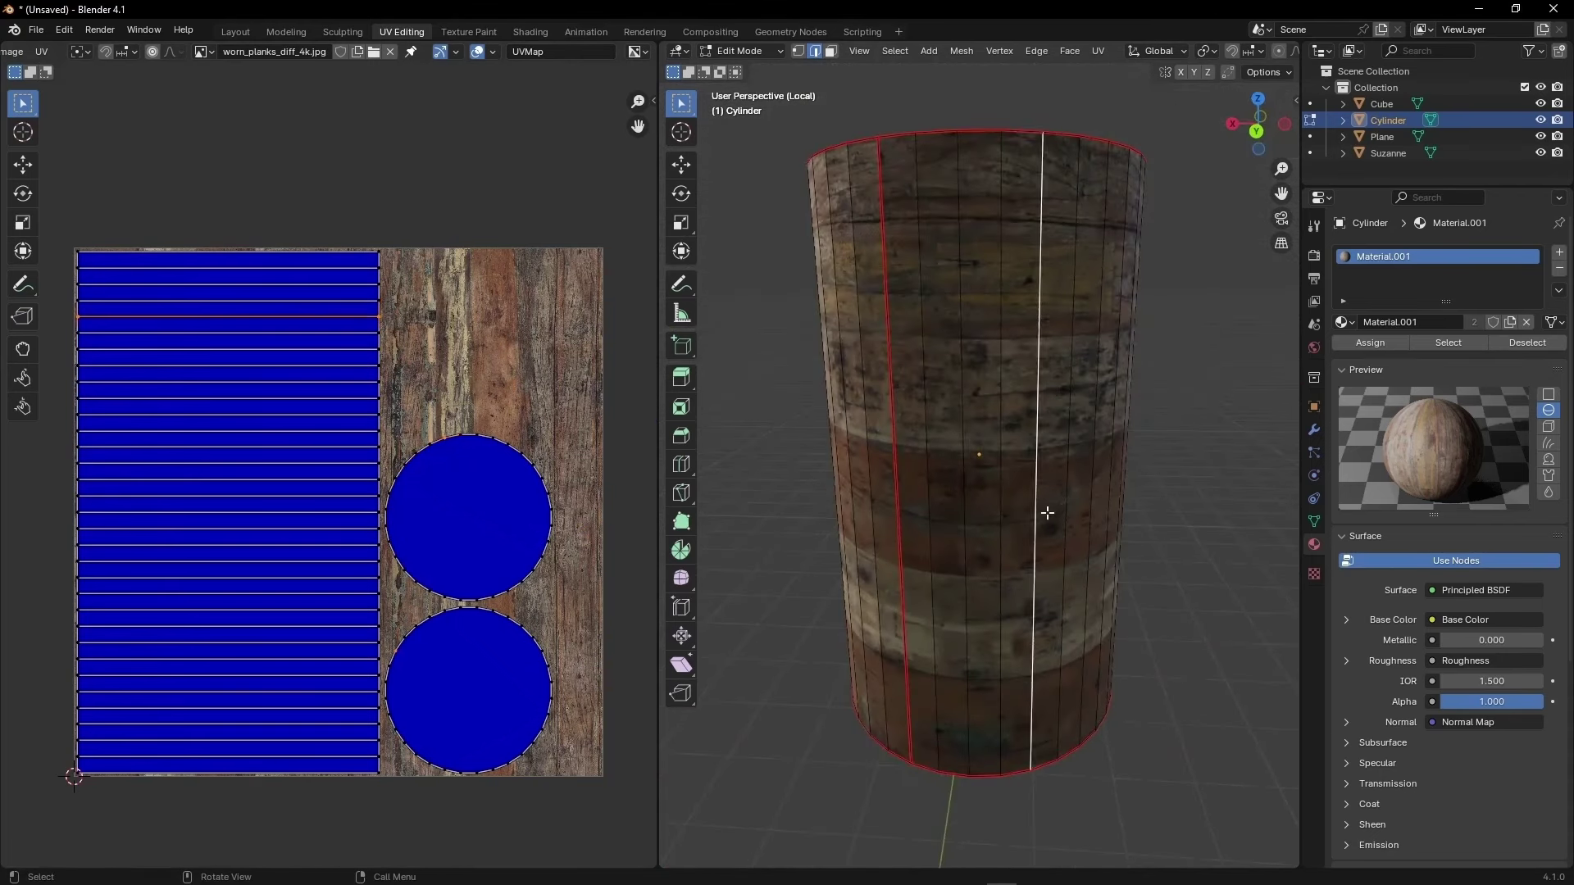
scroll(1047, 512, "down", 5)
scroll(1047, 512, "up", 4)
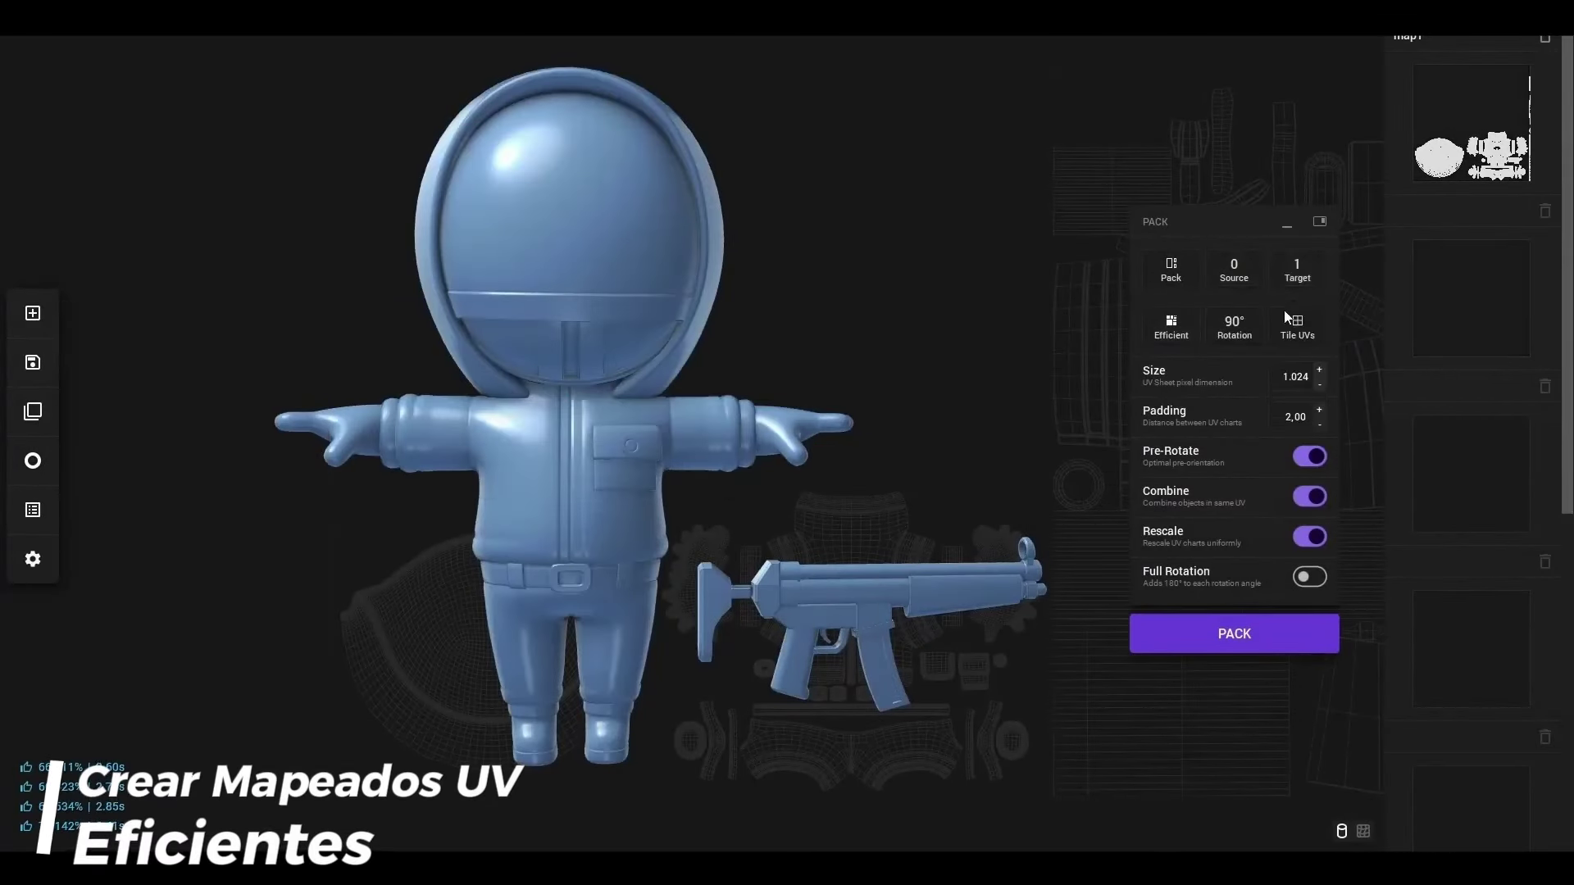
- Set Packer-IO rotation to 23°, pack the models' UVs, and switch to another display look
left_click(1234, 326)
left_click(1233, 422)
left_click(1296, 636)
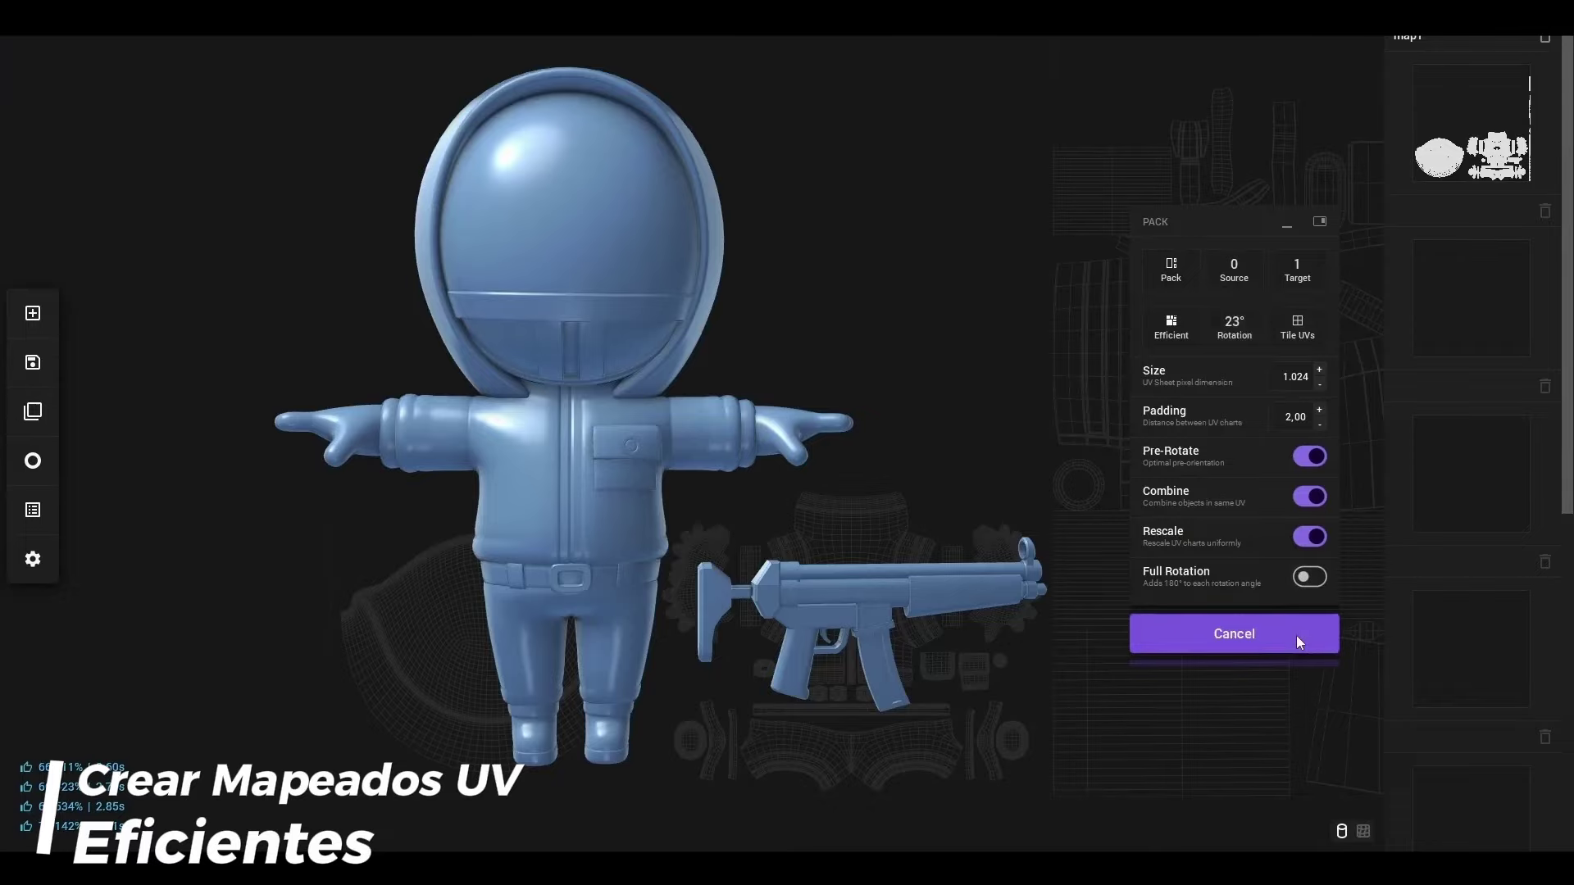
left_click(51, 458)
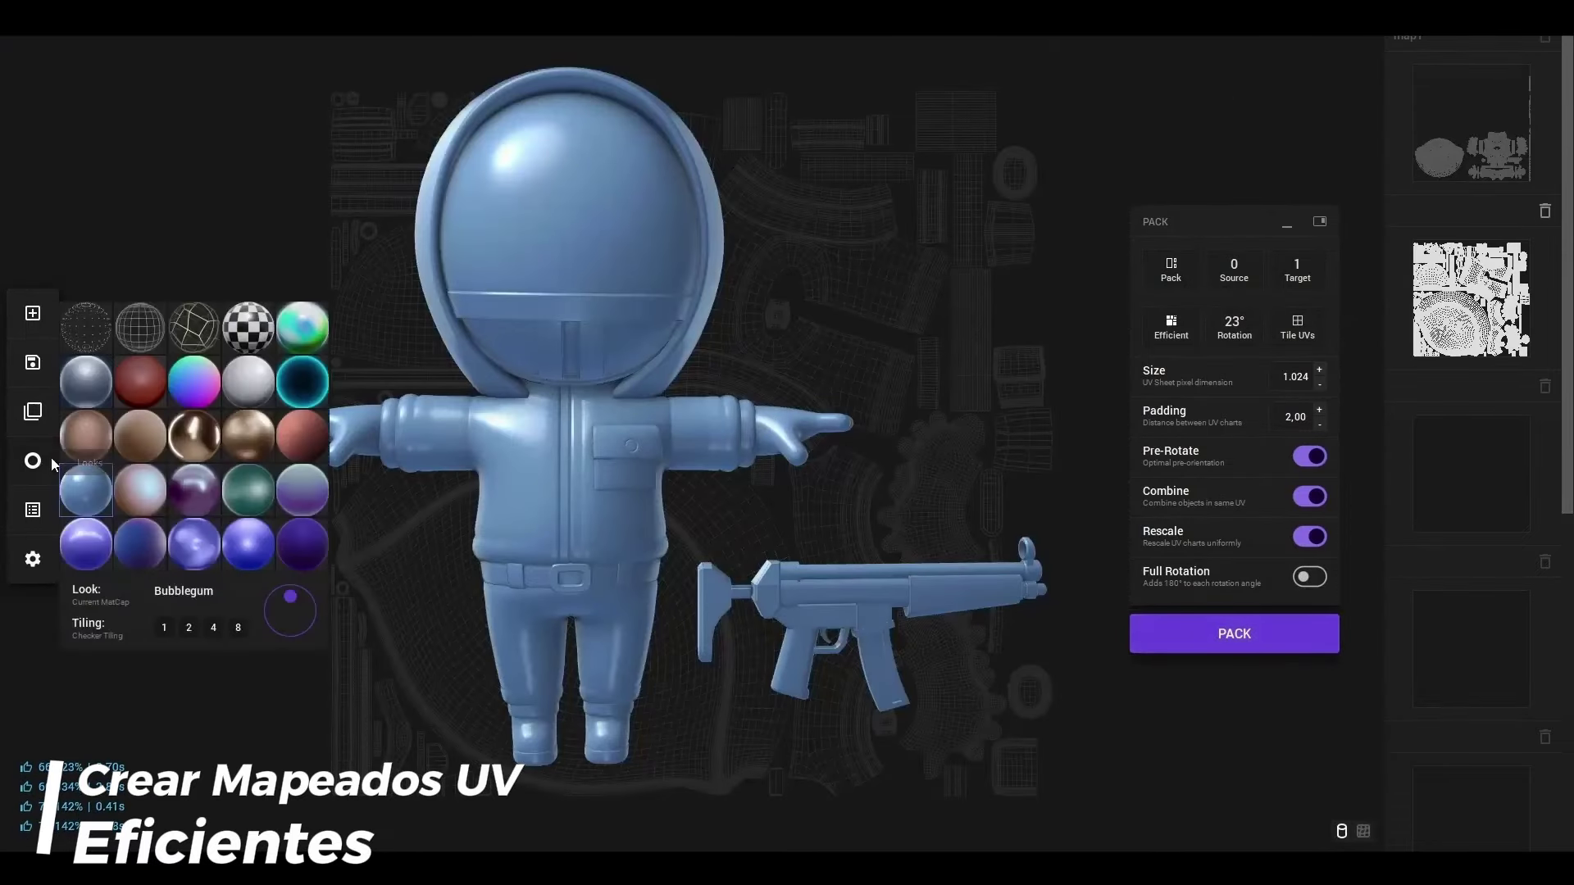
left_click(233, 334)
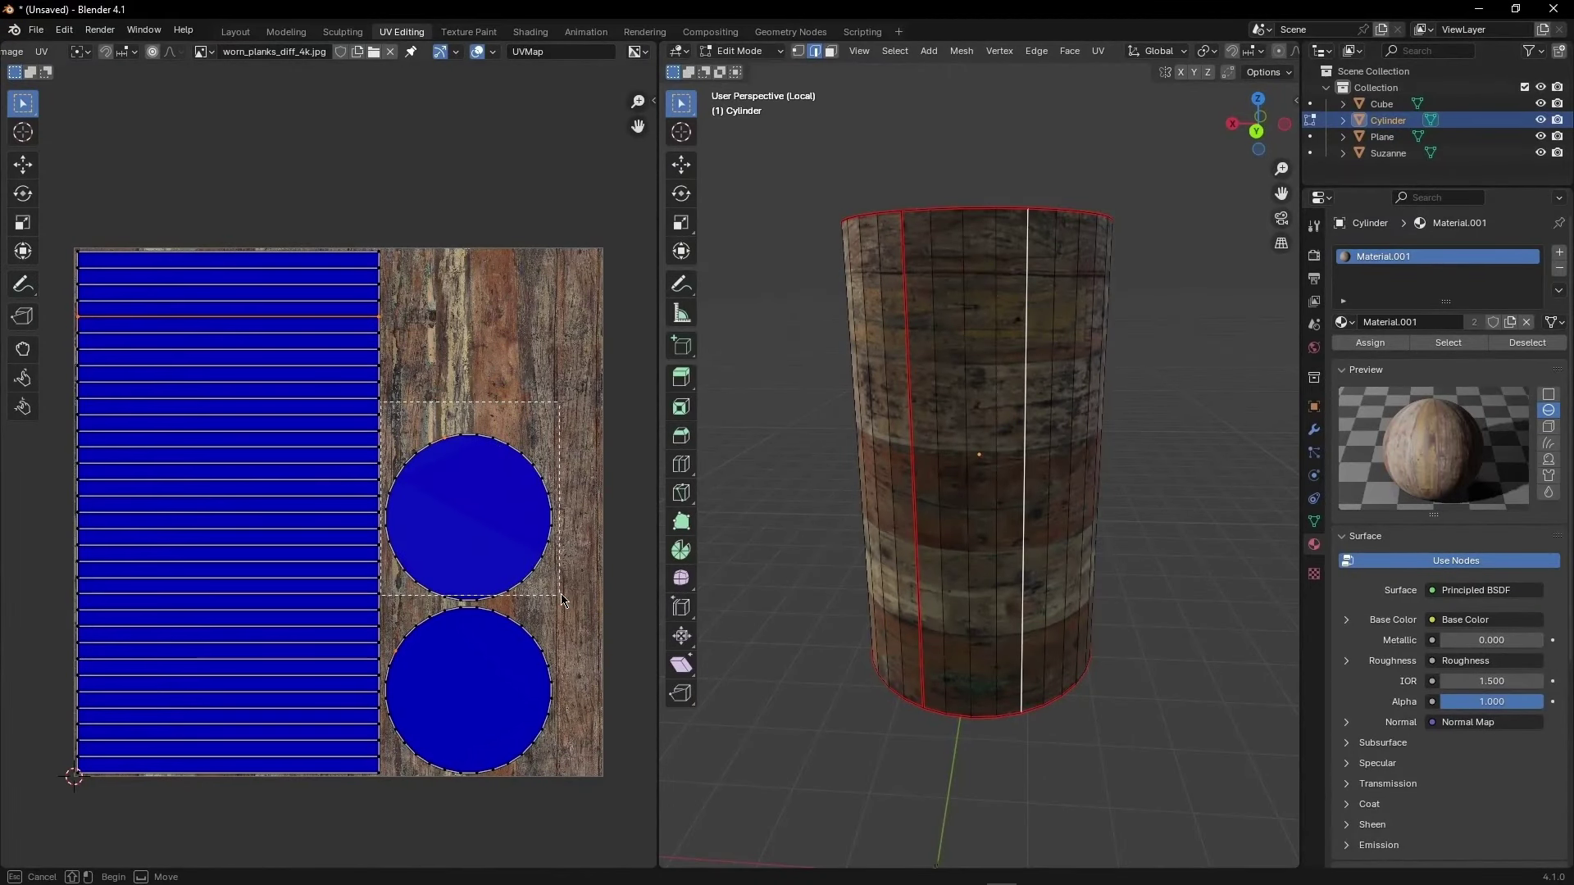
- Grab the upper cap's UV circle and drop it beside the strip, above the lower cap
left_click_drag(563, 600, 572, 601)
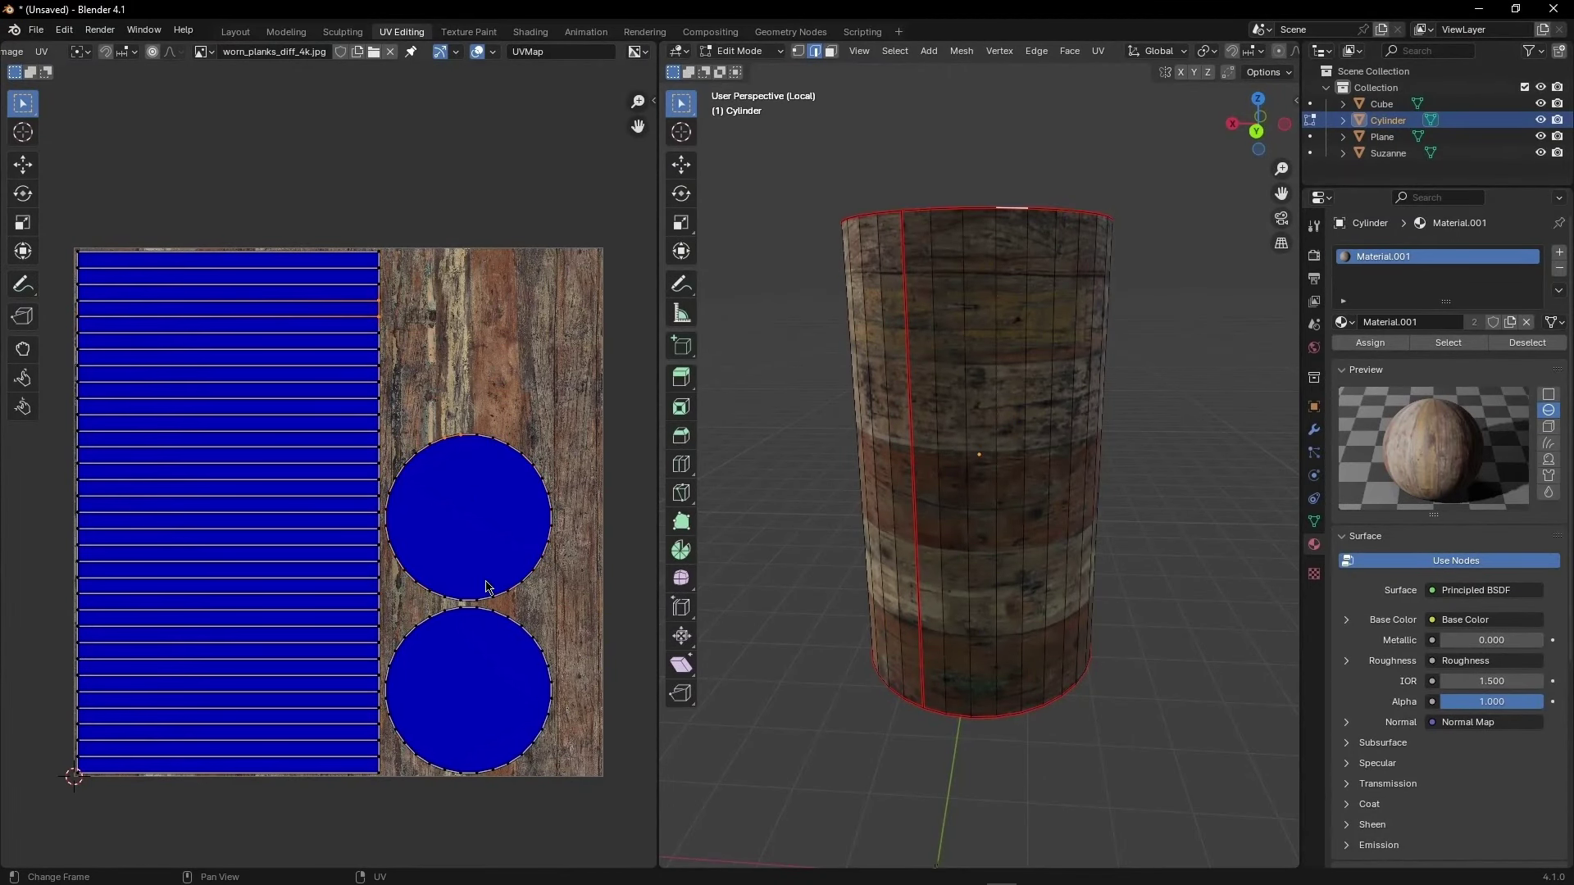
key("a")
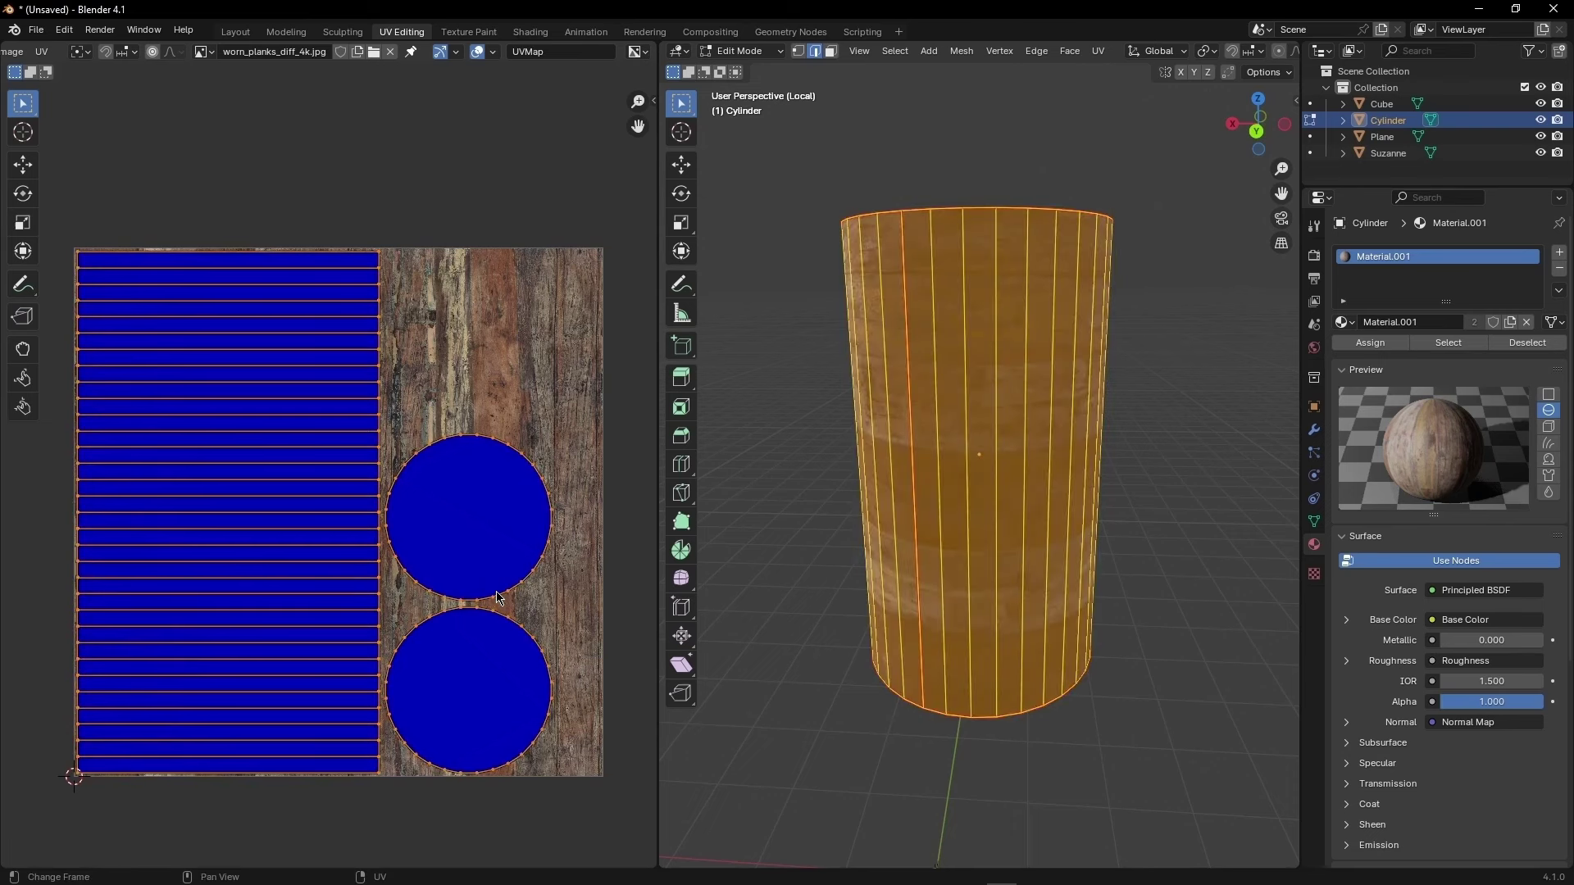
key("alt+a")
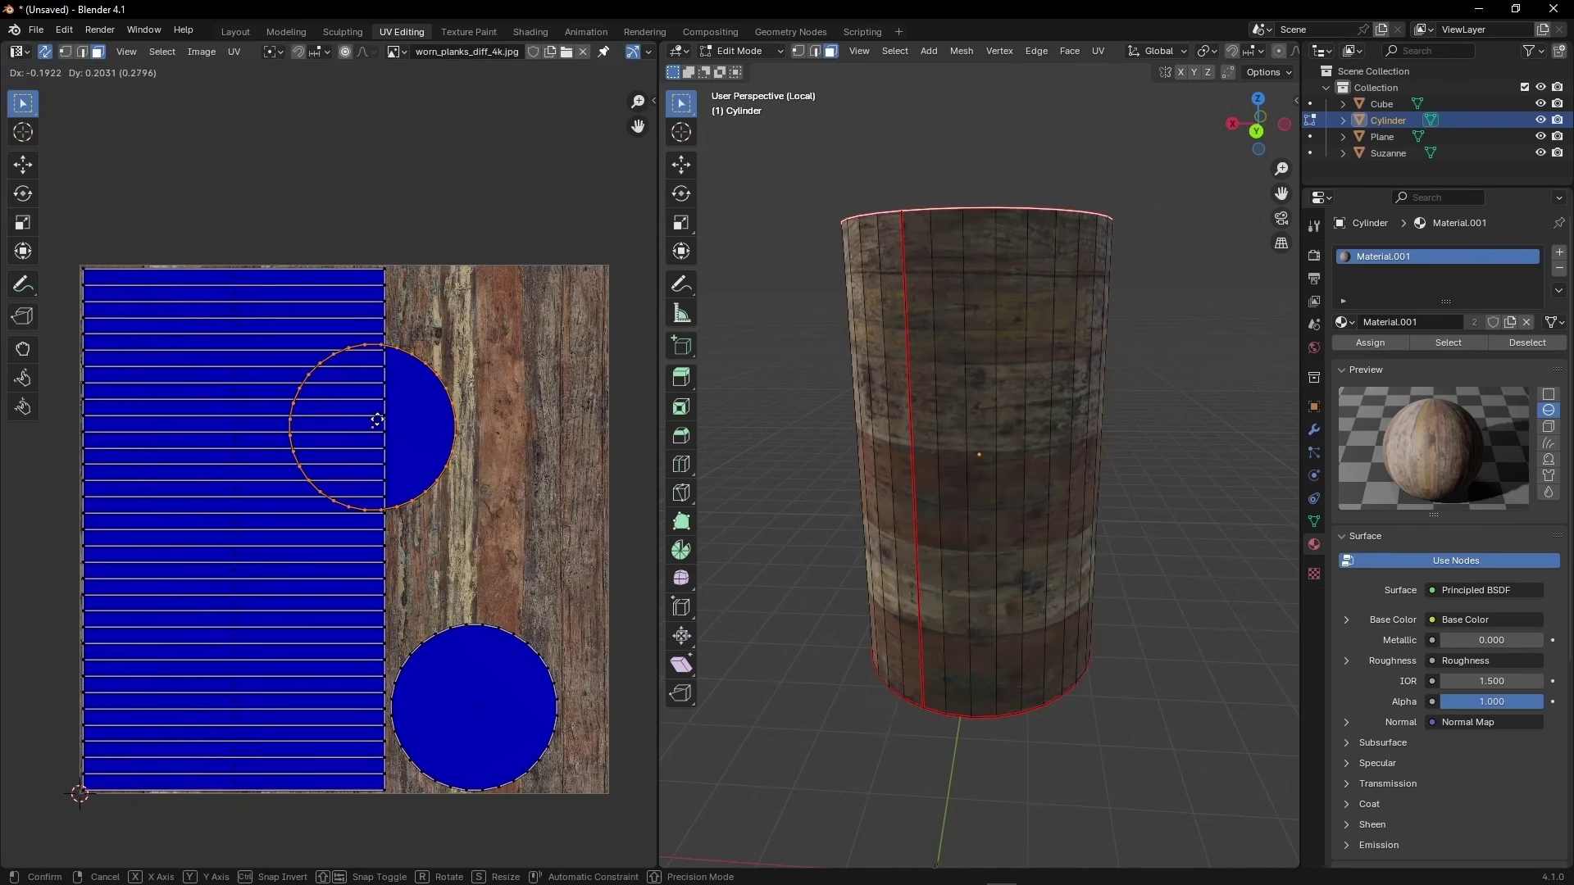
middle_click_drag(965, 472, 1041, 562)
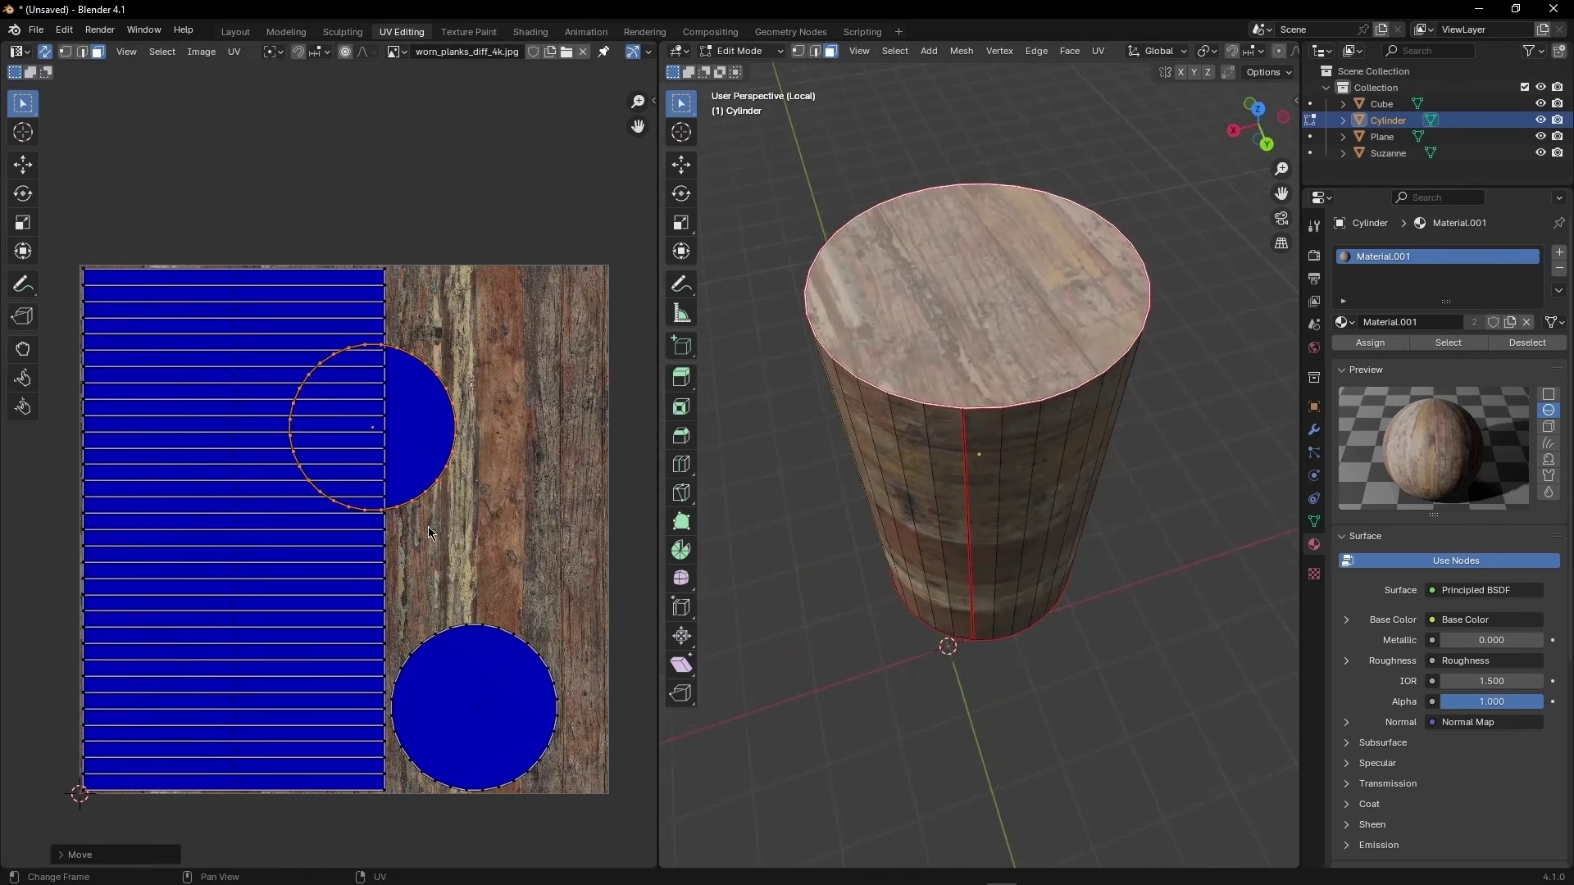
key("g")
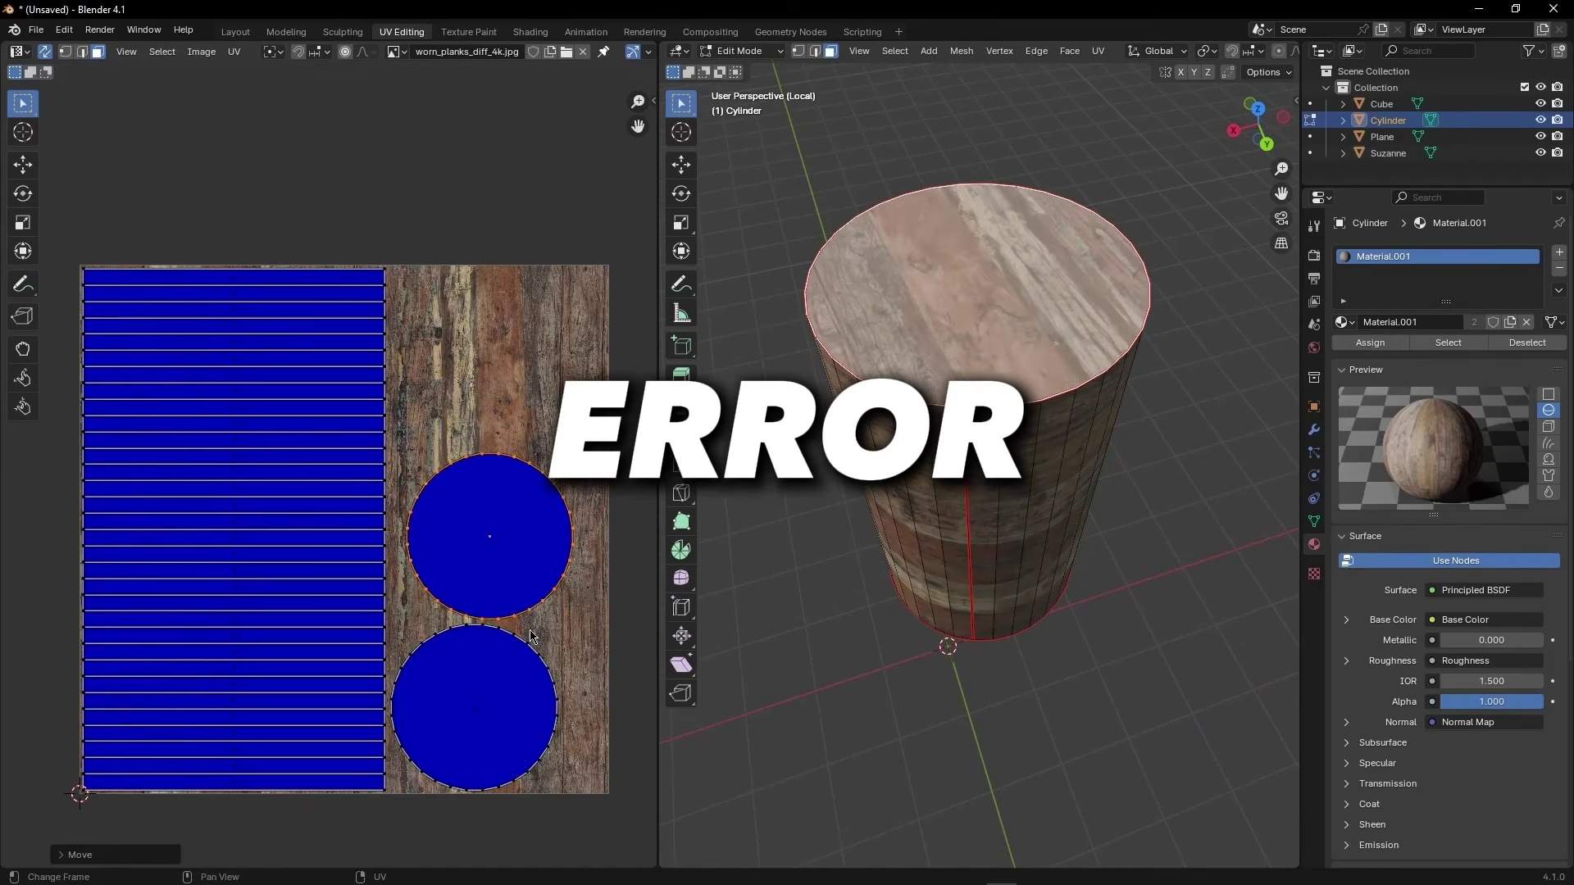
left_click(532, 636)
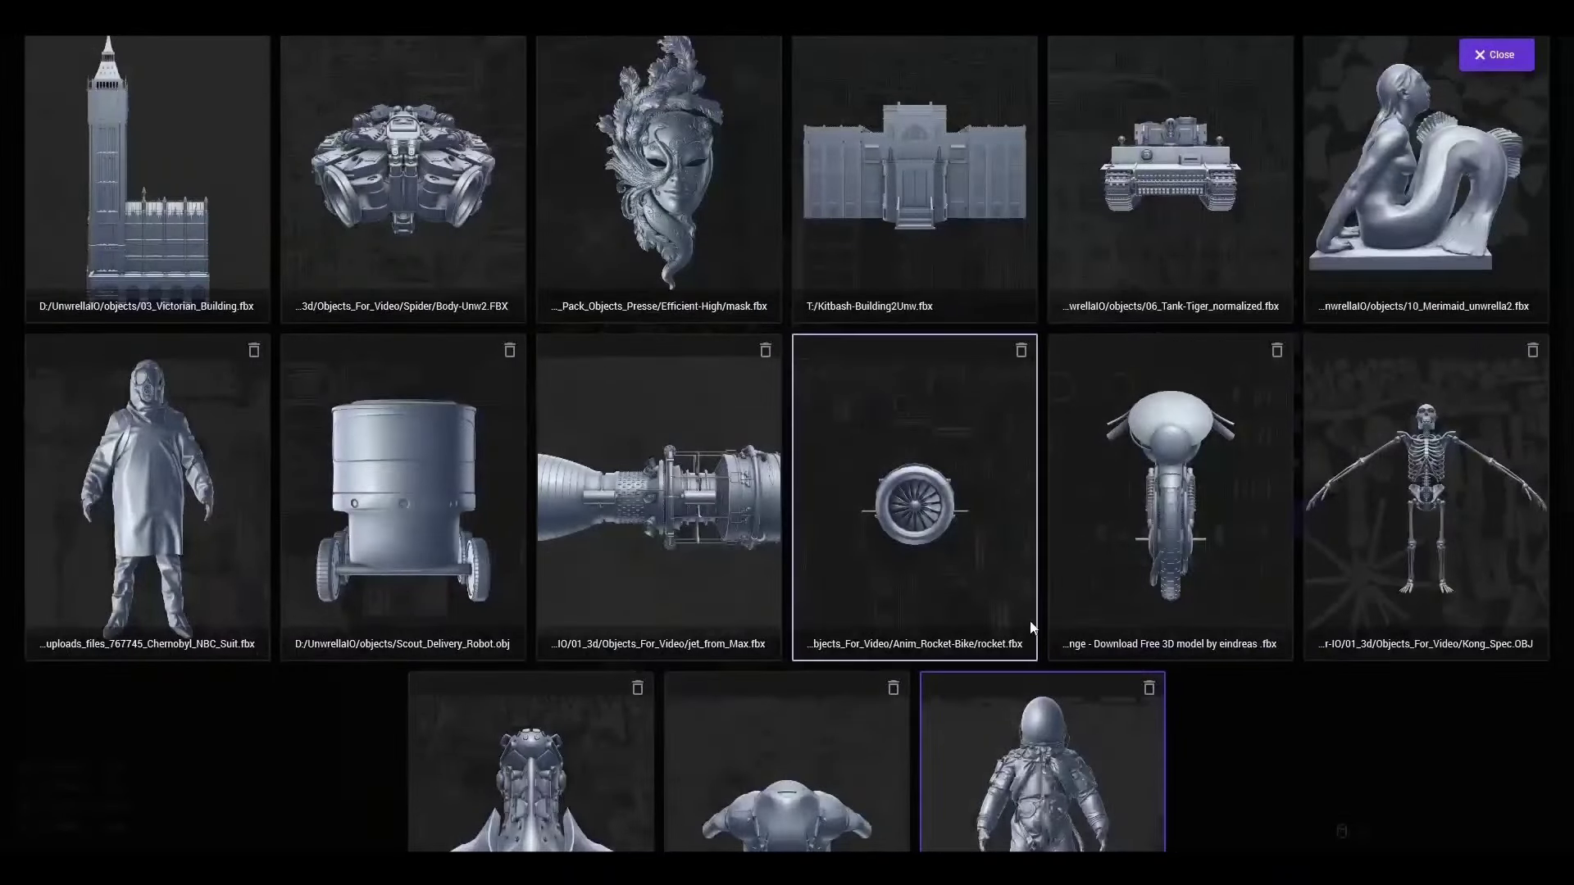
- Load the astronaut model, give it a blue matcap look, and set Target to 1
scroll(1033, 626, "down", 3)
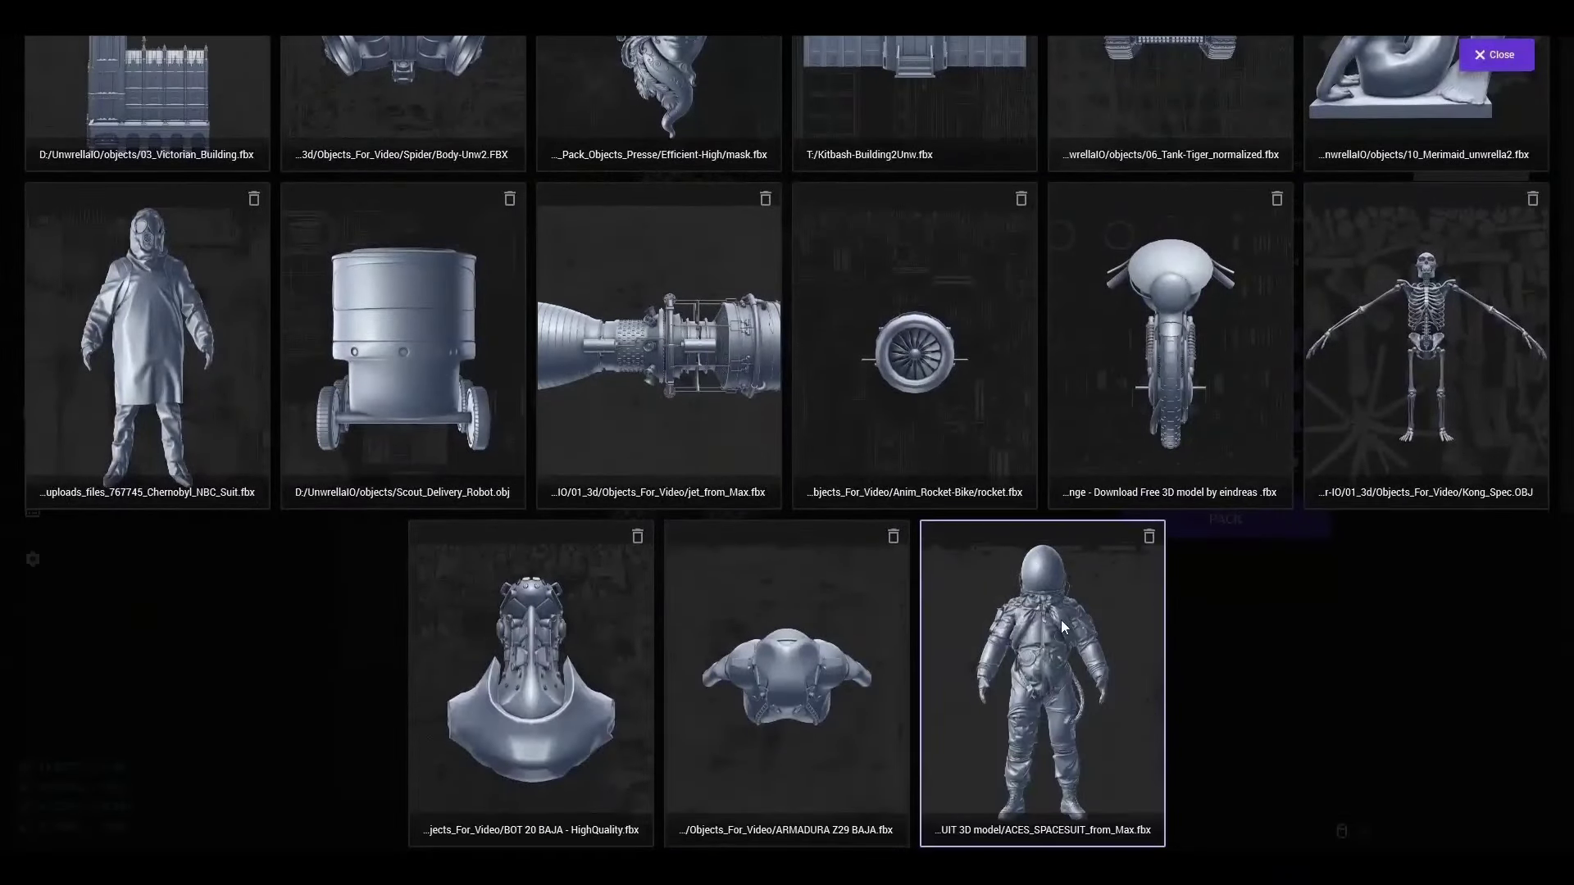
left_click(1060, 620)
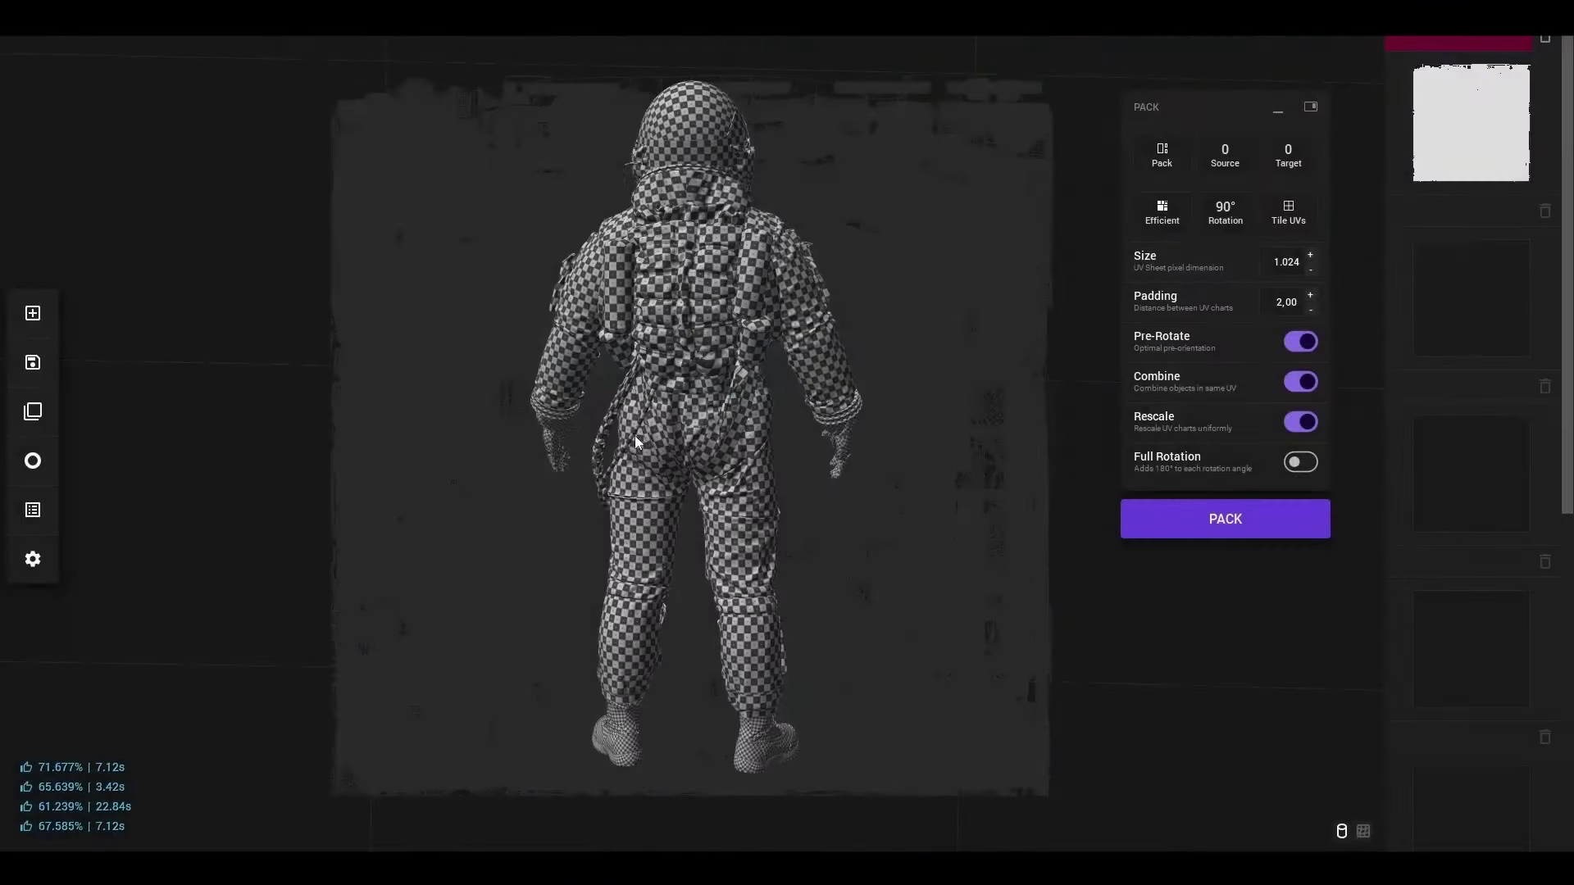
left_click(37, 468)
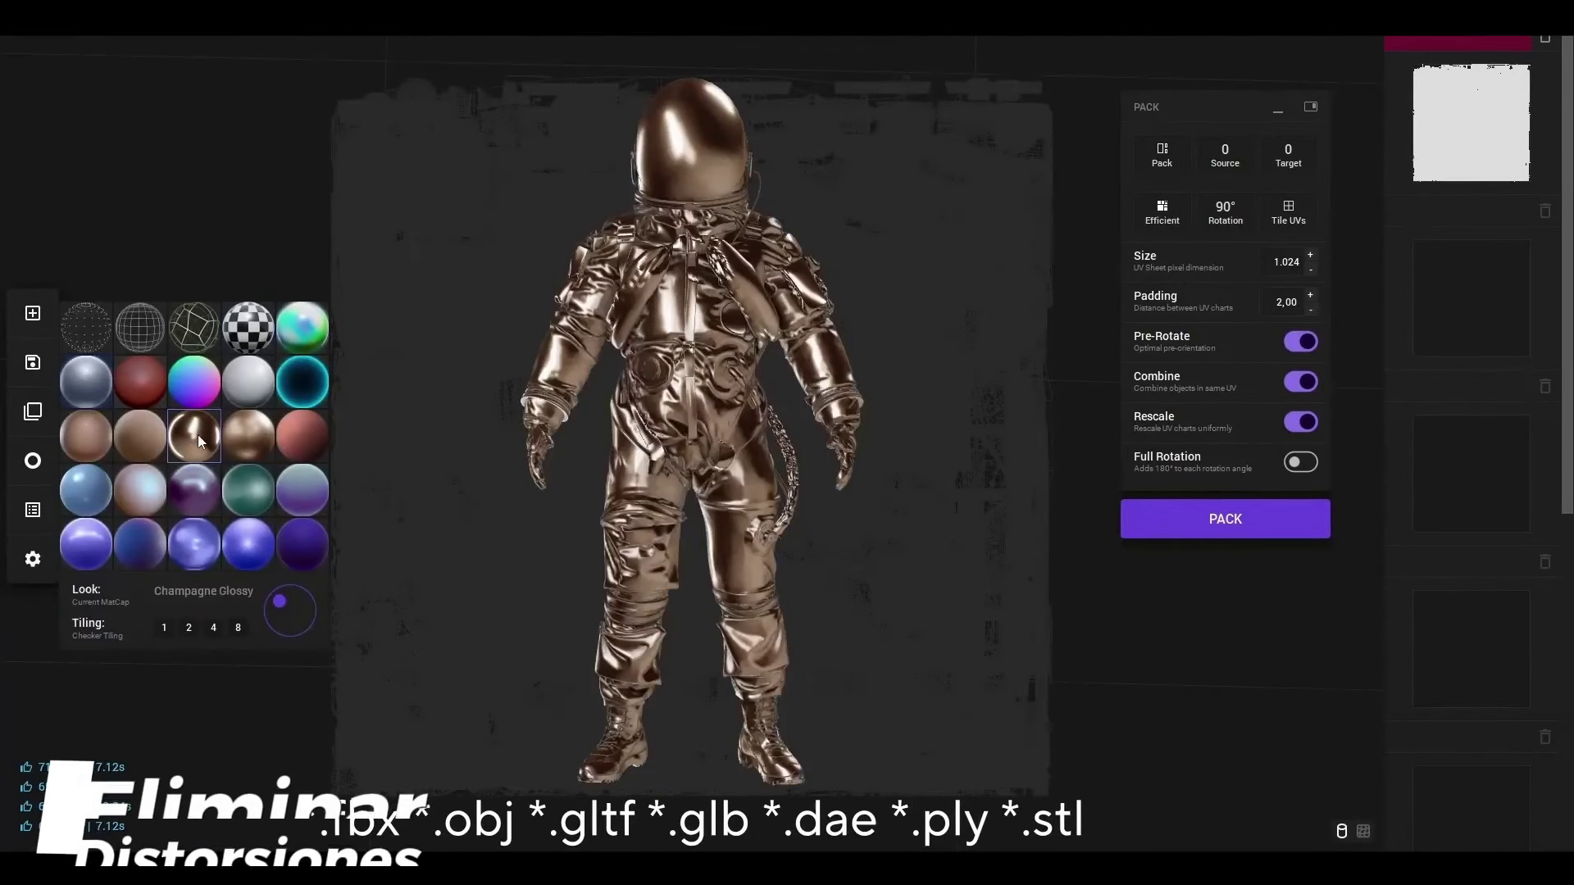
left_click(102, 548)
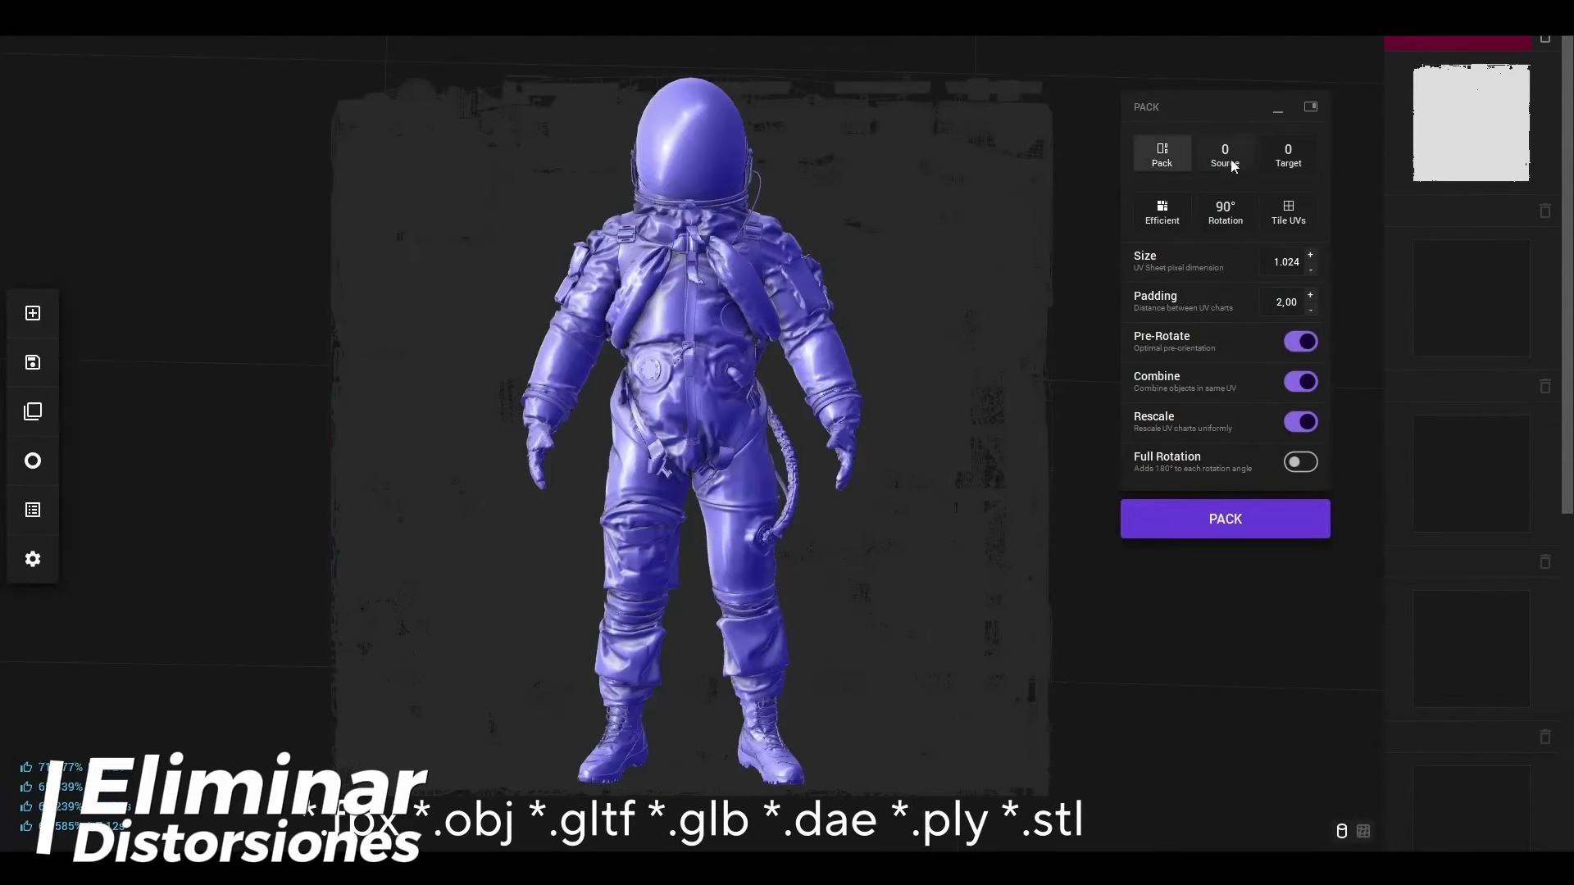
left_click(1284, 155)
left_click(1285, 186)
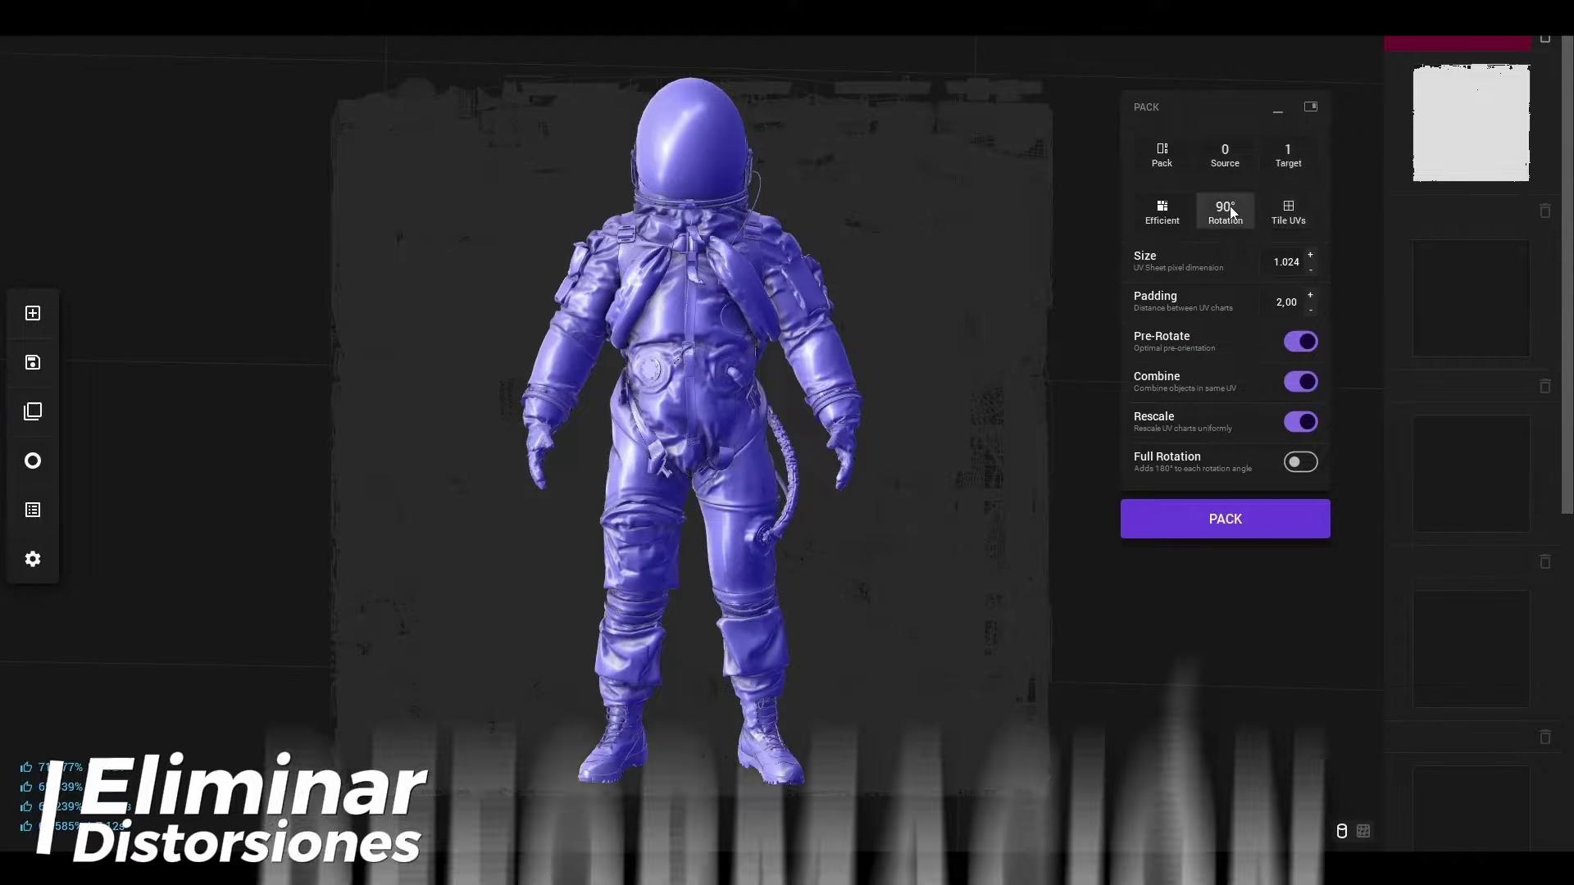
left_click(1228, 212)
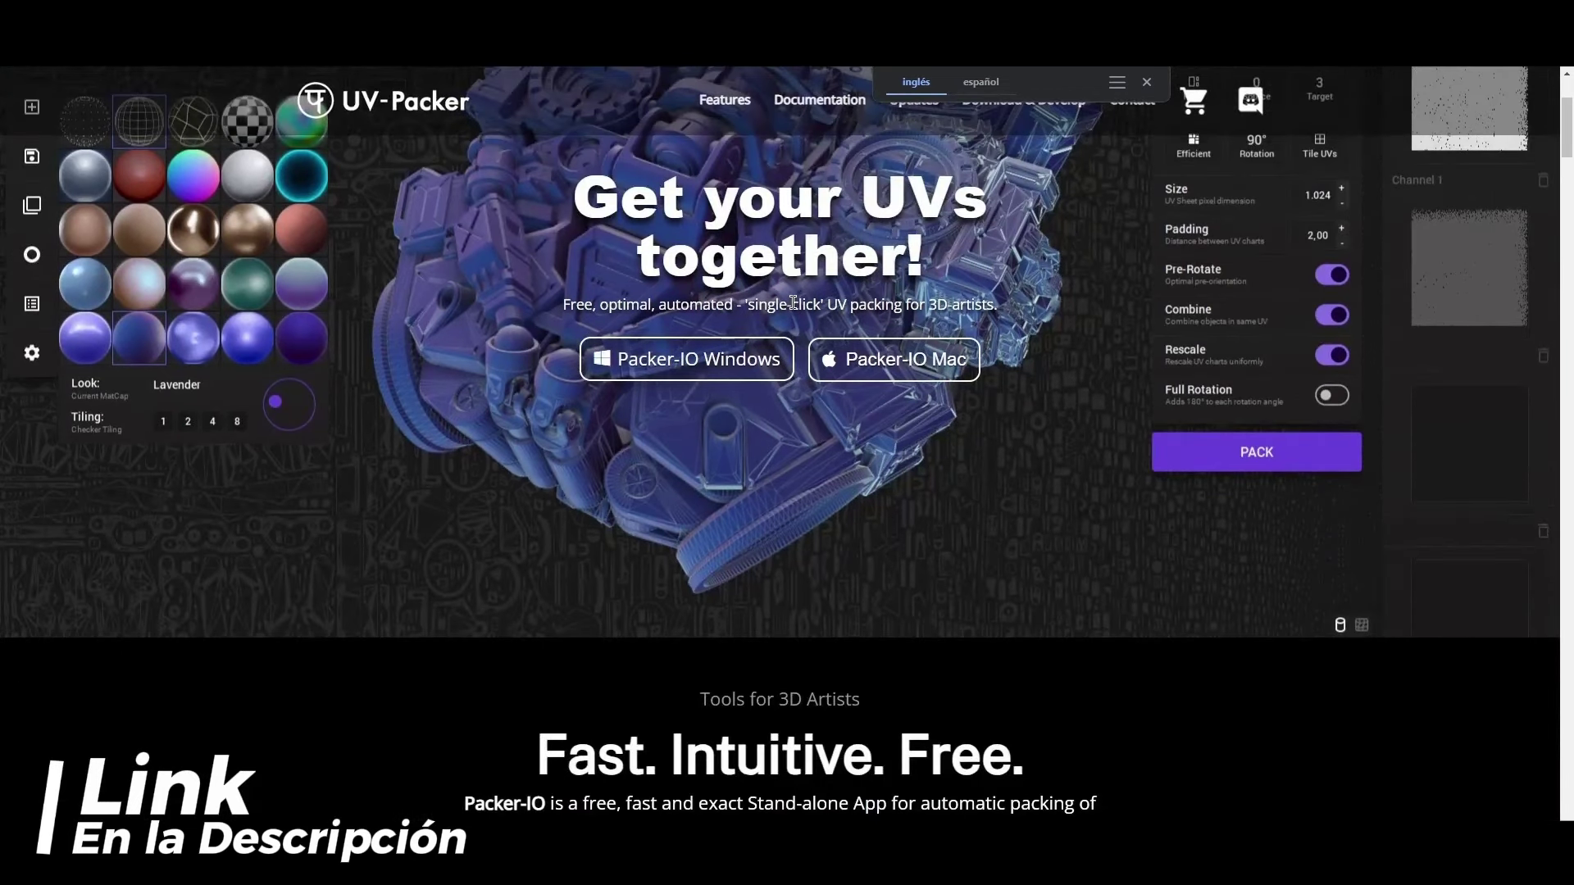
- Scroll down through the uv-packer.com Packer-IO feature sections
scroll(799, 311, "down", 4)
scroll(799, 316, "down", 7)
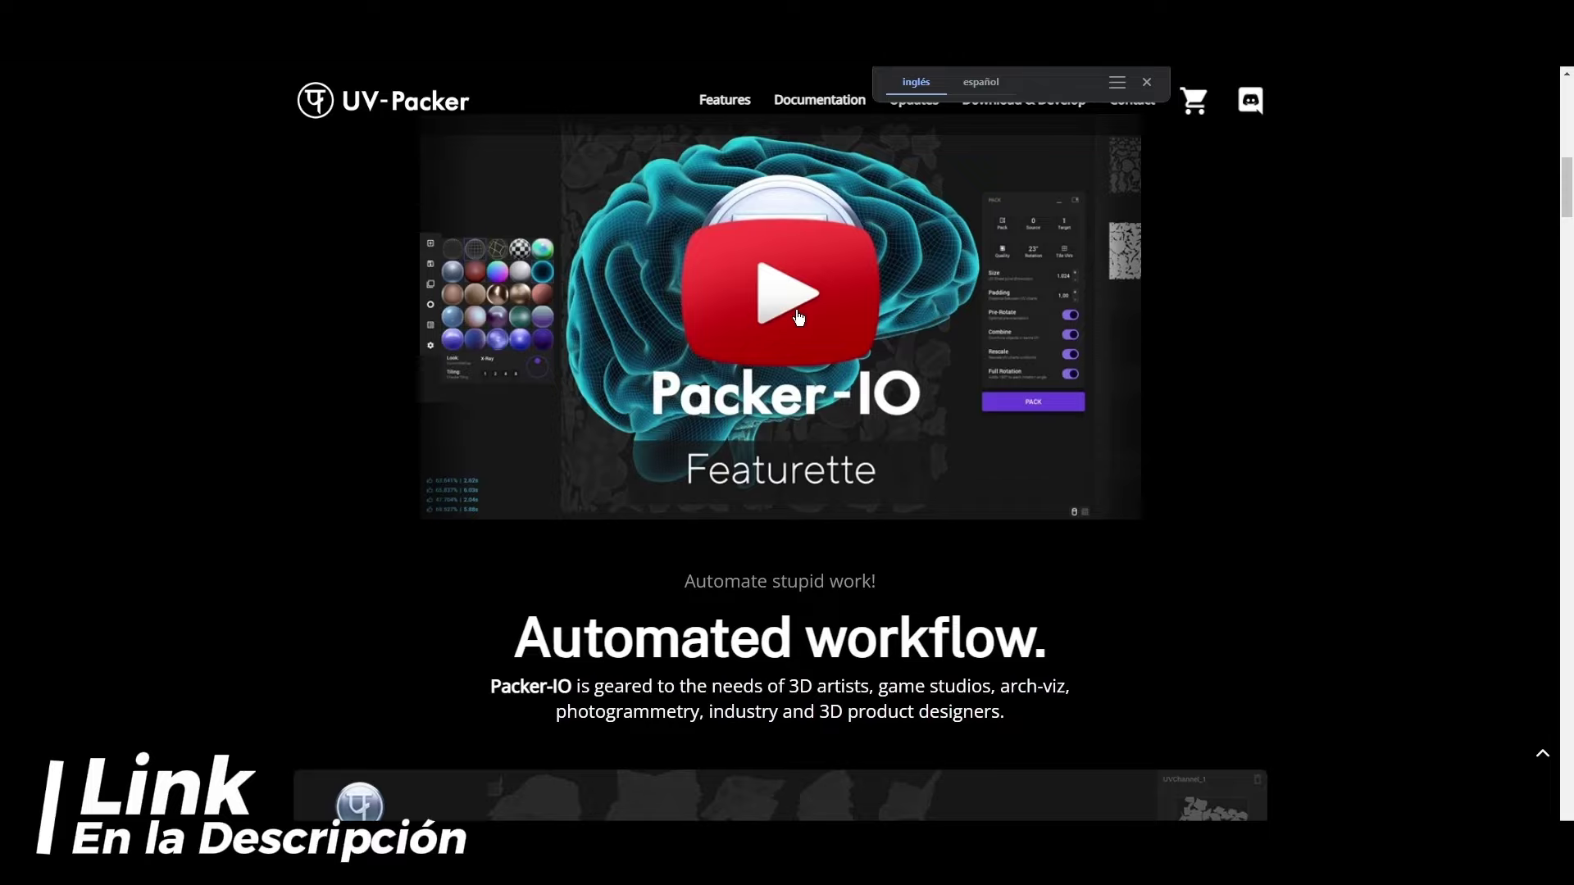
scroll(799, 318, "down", 5)
scroll(799, 318, "down", 3)
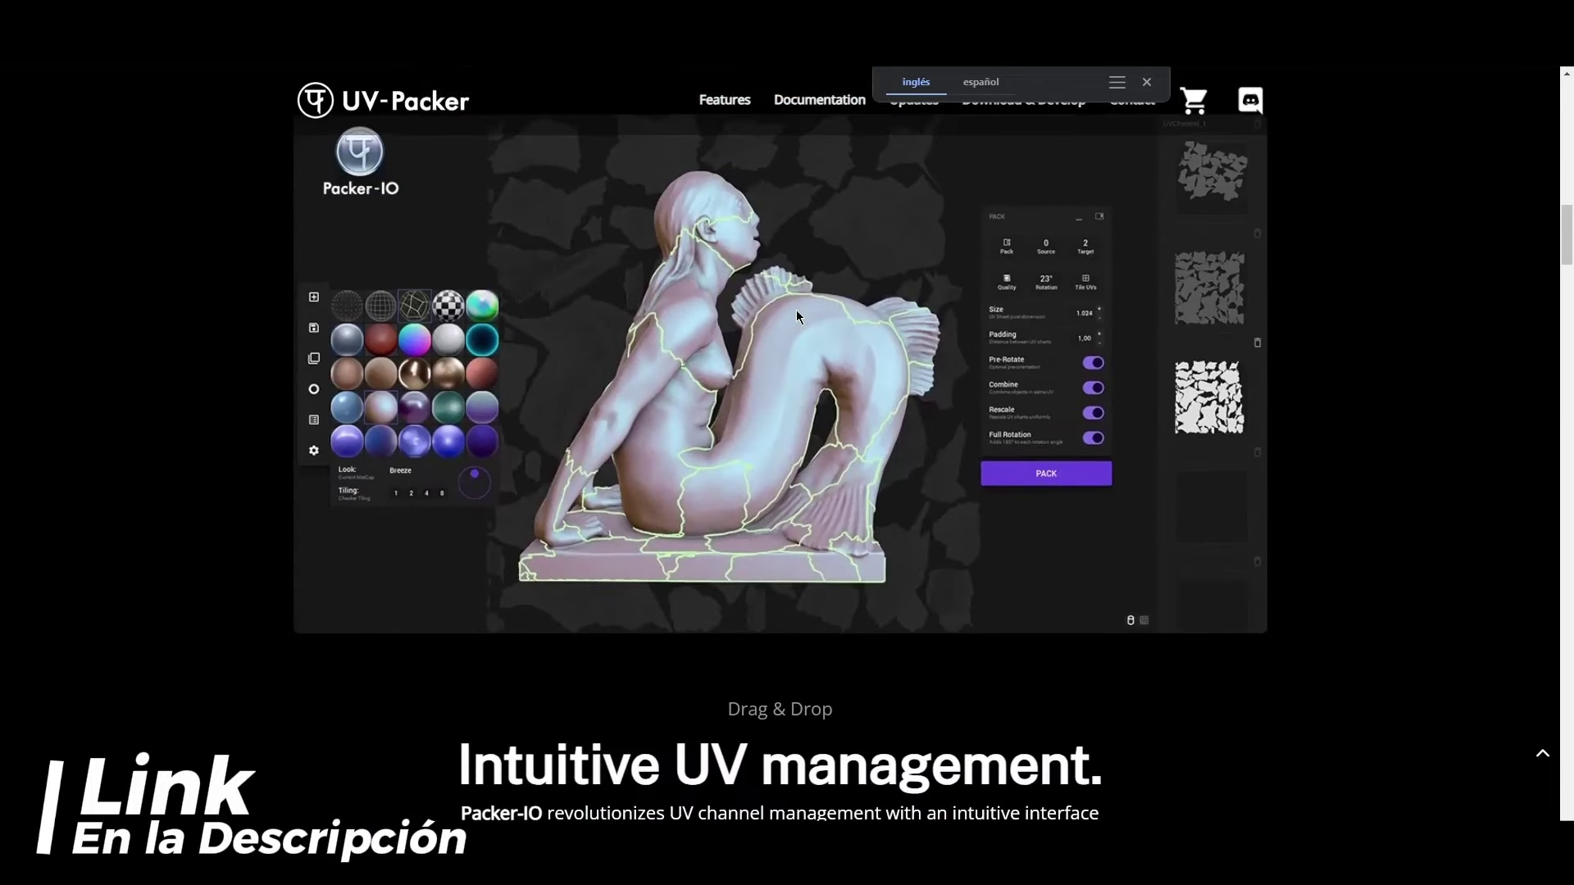
scroll(797, 316, "down", 10)
scroll(1152, 347, "down", 3)
scroll(1152, 347, "down", 4)
scroll(1152, 347, "down", 2)
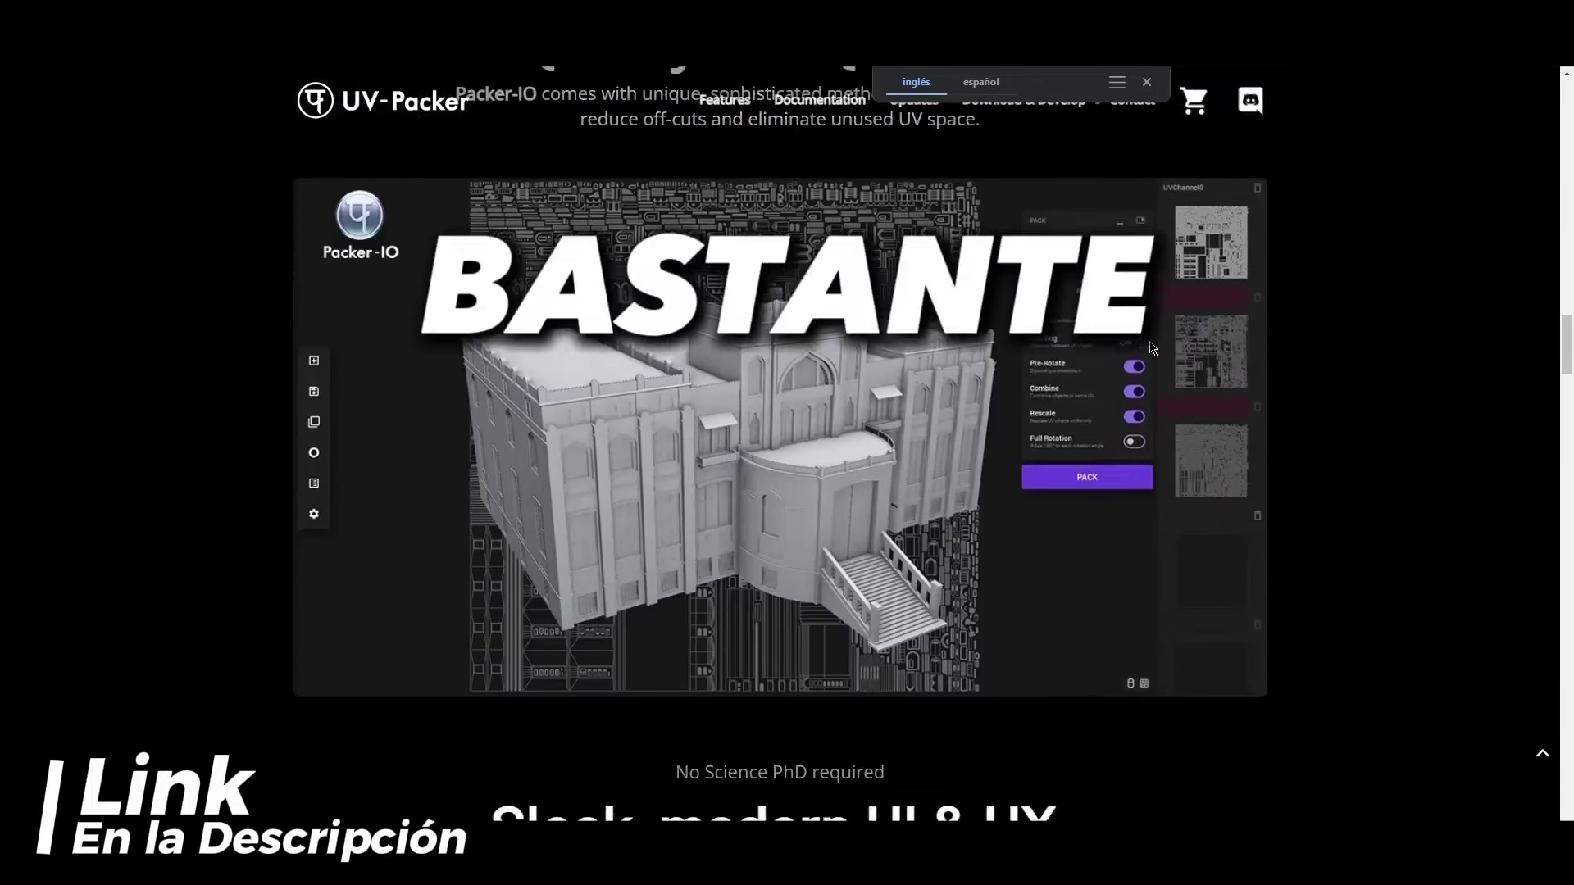
scroll(1152, 347, "down", 6)
scroll(1154, 465, "down", 4)
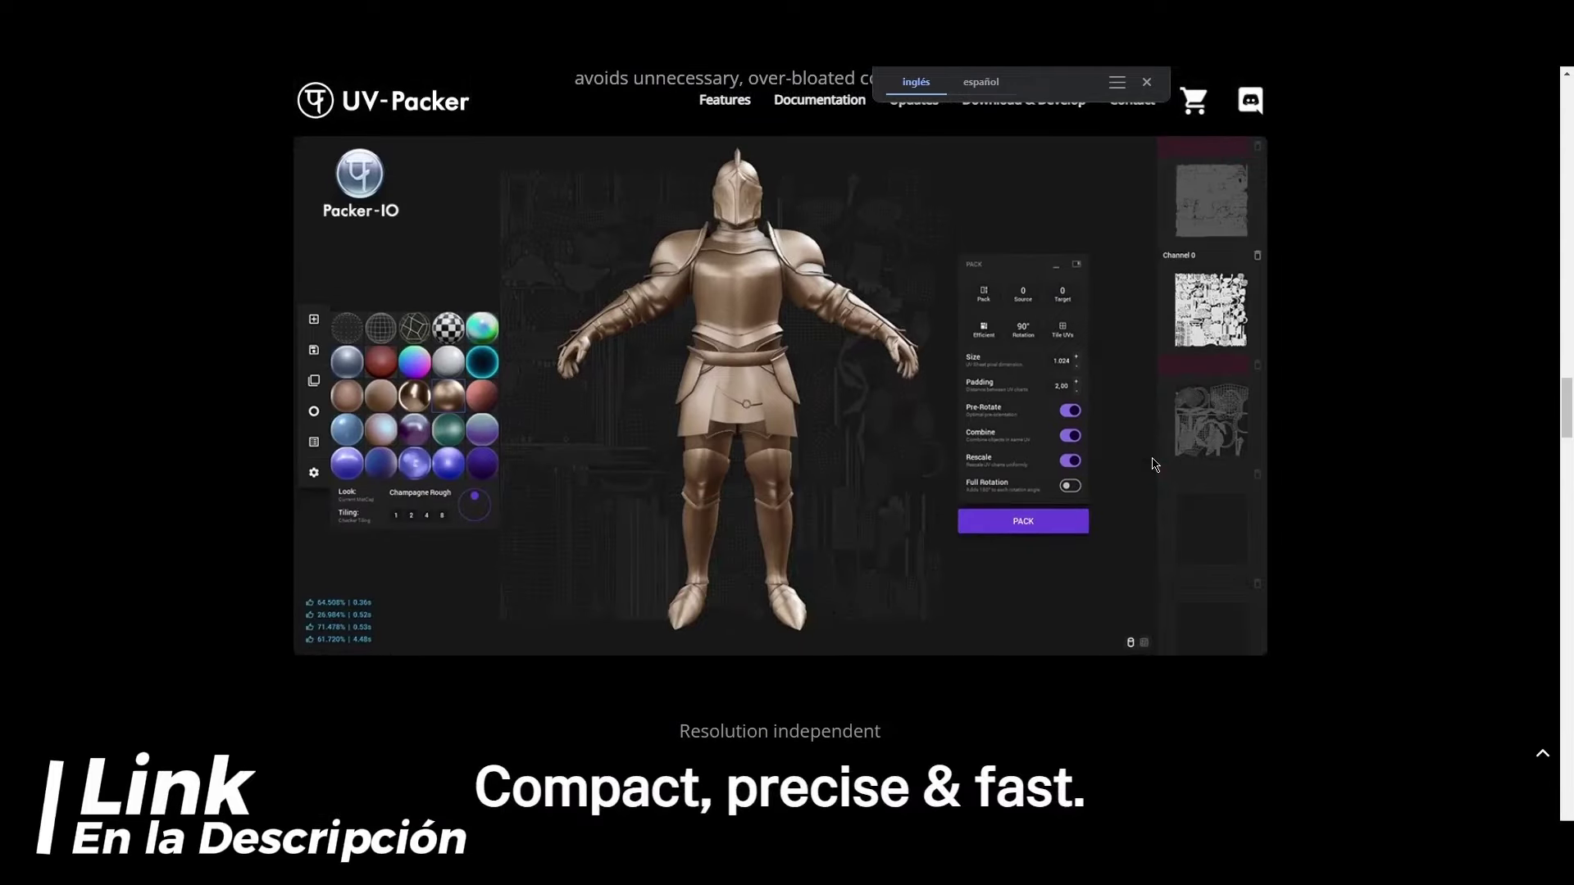
scroll(1155, 465, "down", 3)
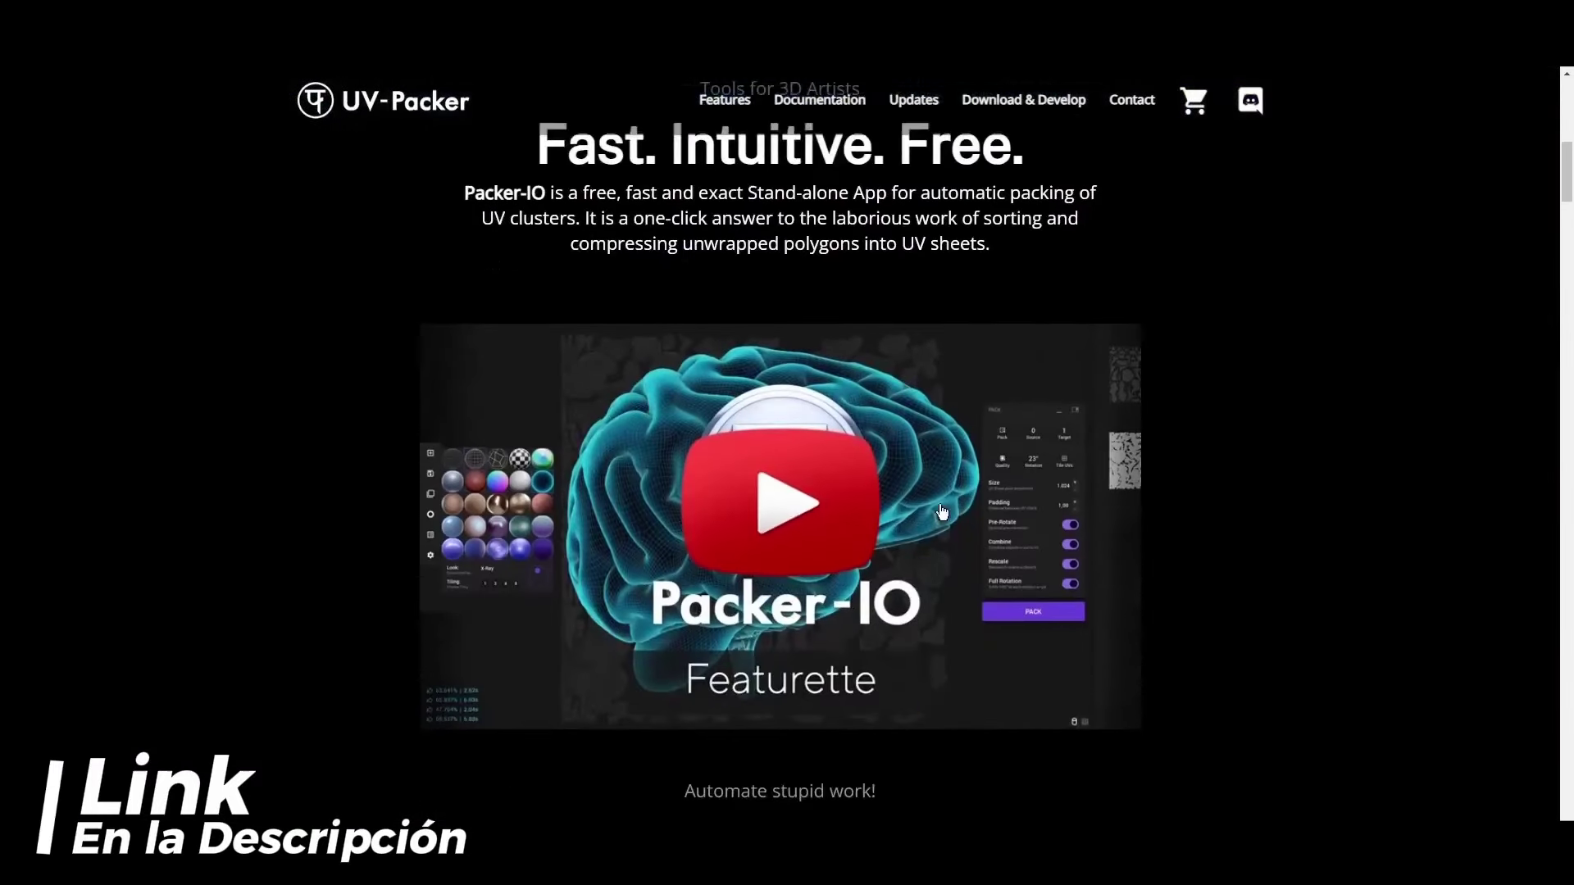
- Play the Packer-IO Featurette video and skip ahead to 0:46
left_click(615, 582)
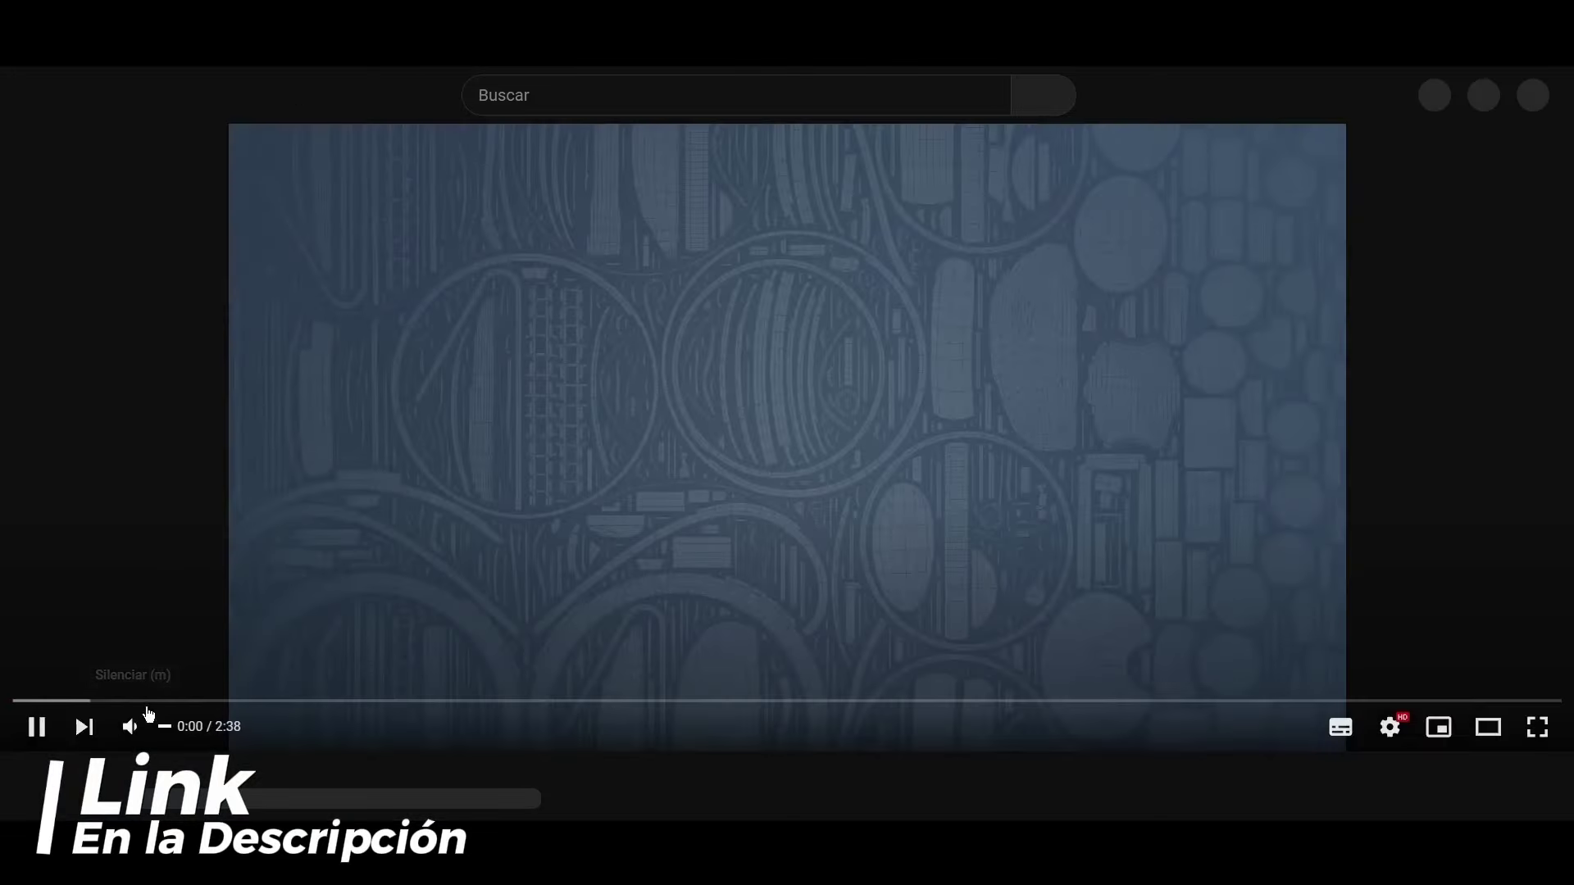
left_click(456, 718)
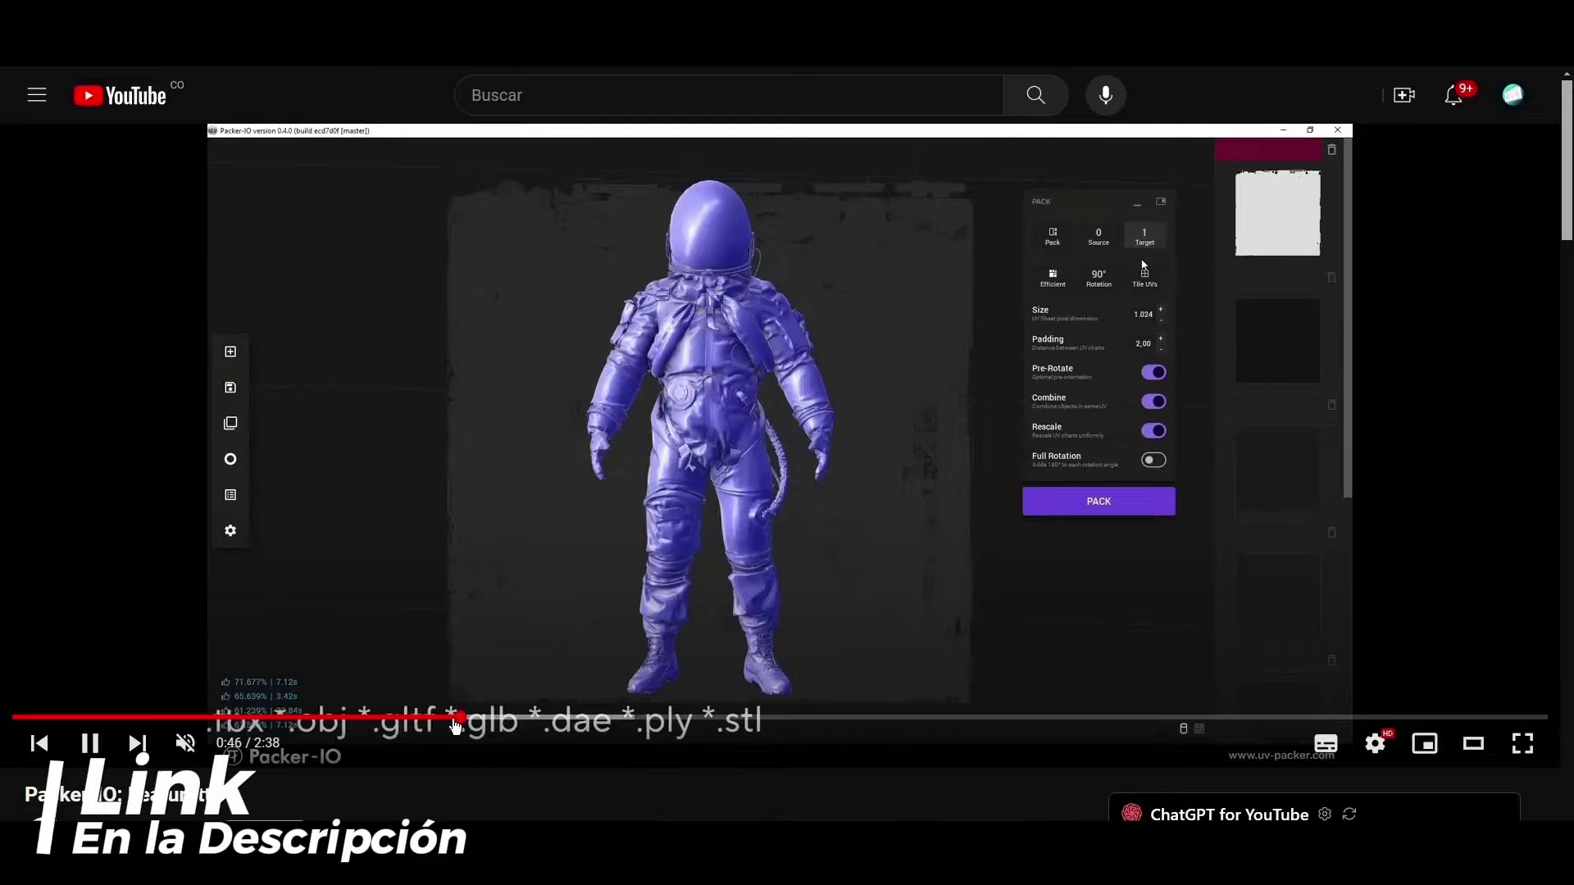